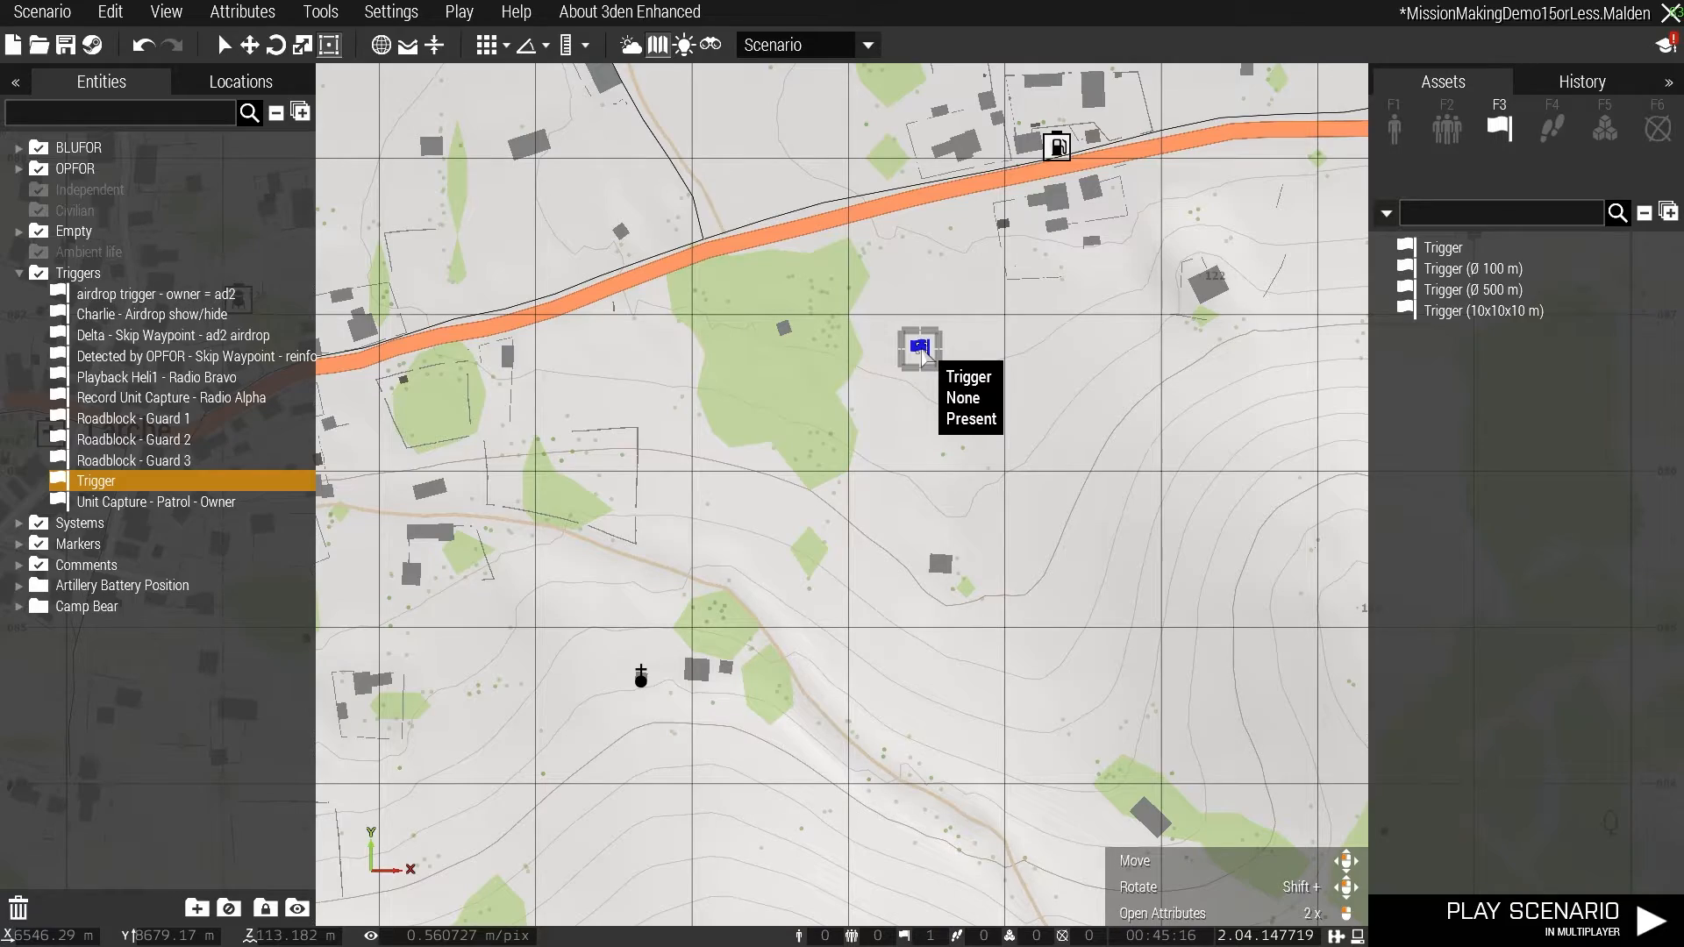
- Review the attributes of the existing "Detected by OPFOR - Skip Waypoint - reinforcements" trigger near the LAMBS Patrol module
scroll(931, 603, "down", 6)
right_click_drag(956, 754, 882, 114)
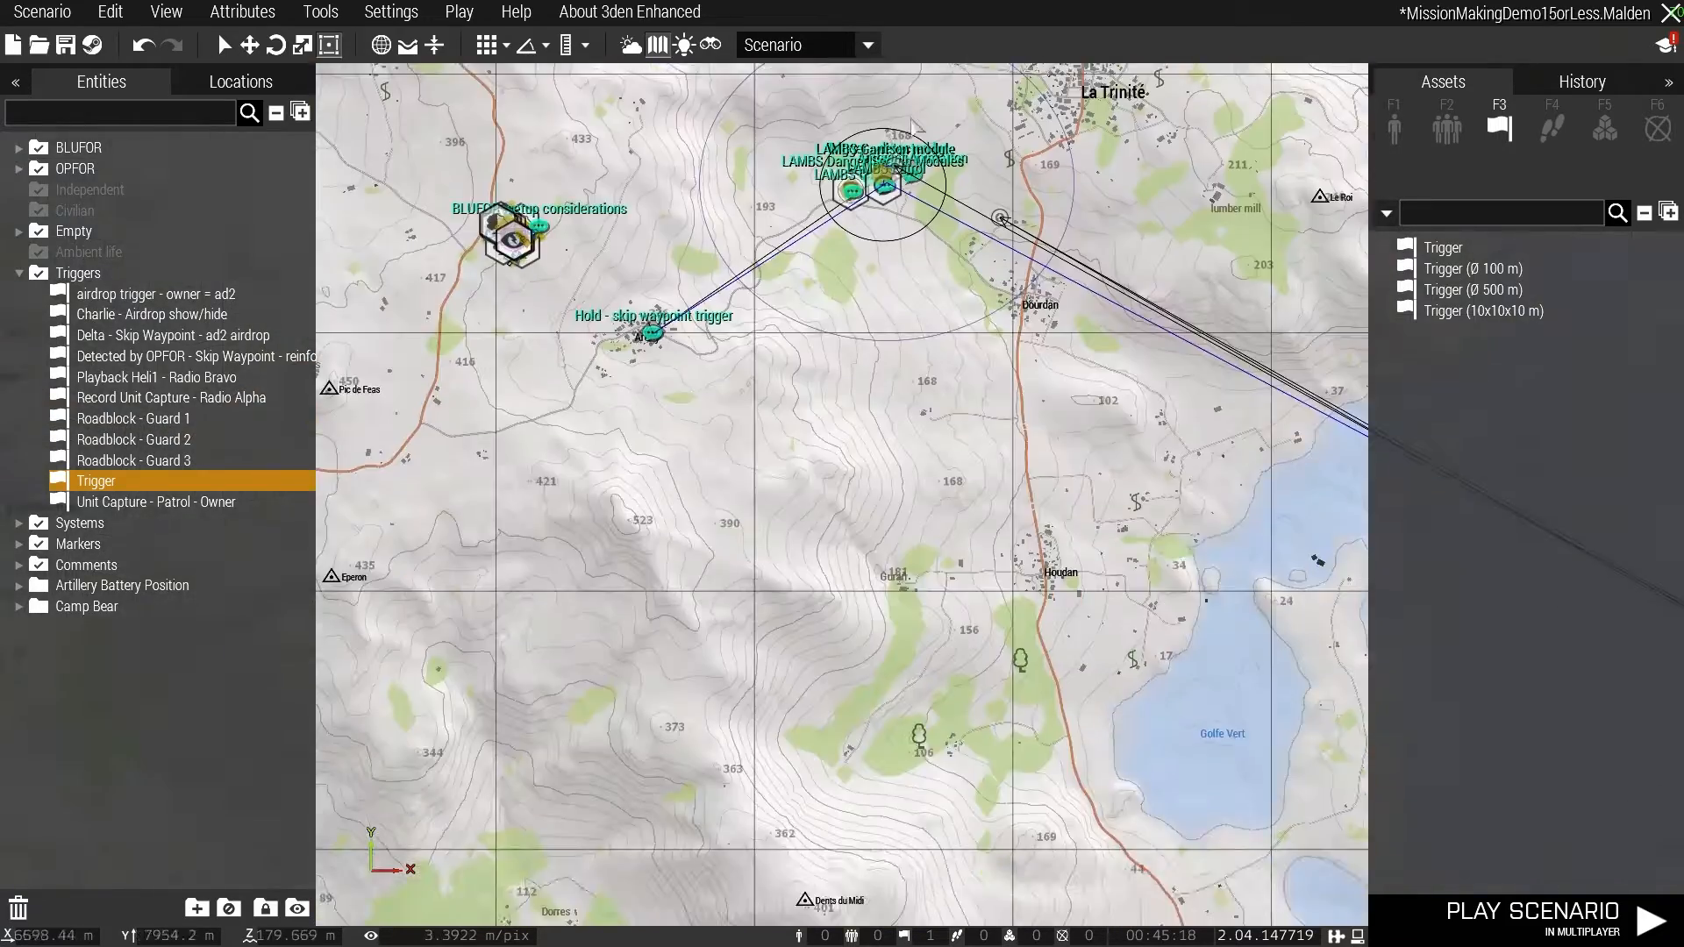
scroll(908, 263, "up", 5)
scroll(841, 83, "up", 6)
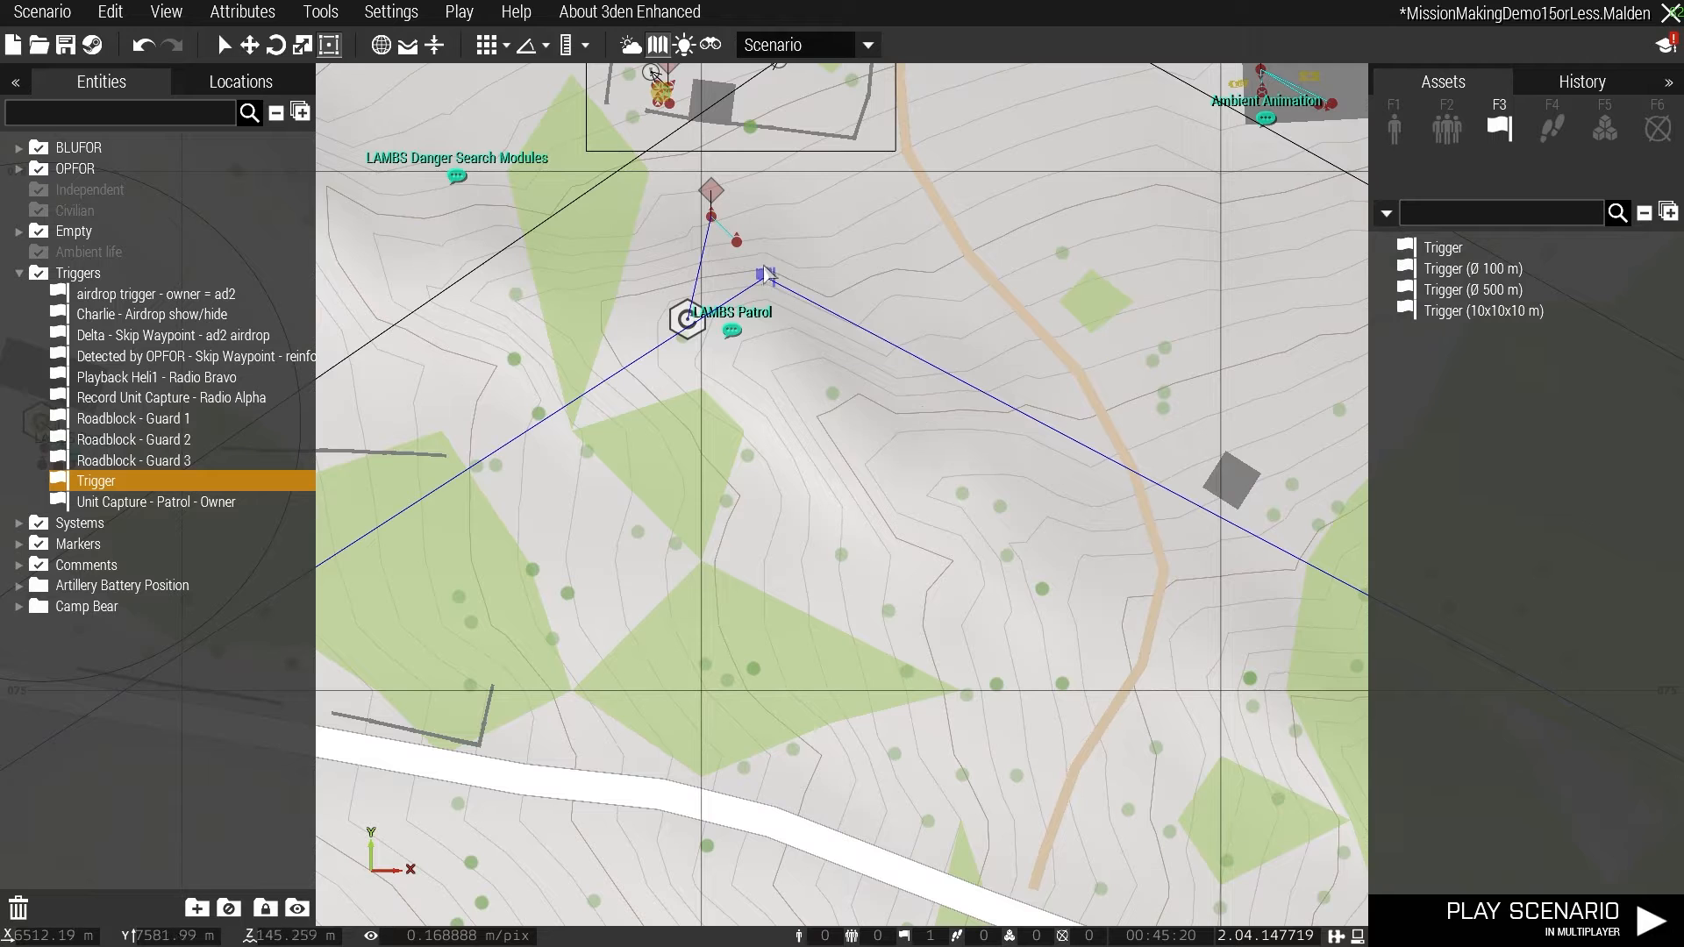
double_click(765, 275)
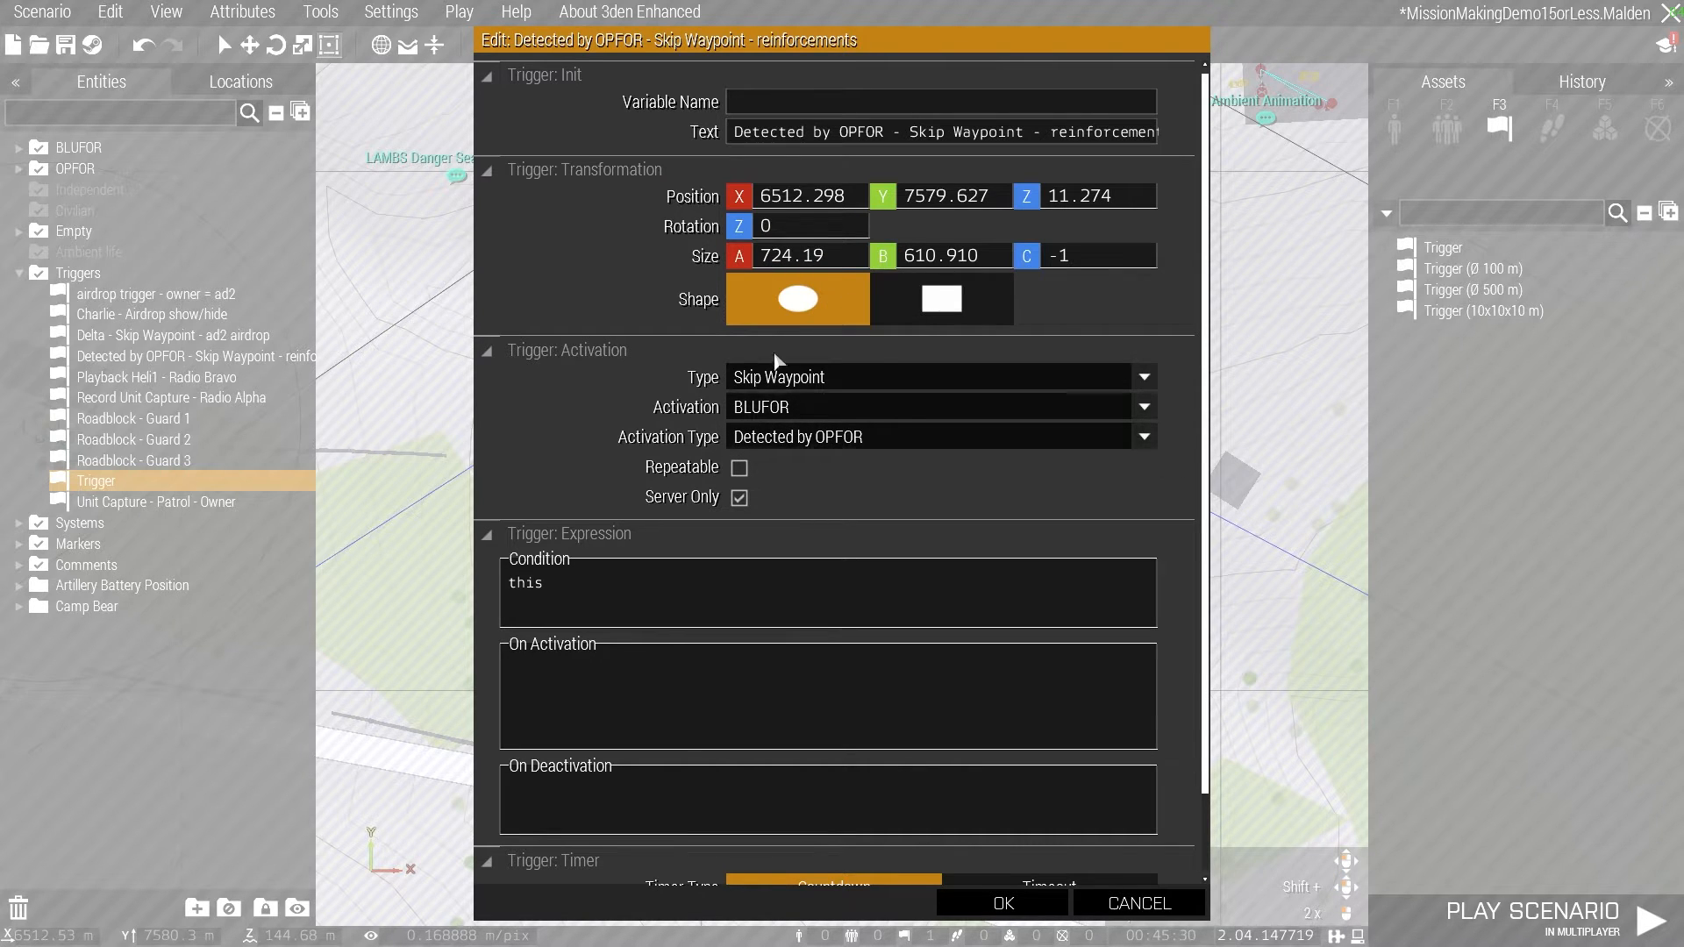
left_click(1004, 903)
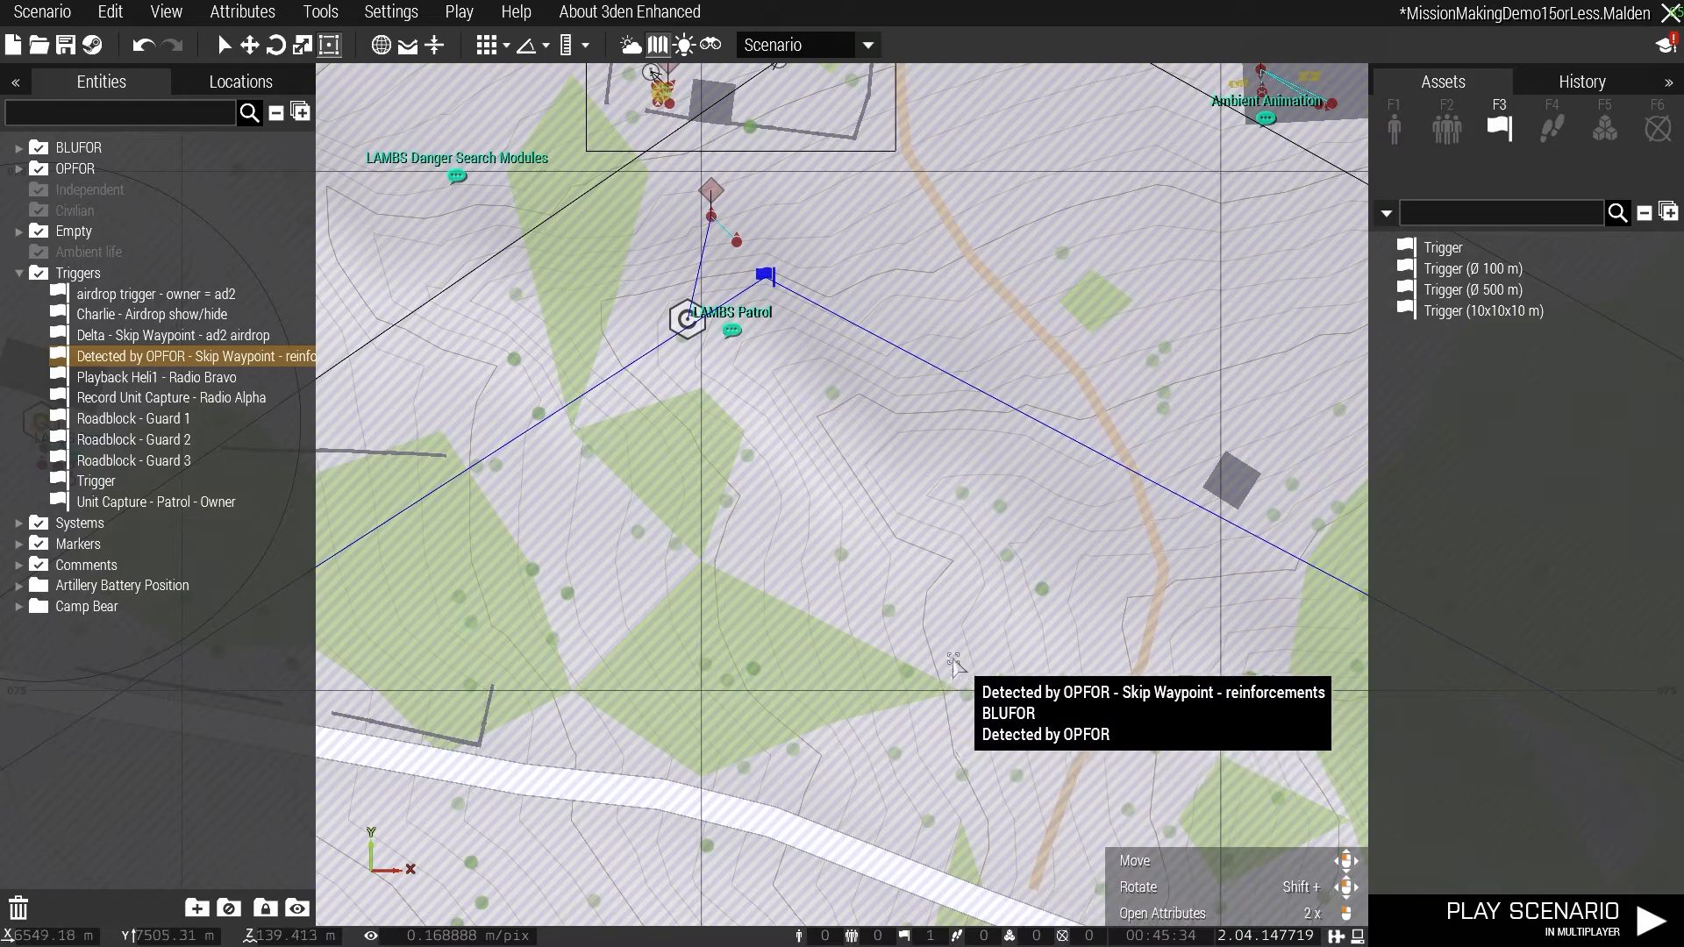
- Trace the reinforcements trigger's connections to the hold waypoints of the groups at Arudy and on the eastern island
scroll(1034, 693, "down", 5)
right_click_drag(532, 805, 1120, 370)
right_click_drag(868, 535, 1037, 465)
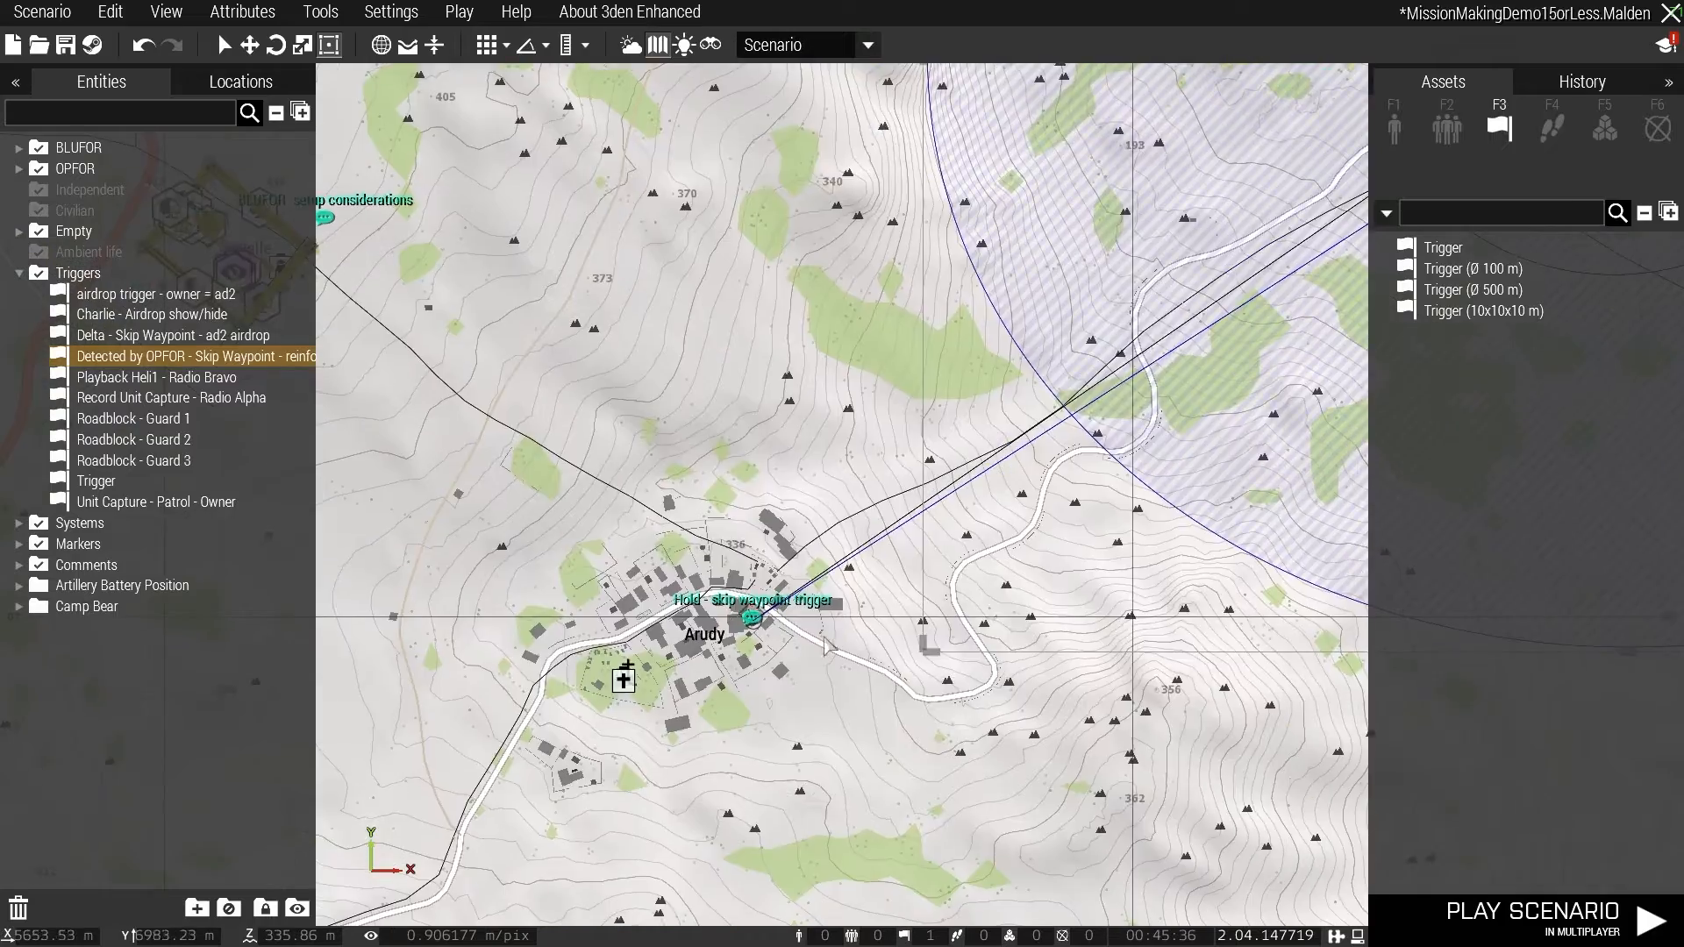
scroll(772, 614, "up", 10)
right_click_drag(802, 688, 773, 516)
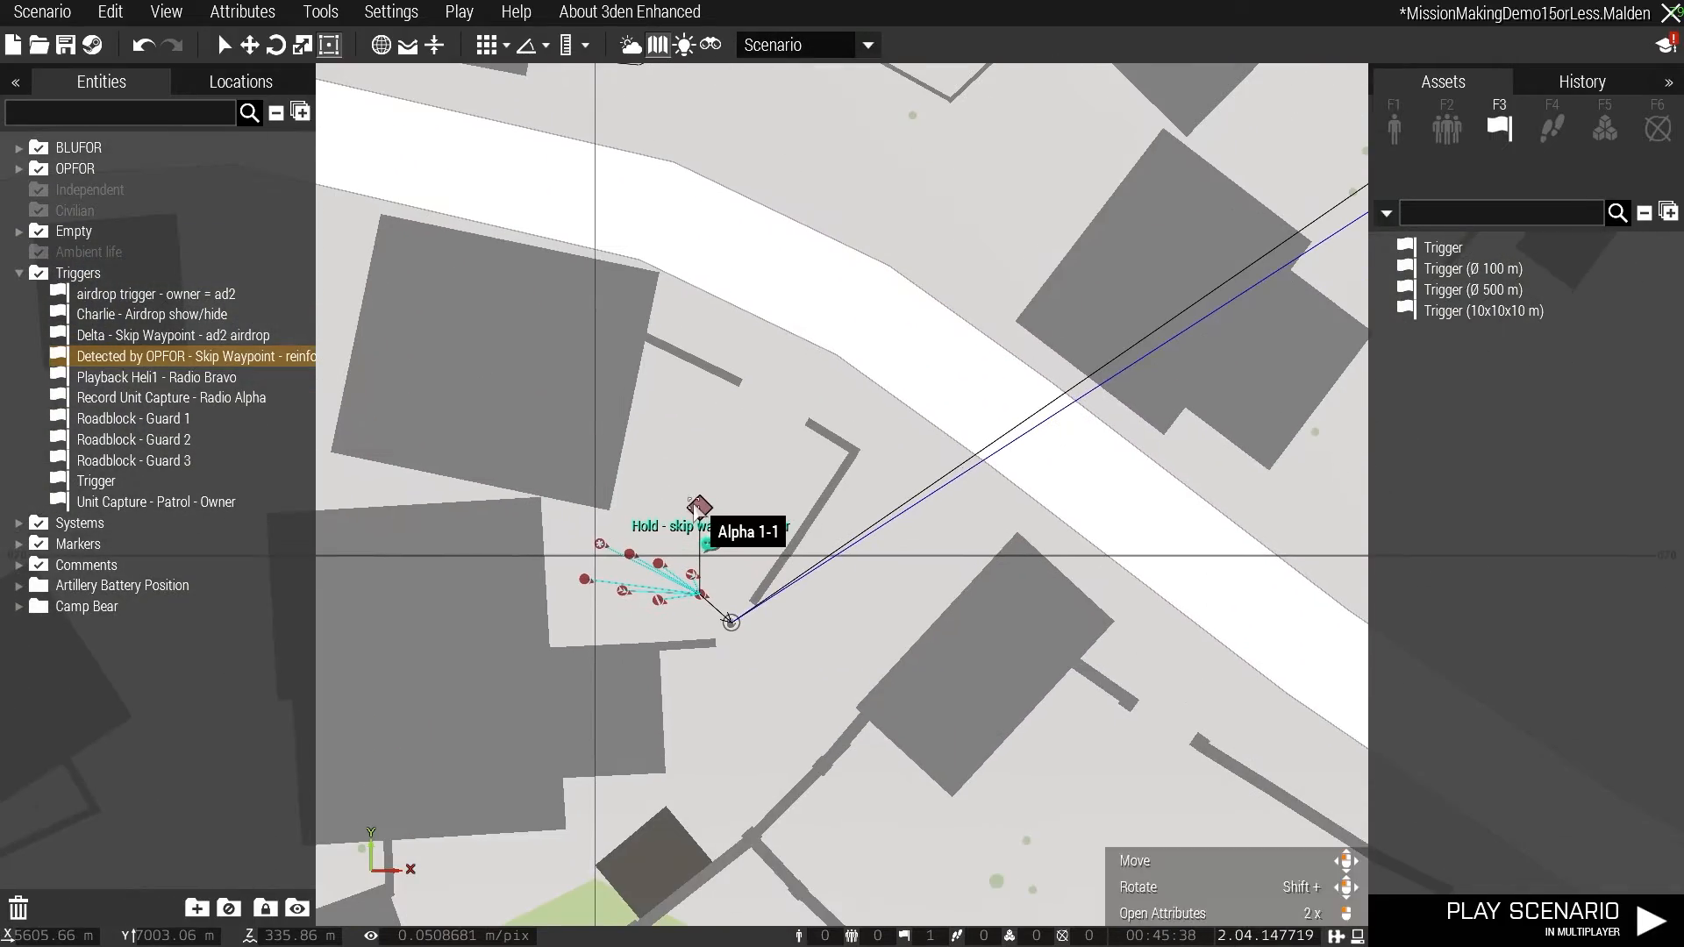
scroll(820, 634, "down", 12)
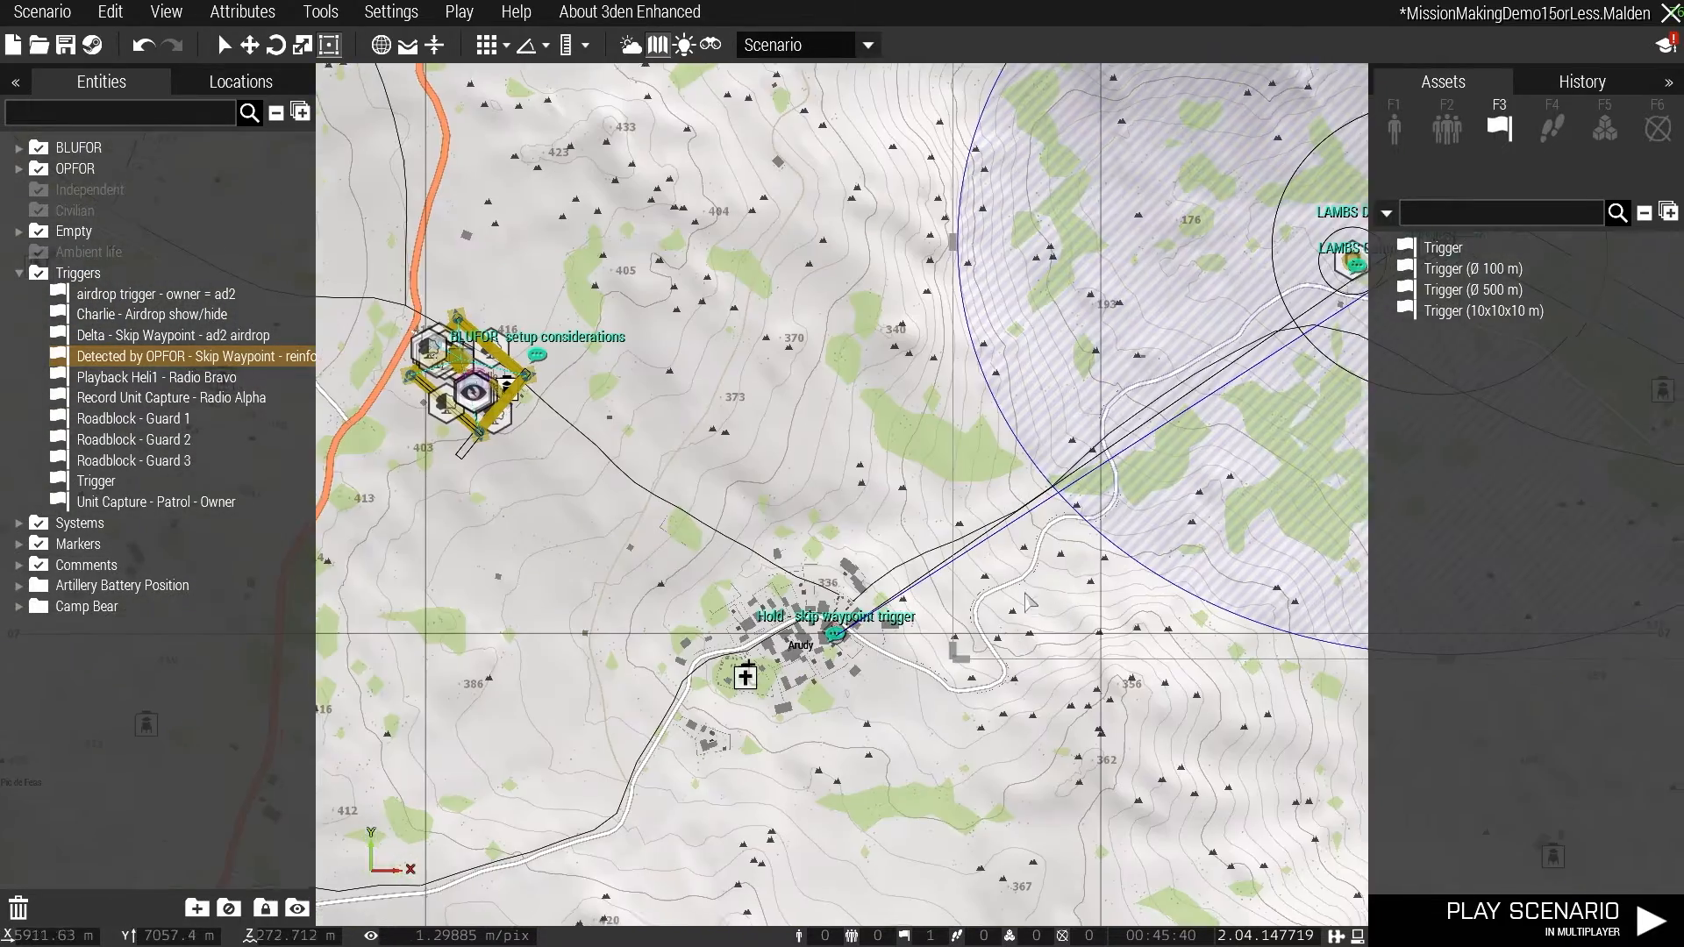
right_click_drag(1361, 371, 877, 377)
right_click_drag(1095, 371, 295, 41)
right_click_drag(1254, 456, 647, 144)
scroll(912, 311, "up", 12)
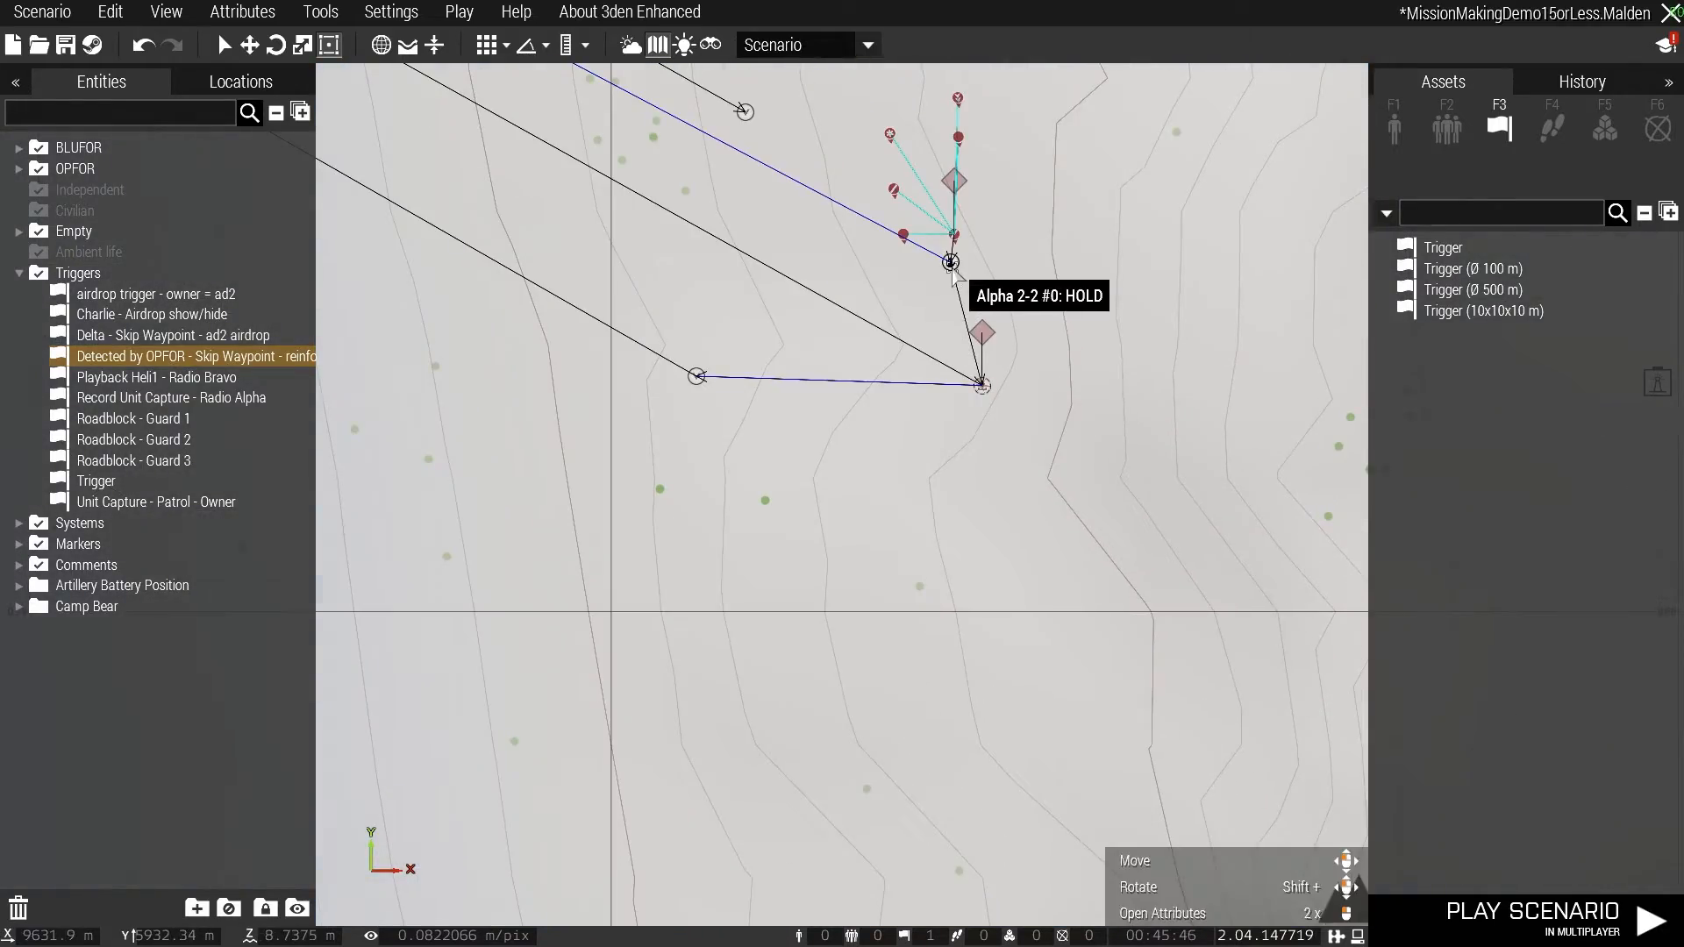
scroll(840, 298, "down", 3)
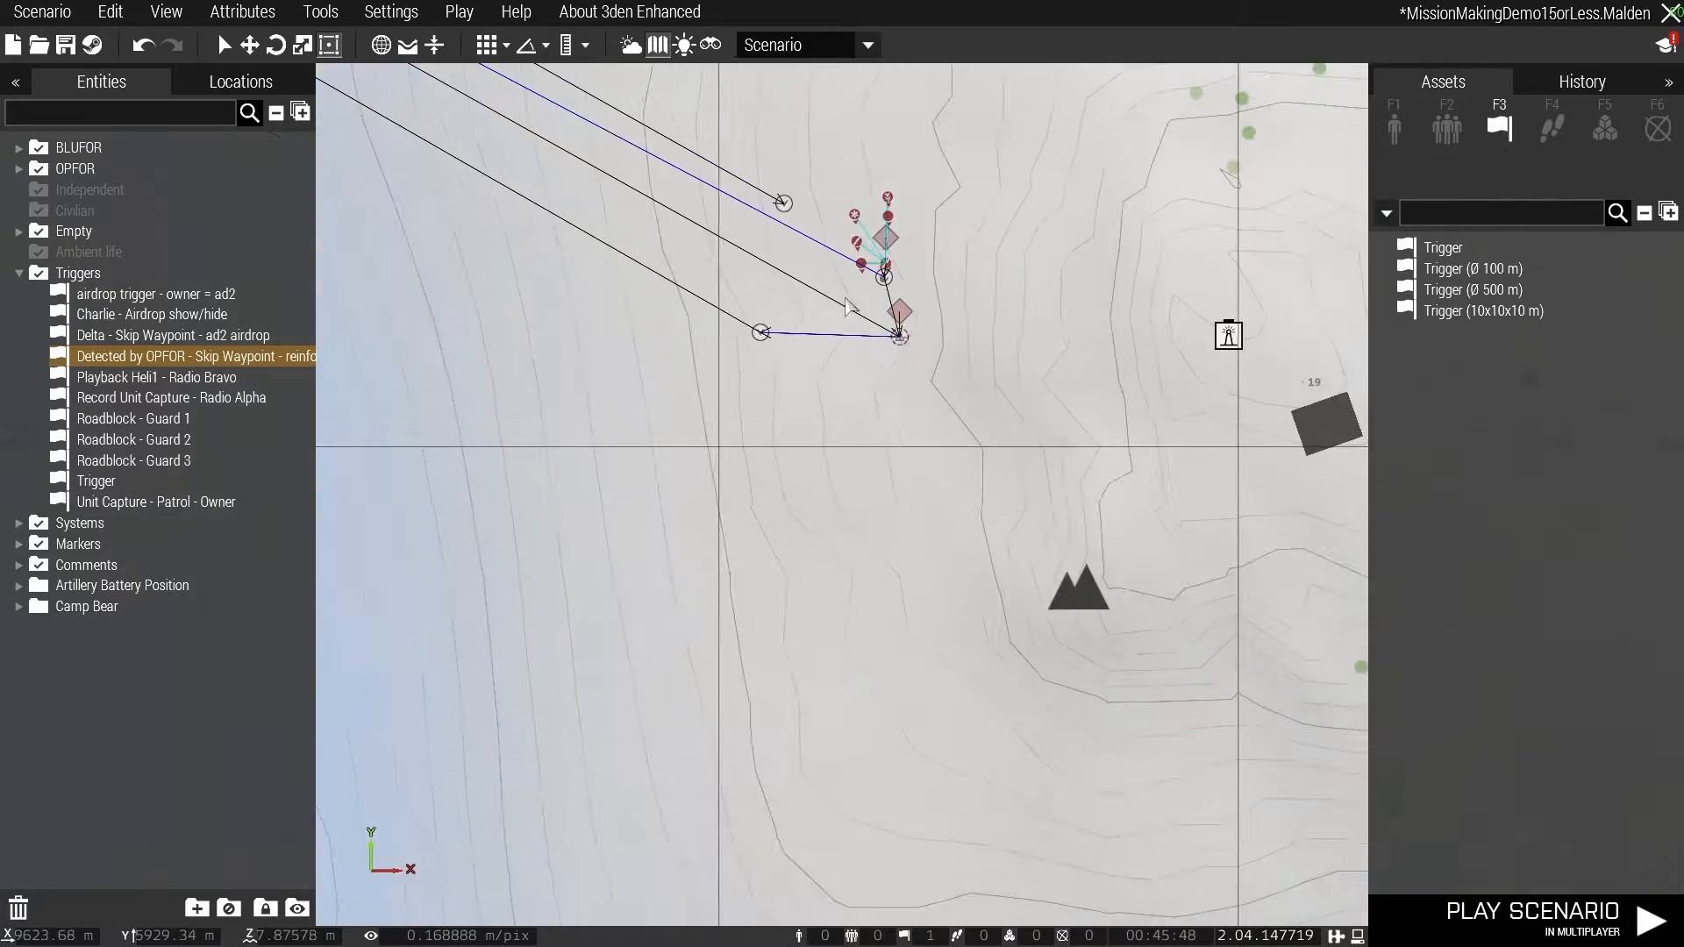
scroll(839, 299, "down", 13)
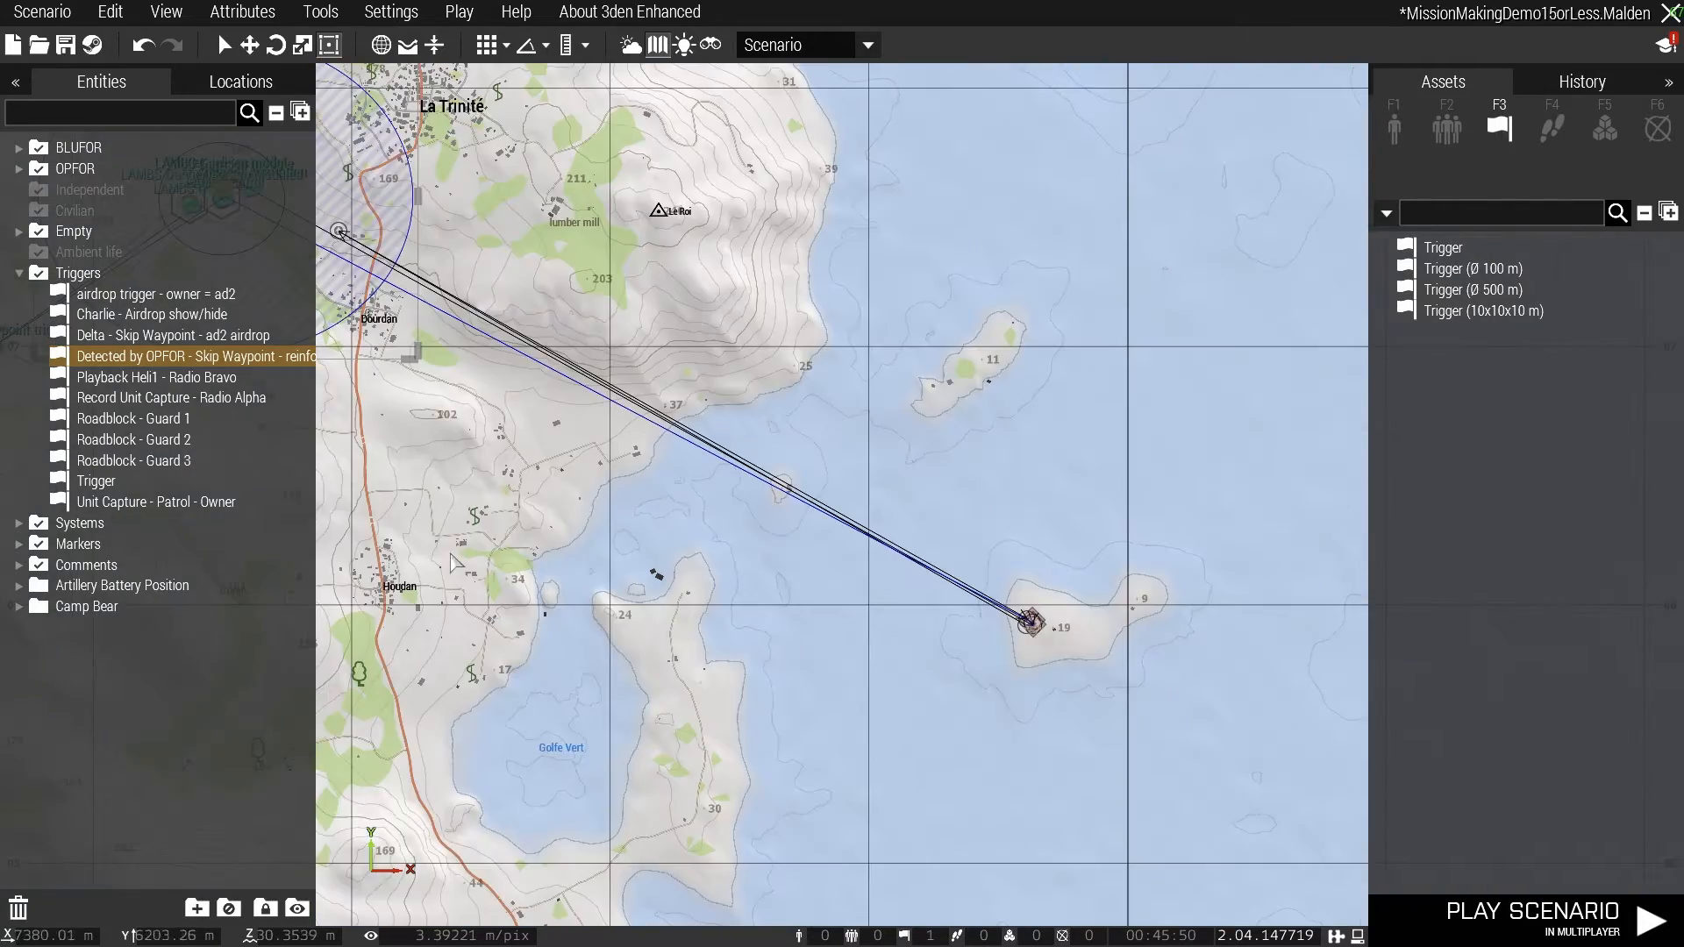
- Return to the blank trigger east of Larche and check its attributes
right_click_drag(450, 562, 1121, 866)
scroll(912, 544, "up", 6)
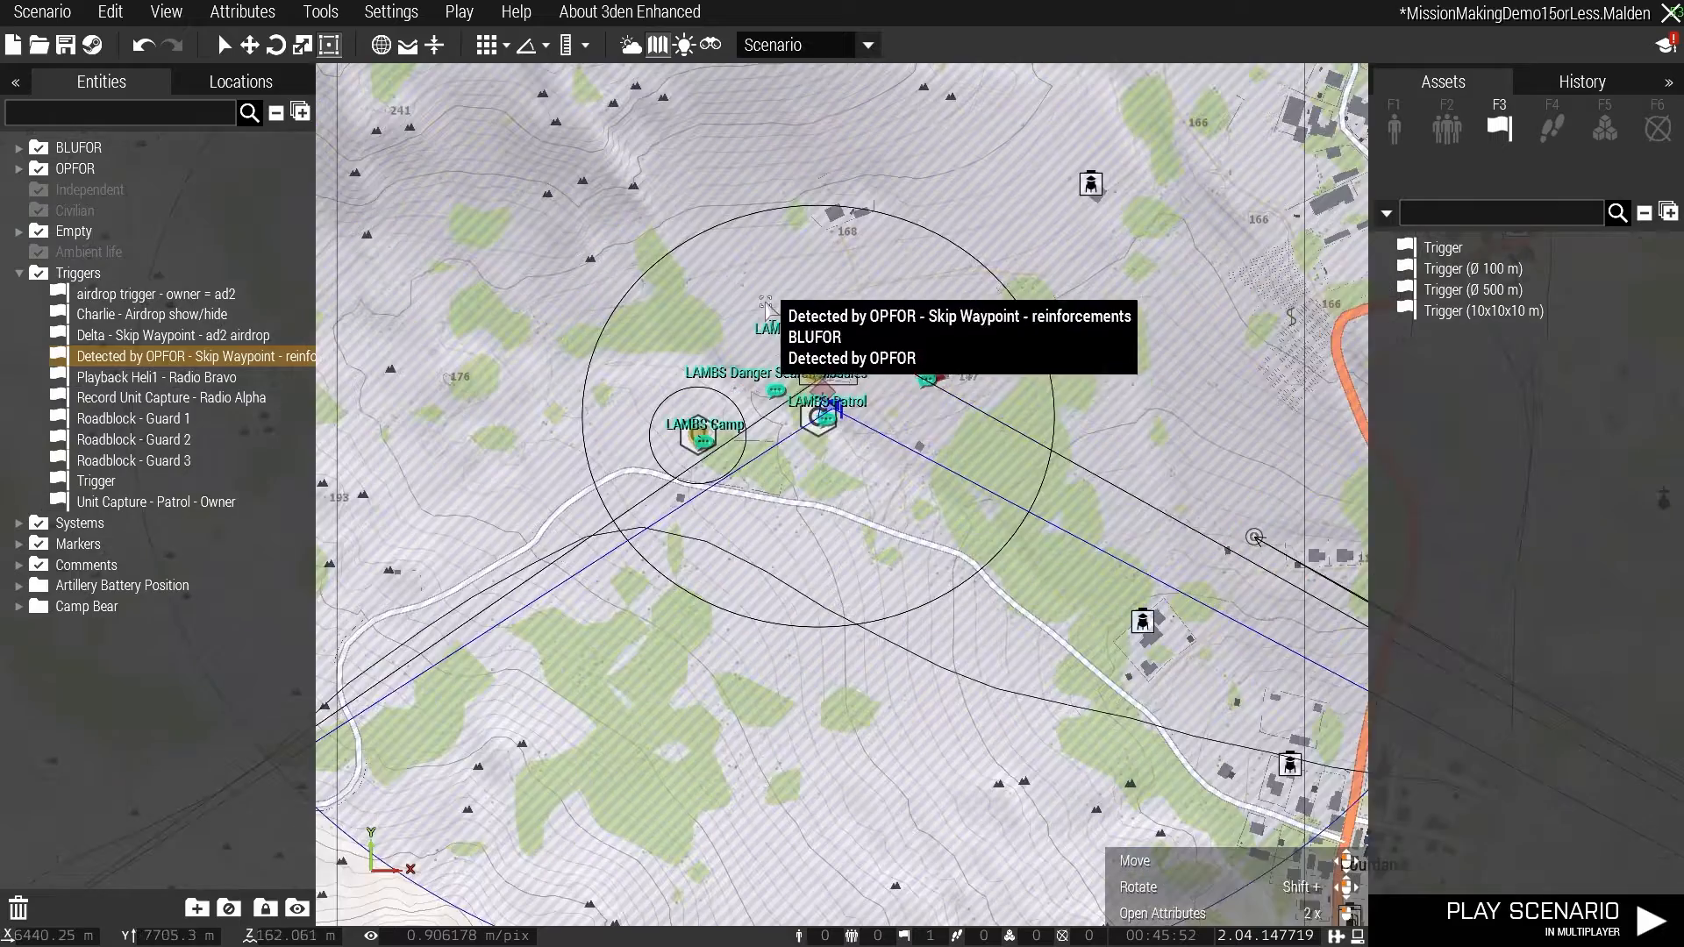
right_click_drag(765, 272, 831, 886)
right_click_drag(885, 220, 971, 618)
right_click_drag(1003, 525, 890, 569)
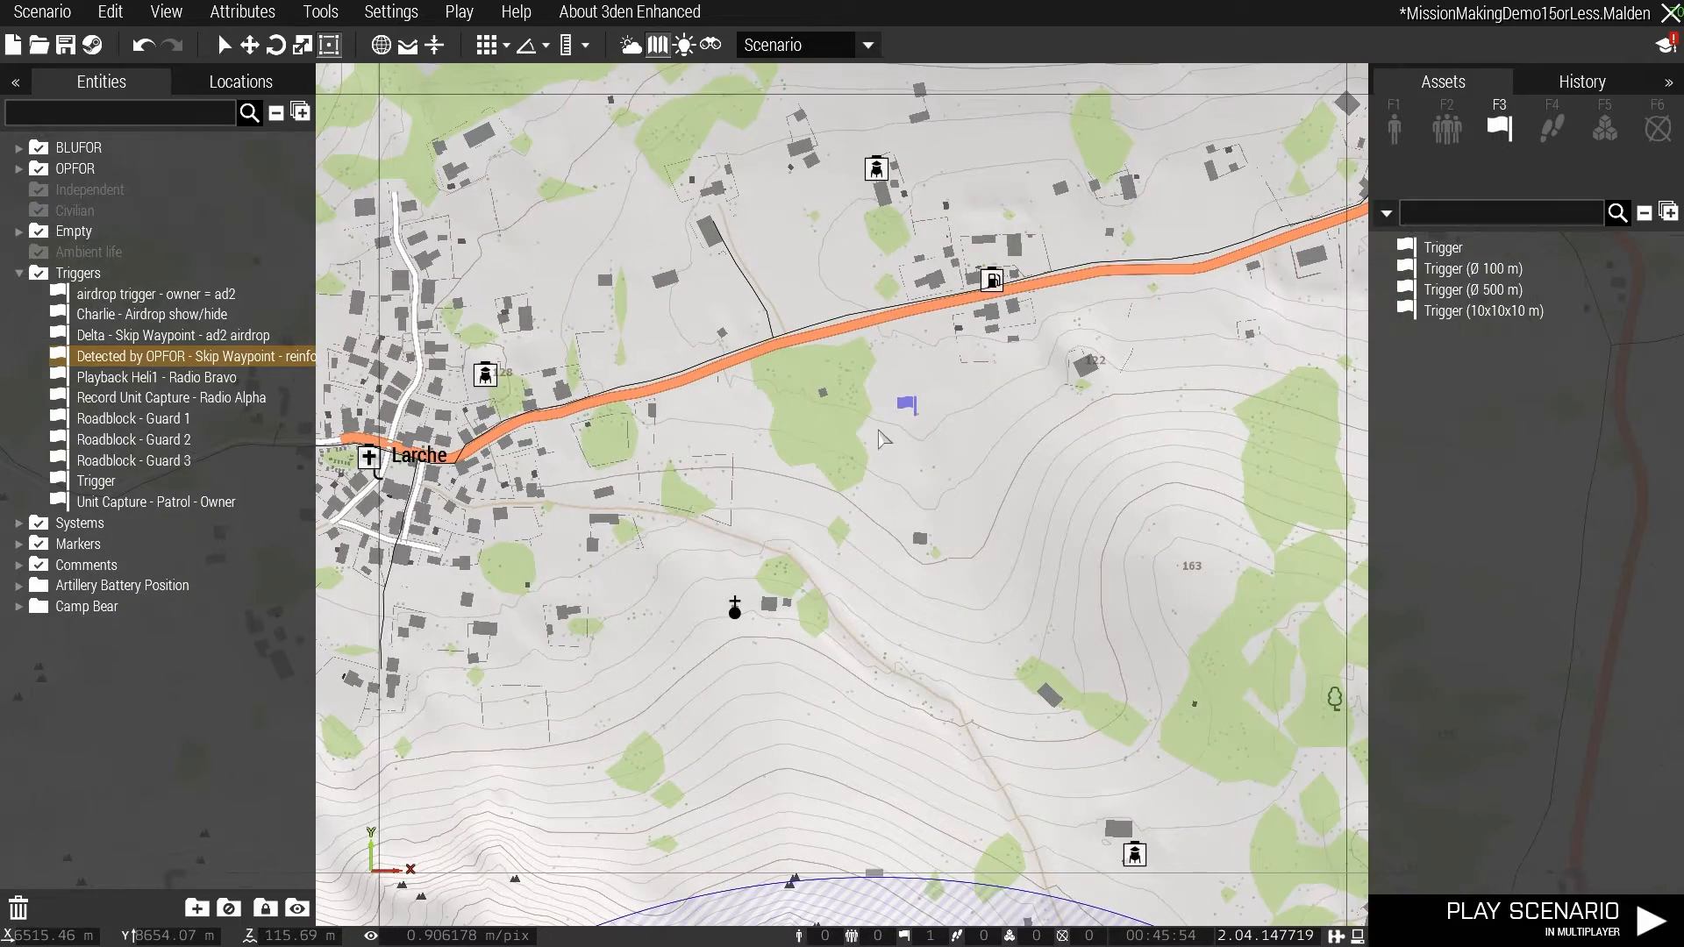
double_click(904, 409)
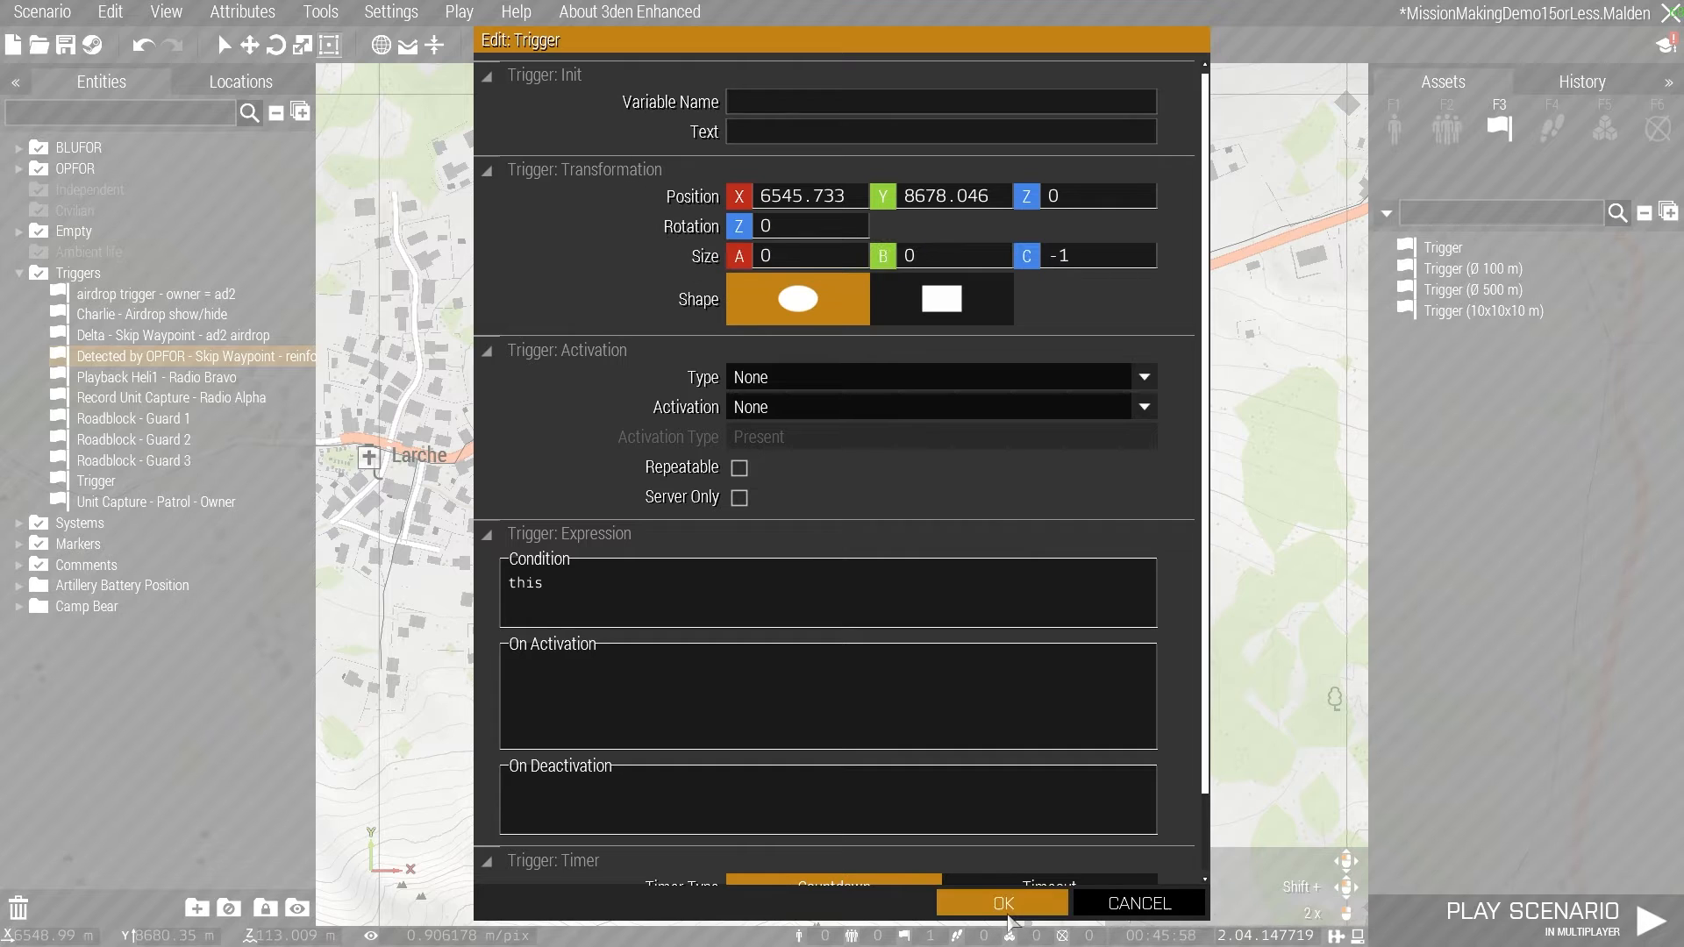
left_click(1005, 905)
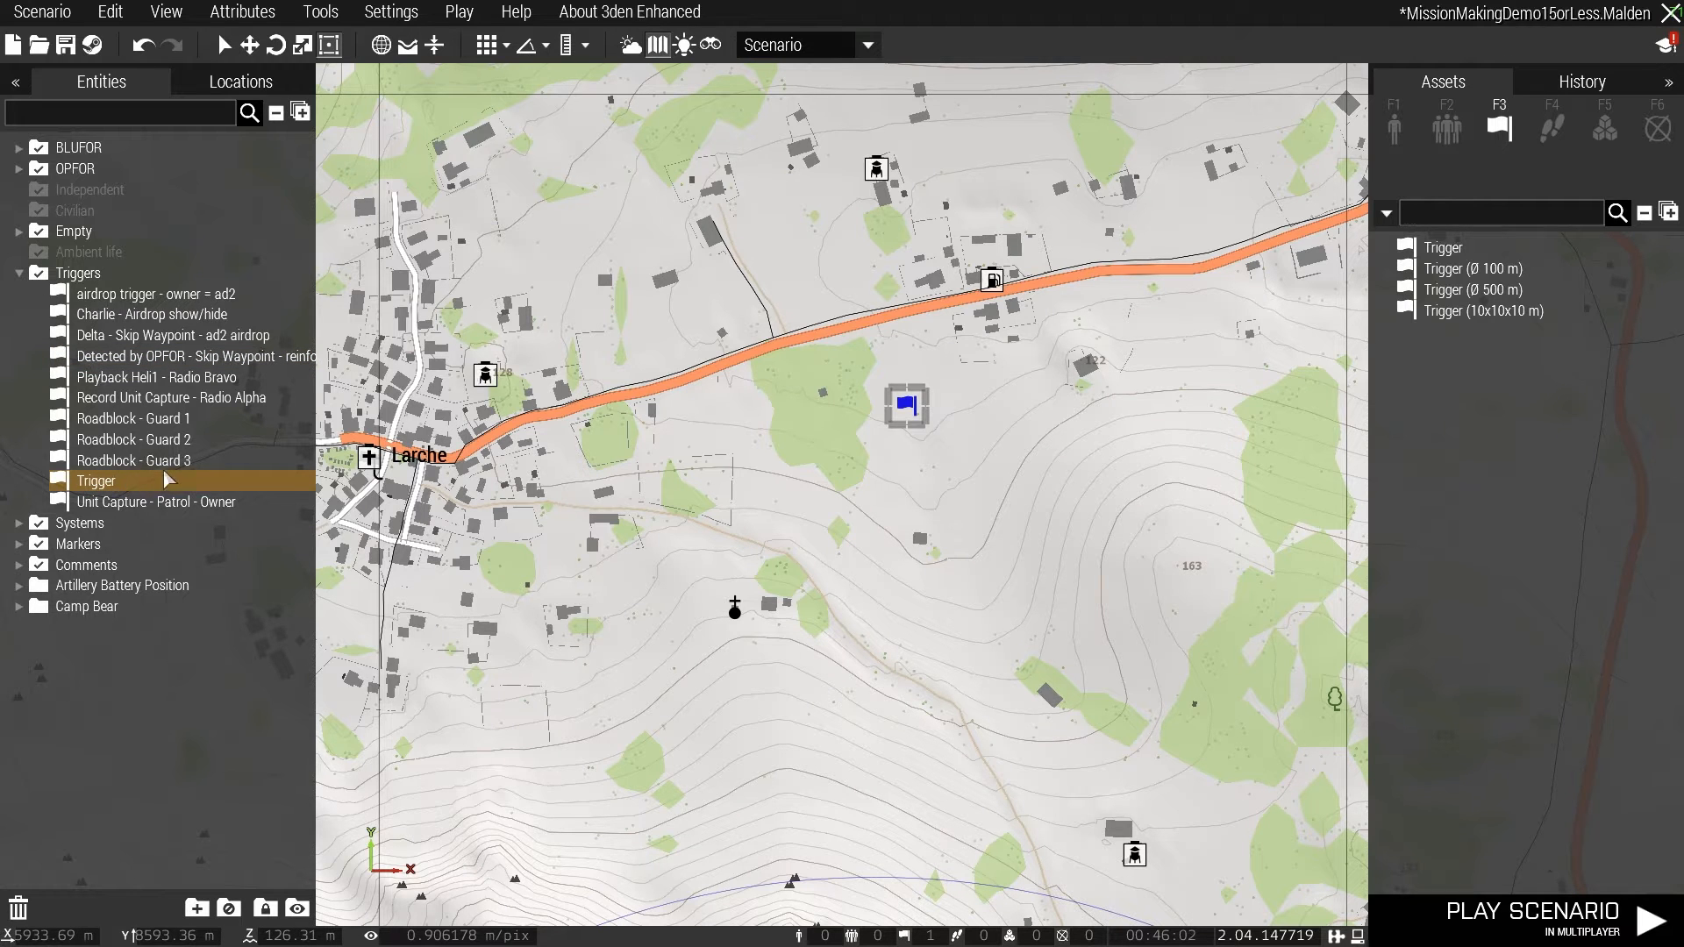
- Give the blank trigger the text "armoured column - skip waypoint" and set its type to Skip Waypoint
double_click(906, 406)
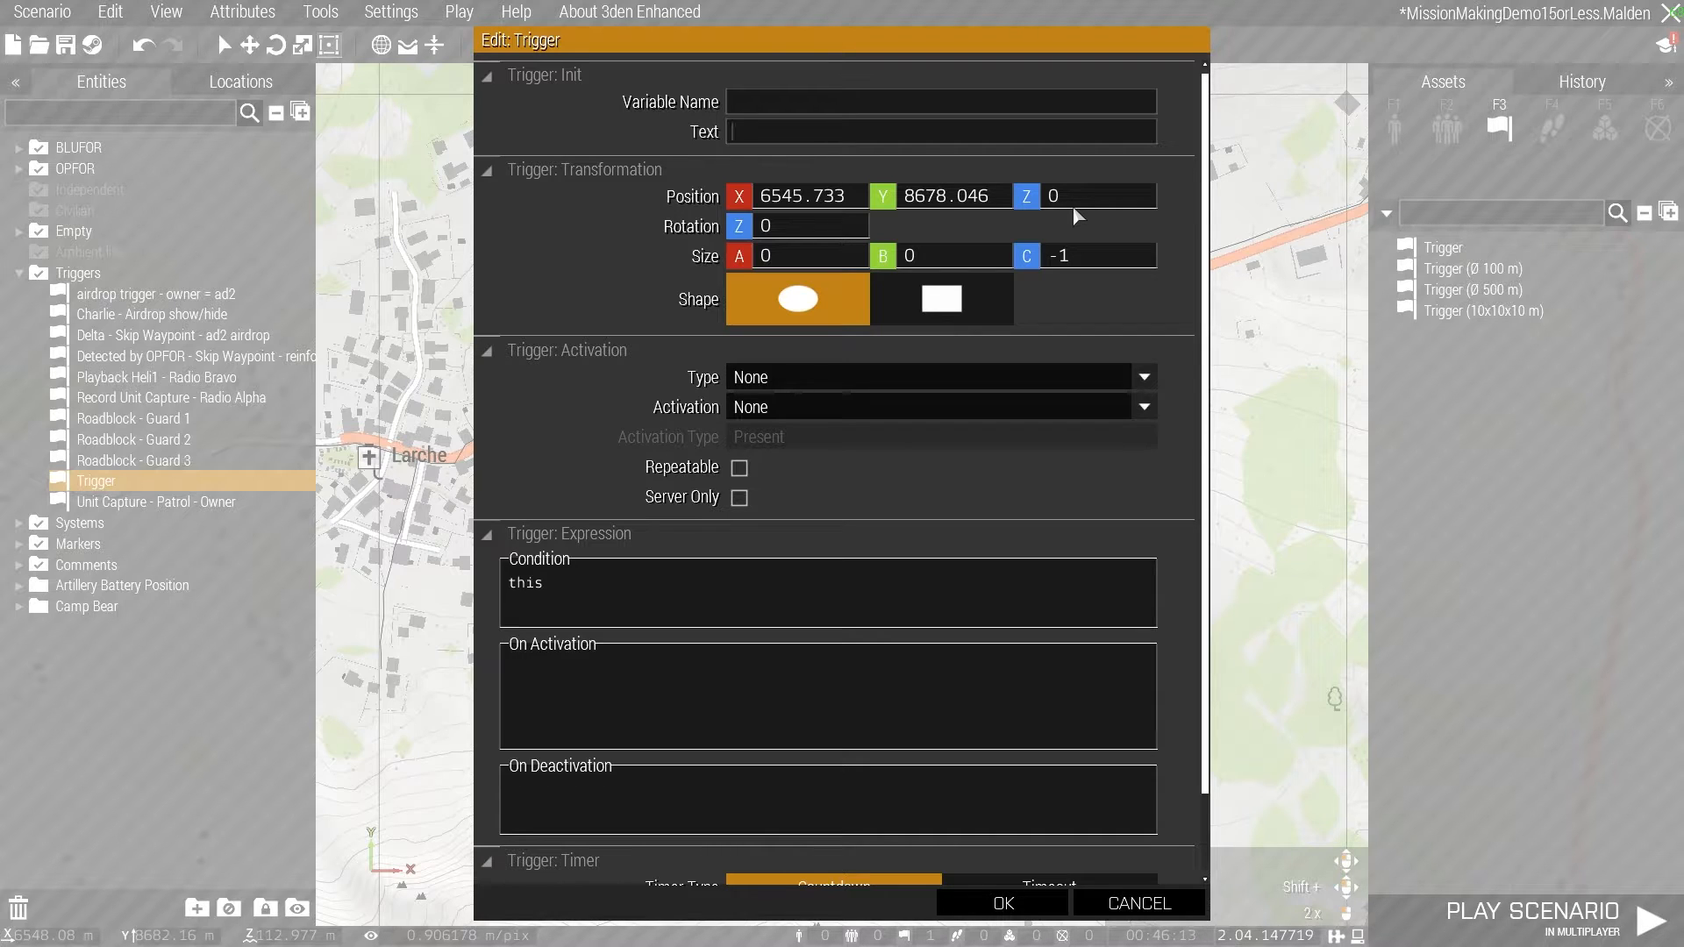
type("armoured column - s")
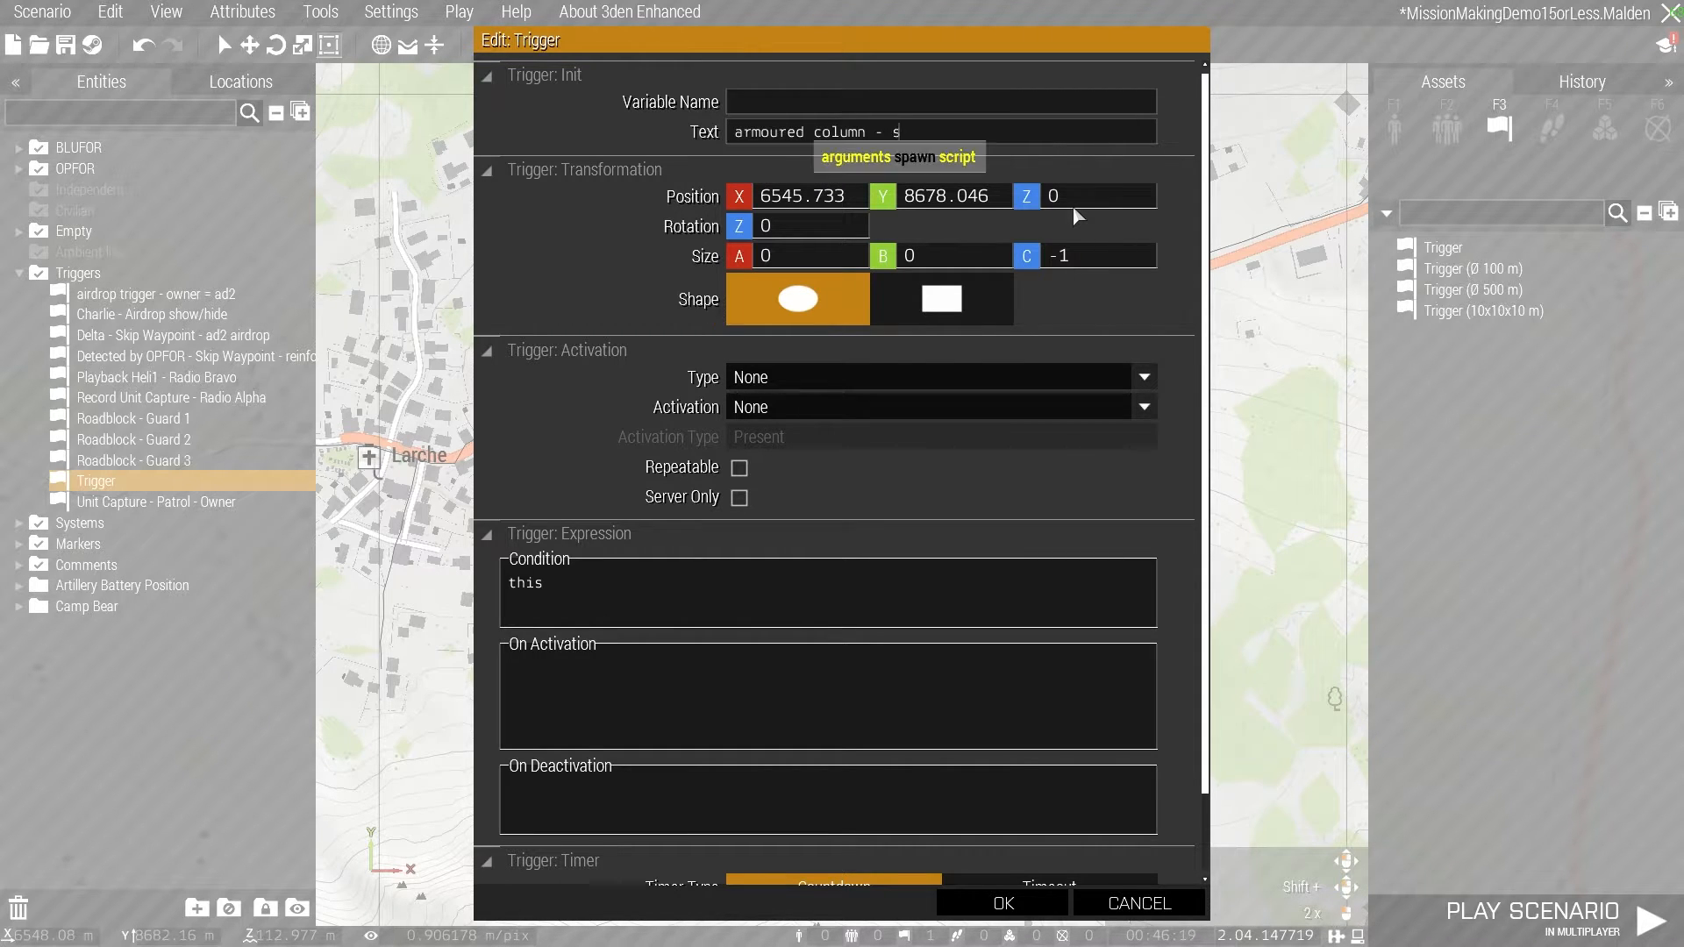
type("kip waypo")
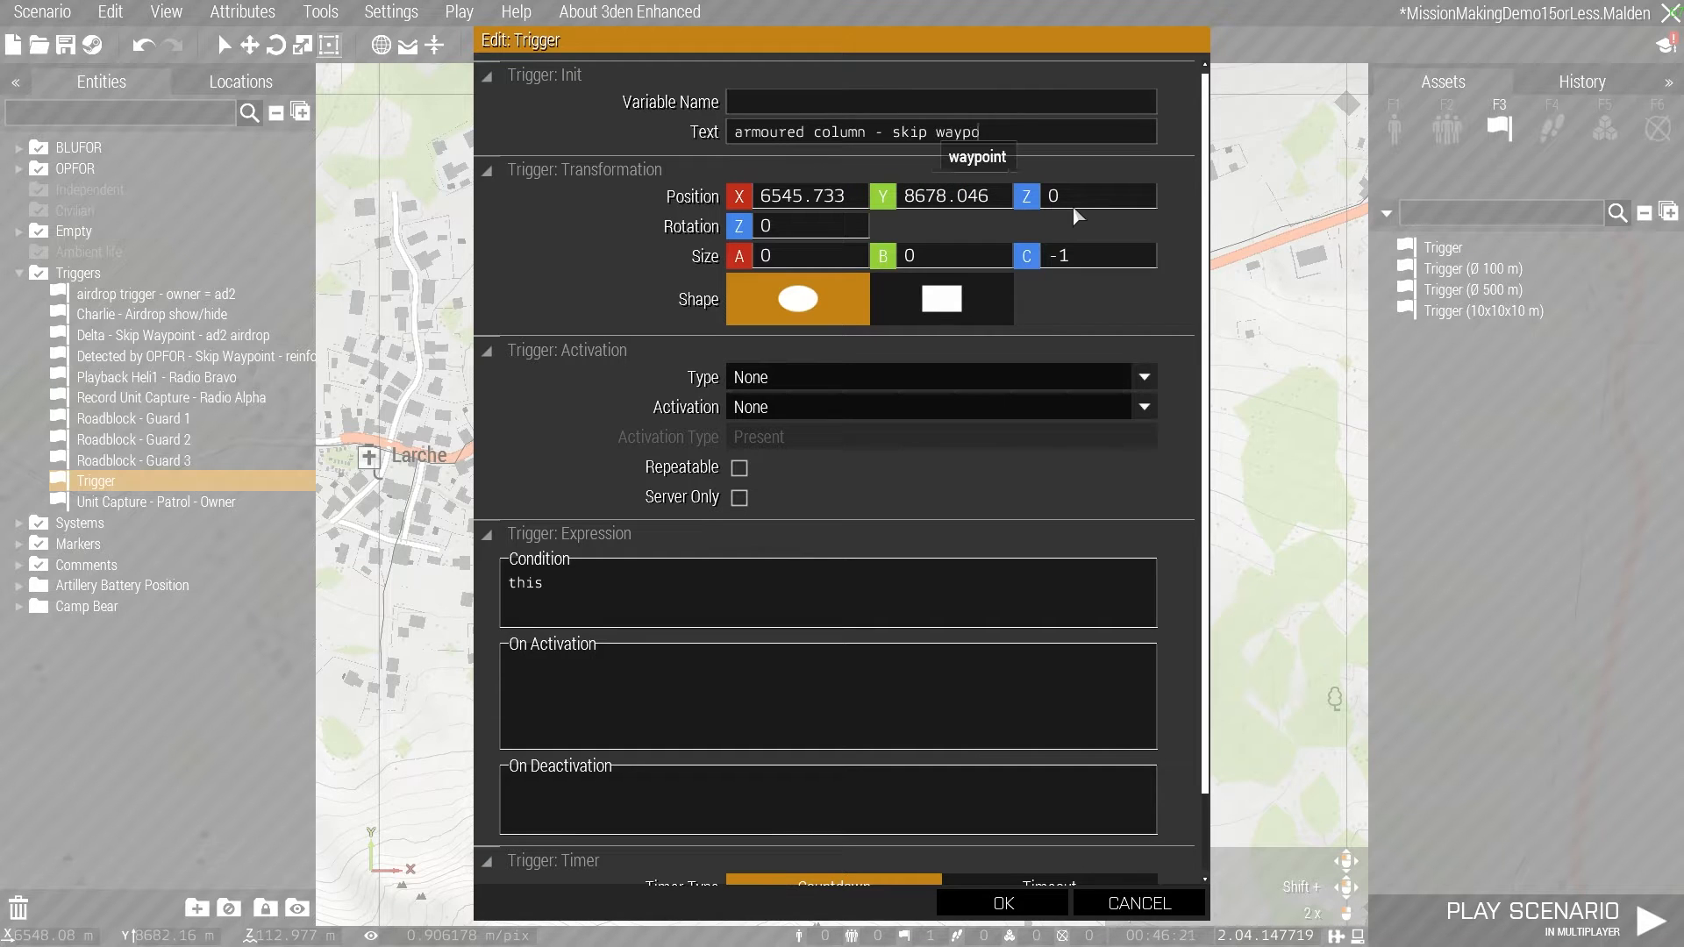
type("int")
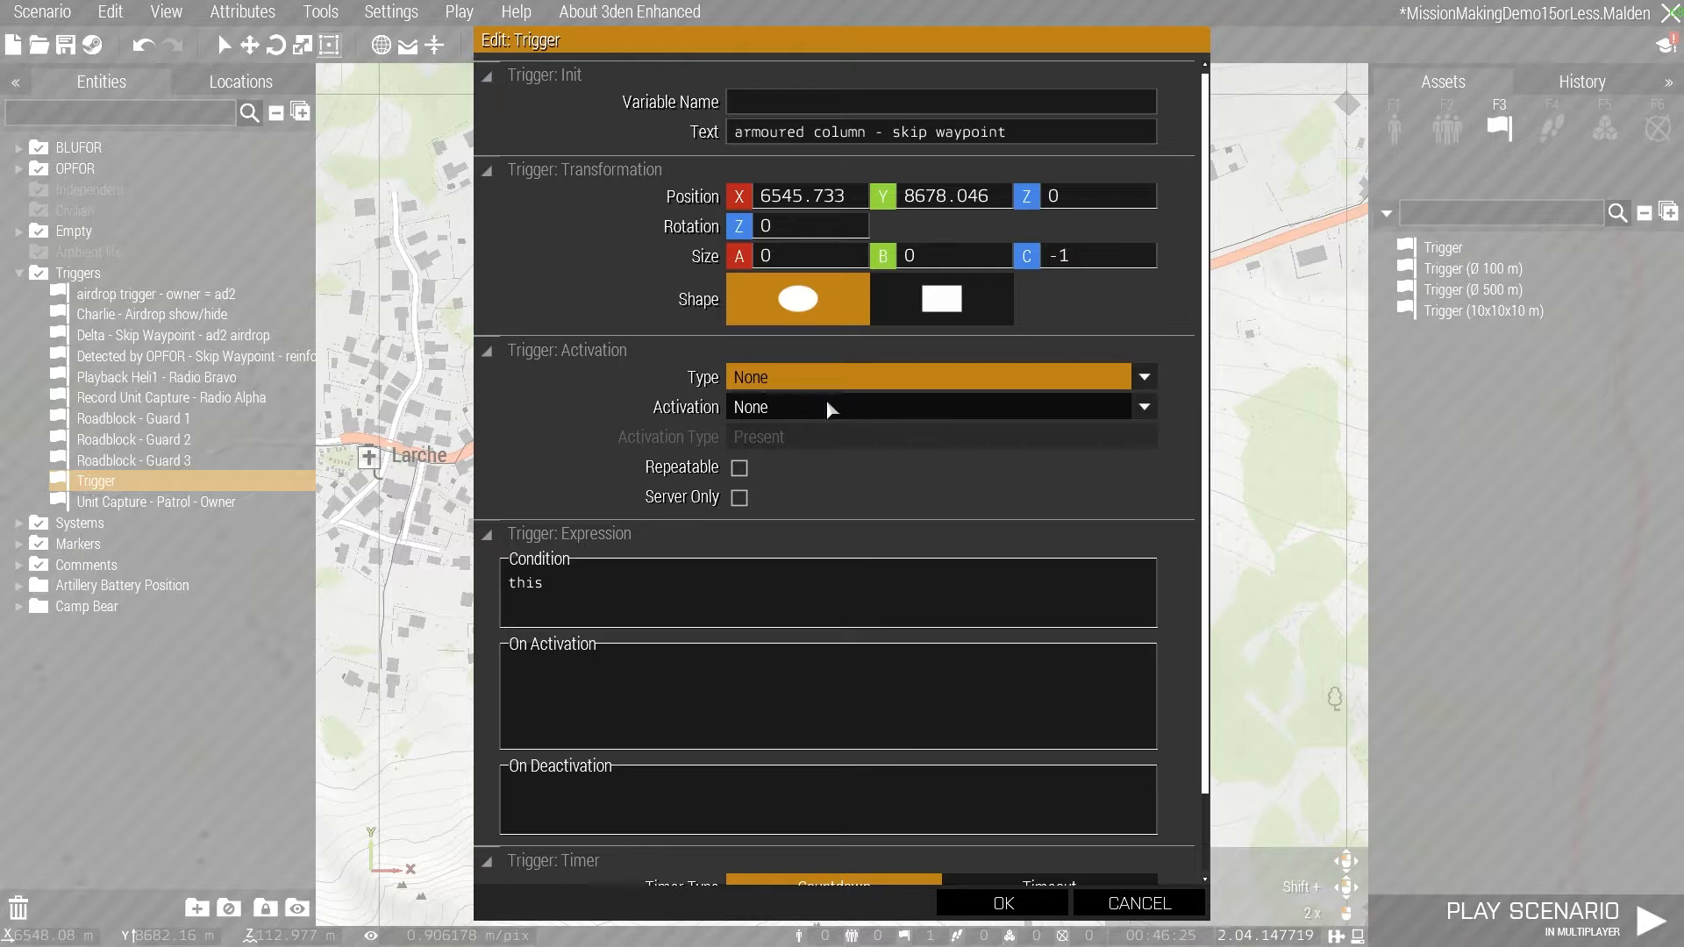
left_click(804, 378)
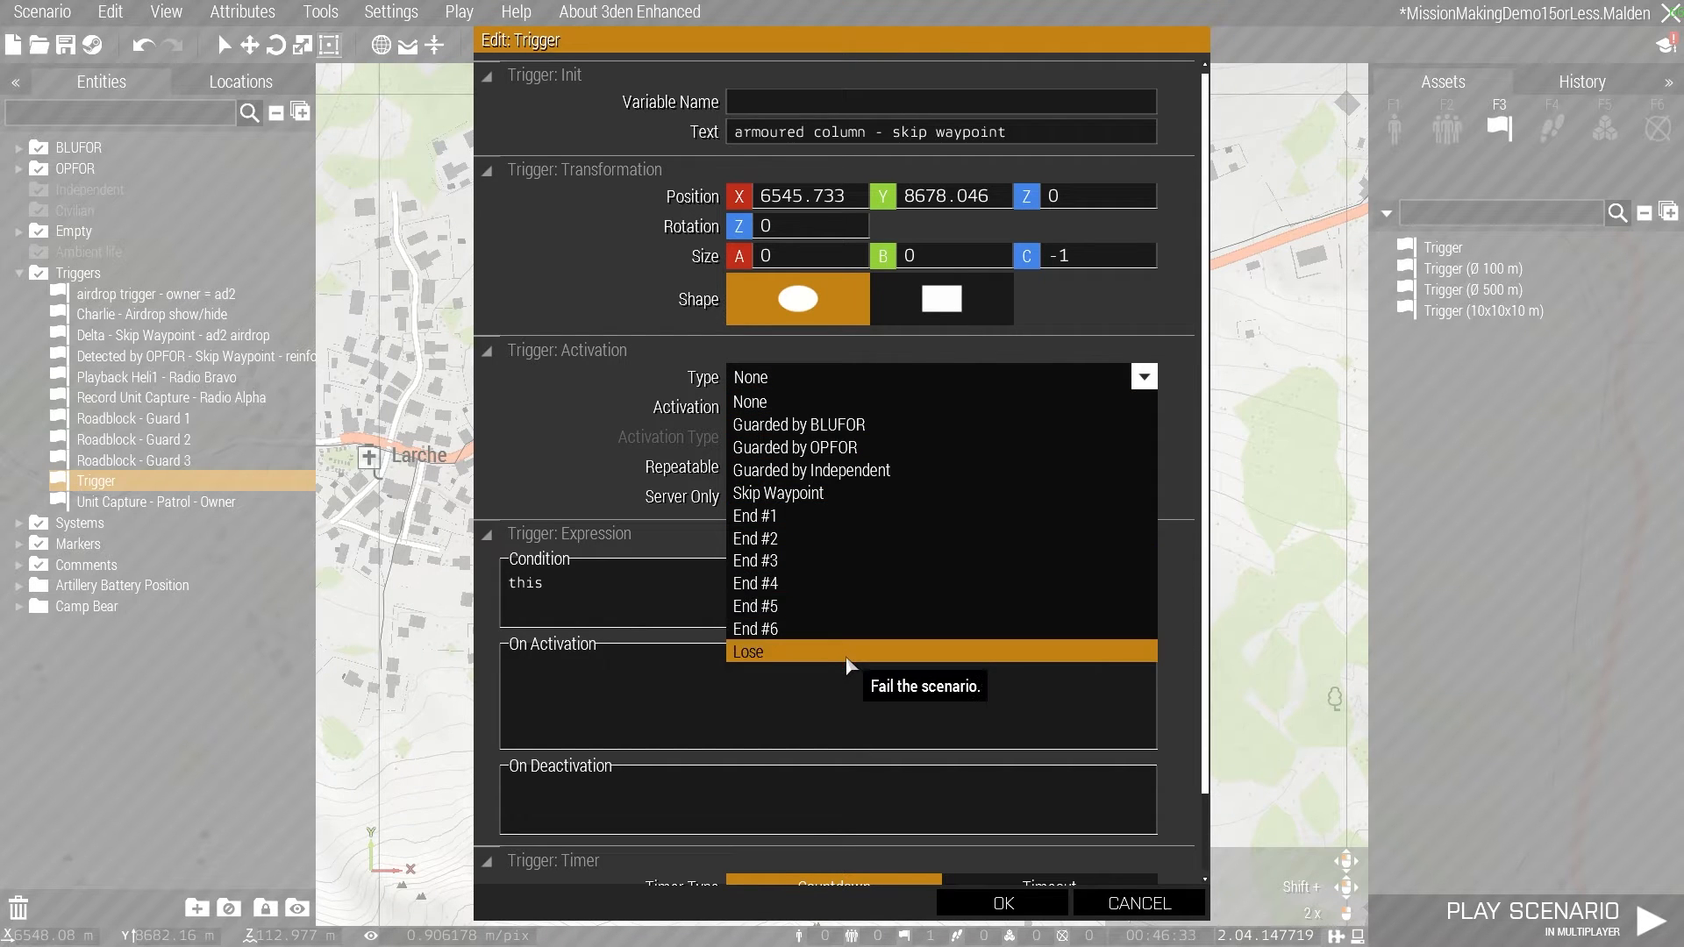
left_click(820, 492)
- Set the trigger's activation to BLUFOR with activation type Present
left_click(778, 409)
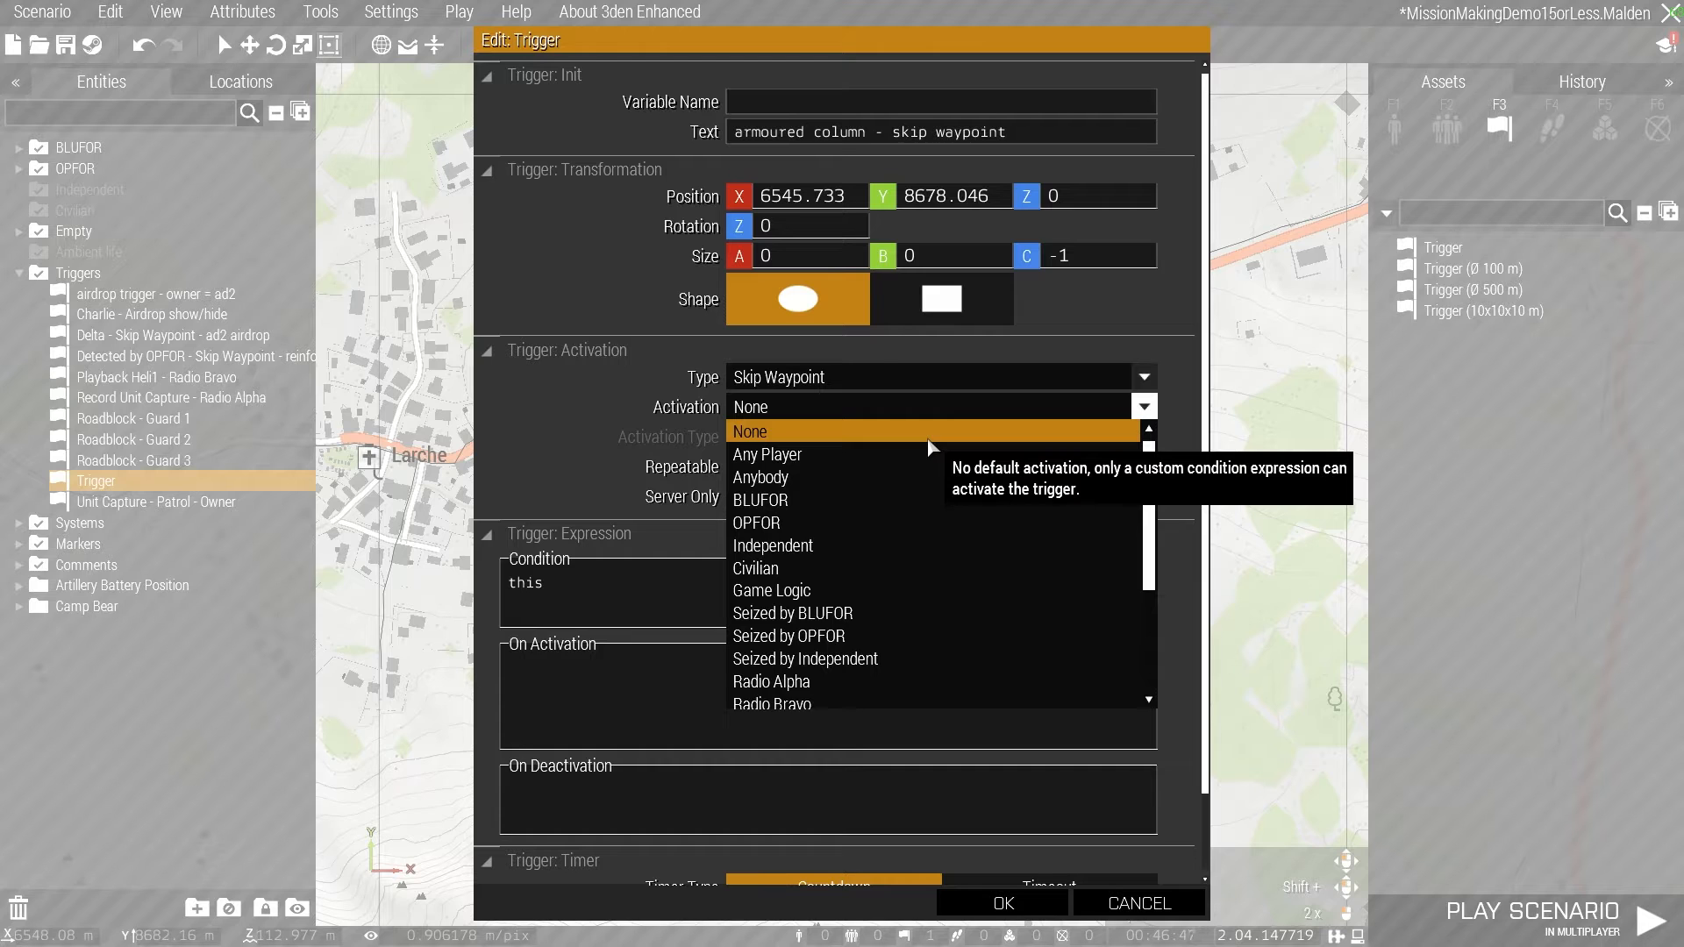
scroll(916, 500, "down", 5)
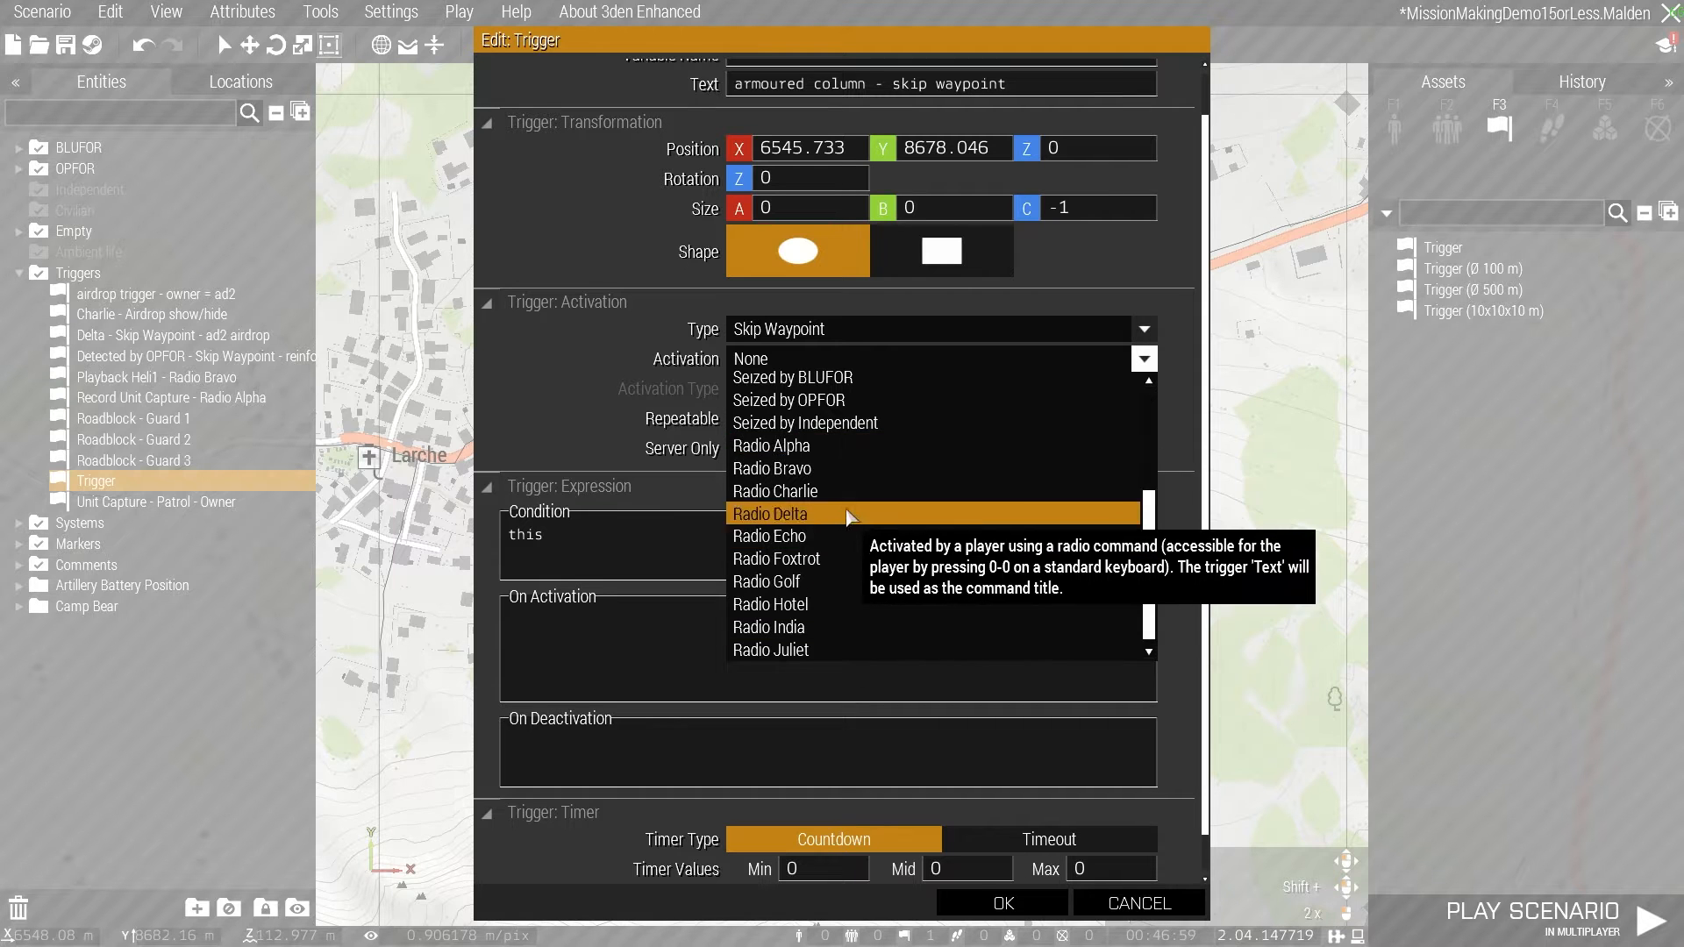
scroll(828, 537, "up", 3)
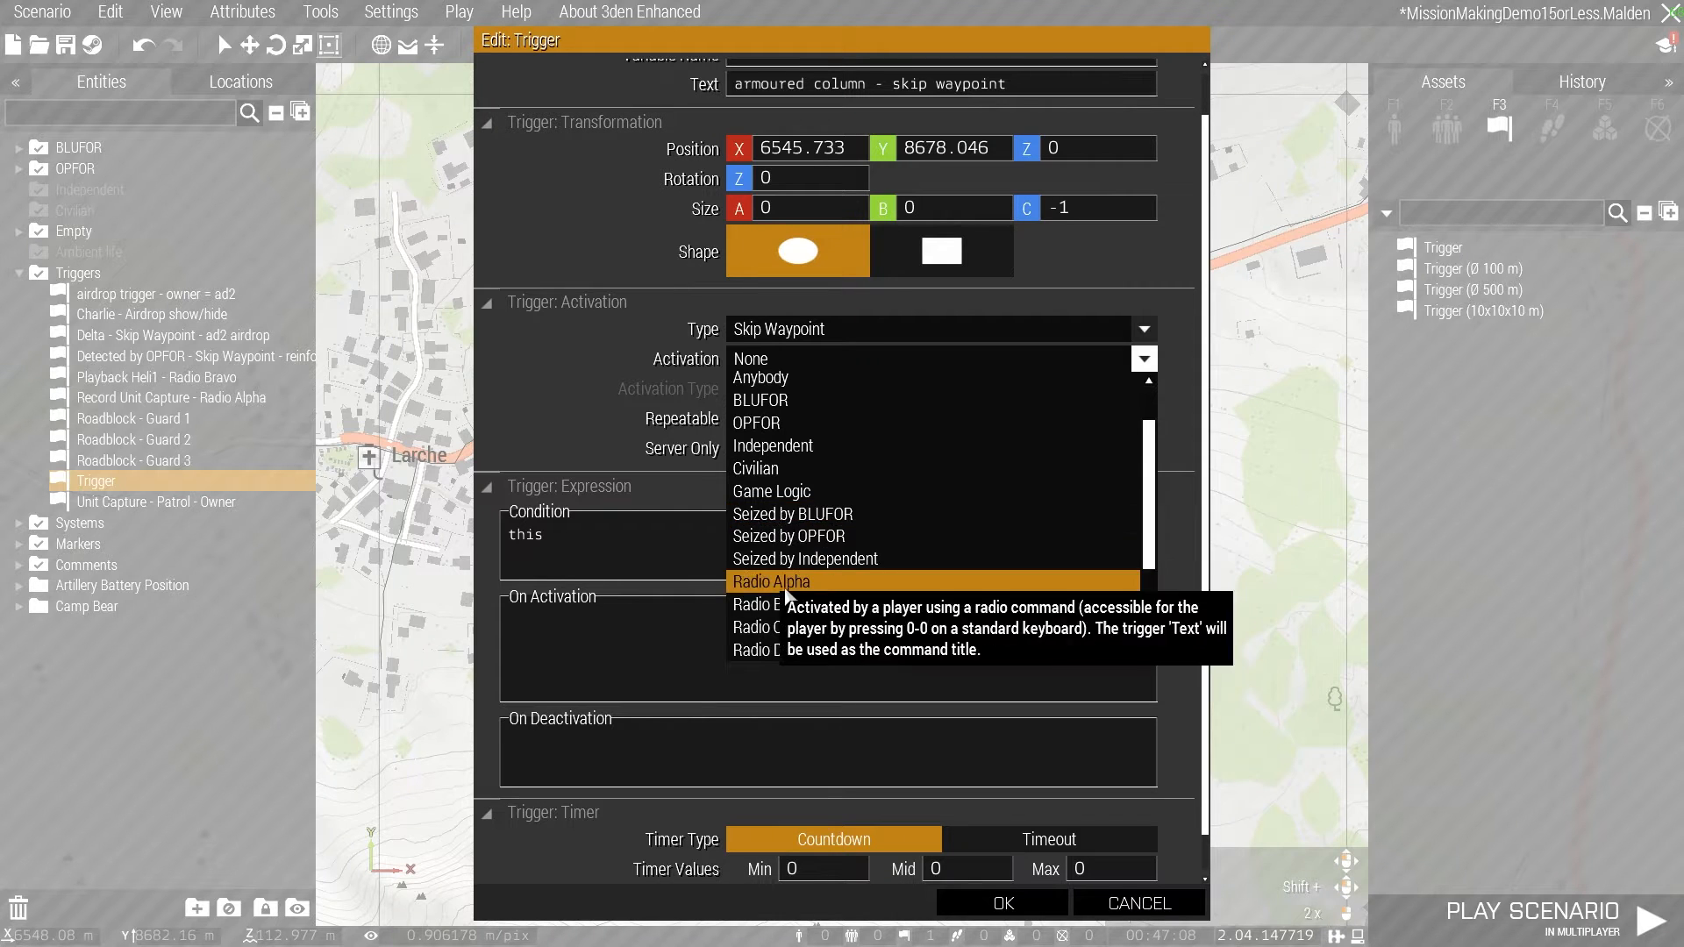
scroll(789, 539, "up", 1)
scroll(789, 539, "up", 1)
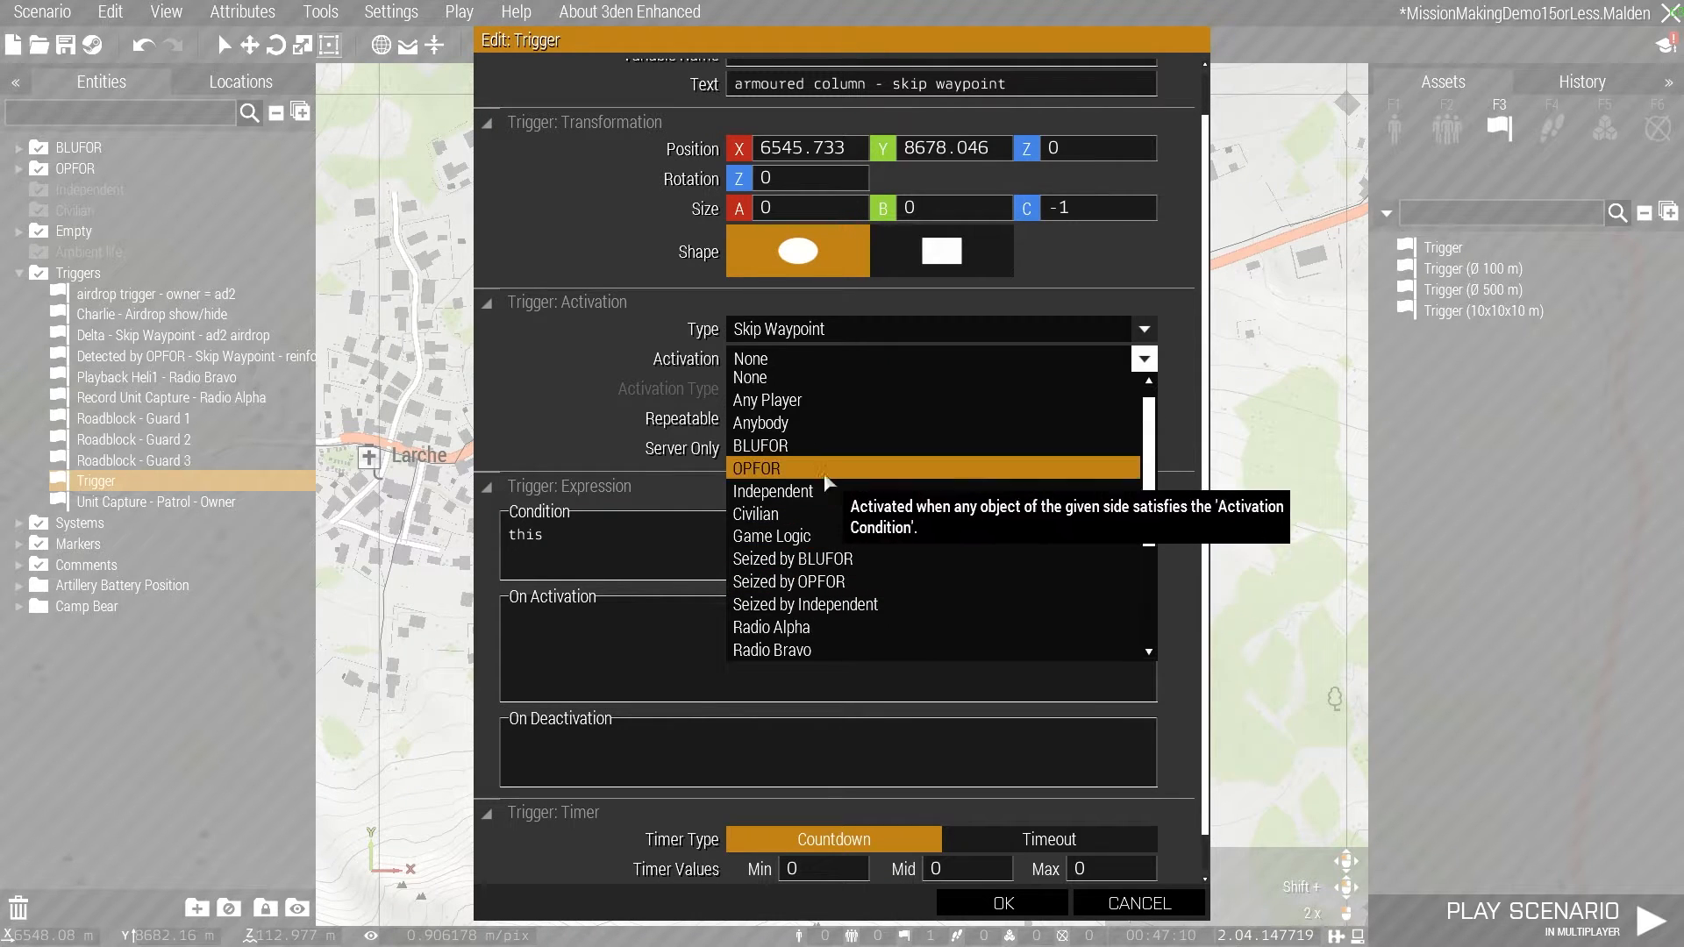
scroll(789, 402, "up", 1)
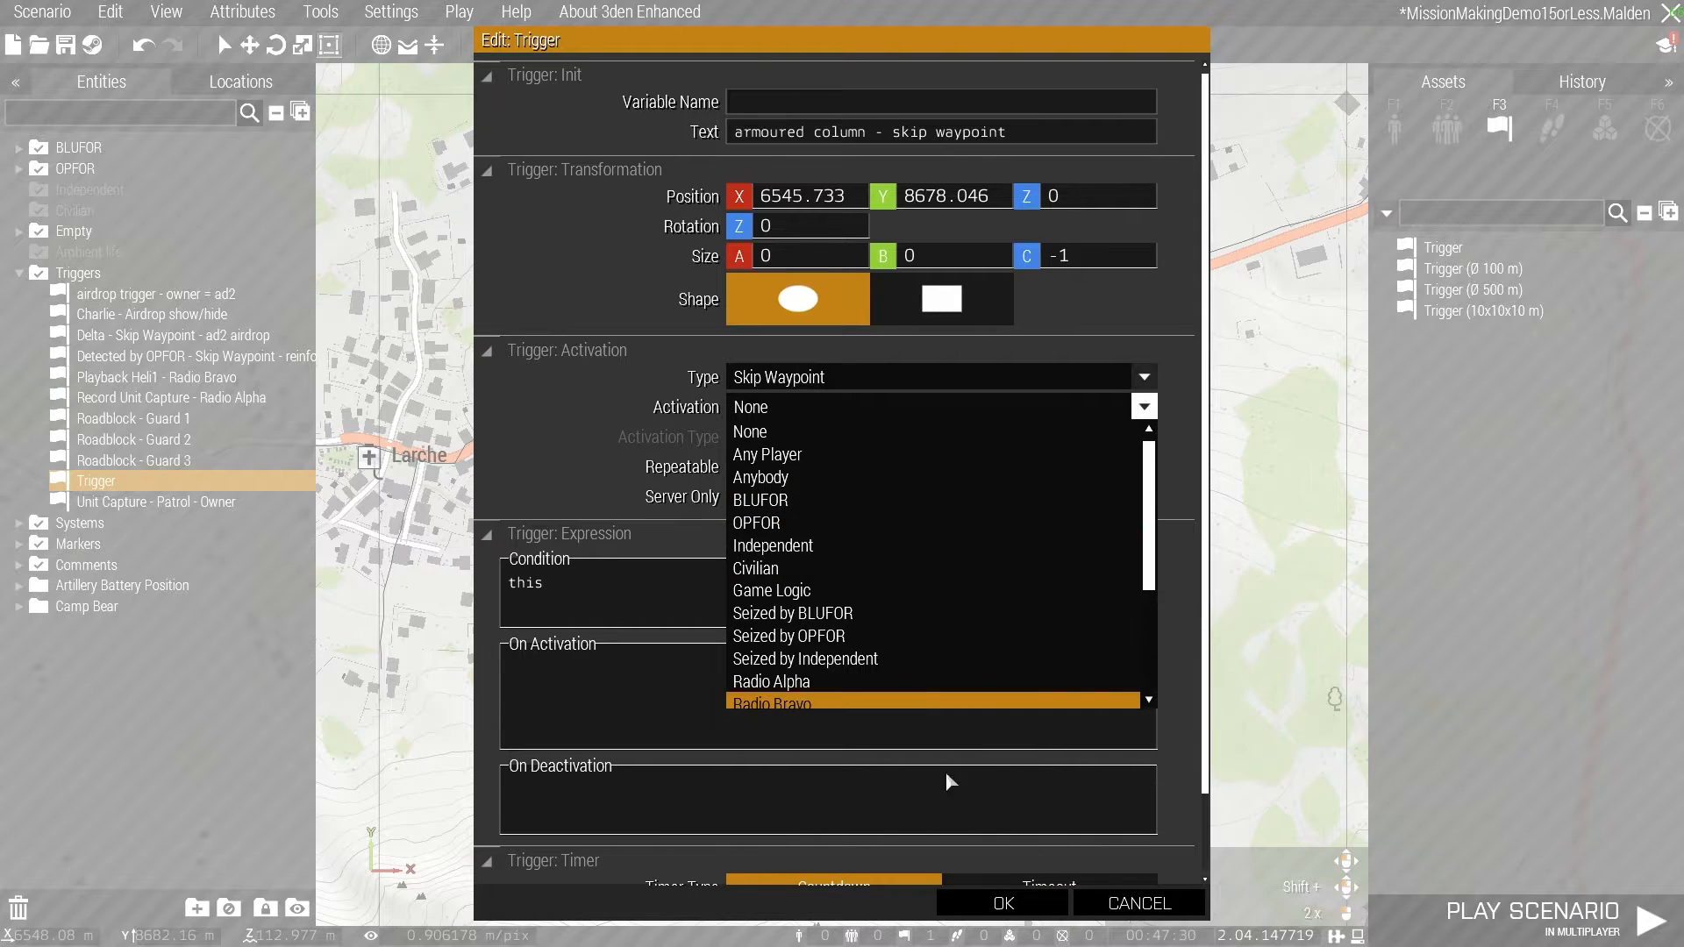
left_click(761, 500)
left_click(792, 438)
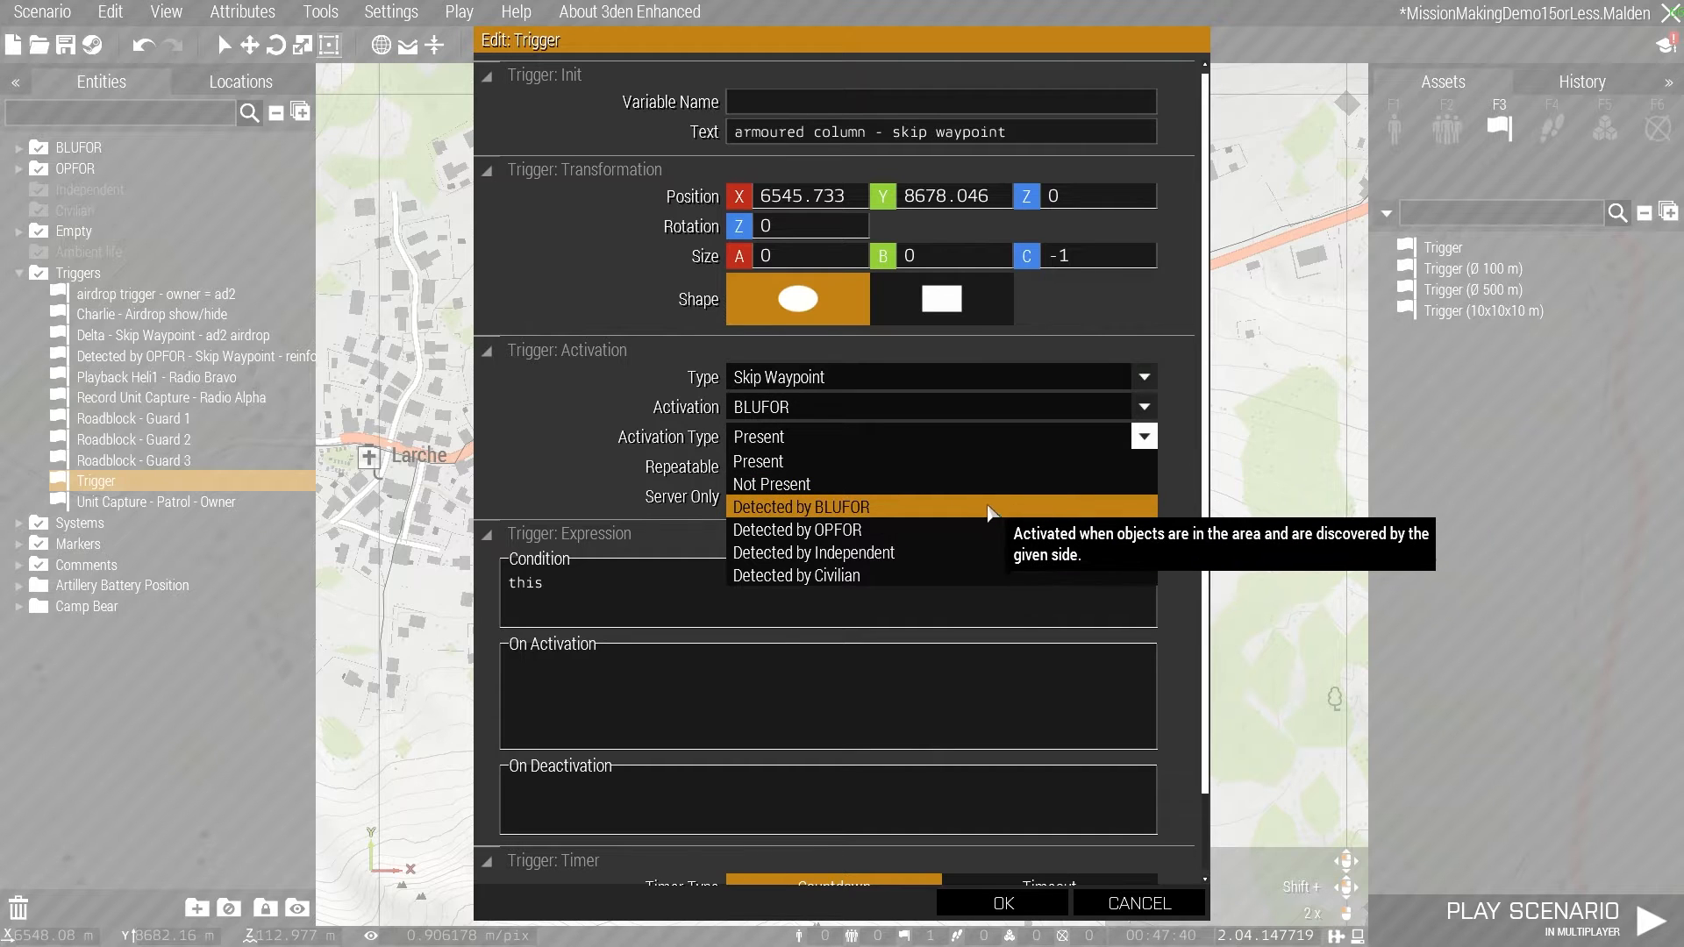
scroll(964, 526, "down", 2)
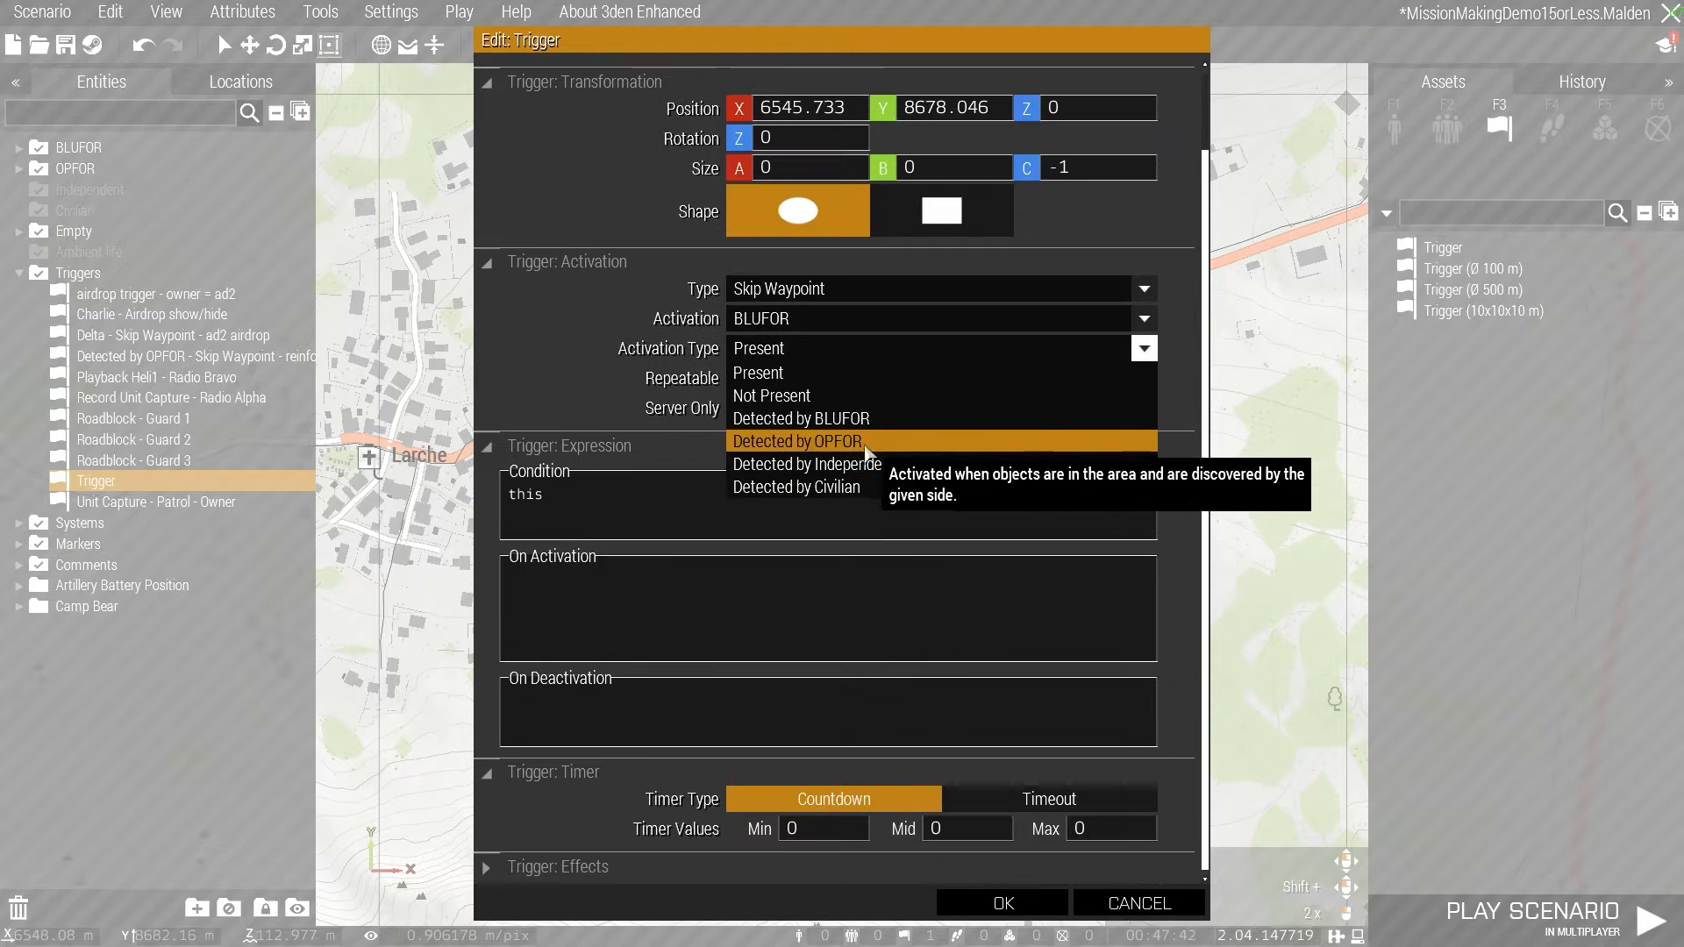
left_click(836, 372)
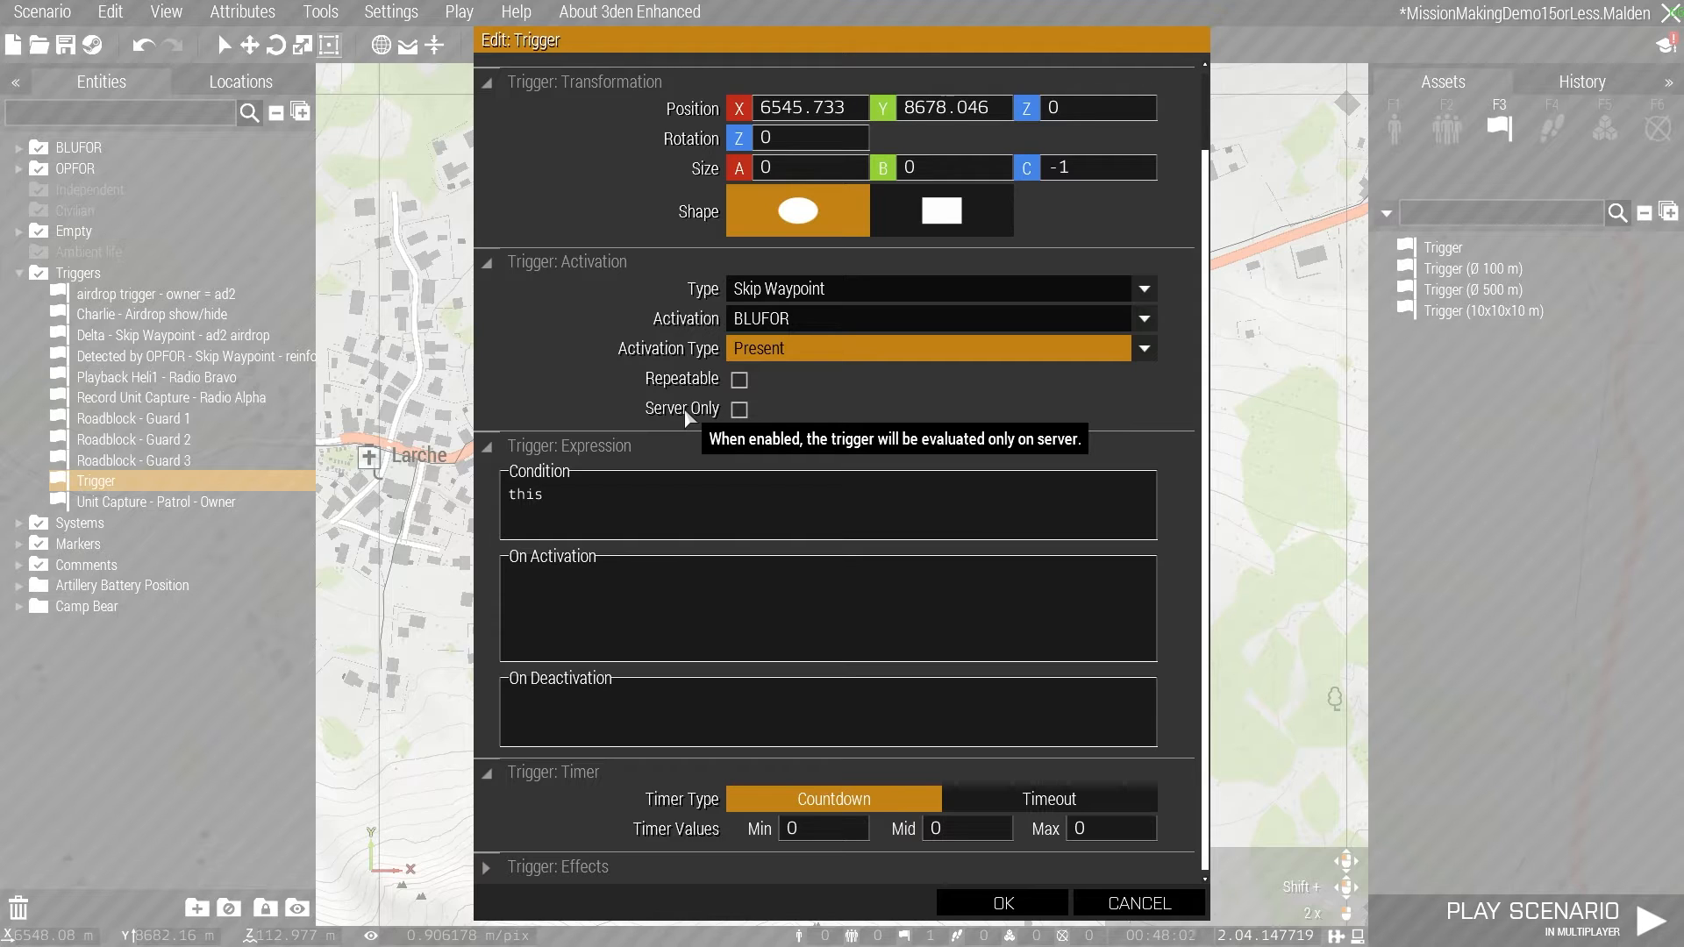
- Make the trigger server only and set its activation to OPFOR with activation type Not Present
left_click(750, 410)
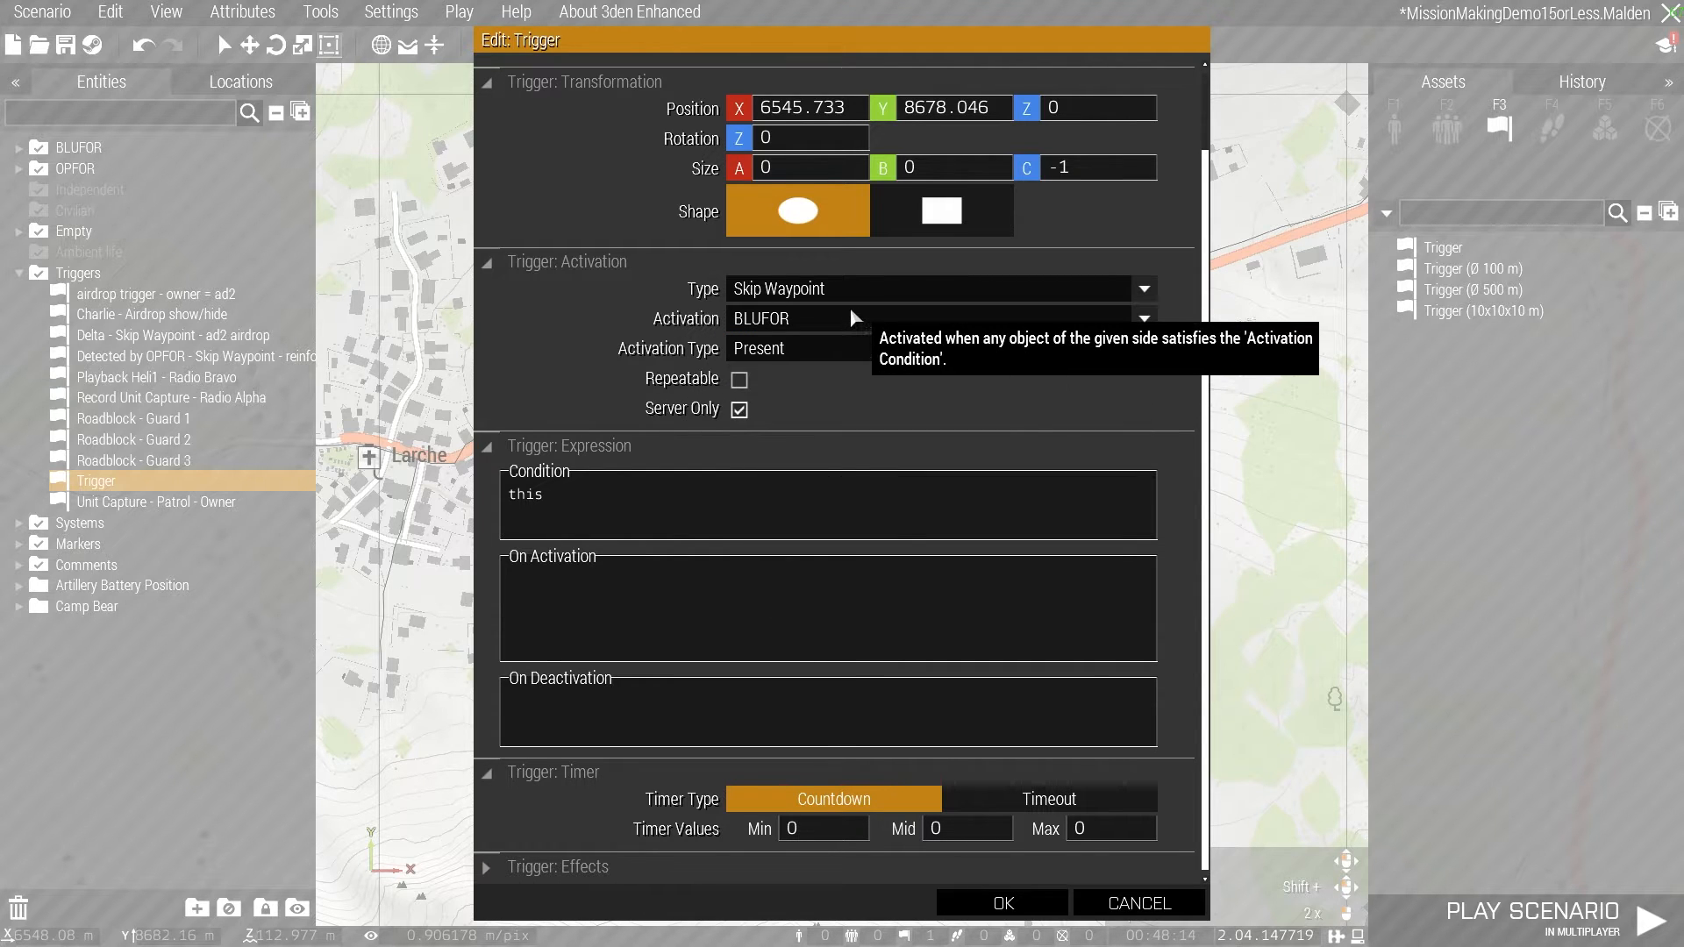
left_click(1138, 319)
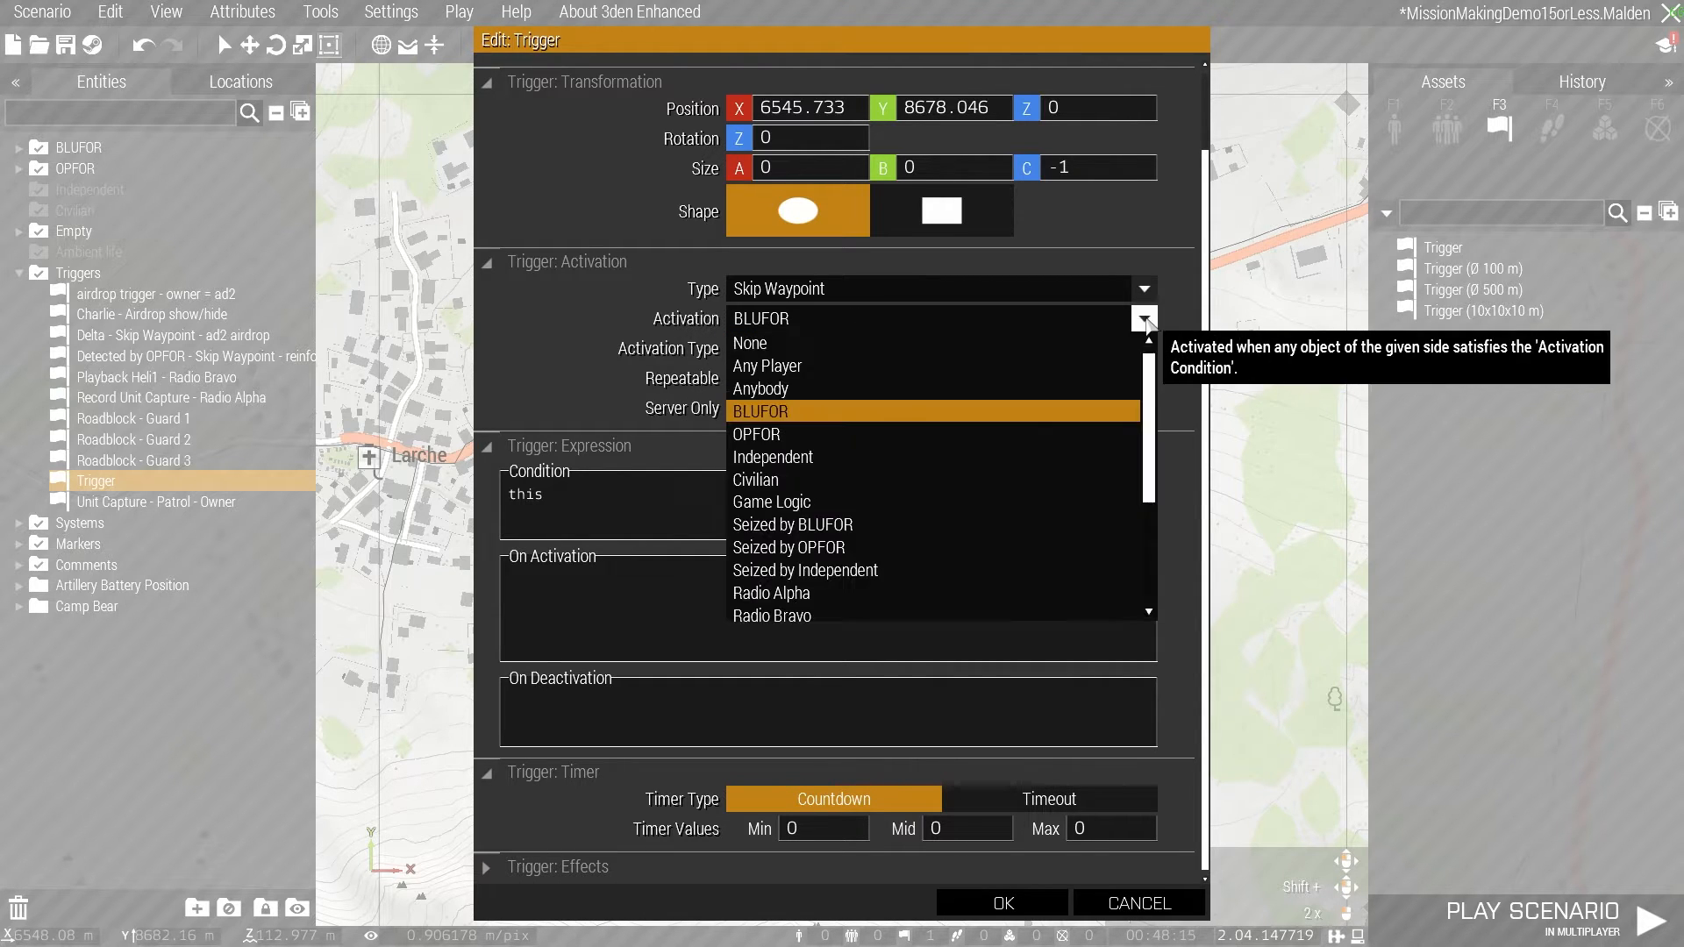
left_click(849, 434)
left_click(799, 349)
left_click(800, 395)
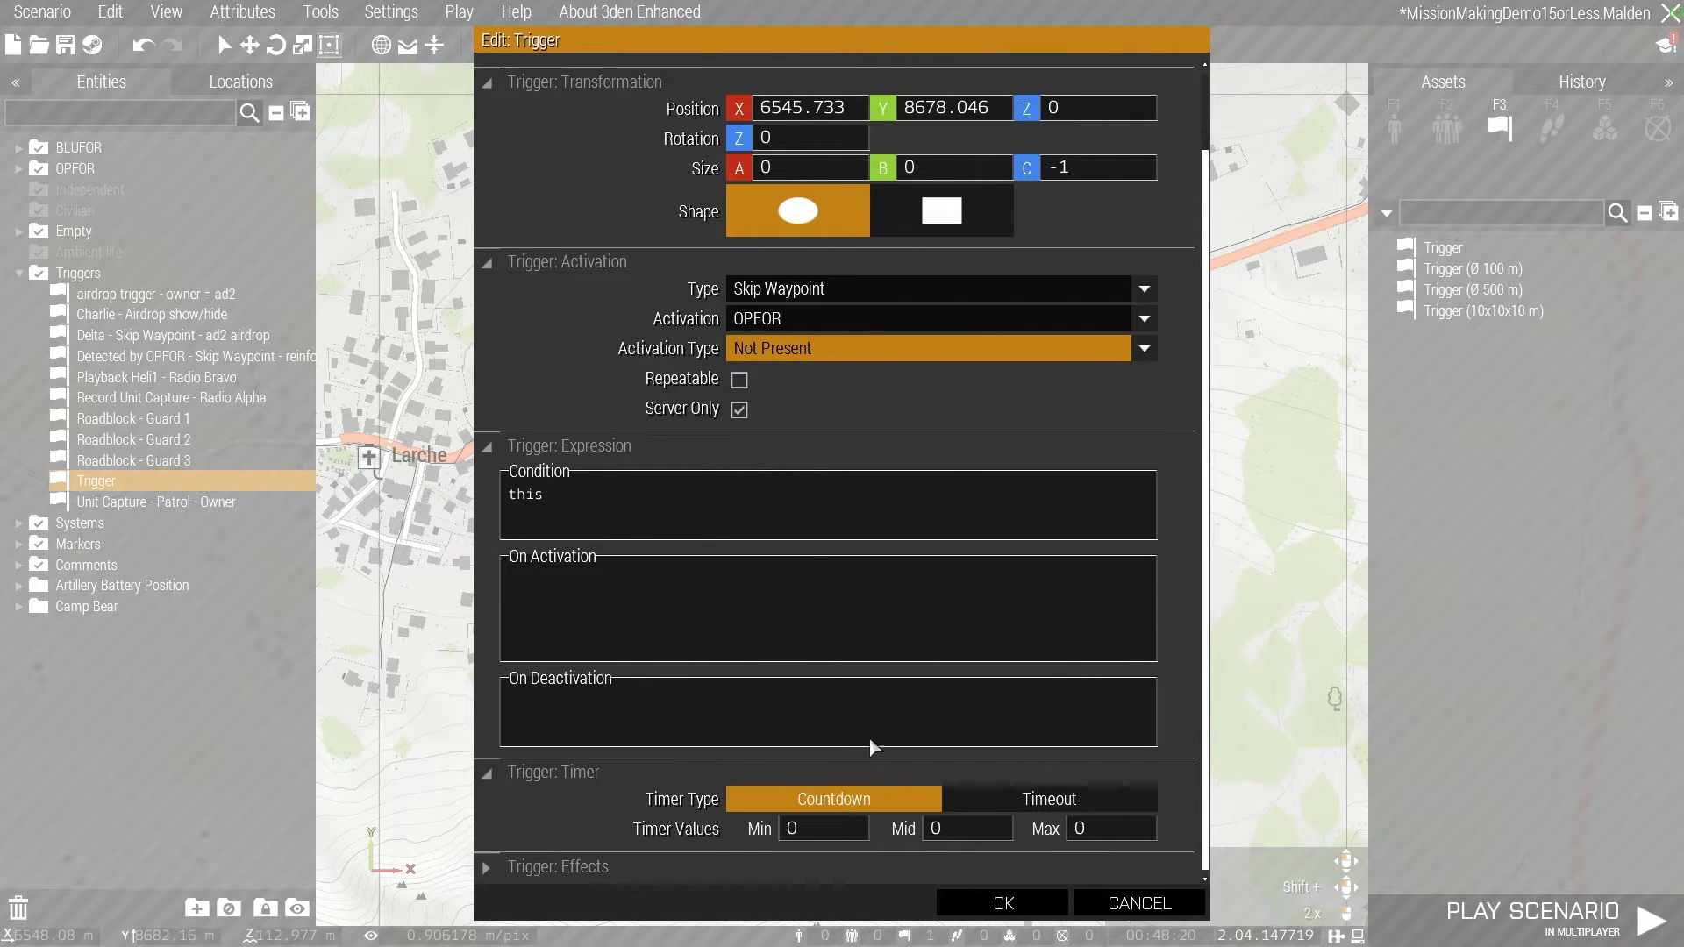
left_click(1005, 904)
- Set the armoured column trigger's size to 500 for both A and B
scroll(903, 382, "up", 4)
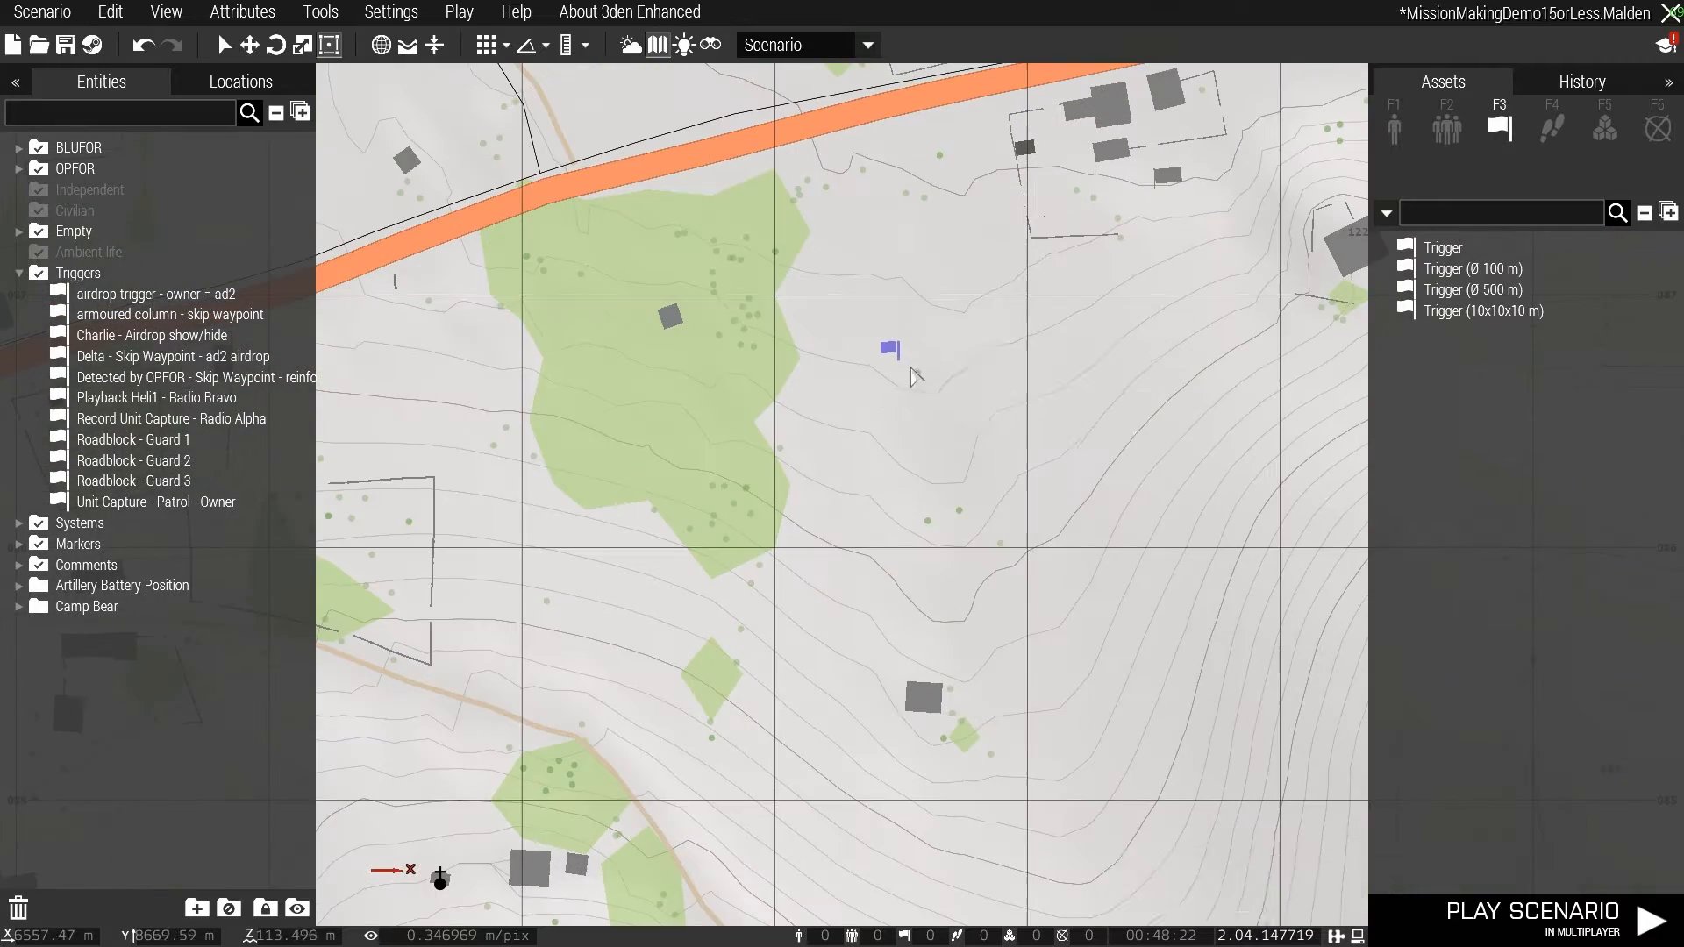
scroll(820, 381, "down", 3)
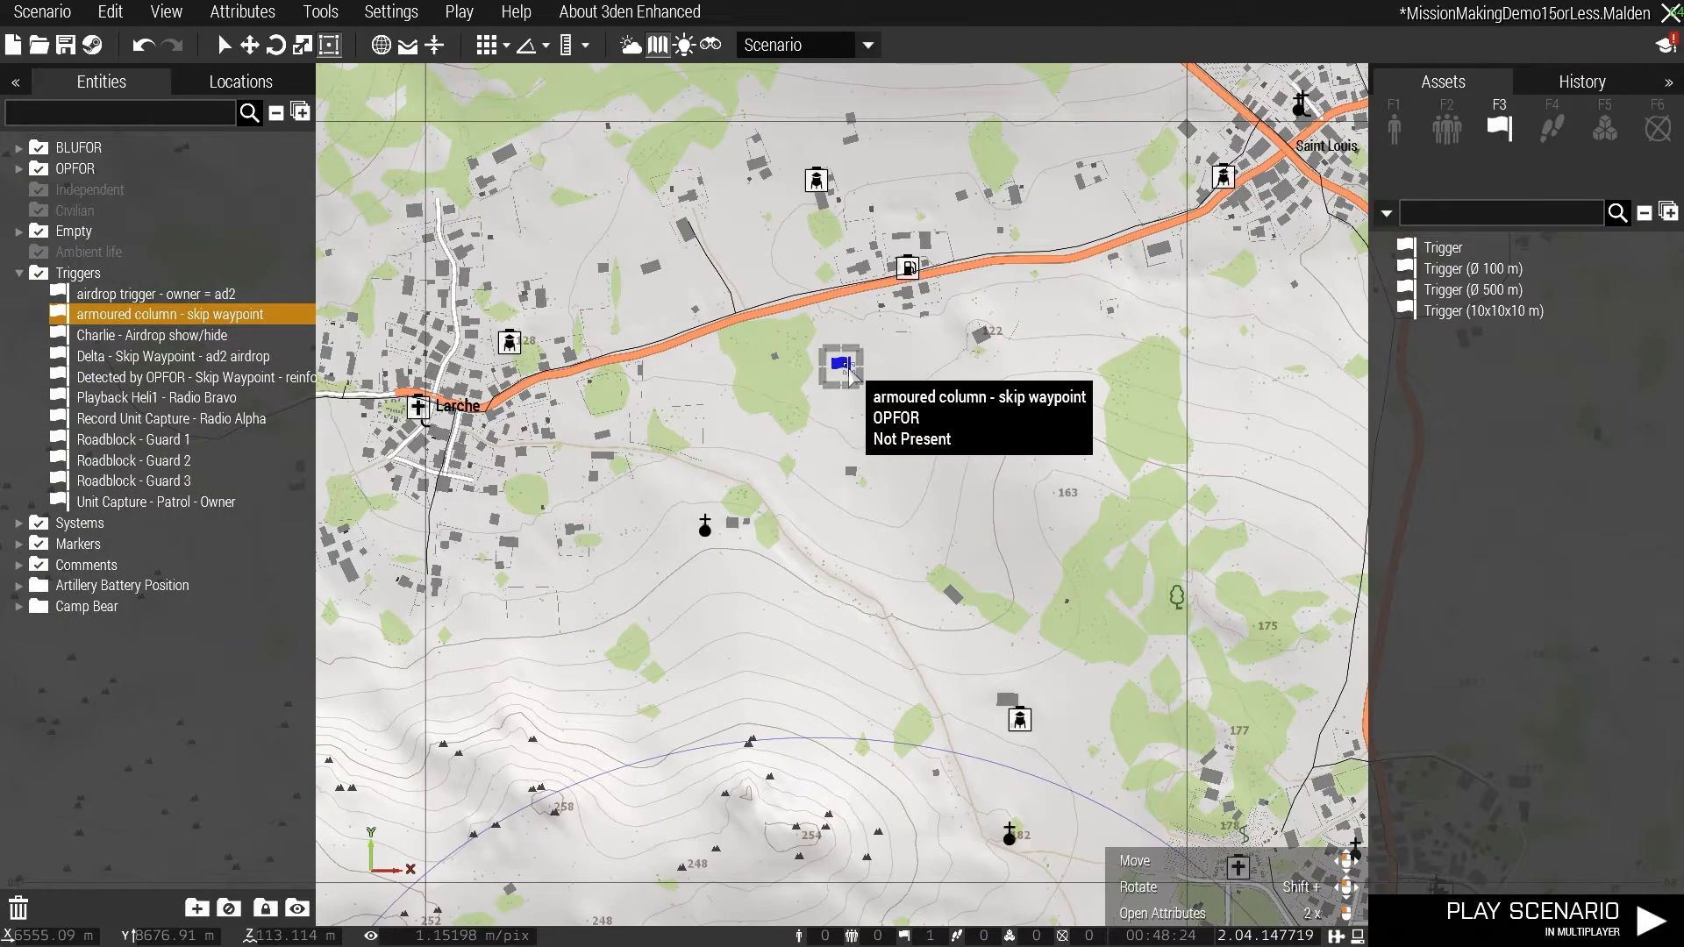
double_click(853, 375)
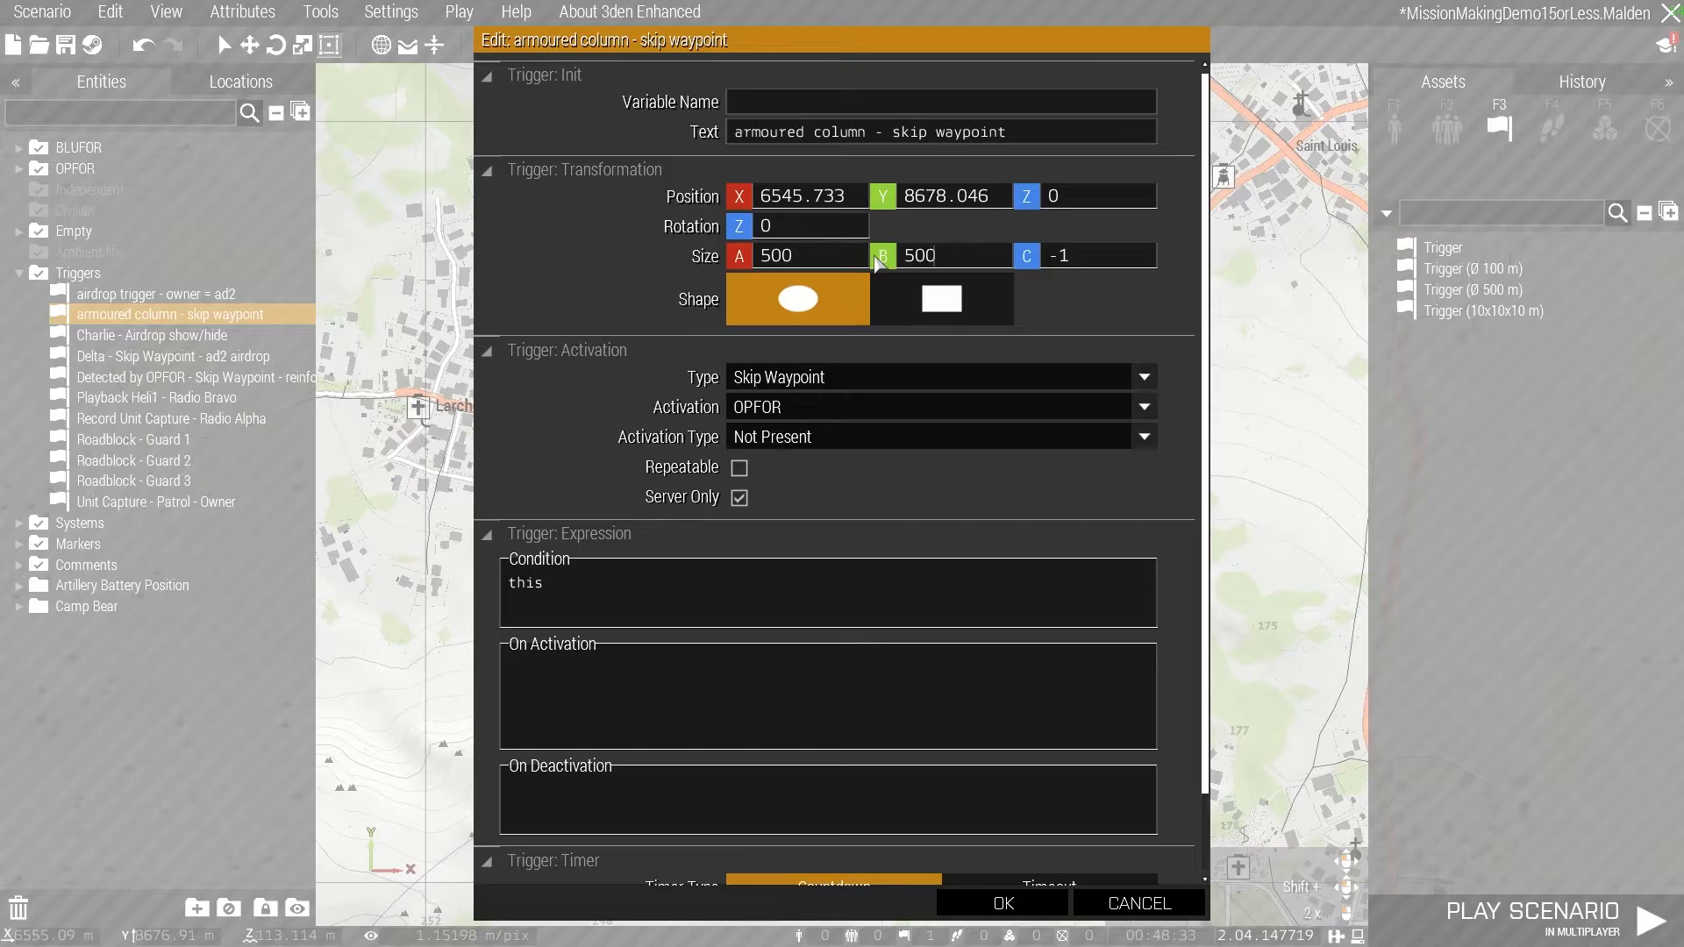
key("Return")
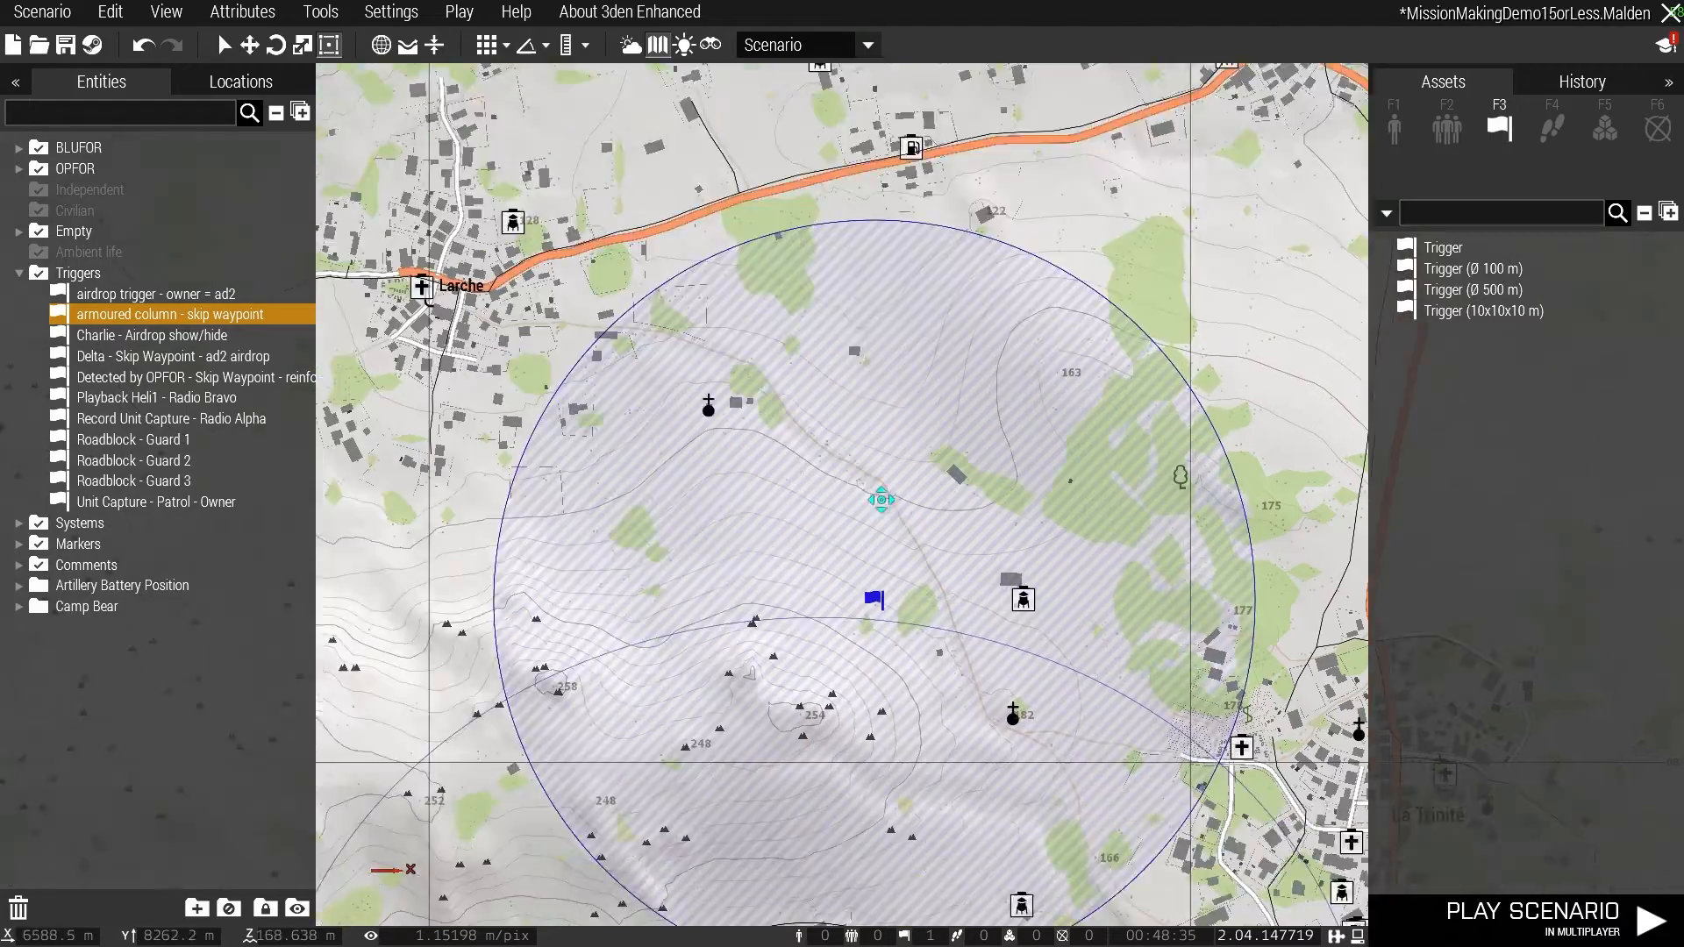
- Move the armoured column skip waypoint trigger over the village of Arudy
left_click_drag(881, 500, 808, 596)
scroll(805, 596, "up", 1)
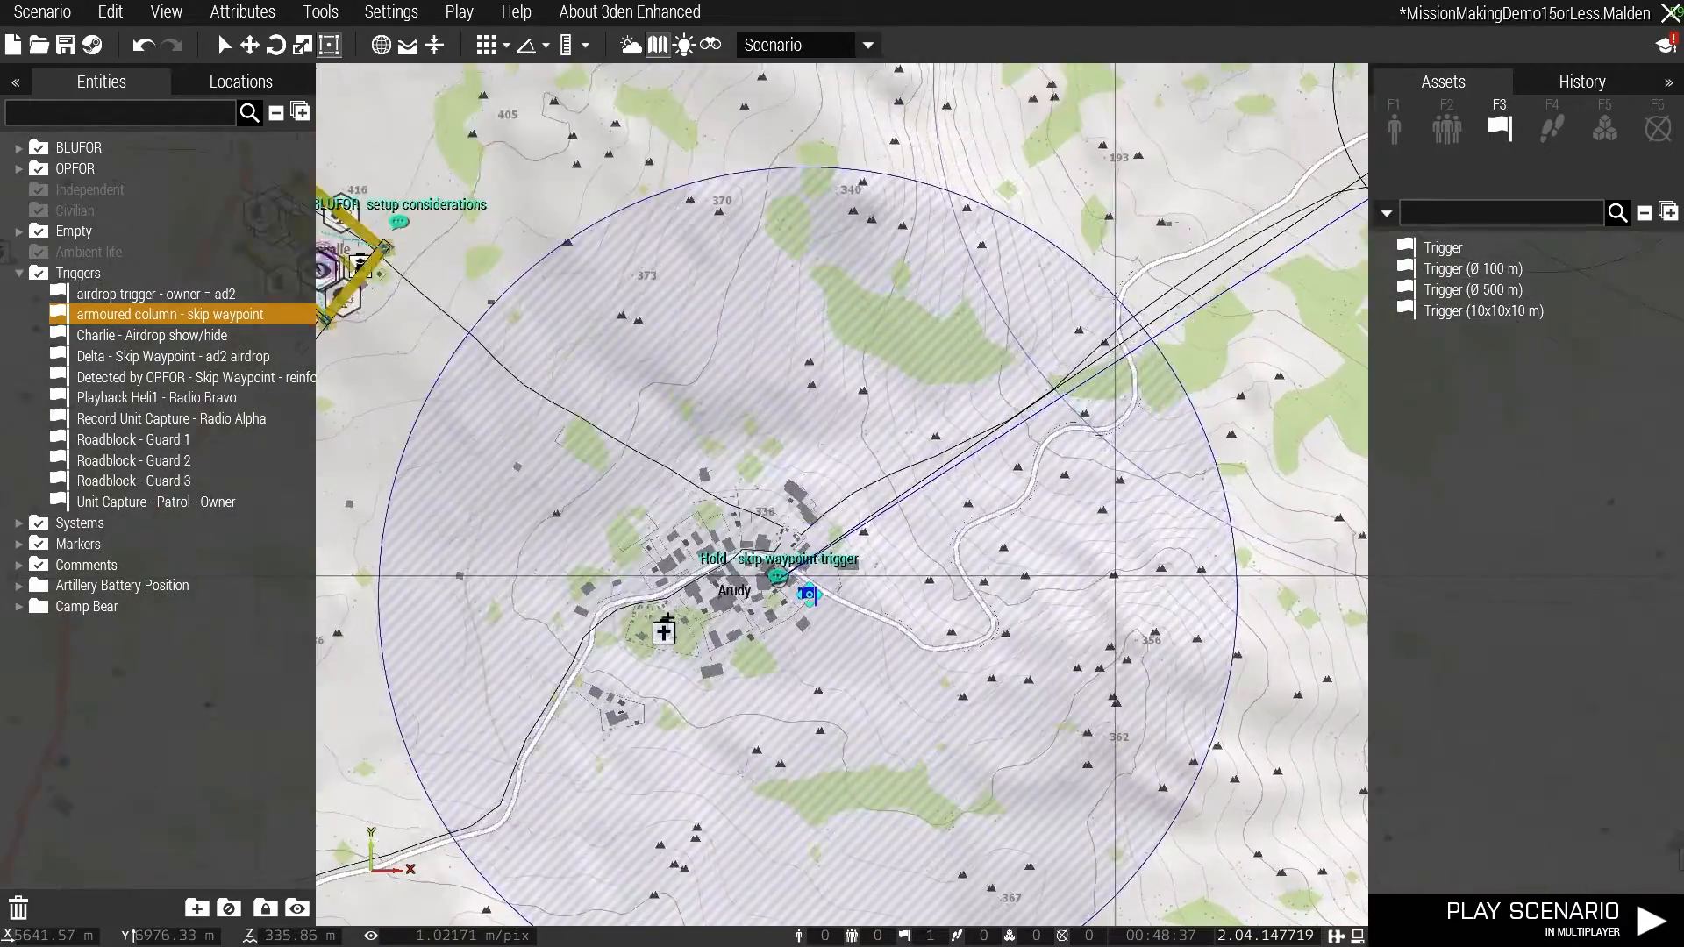
scroll(808, 597, "up", 4)
- Set the armoured column trigger's size to 10 for both A and B and make its shape a rectangle
double_click(758, 510)
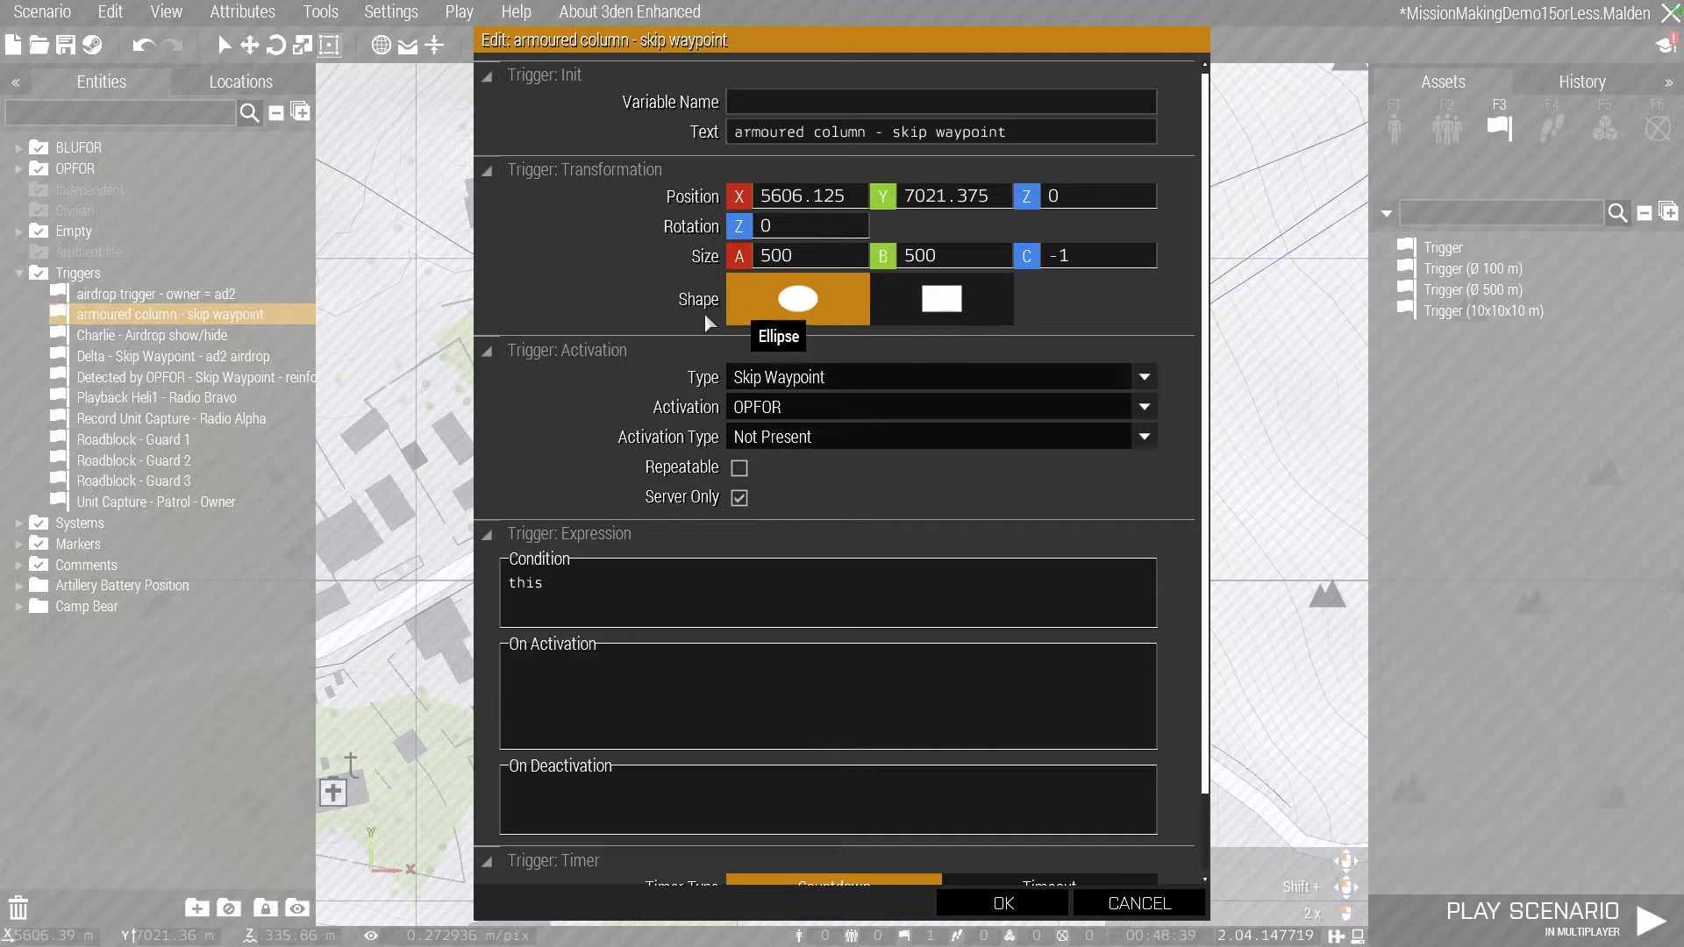
type("10")
key("Tab")
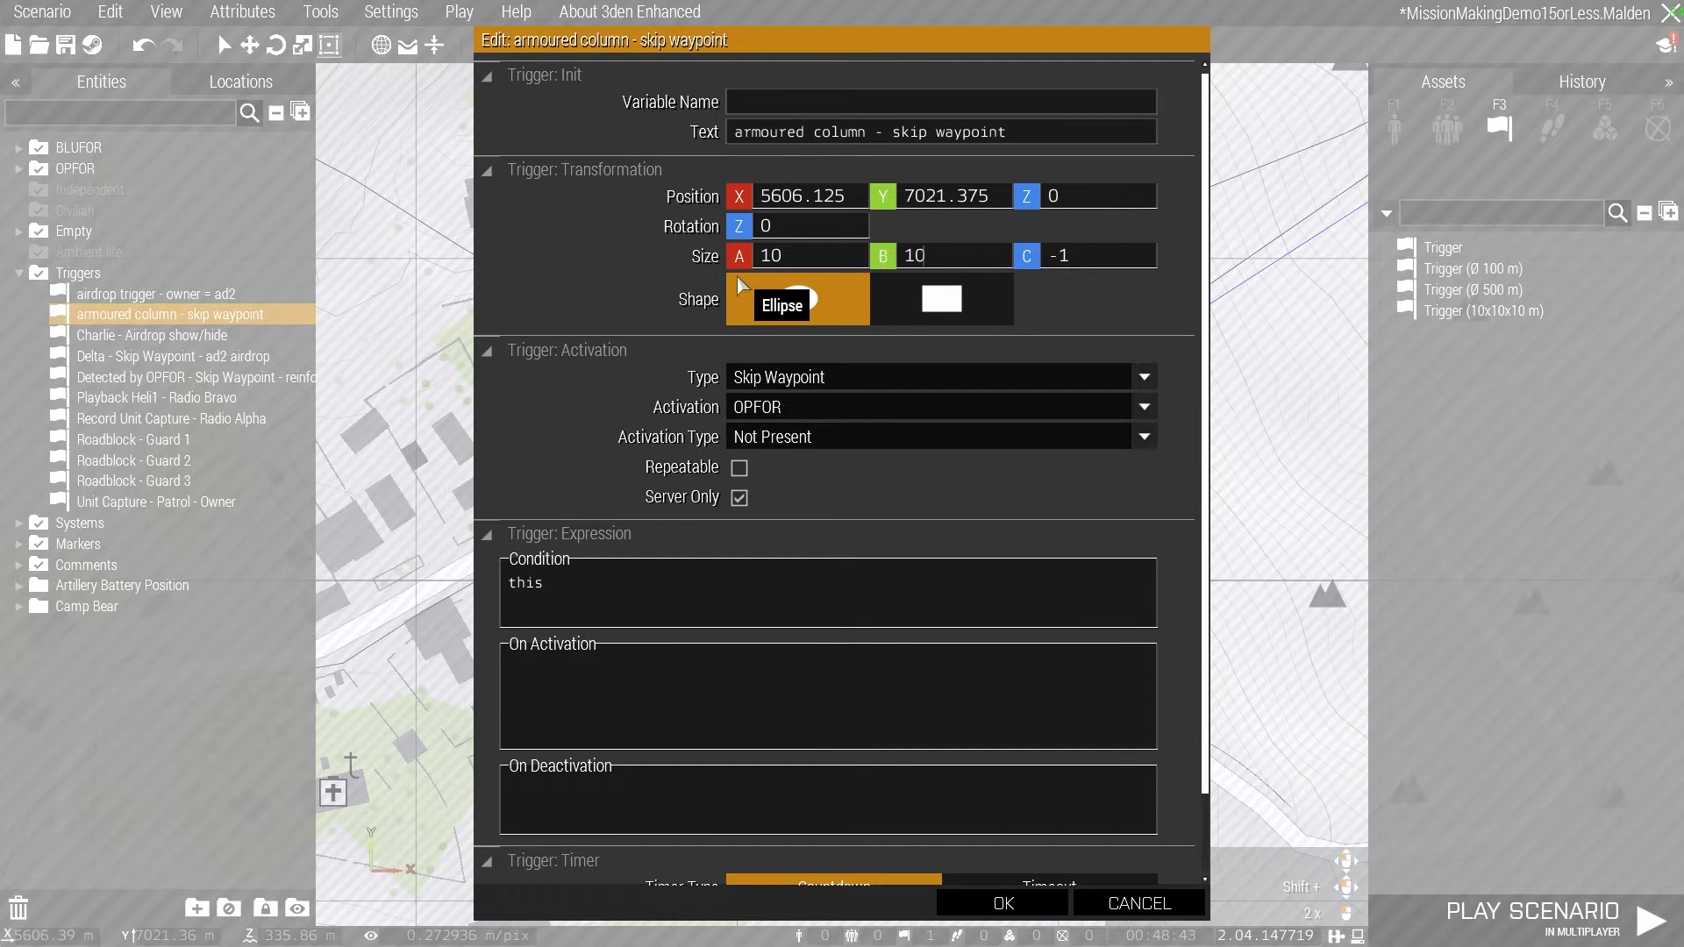
left_click(957, 296)
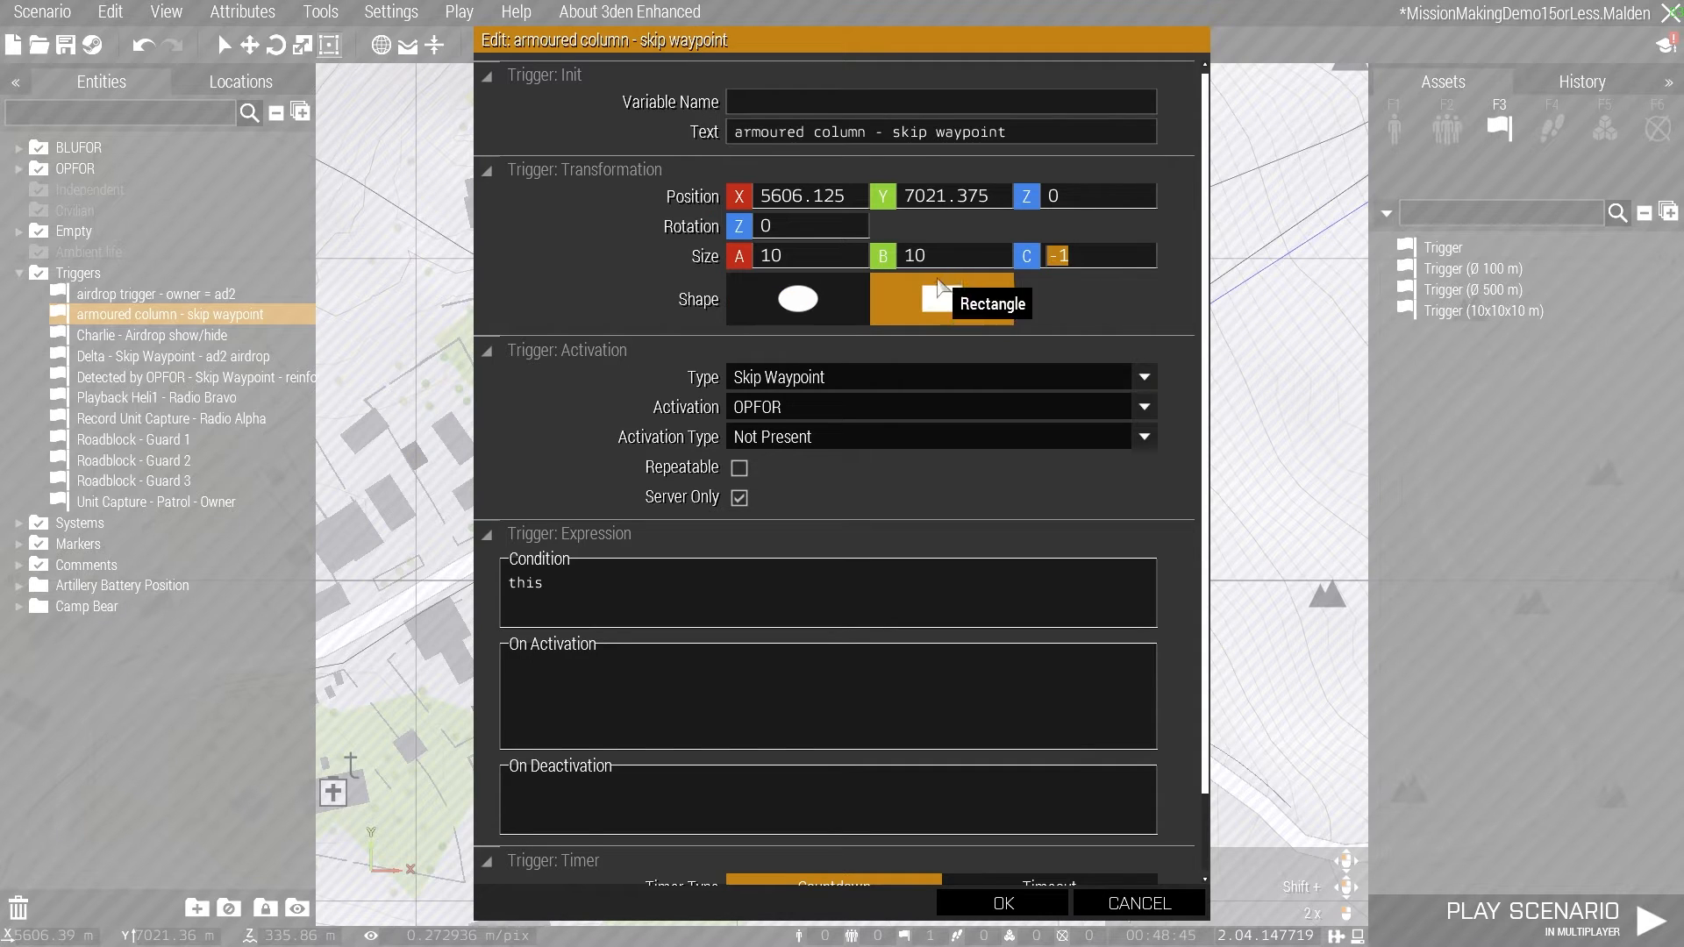
key("Return")
- Move the armoured column trigger over the OPFOR group in the Arudy courtyard and check its coverage in the 3D view
scroll(855, 505, "up", 3)
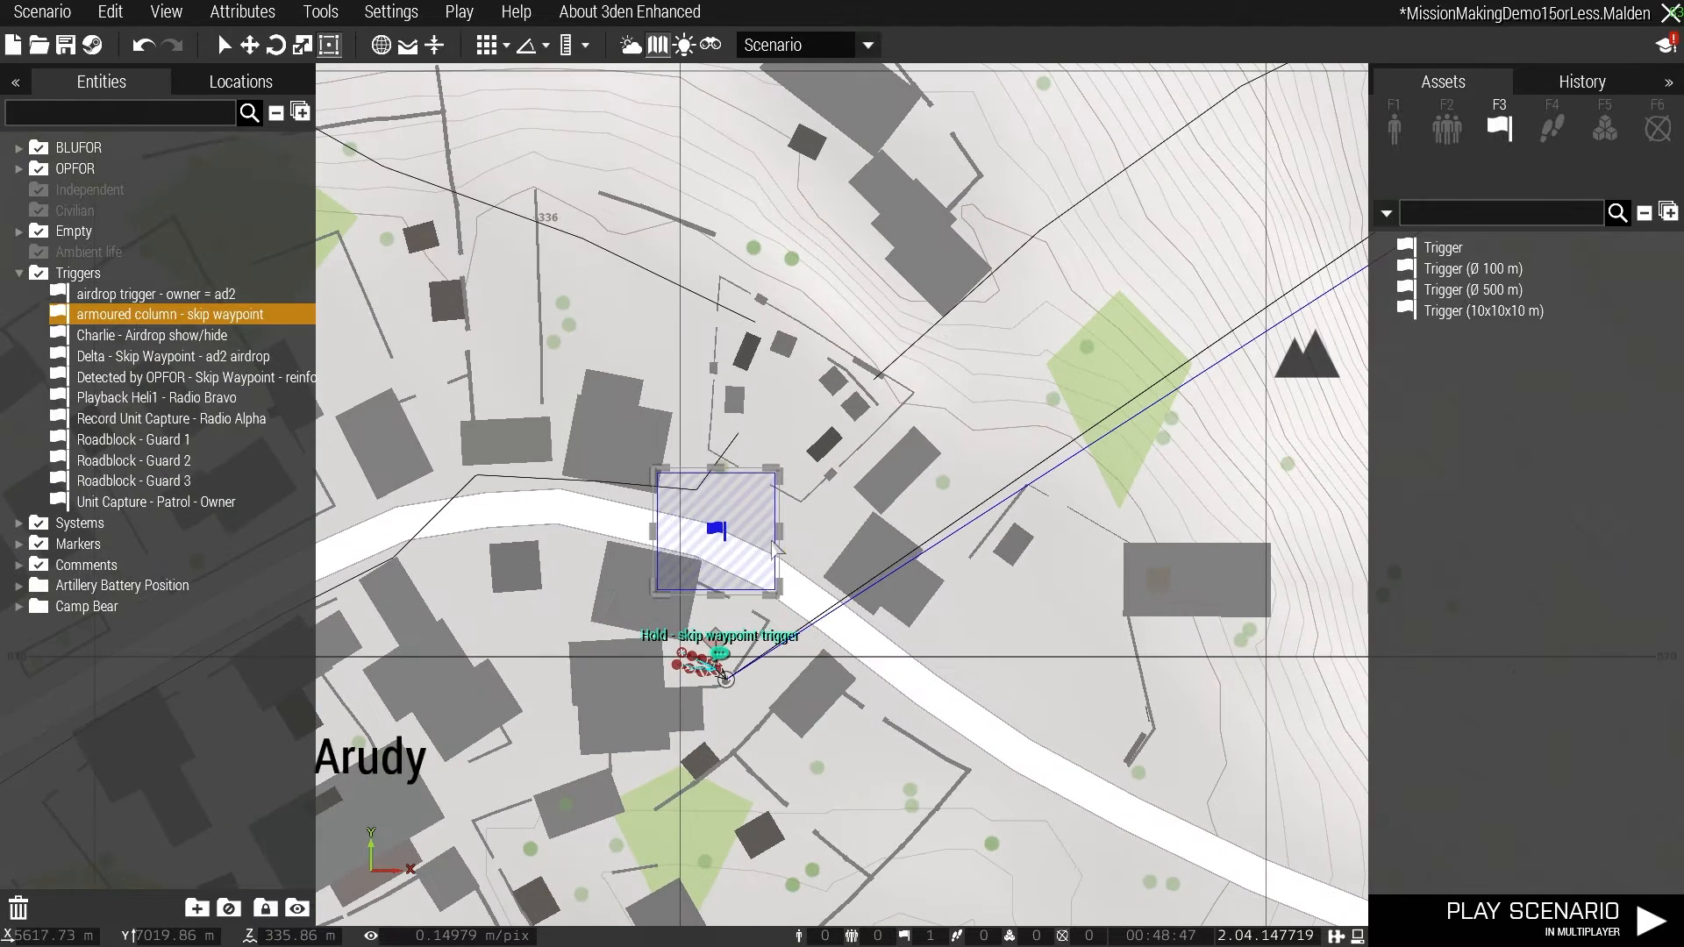
left_click_drag(714, 527, 712, 656)
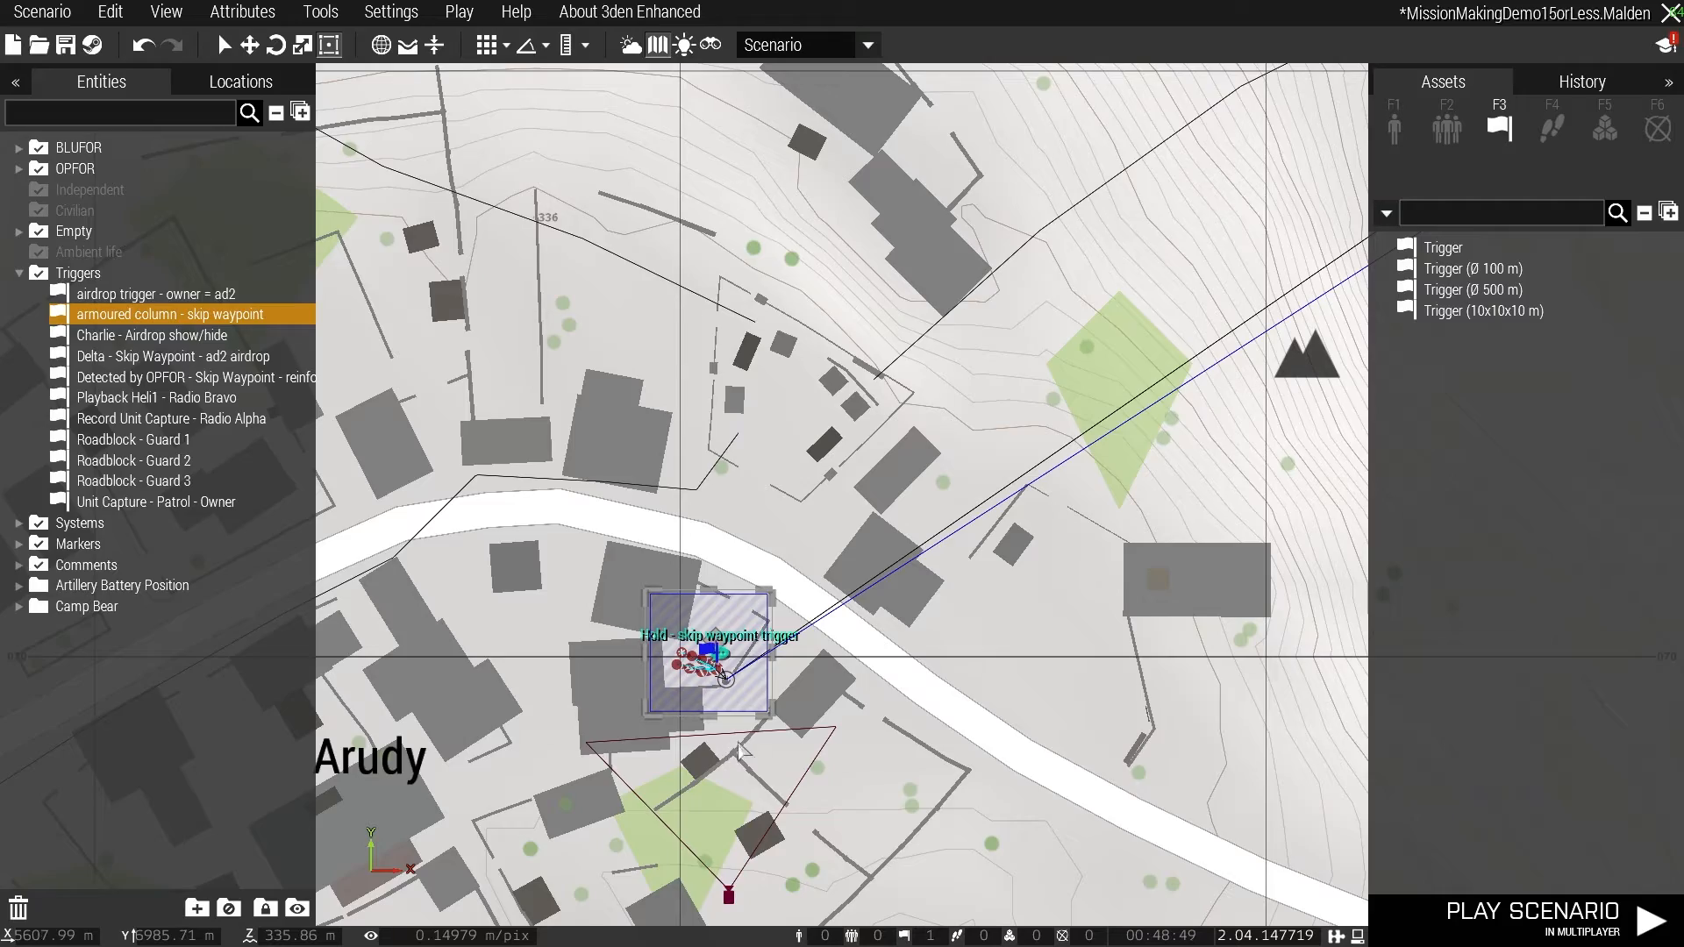
key("m")
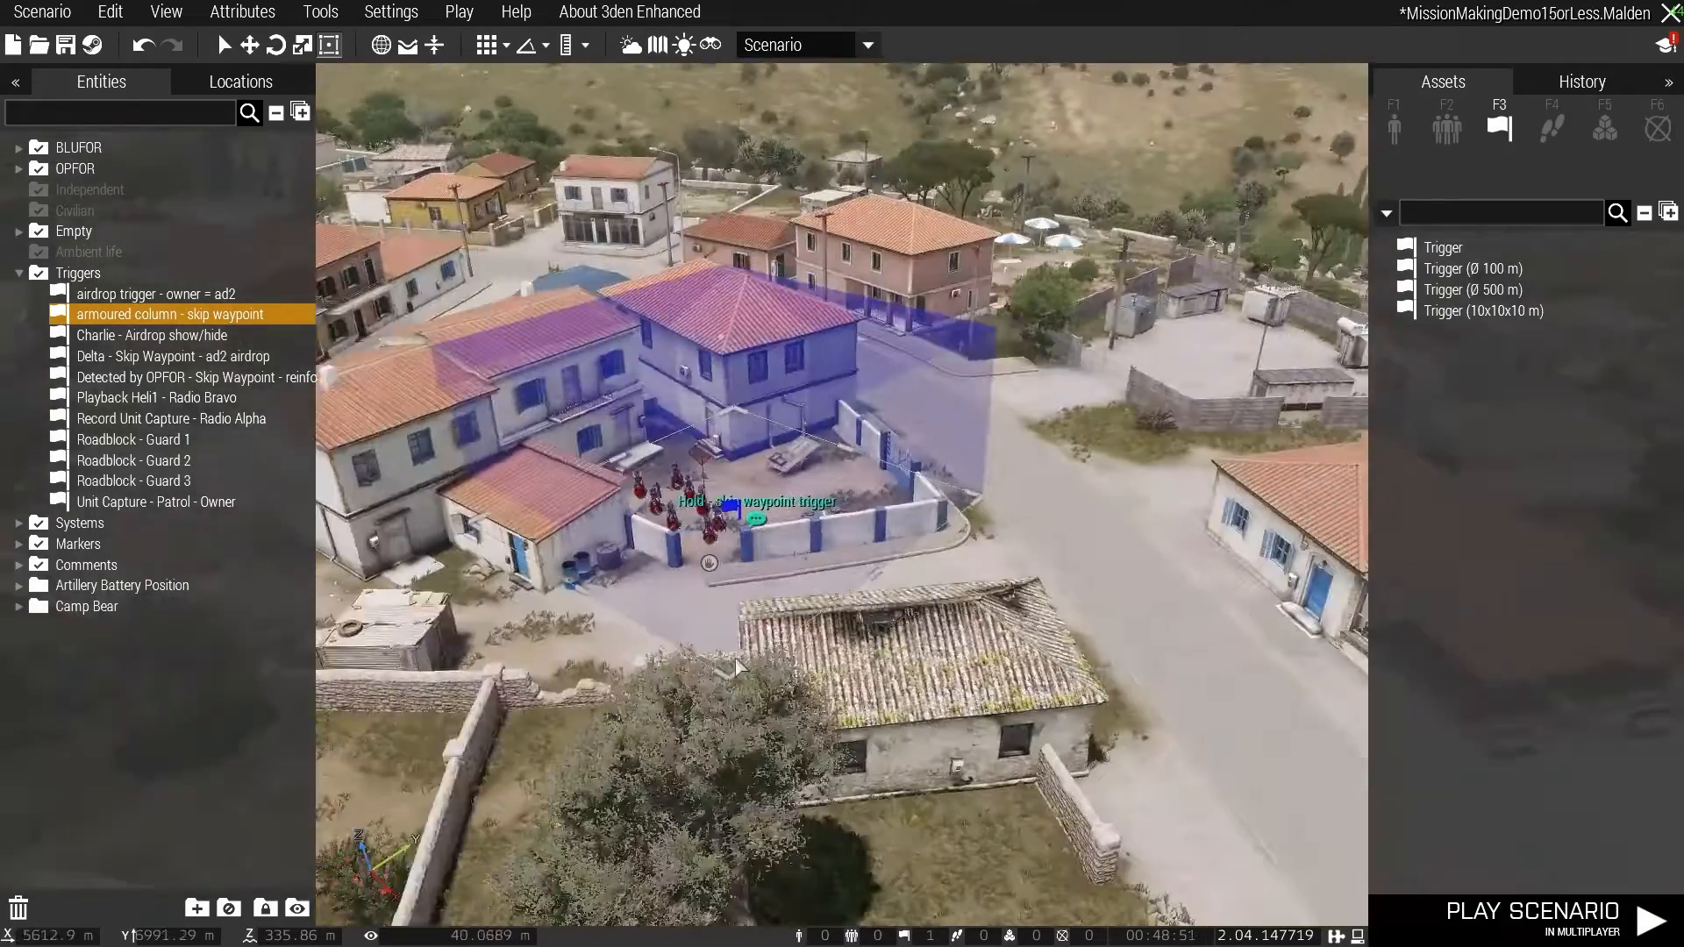
left_click(610, 425)
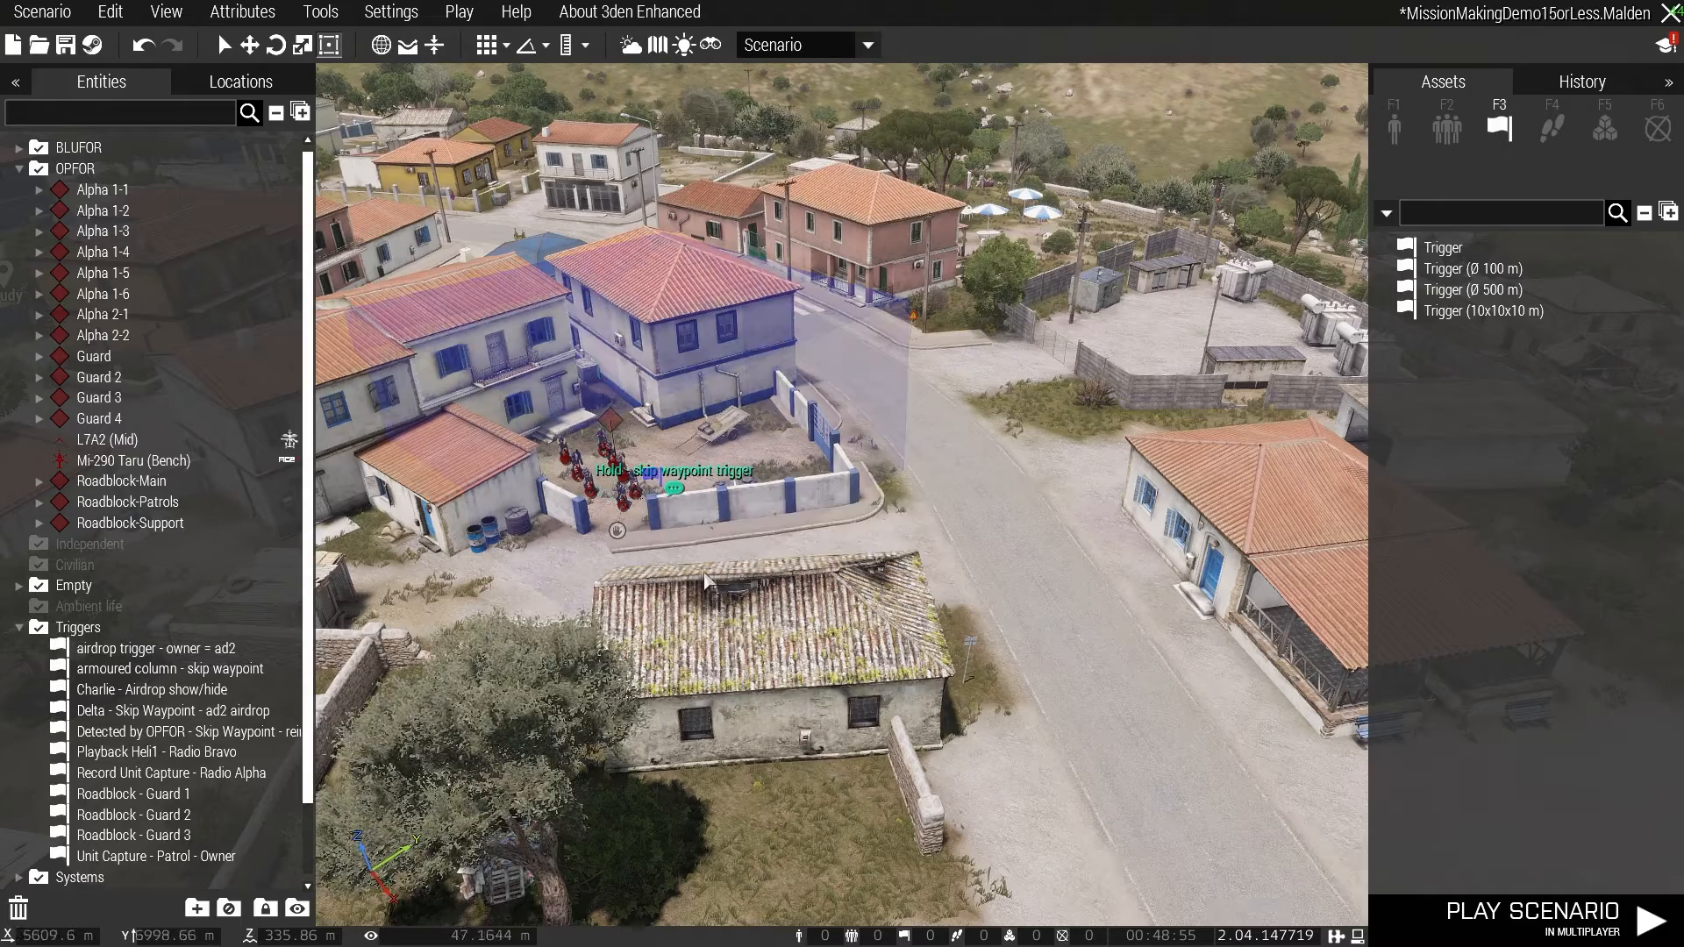
- Go to Houdan on the map and list the OPFOR FIA cars among the placeable objects
key("m")
scroll(844, 708, "down", 10)
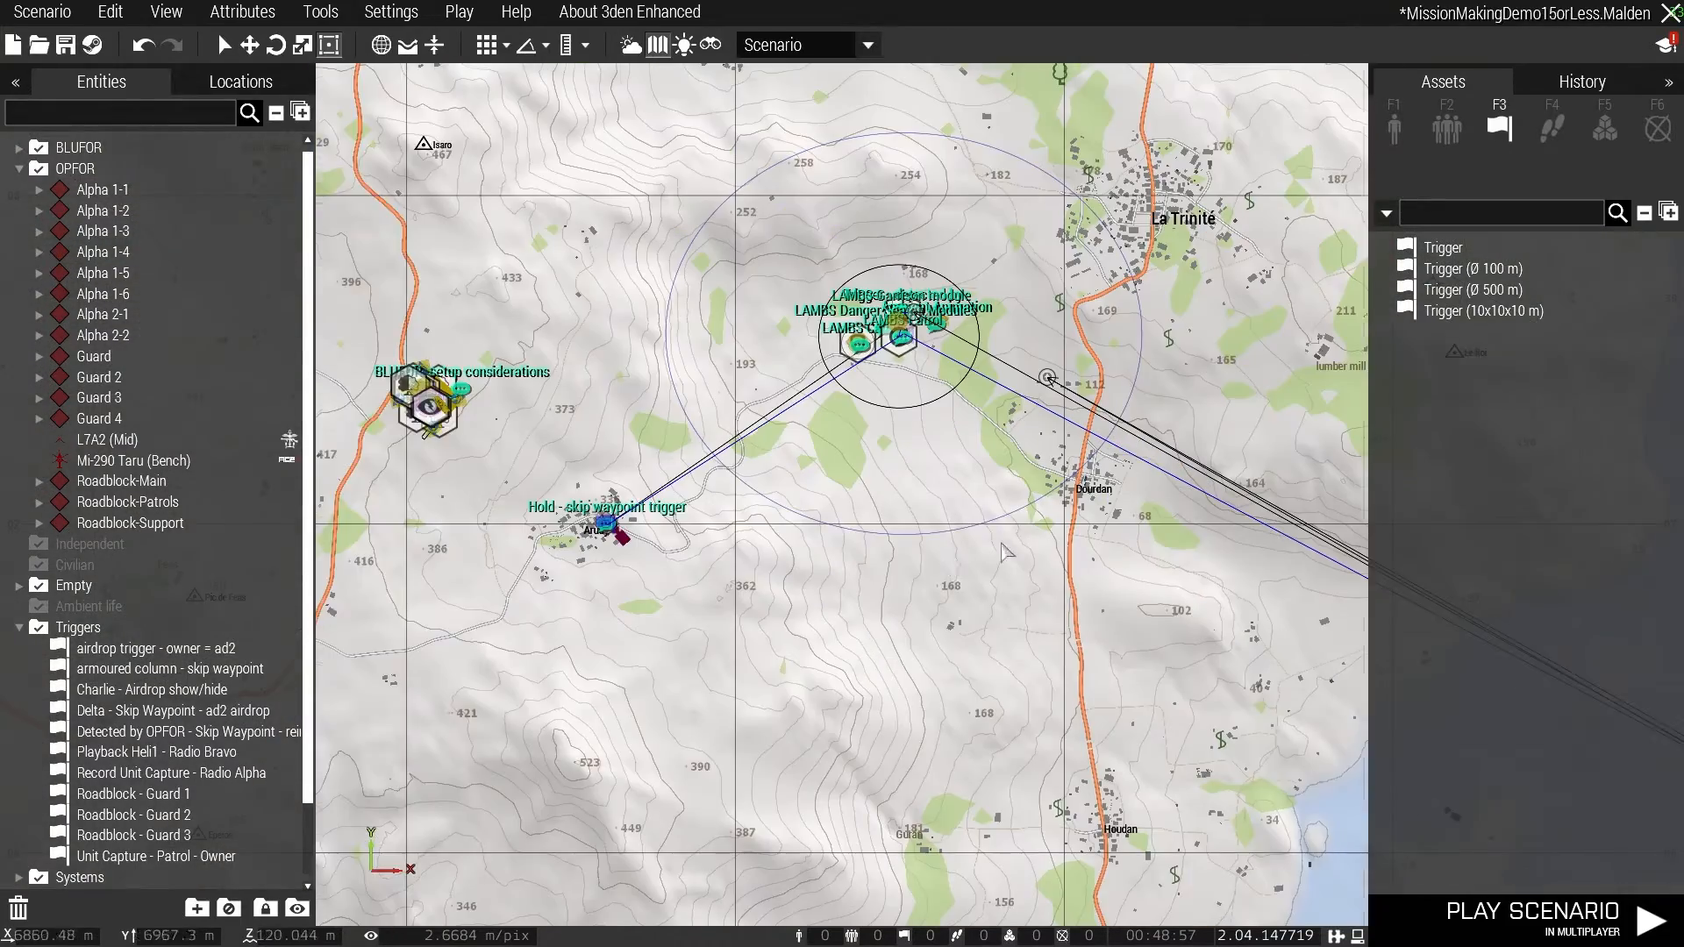
right_click_drag(1006, 553, 791, 567)
scroll(890, 627, "up", 3)
right_click_drag(932, 714, 914, 650)
scroll(906, 721, "up", 2)
scroll(893, 516, "up", 2)
right_click_drag(892, 517, 890, 570)
left_click(1394, 132)
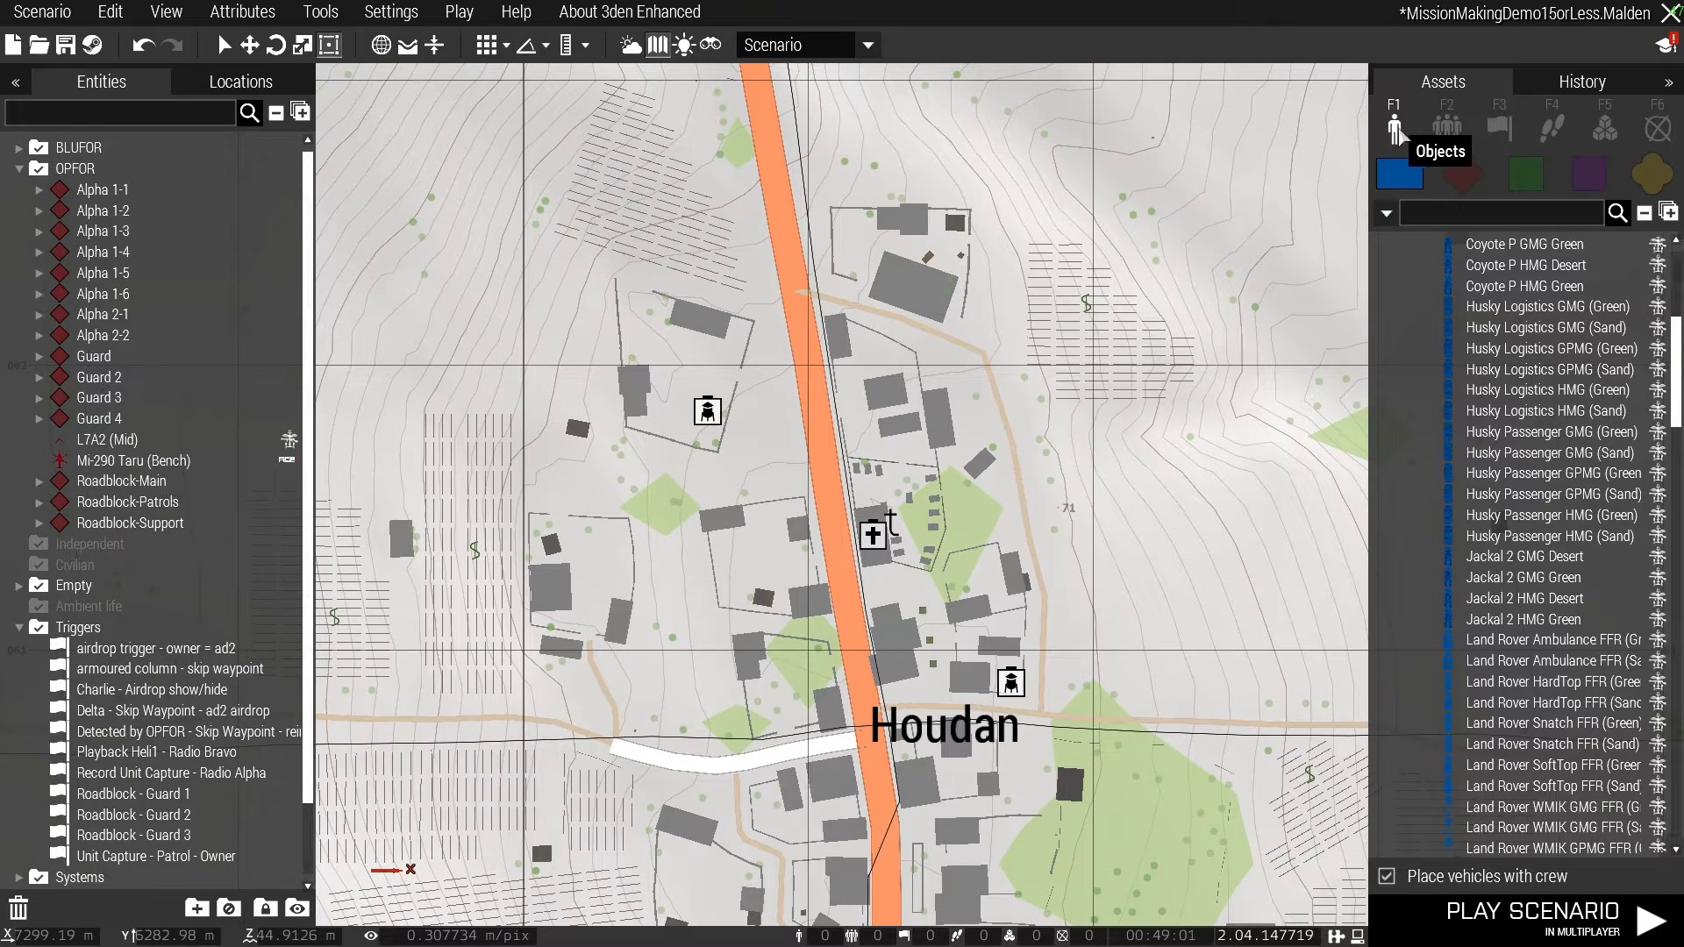
left_click(1463, 174)
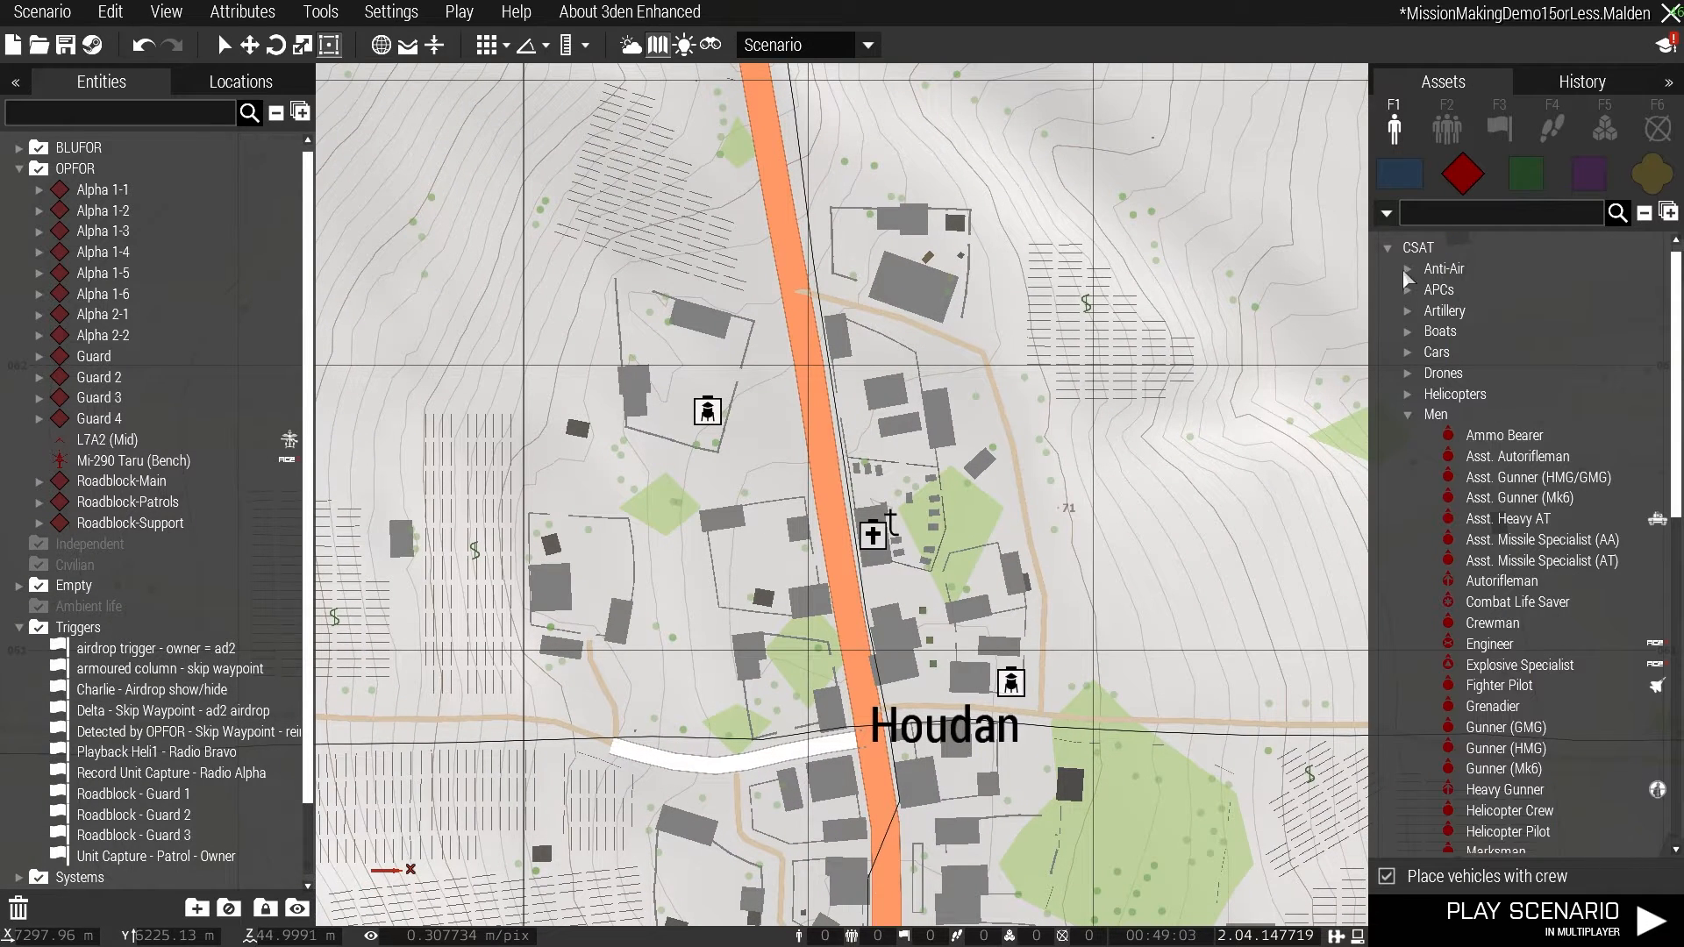
left_click(1387, 249)
left_click(1388, 289)
left_click(1408, 332)
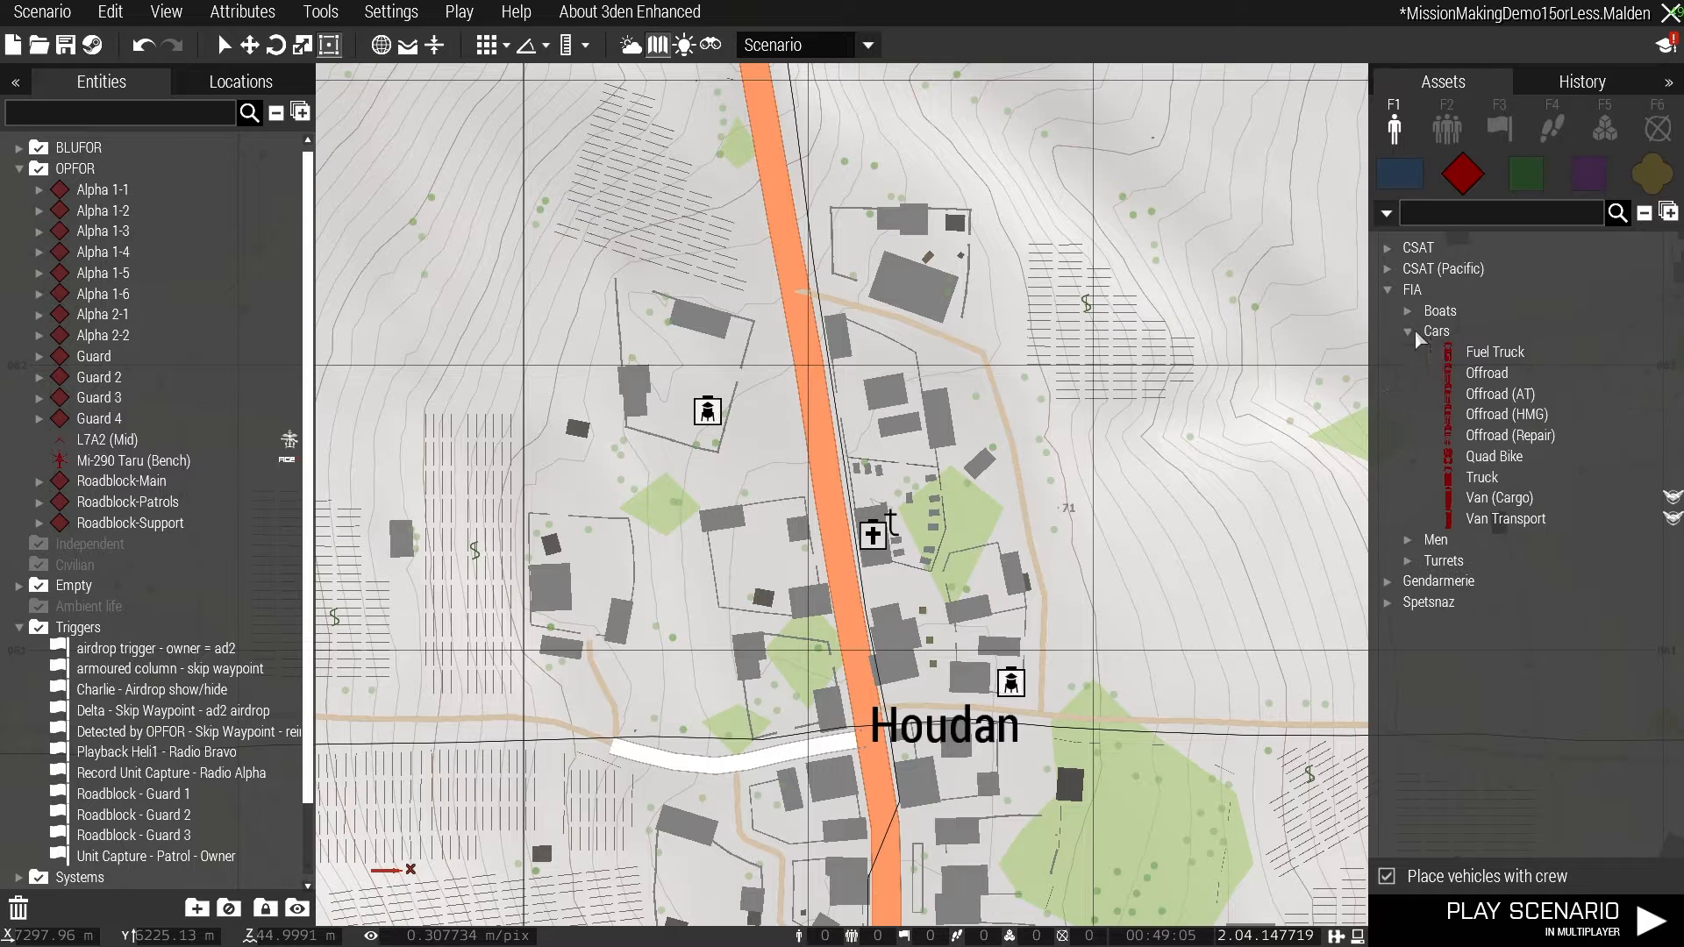
- Place two crewed Offroad (HMG) vehicles one behind the other on Houdan's main road, in the same group
left_click(1495, 414)
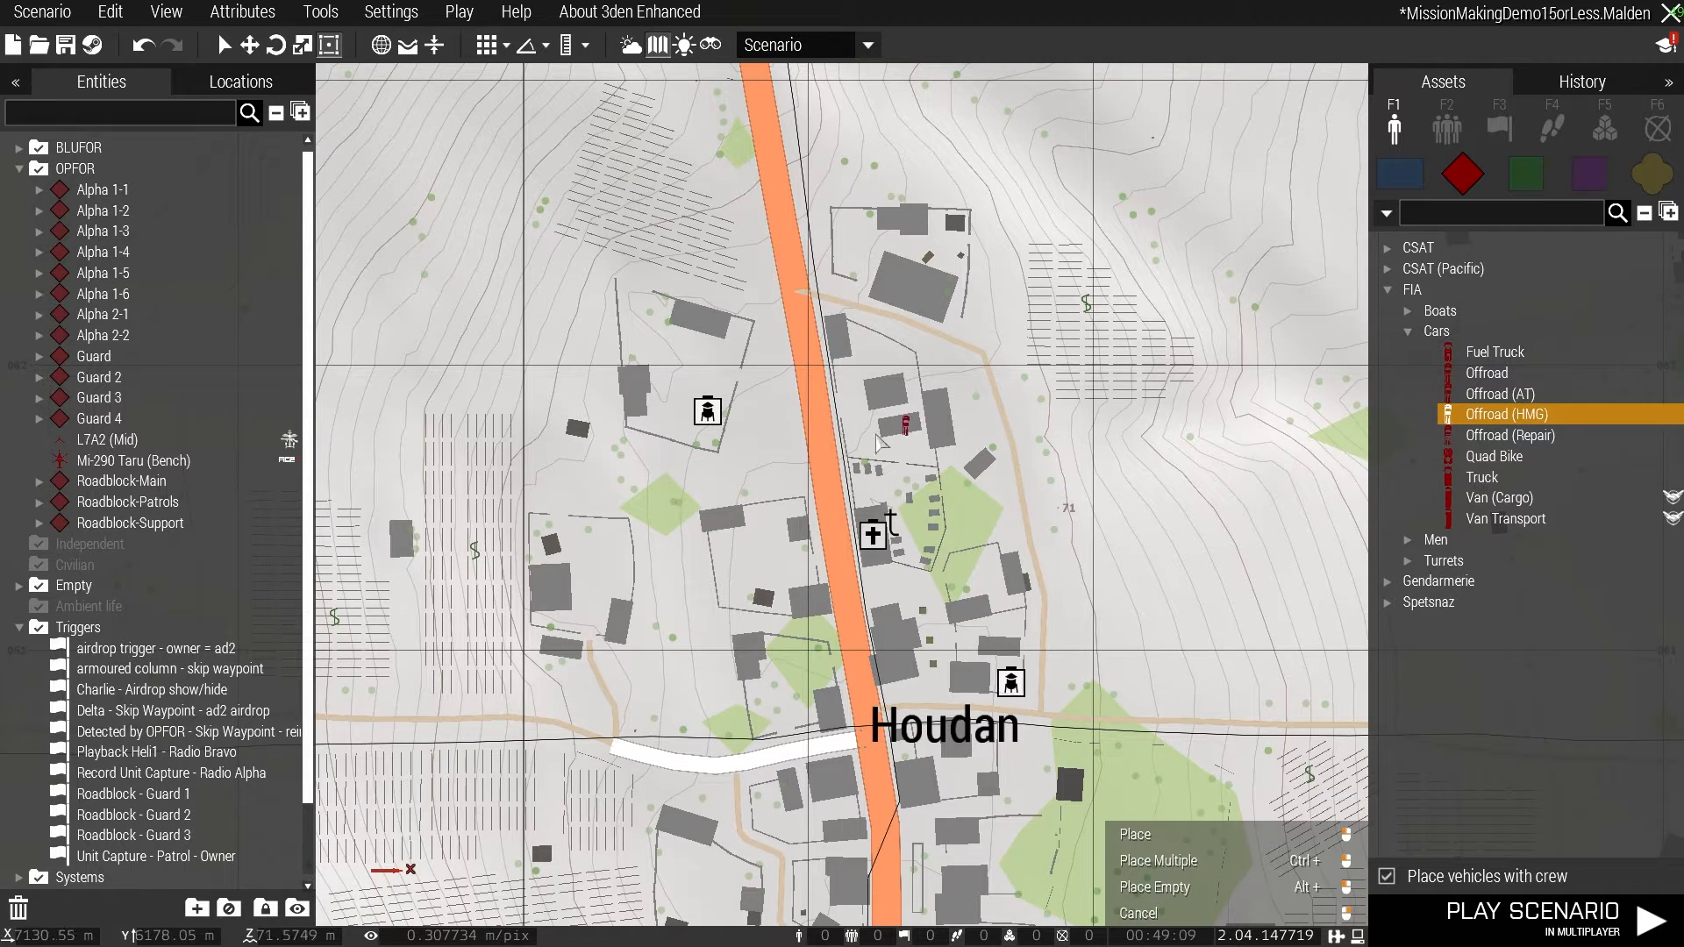
scroll(877, 436, "up", 5)
left_click(801, 386)
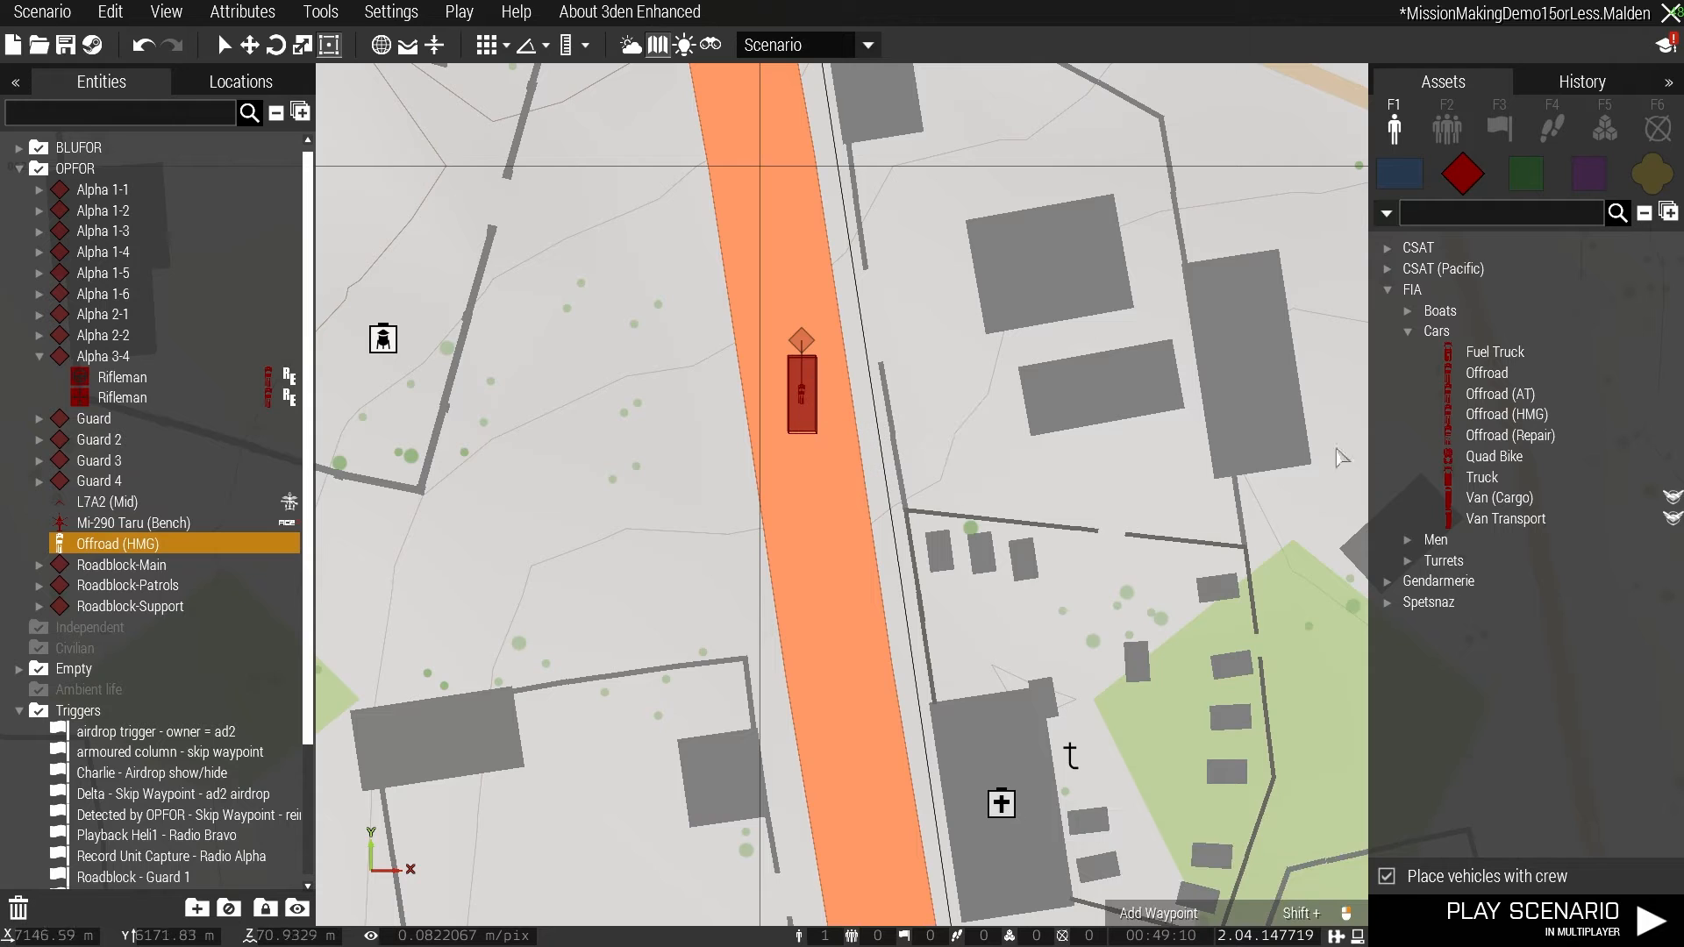
left_click(1477, 422)
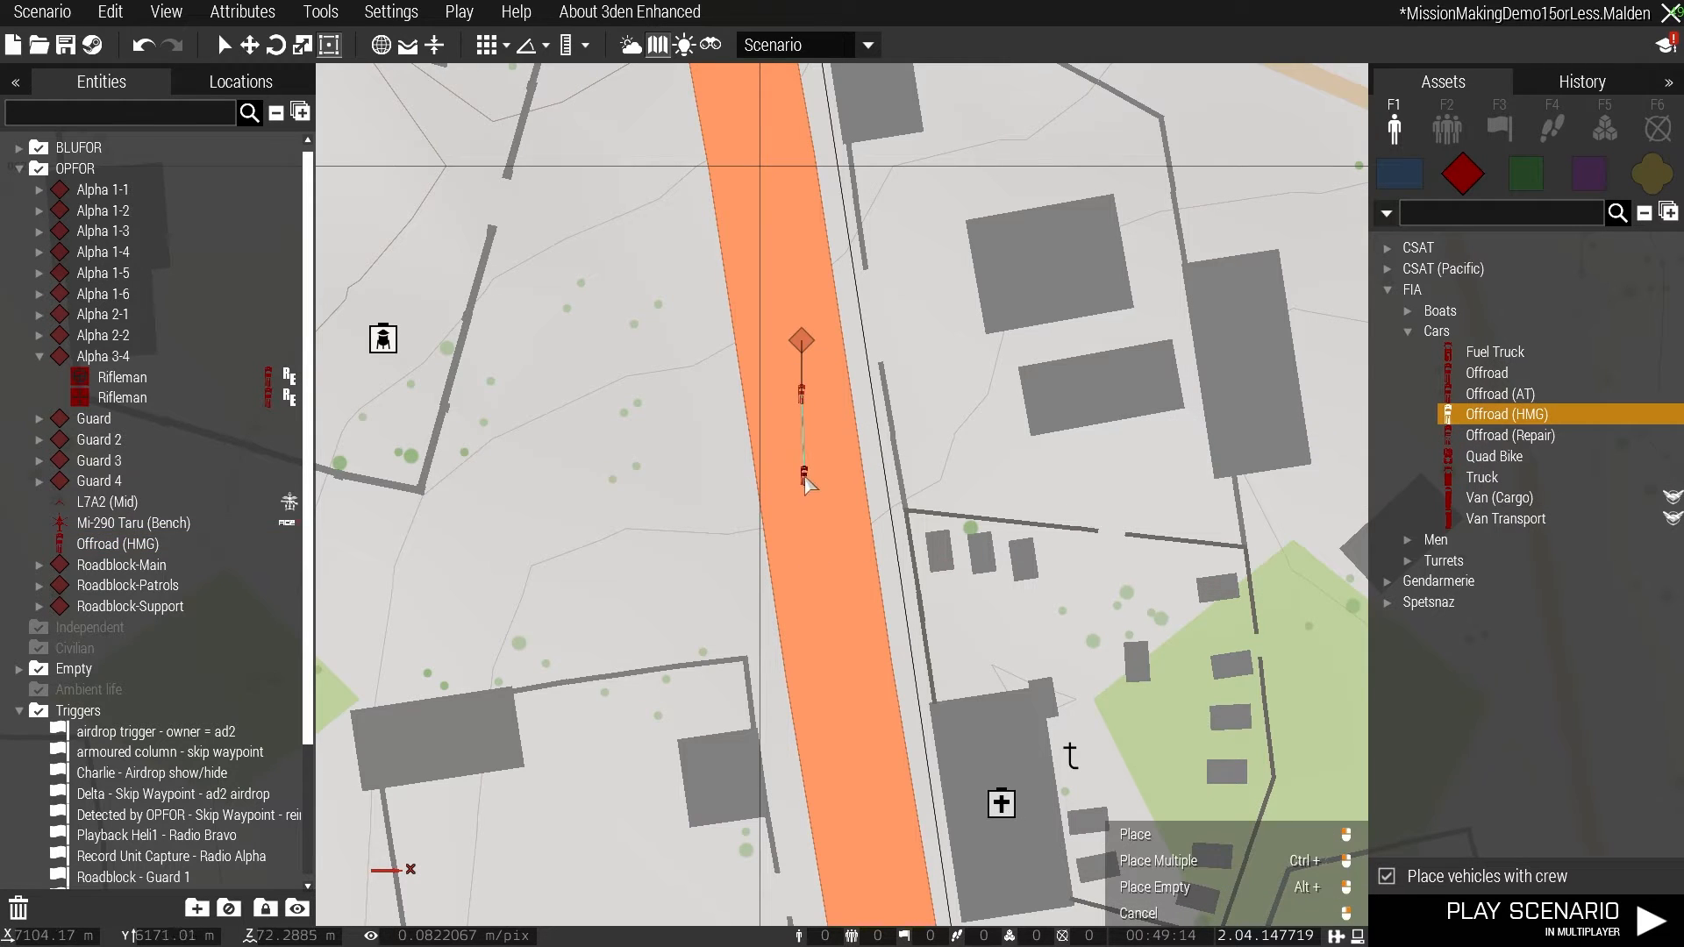
left_click(805, 484)
- Set the Offroad group's formation to File, its speed mode to the slowest option and its combat mode to Open Fire
double_click(803, 342)
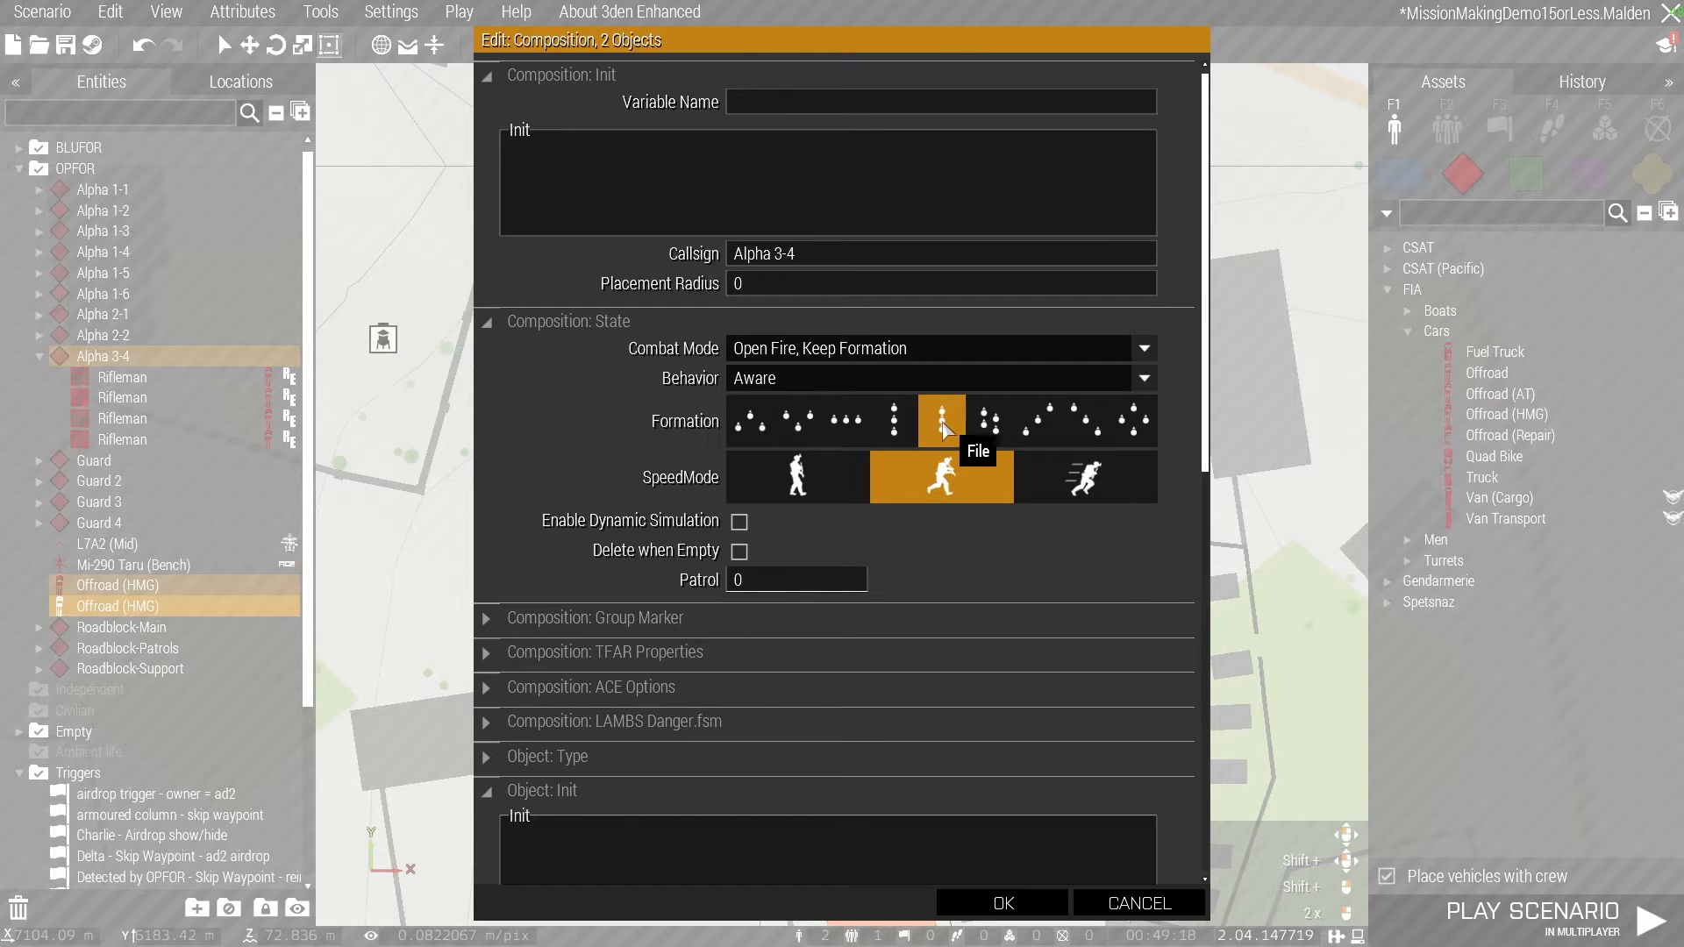
left_click(797, 478)
left_click(802, 351)
left_click(793, 460)
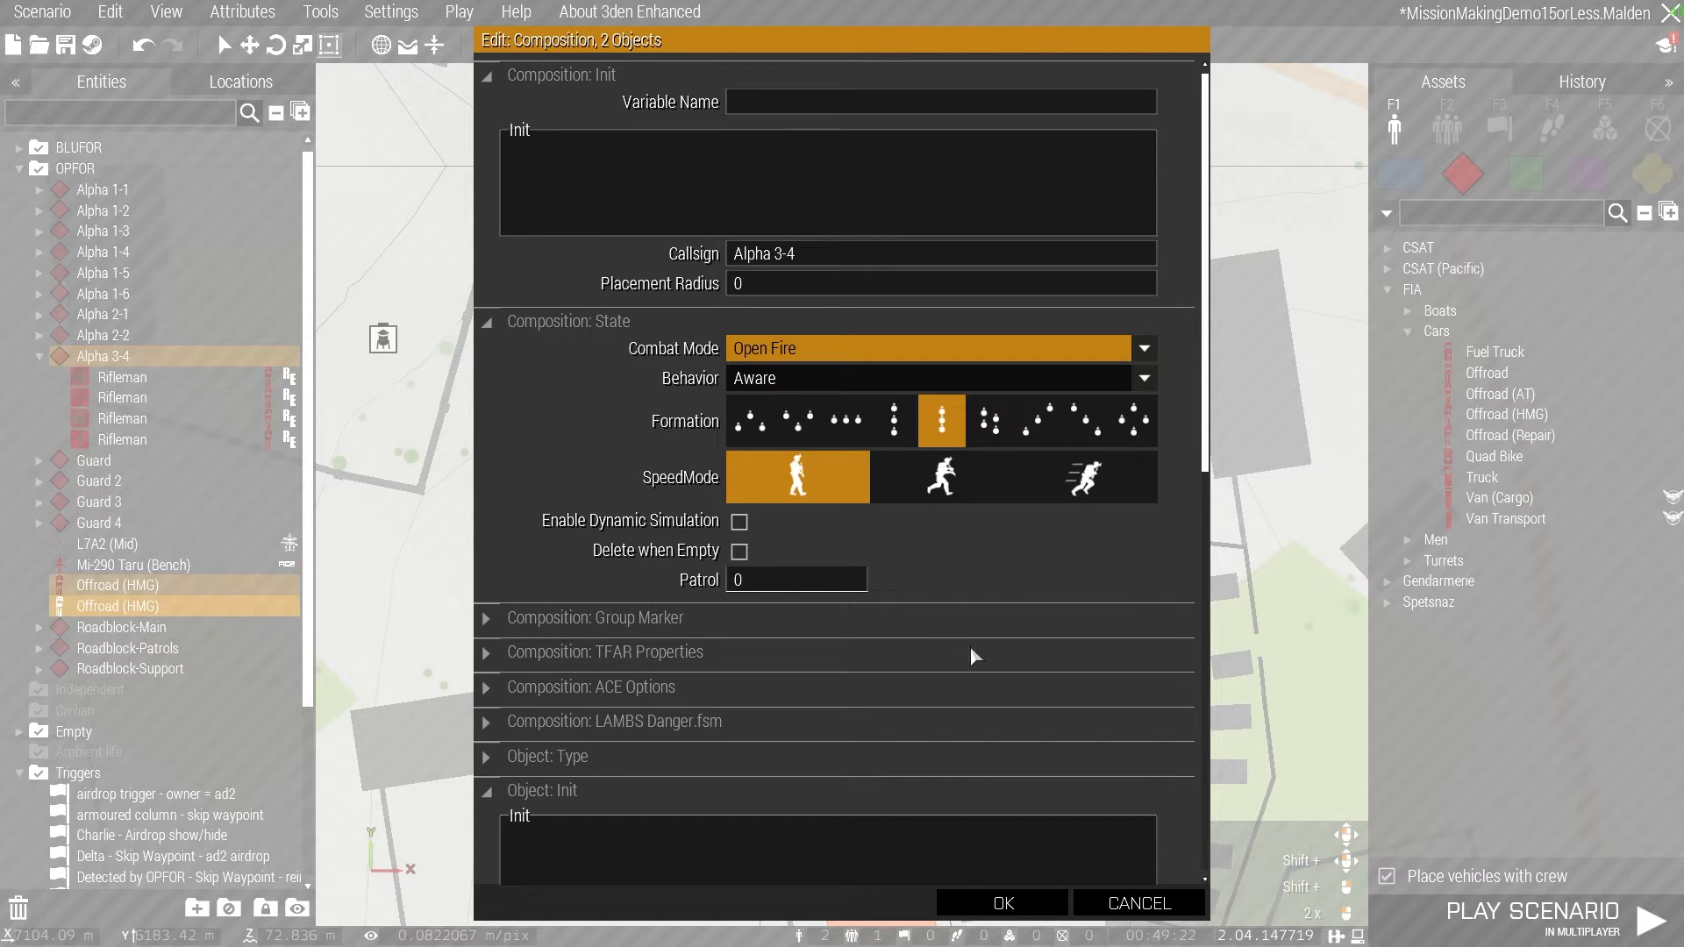
left_click(1004, 902)
- Turn the Offroad group to face along the road and shift both vehicles into one lane
left_click(801, 344)
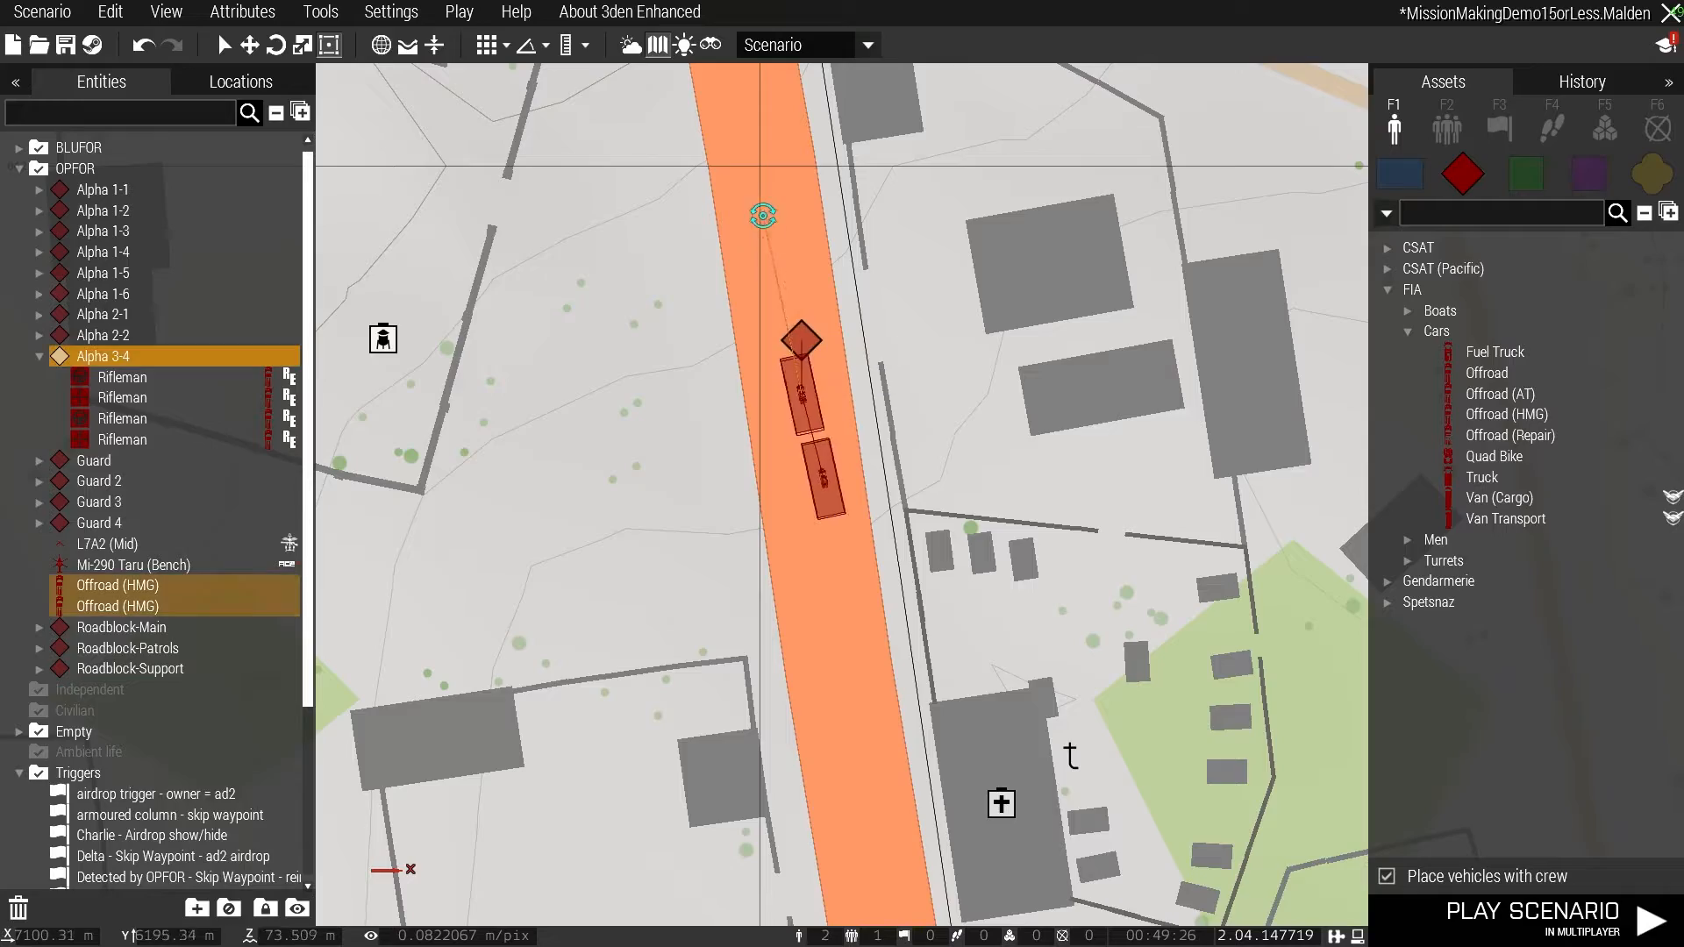
key("m")
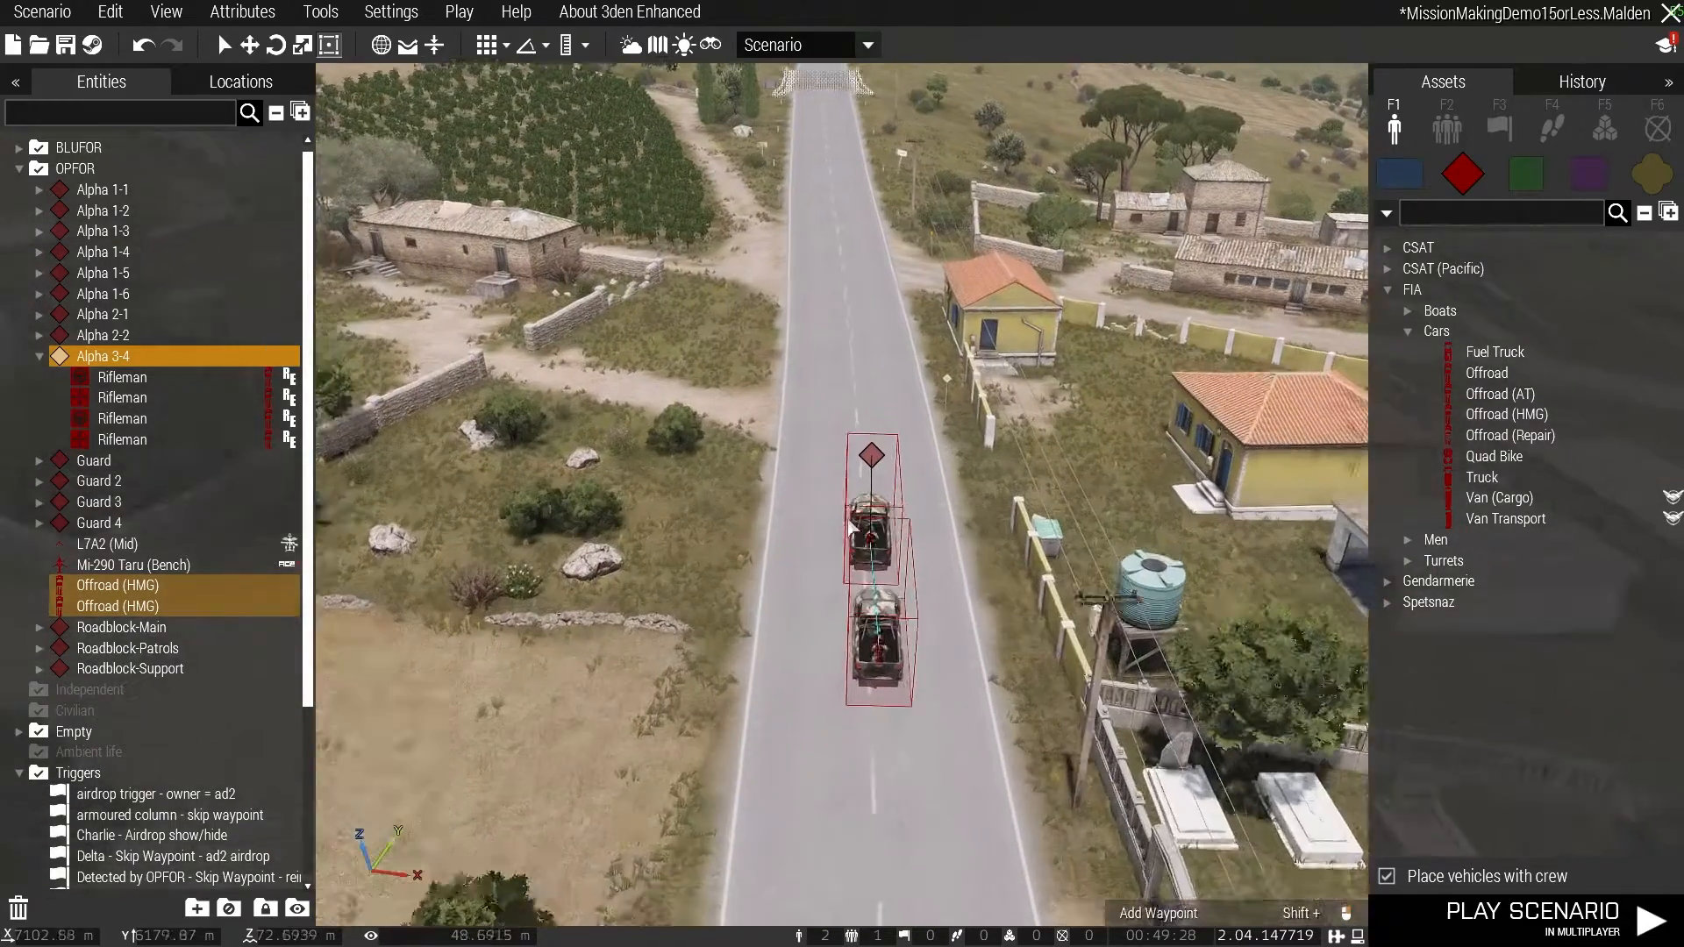
left_click_drag(871, 474, 912, 470)
left_click(980, 460)
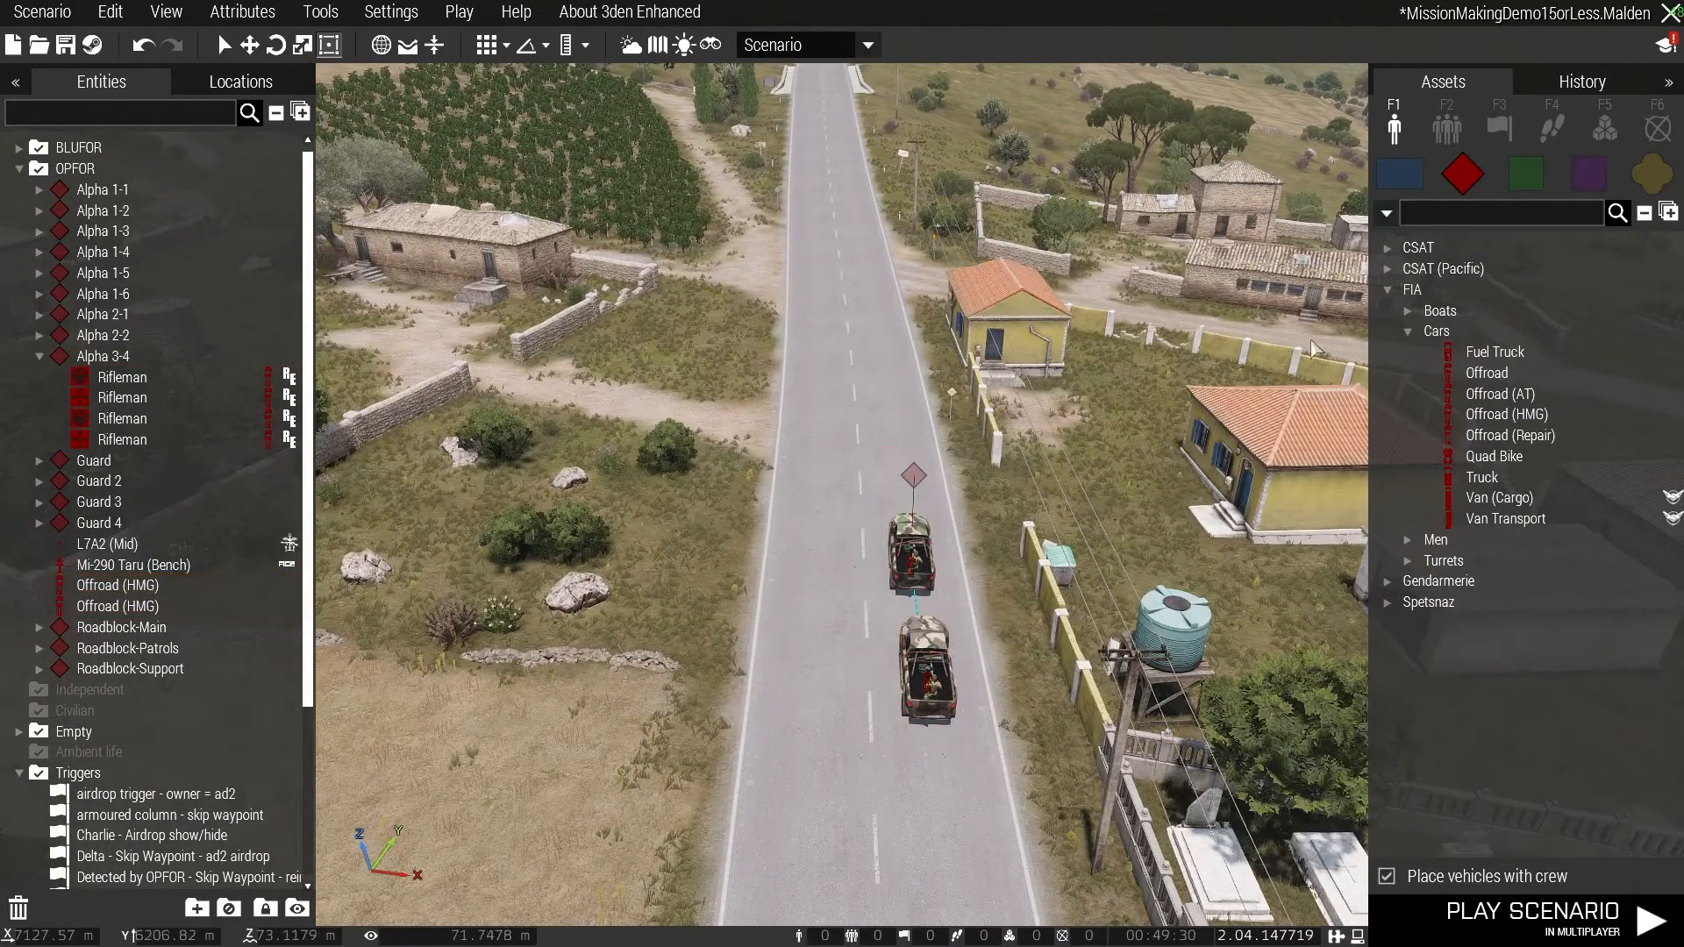
- Add a HOLD waypoint for the Offroad group directly at the lead vehicle
left_click(1565, 137)
left_click(1393, 308)
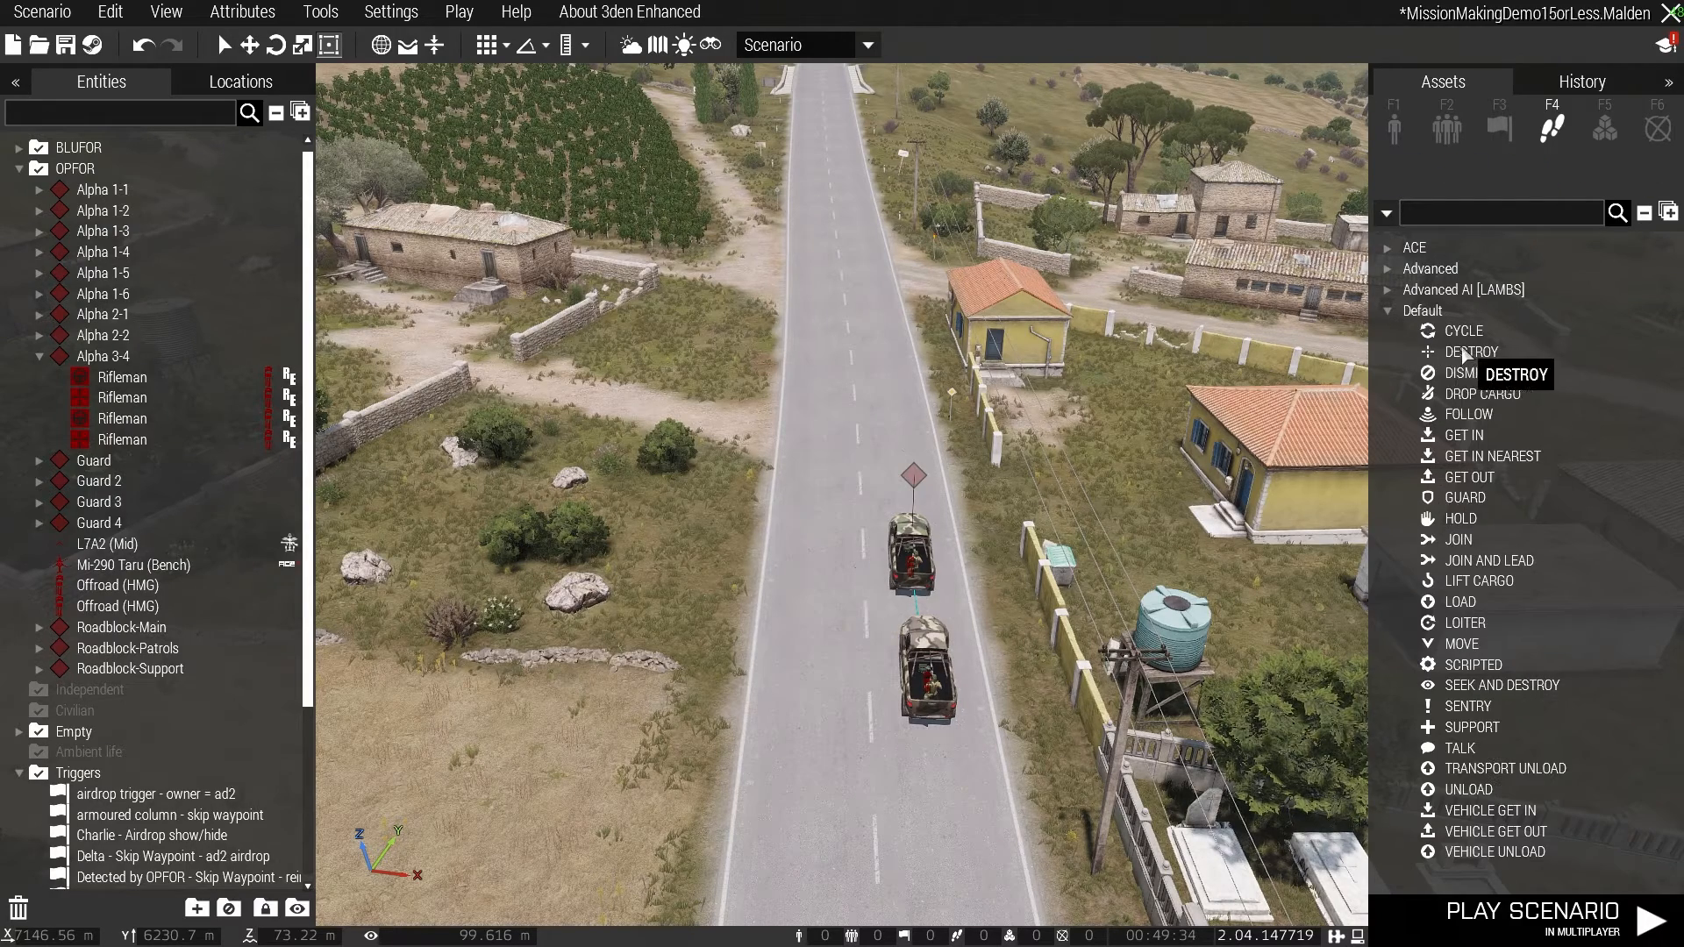
left_click(1457, 518)
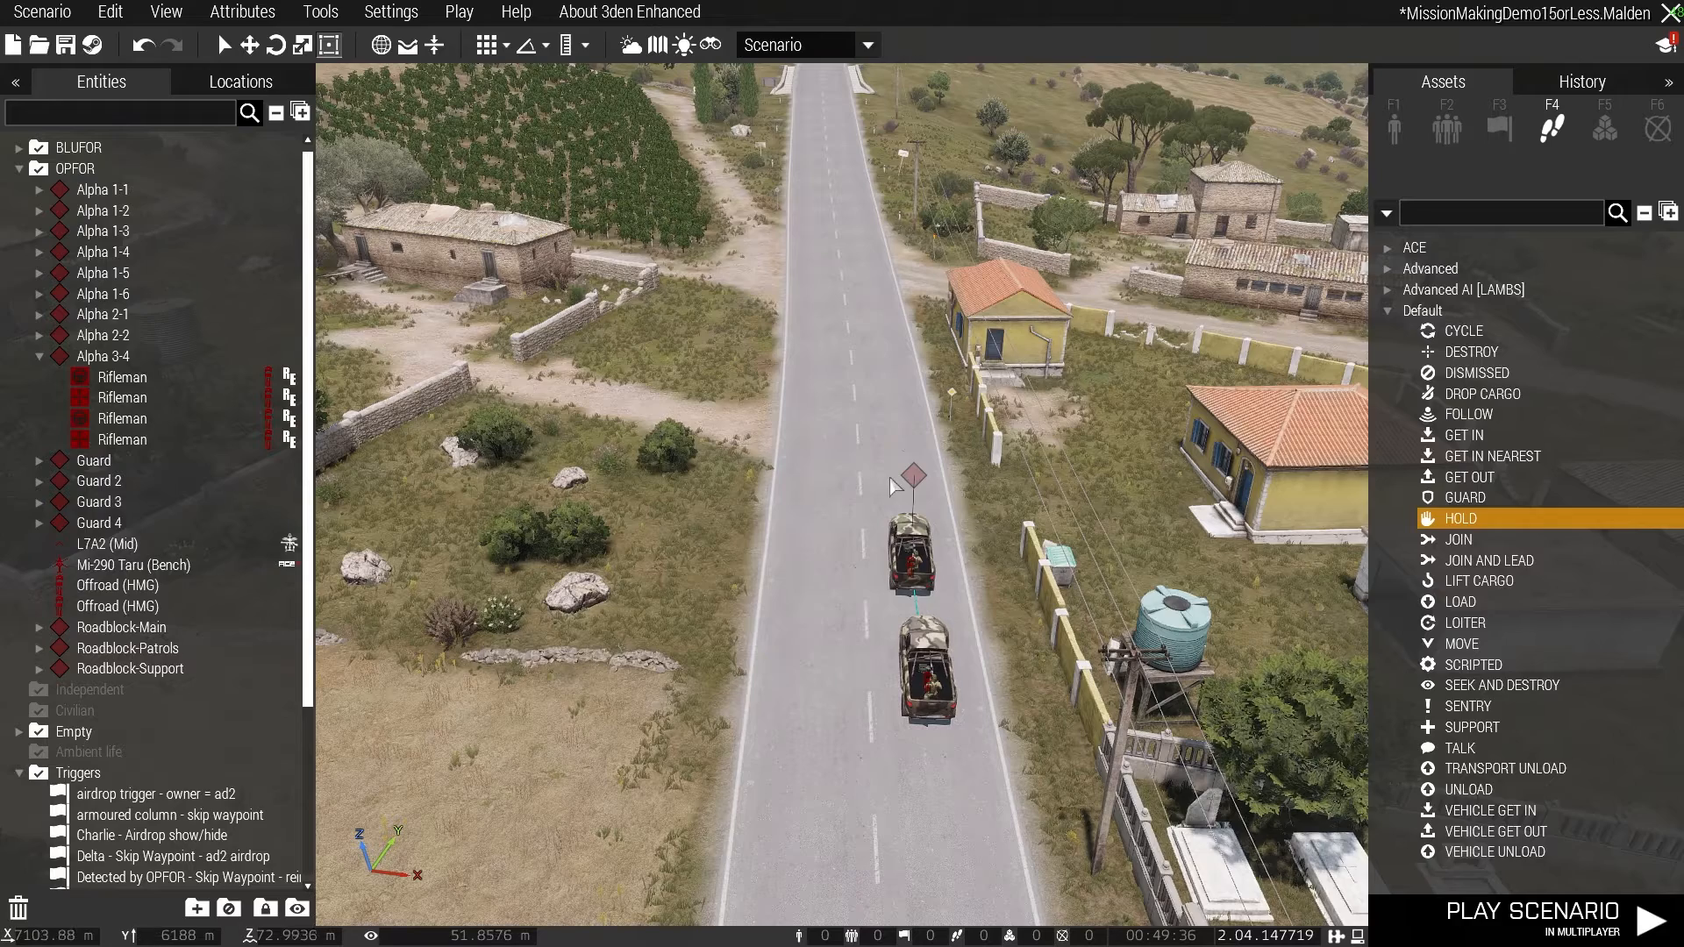
left_click(912, 478)
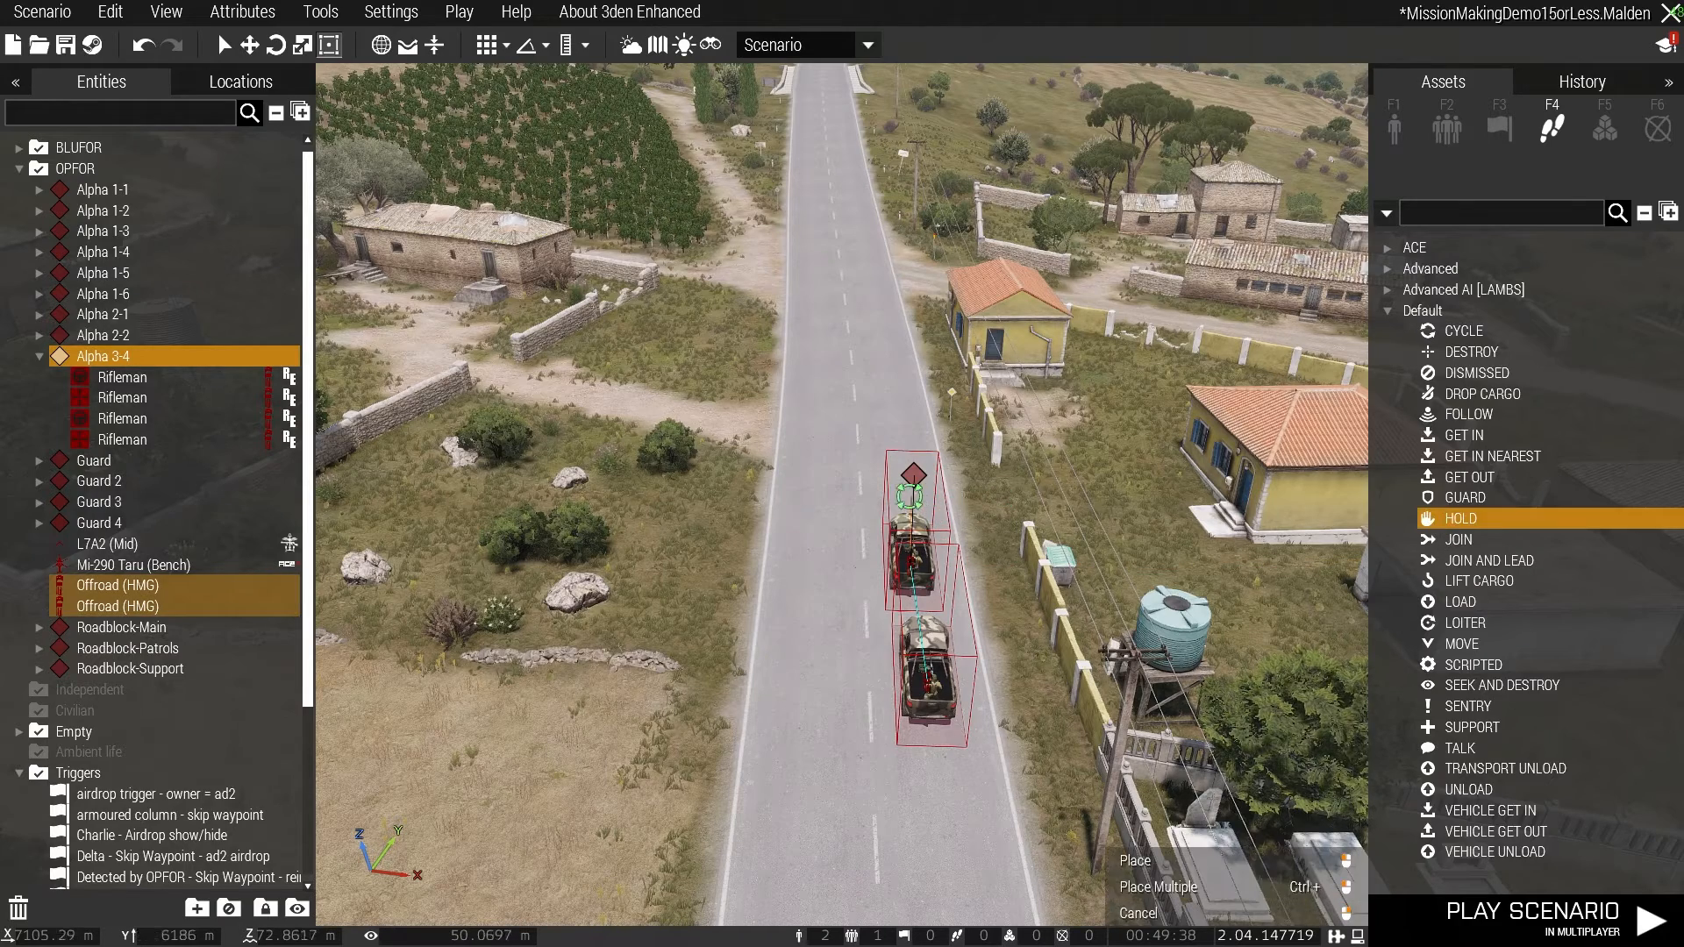
left_click(912, 495)
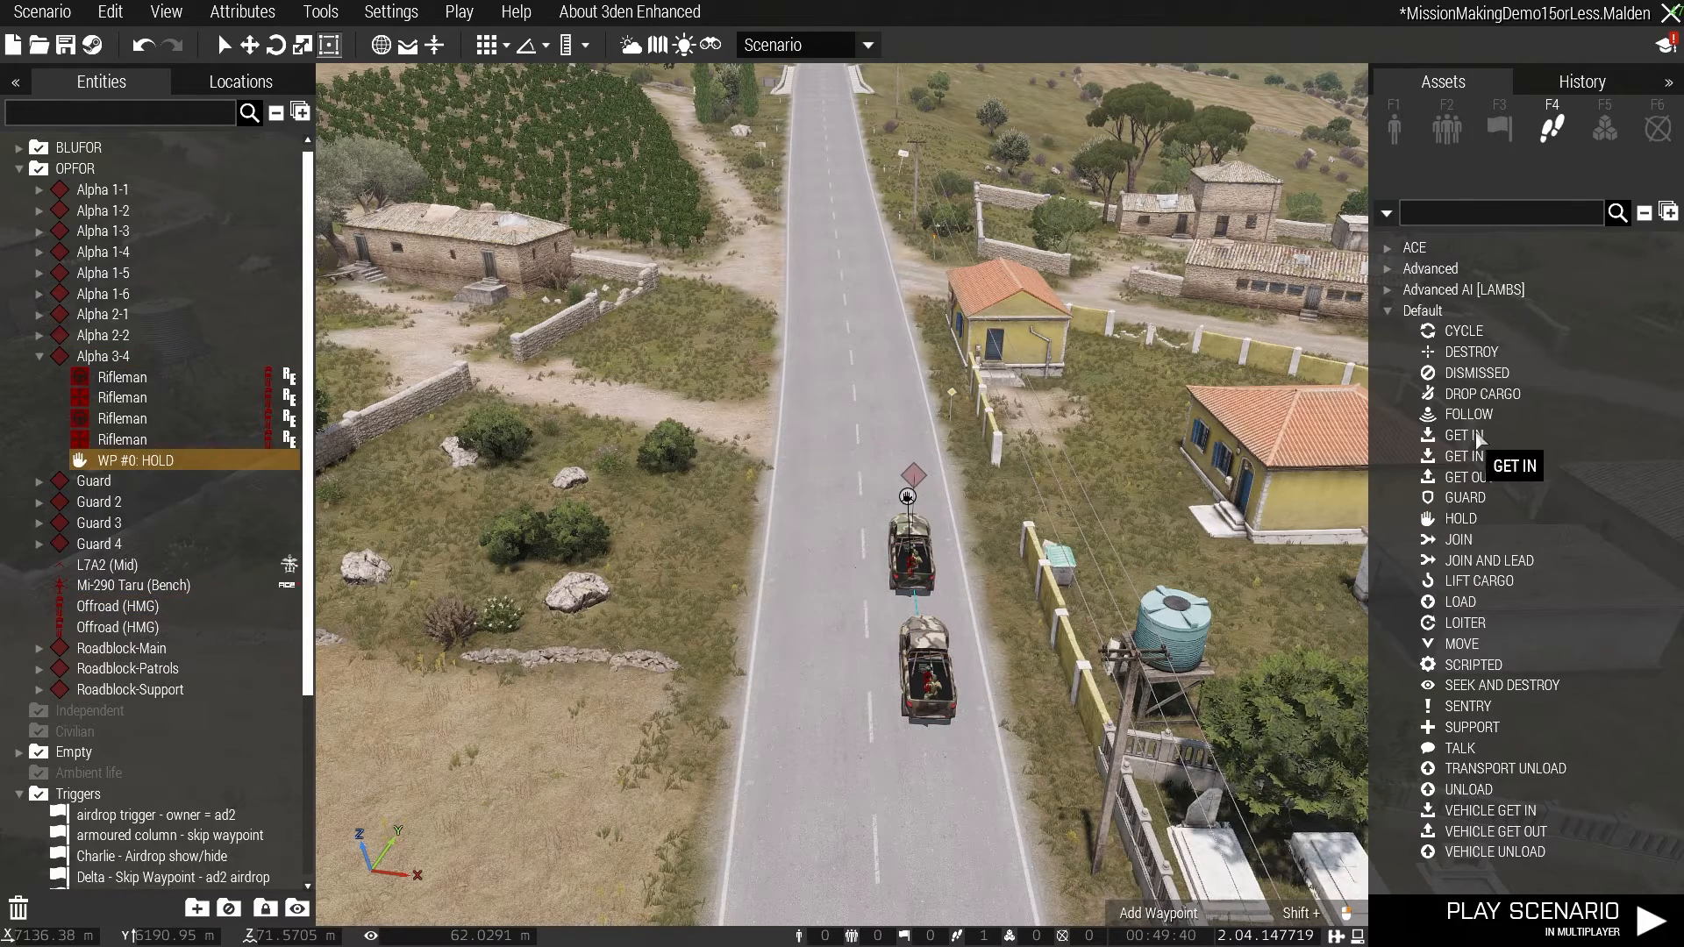
- Add a MOVE waypoint for the Offroad group on the main road in Dourdan
left_click(1432, 652)
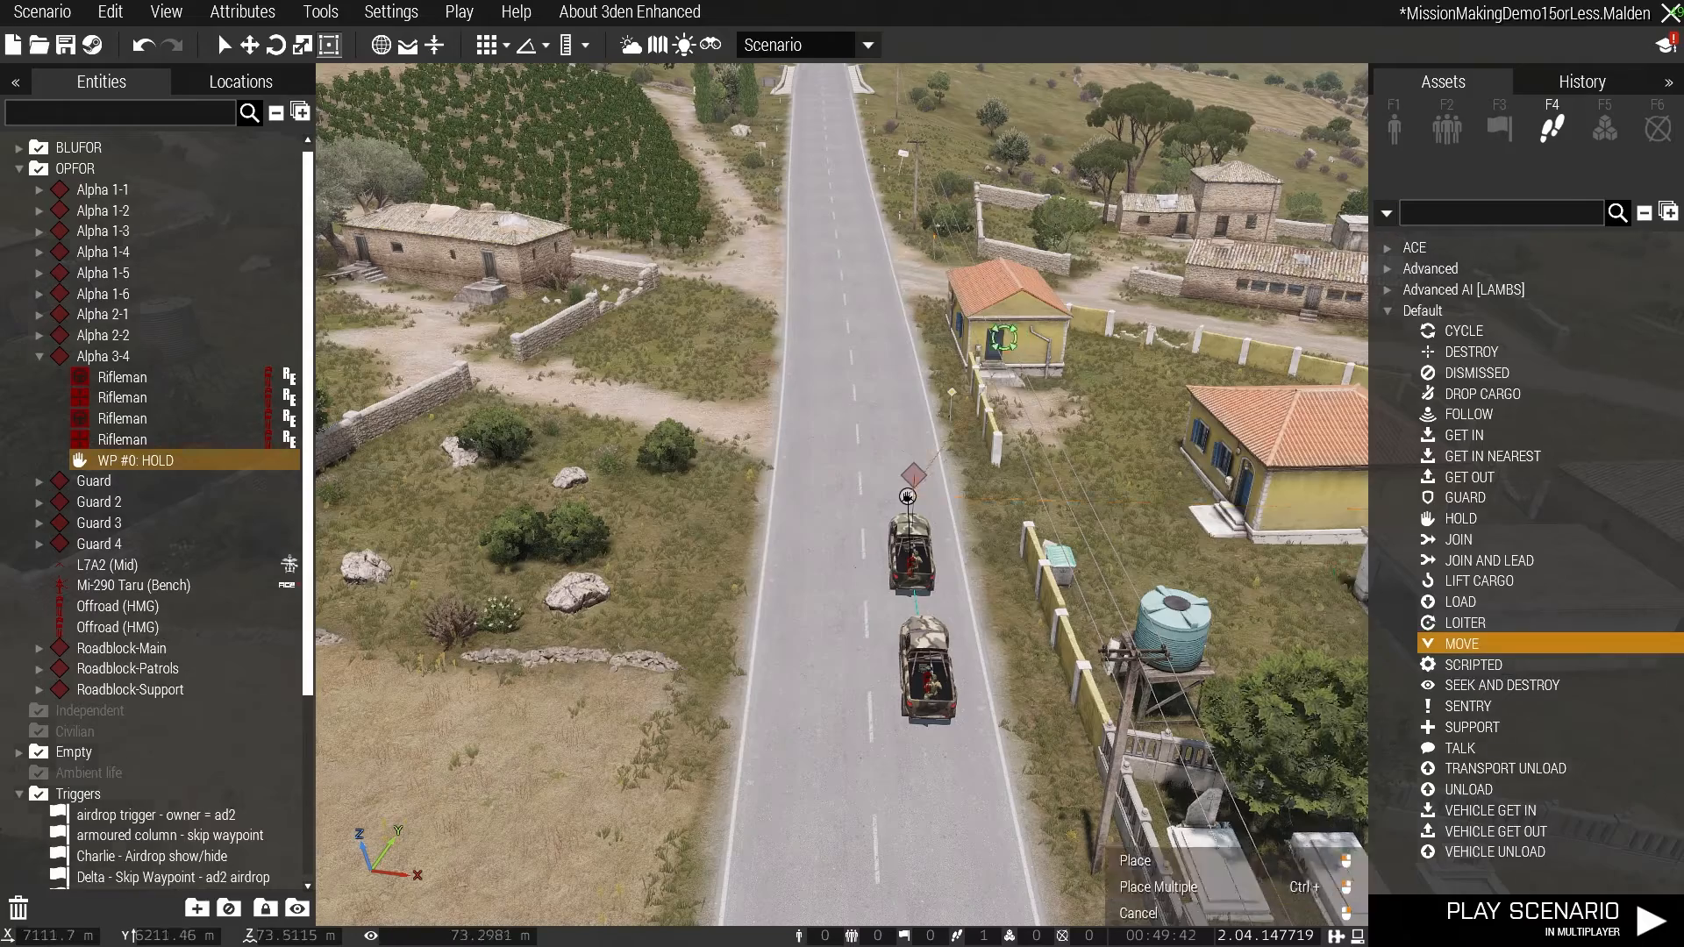
key("w")
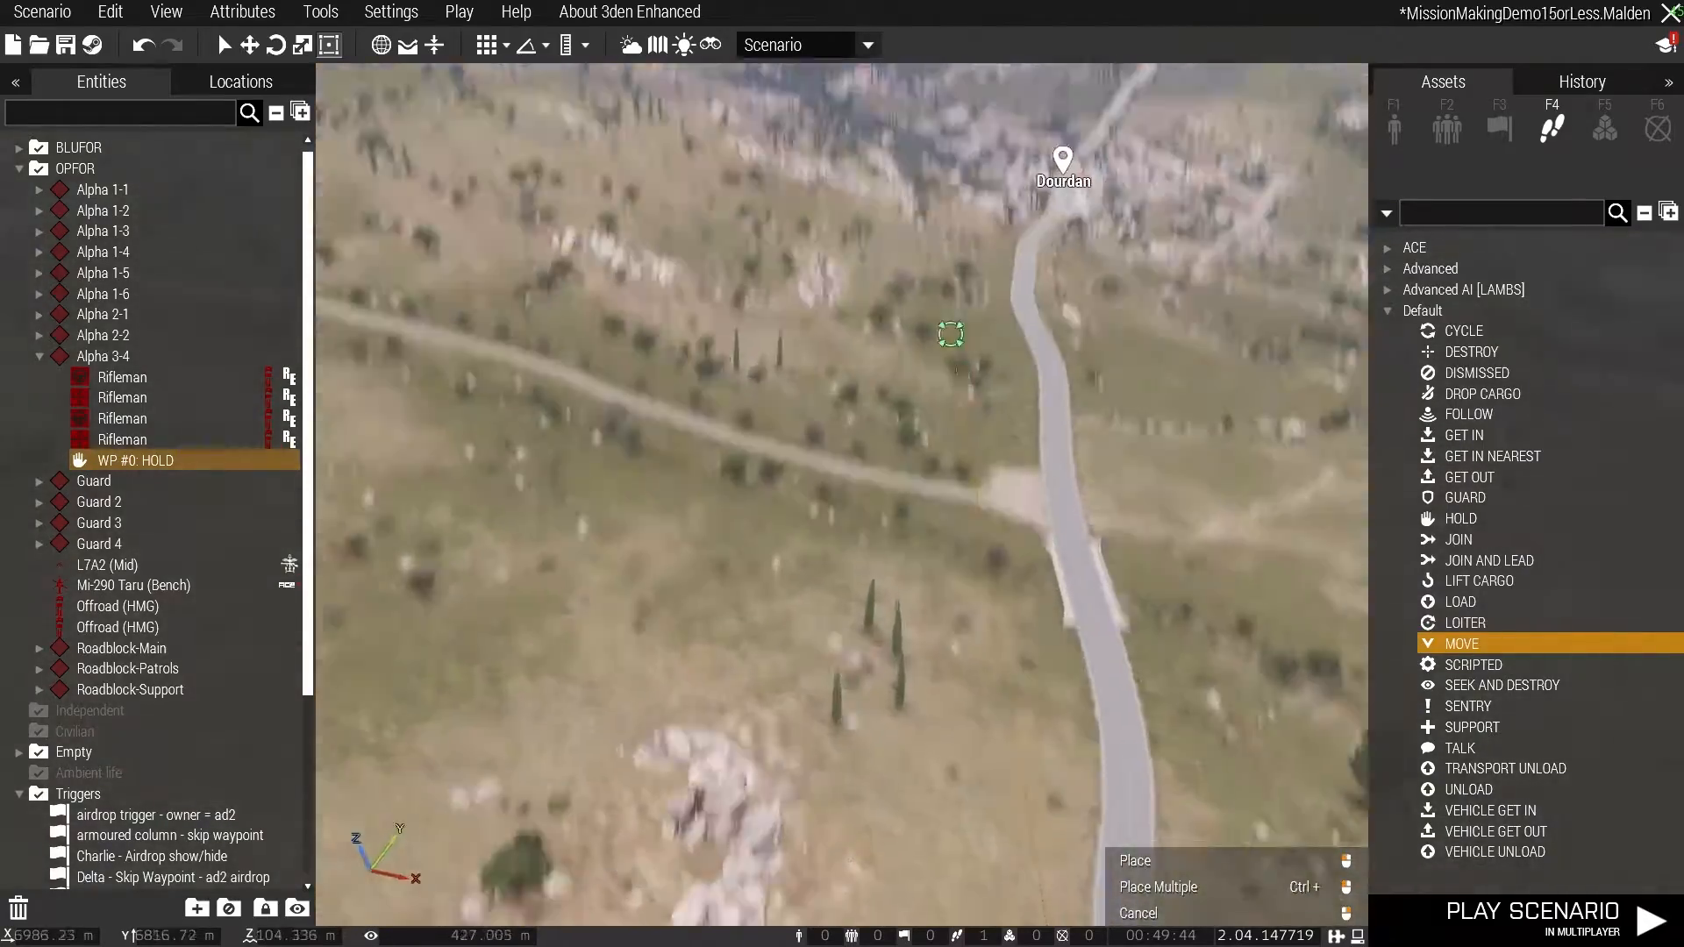
key("w")
right_click_drag(951, 334, 968, 321)
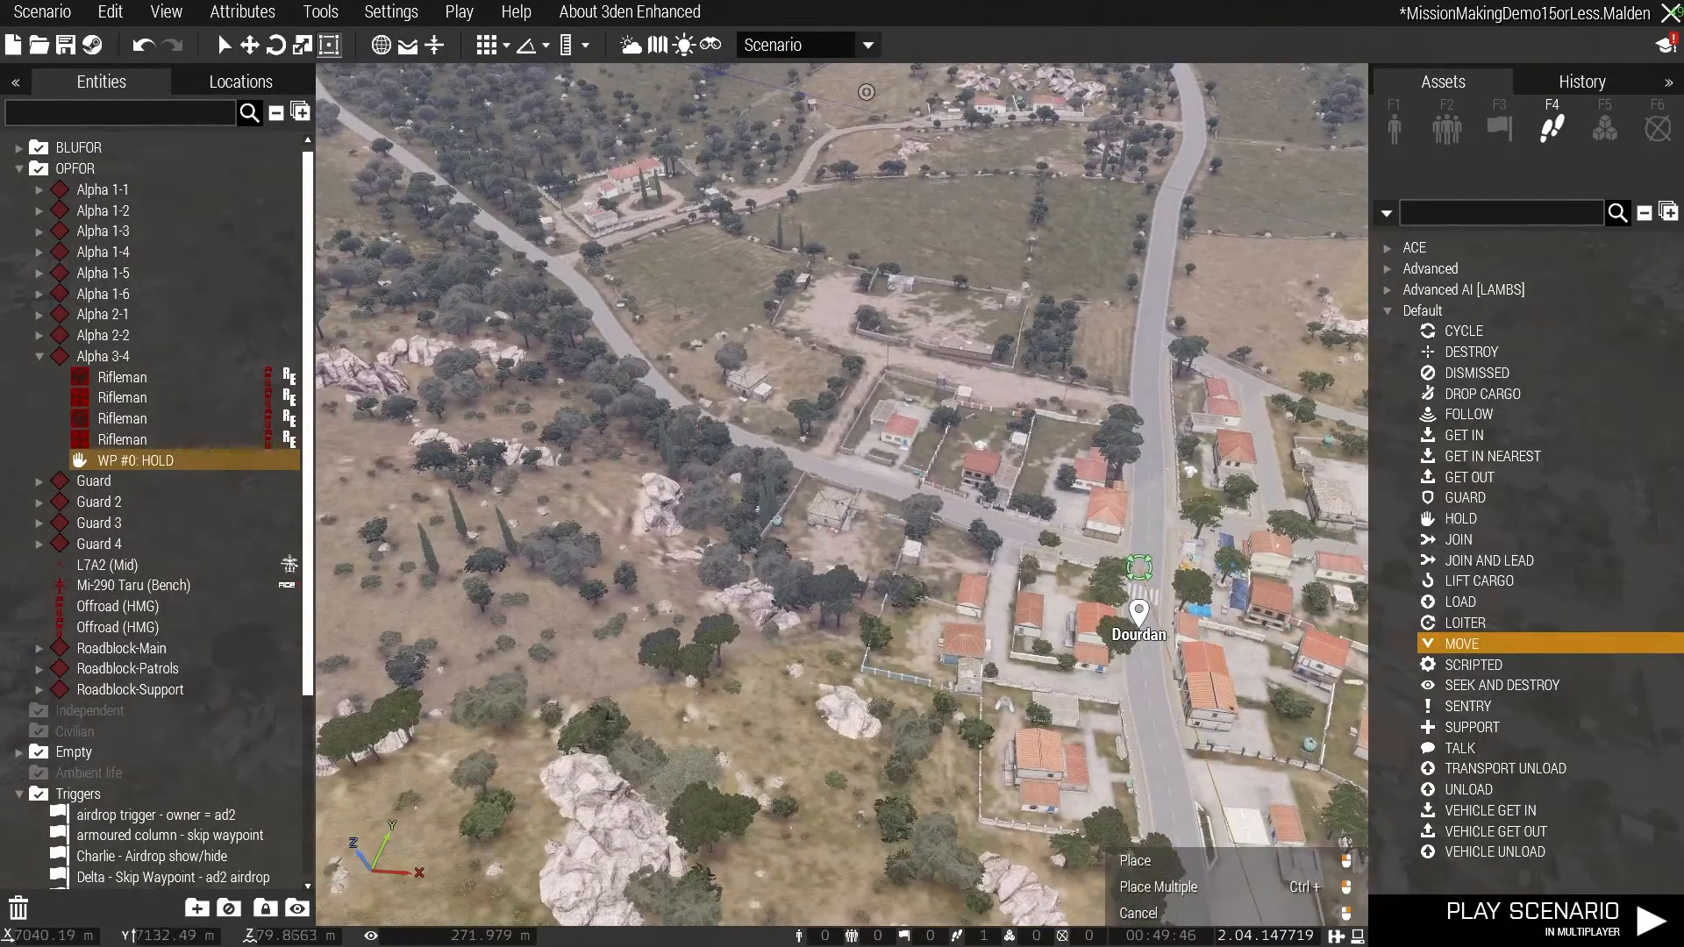
left_click(1138, 567)
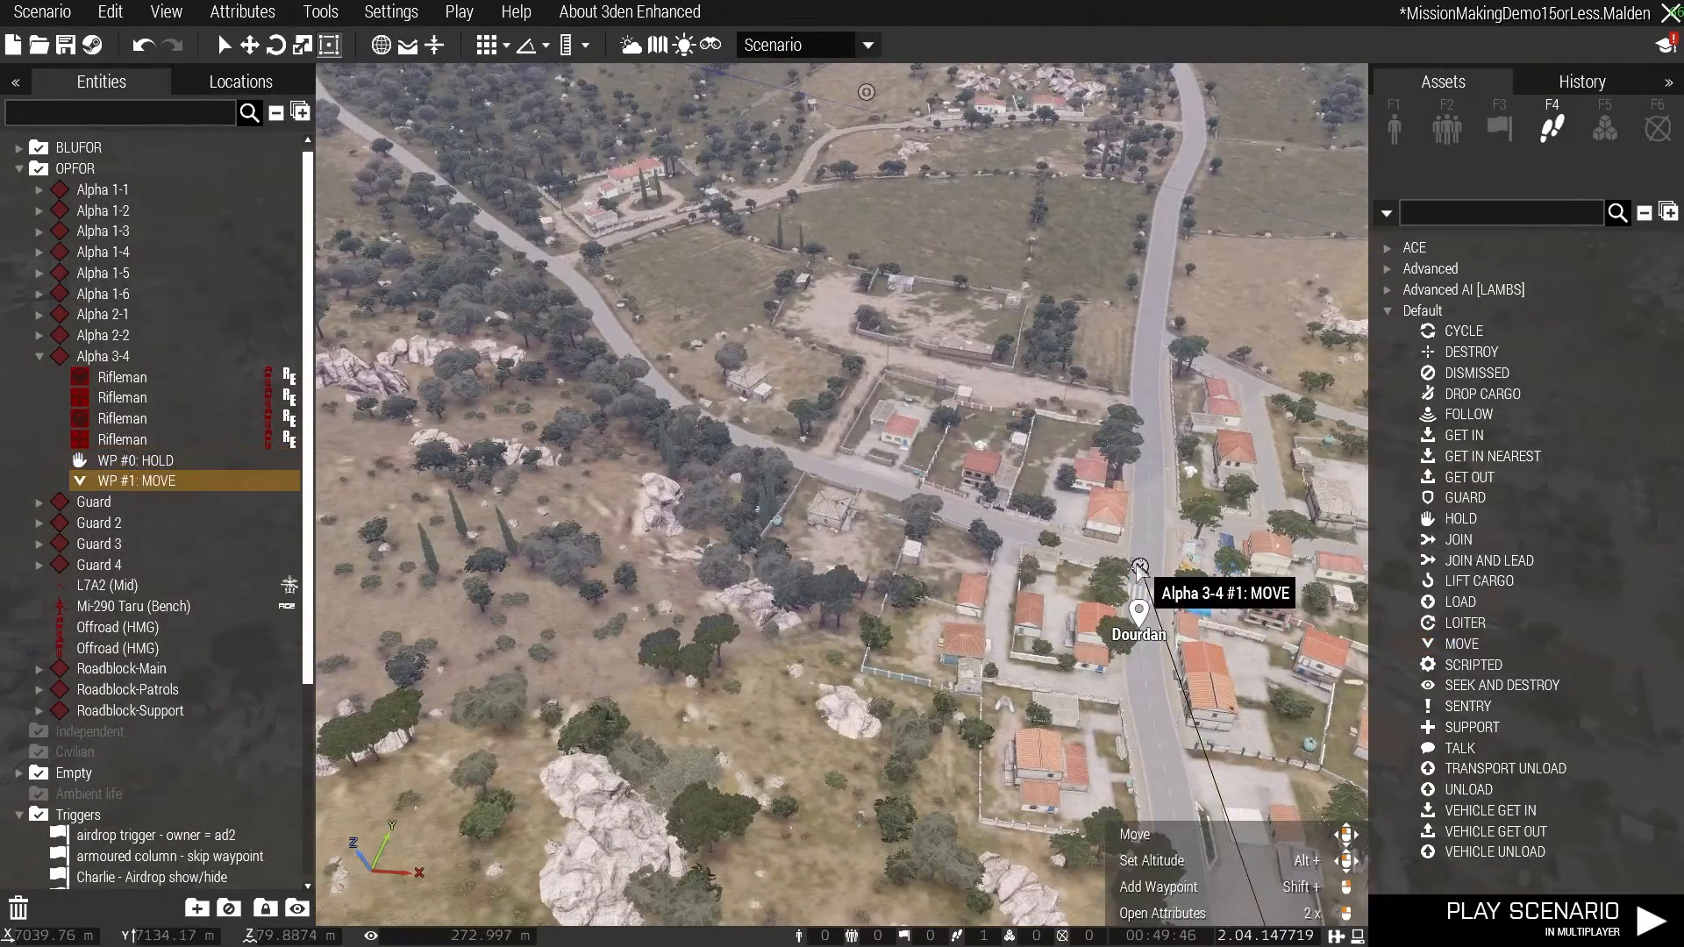
- Add a second MOVE waypoint at the road junction just before the LAMBS patrol area
left_click(1442, 645)
key("w")
right_click_drag(1157, 478, 971, 422)
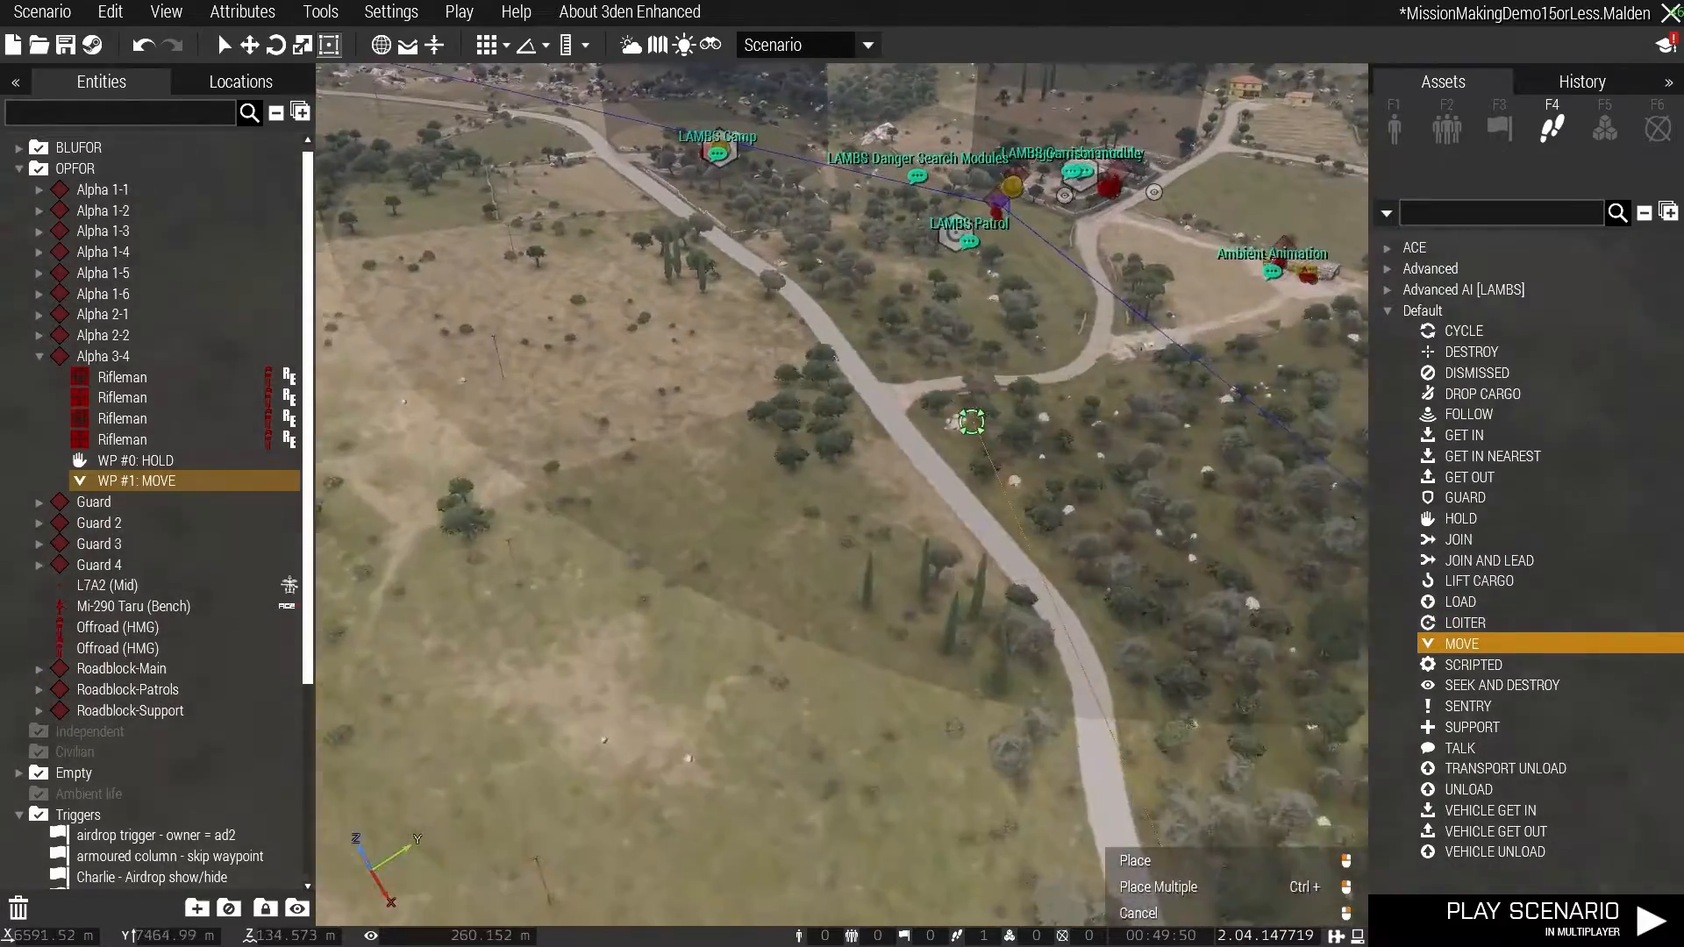
left_click(903, 504)
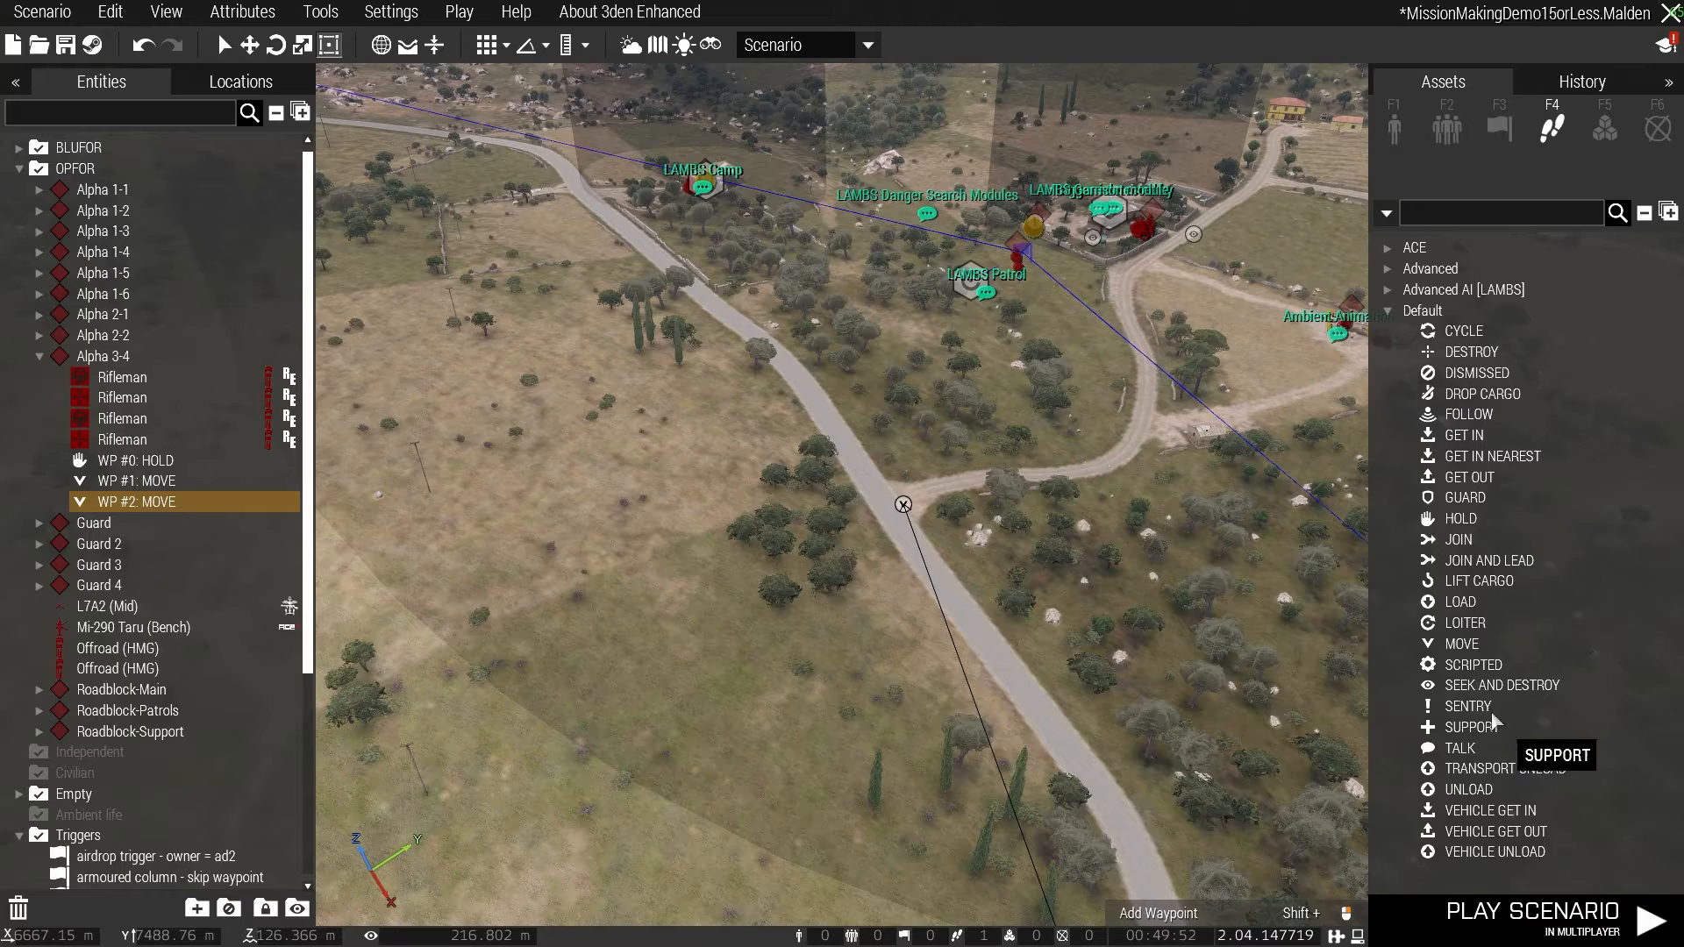
- Add an Advanced AI [LAMBS] 4 TASK HUNT waypoint on the road beyond the last MOVE waypoint
left_click(1389, 290)
left_click(1482, 414)
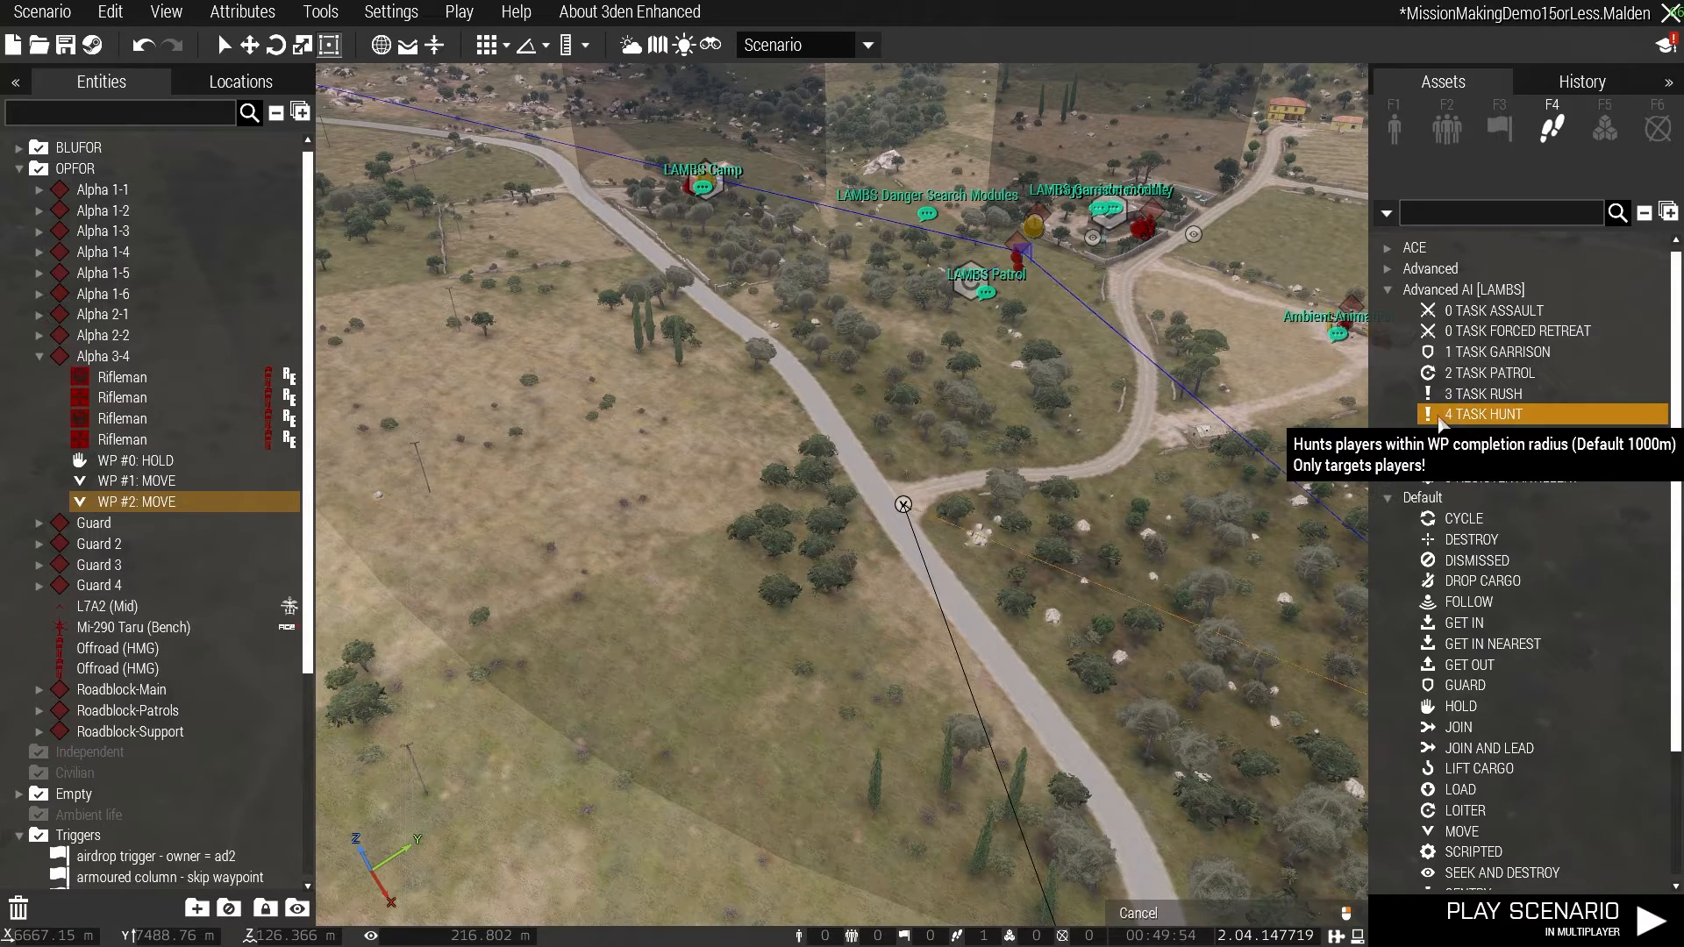
left_click(777, 334)
- Connect the Offroad group's HOLD waypoint to the "armoured column - skip waypoint" trigger in Arudy using Set Waypoint Activation
right_click_drag(1104, 404, 777, 553)
key("s")
key("w")
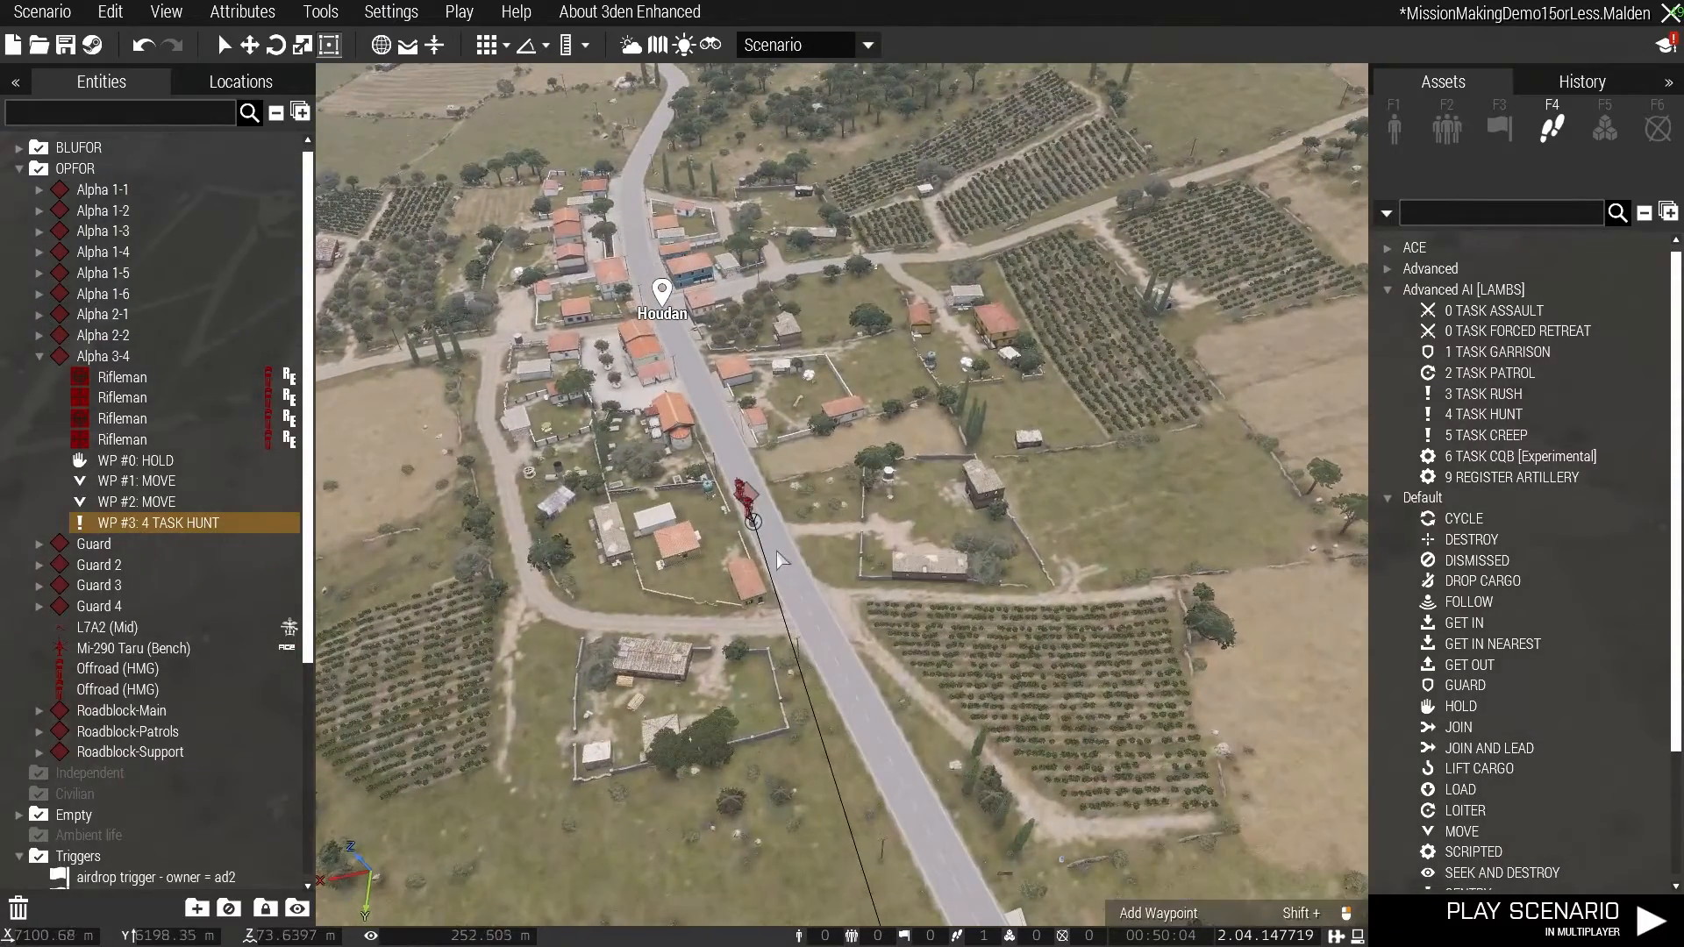
left_click(753, 524)
right_click(753, 523)
mouse_move(876, 485)
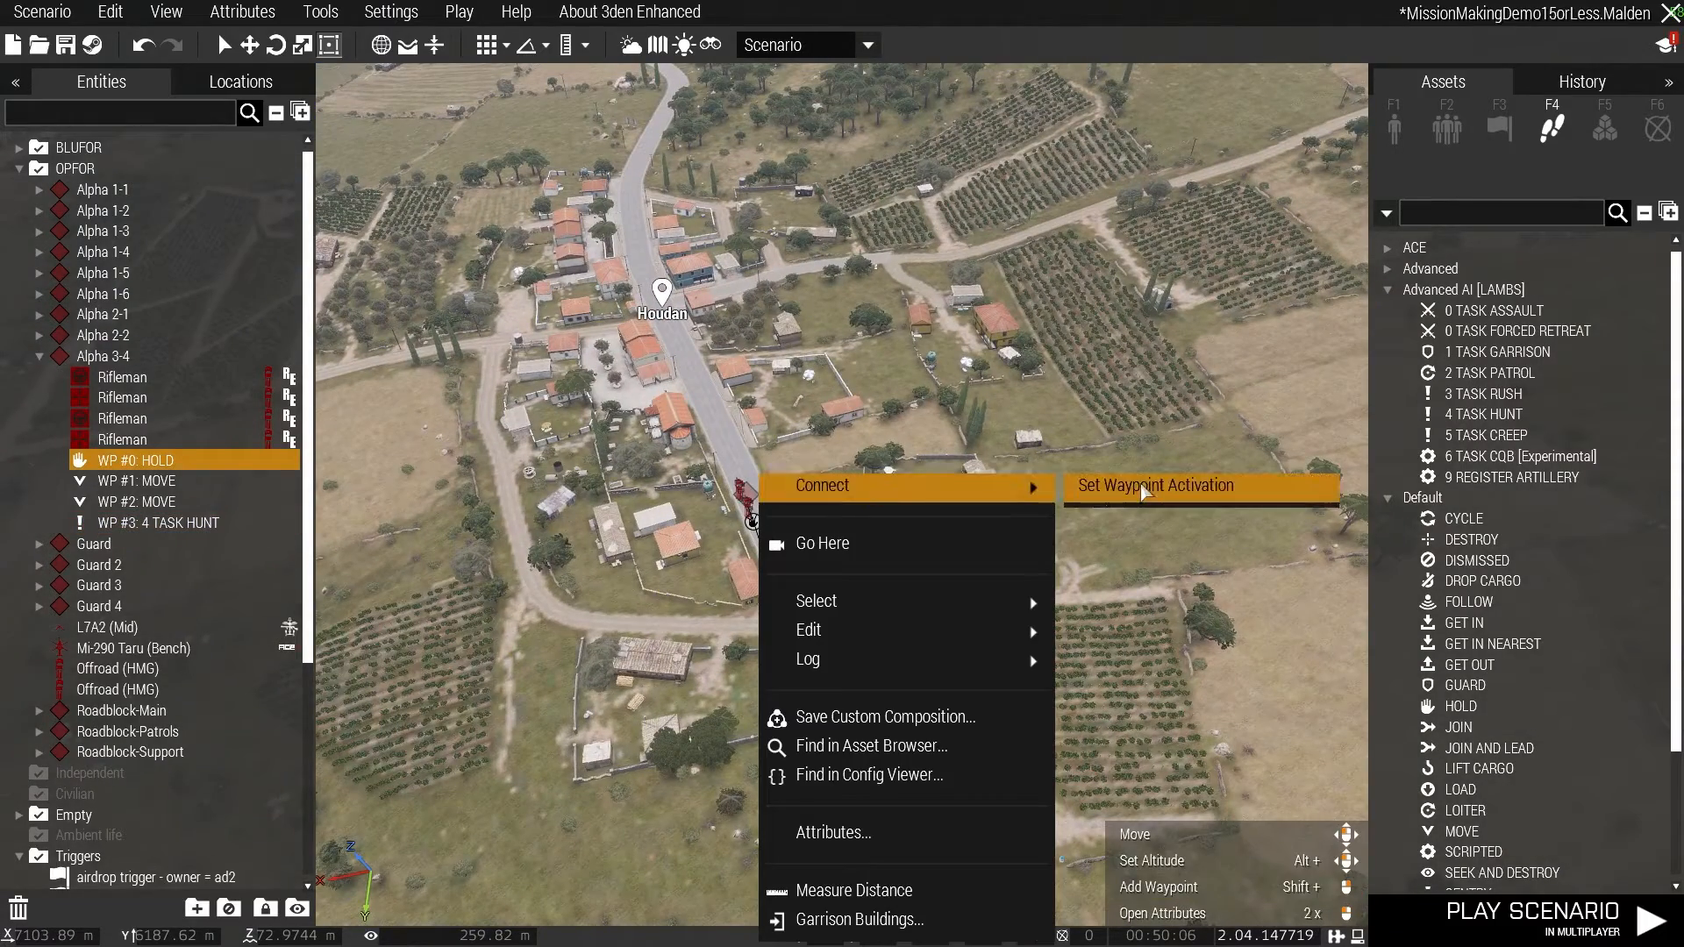
left_click(1118, 485)
key("w")
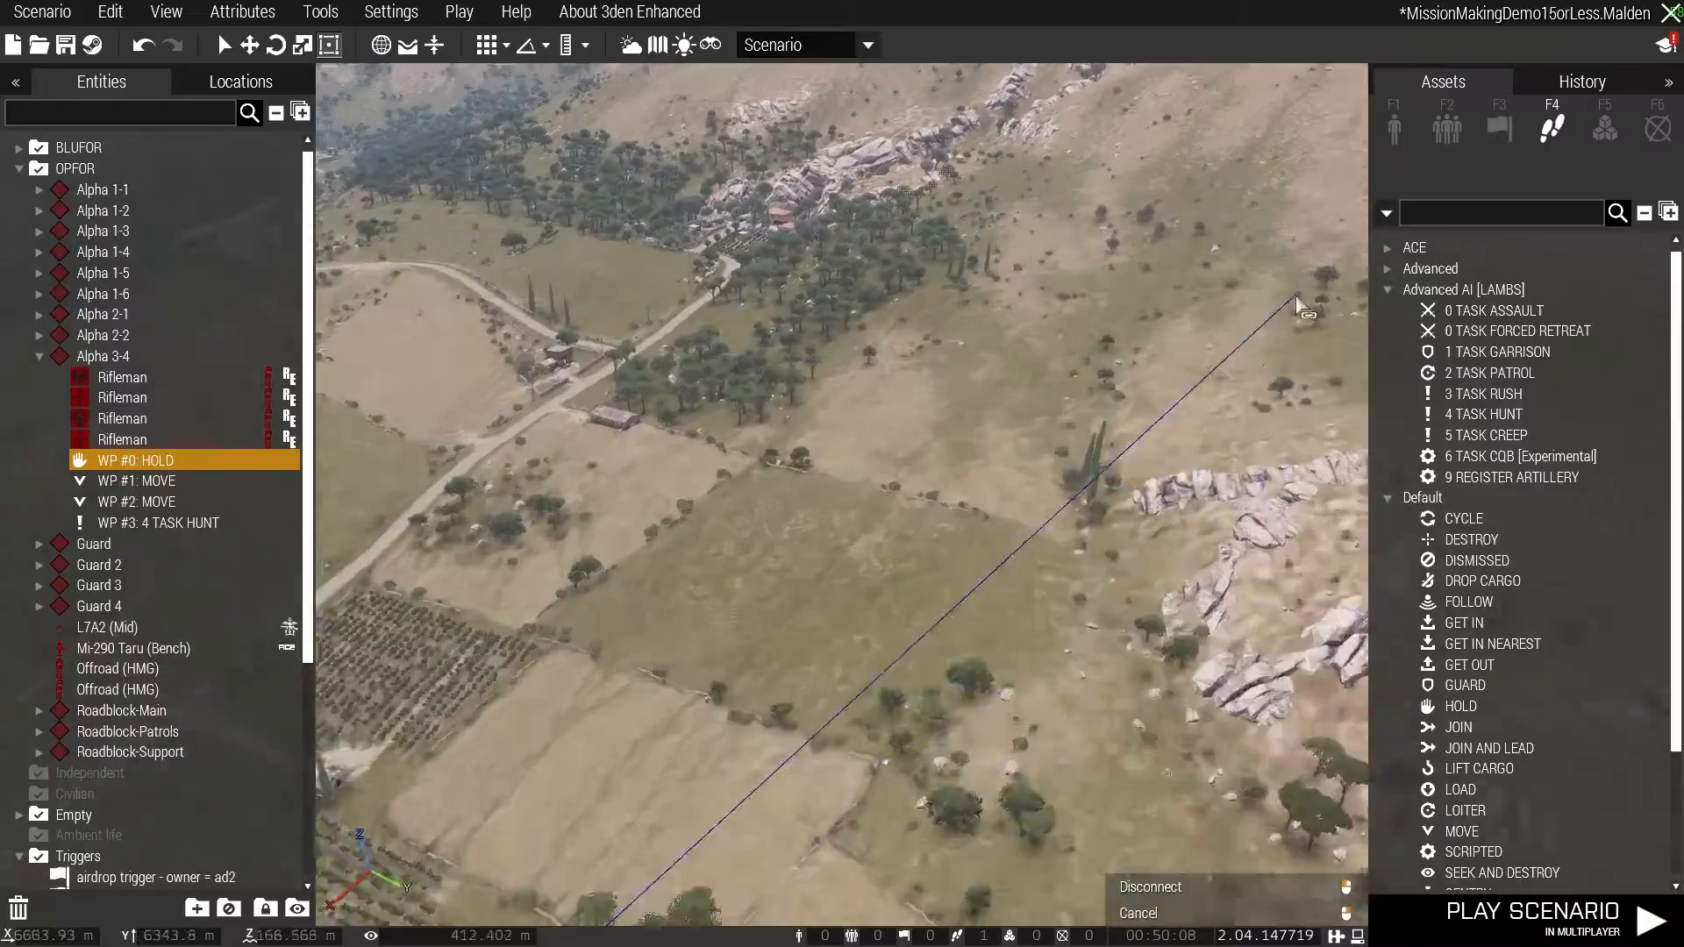
key("w")
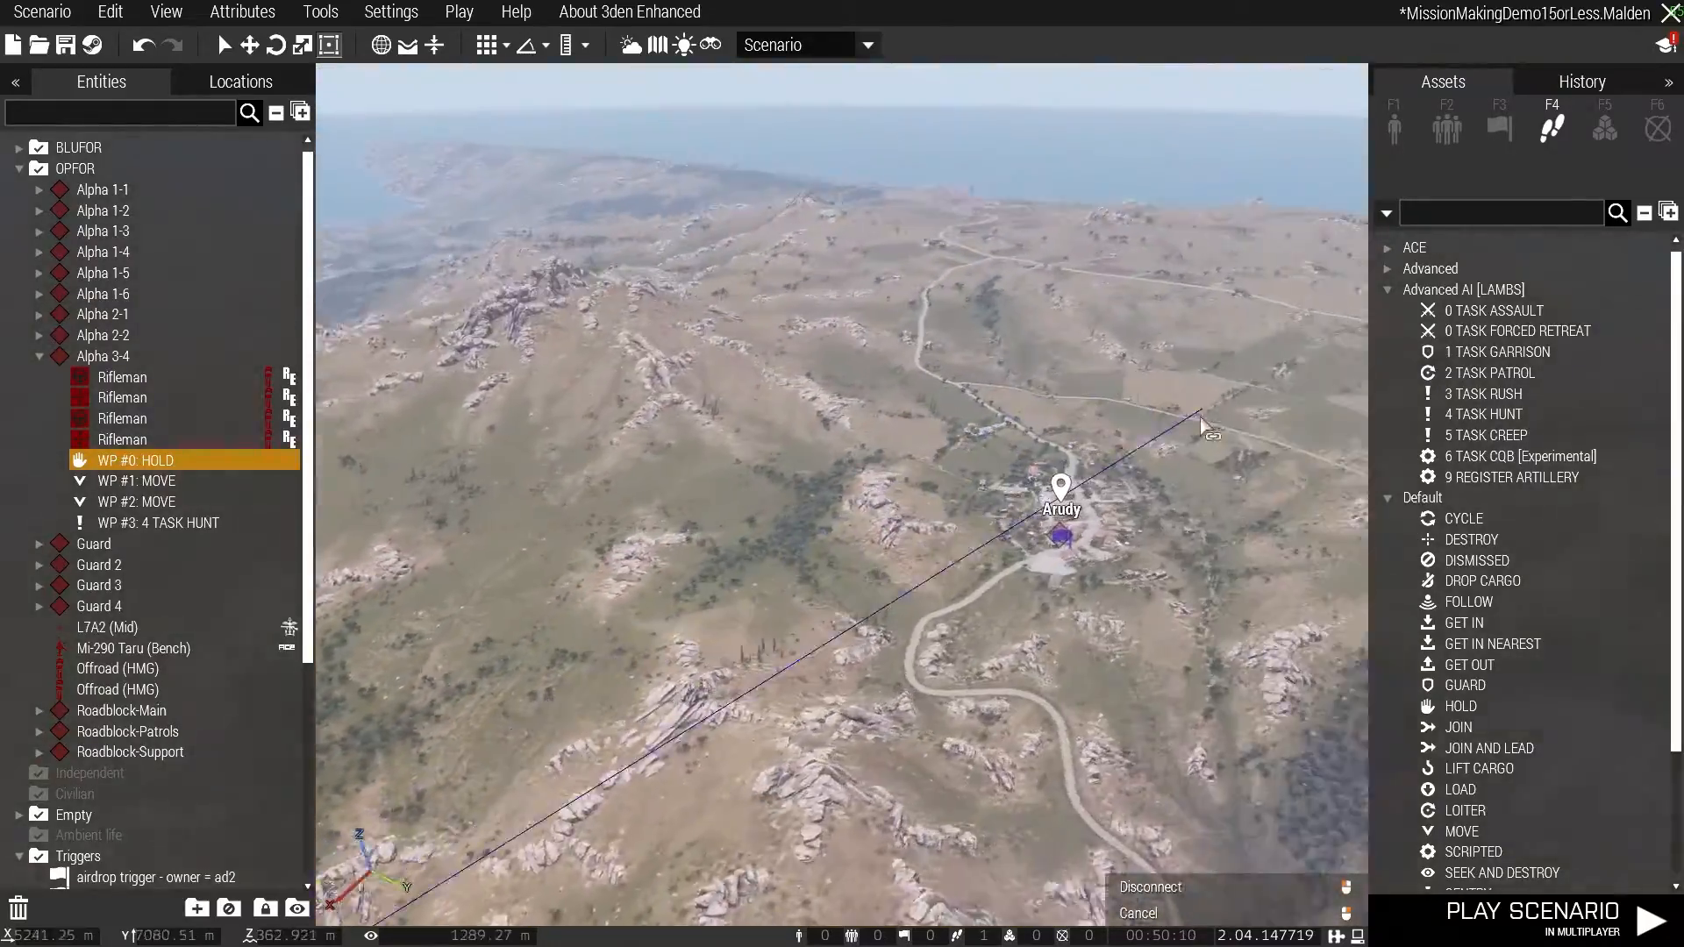
key("w")
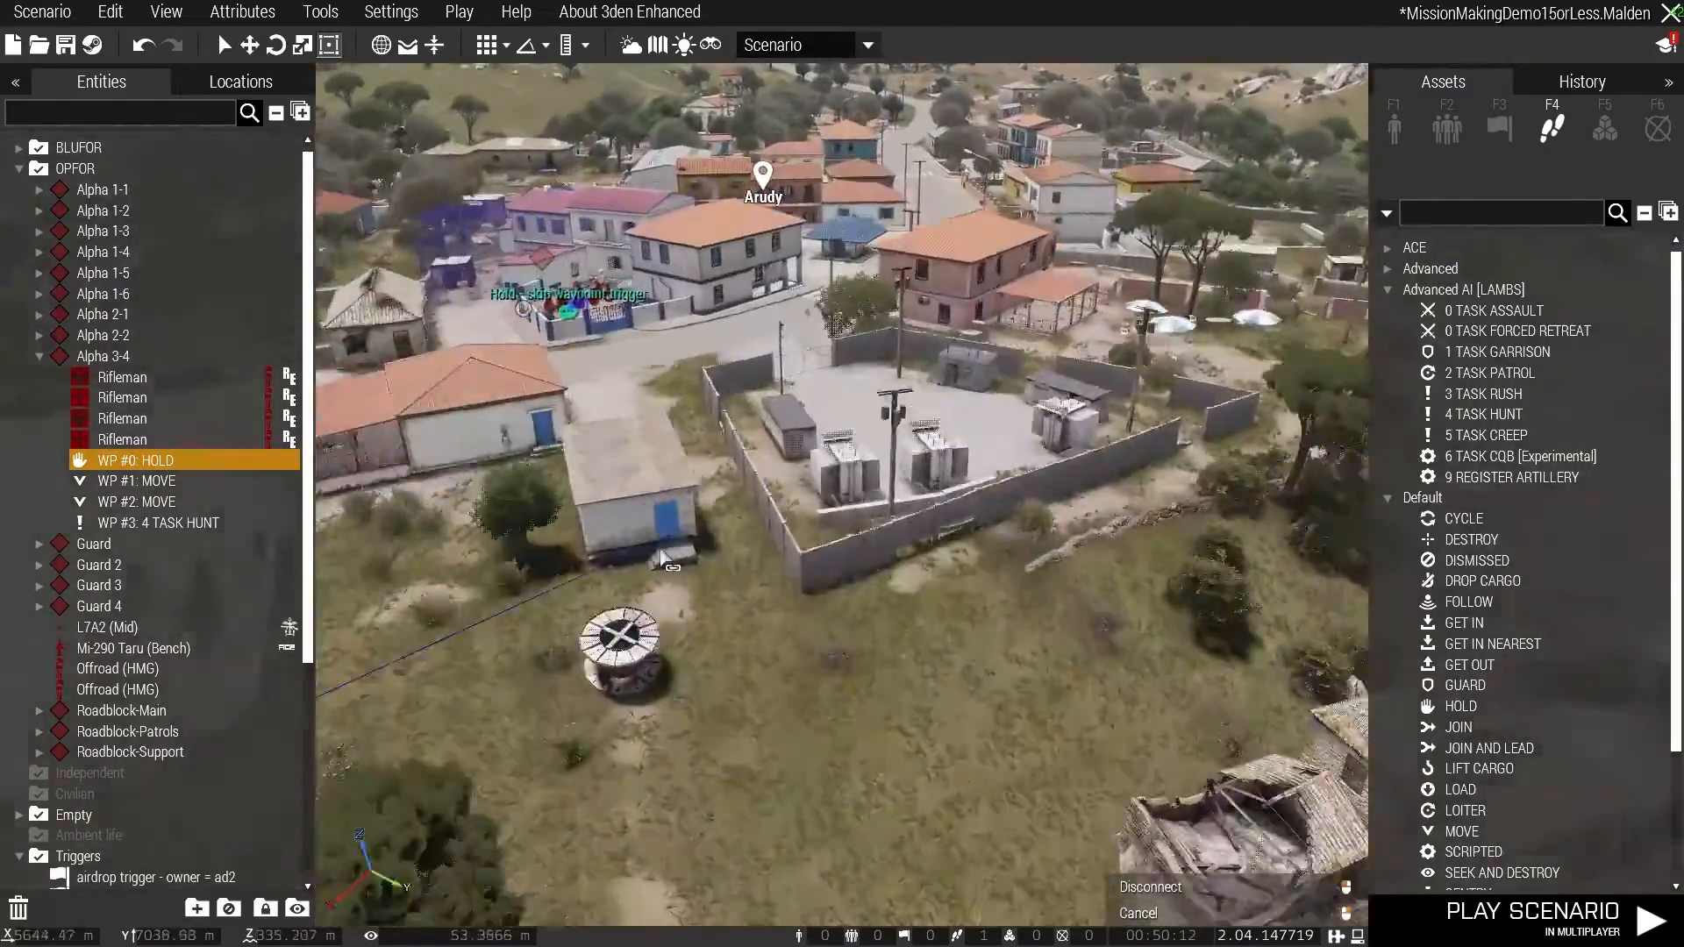
key("w")
left_click(885, 626)
right_click_drag(850, 771, 1097, 755)
key("a")
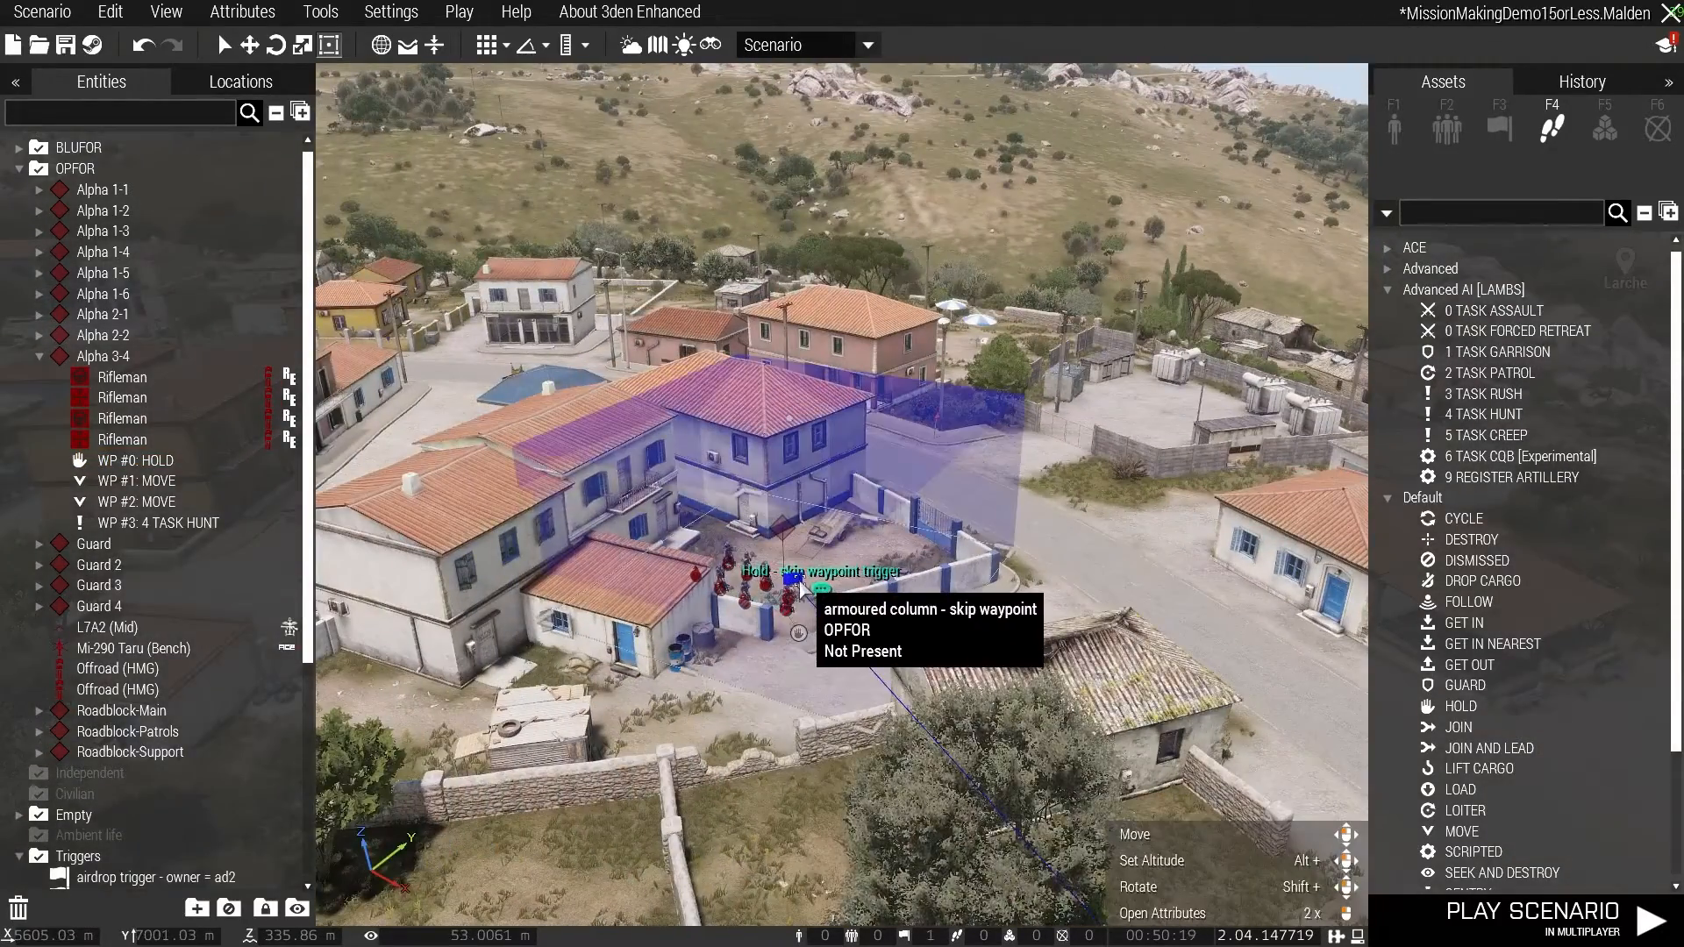
- Check the attributes of the "armoured column - skip waypoint" trigger and save the scenario
double_click(799, 584)
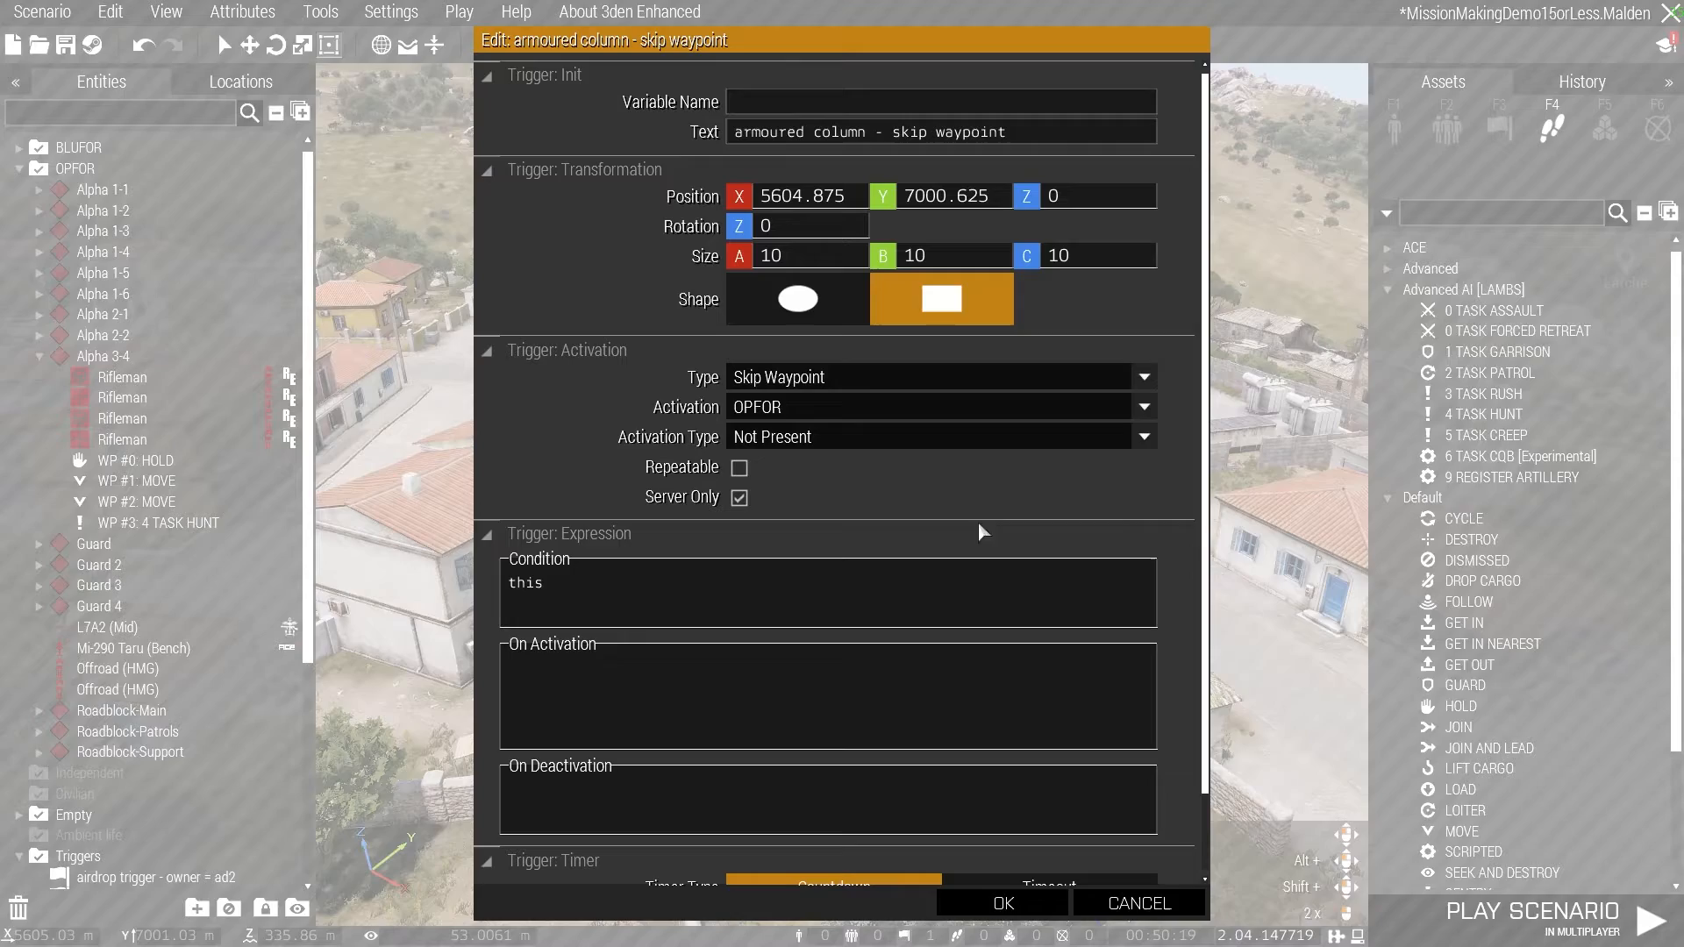
left_click(1033, 903)
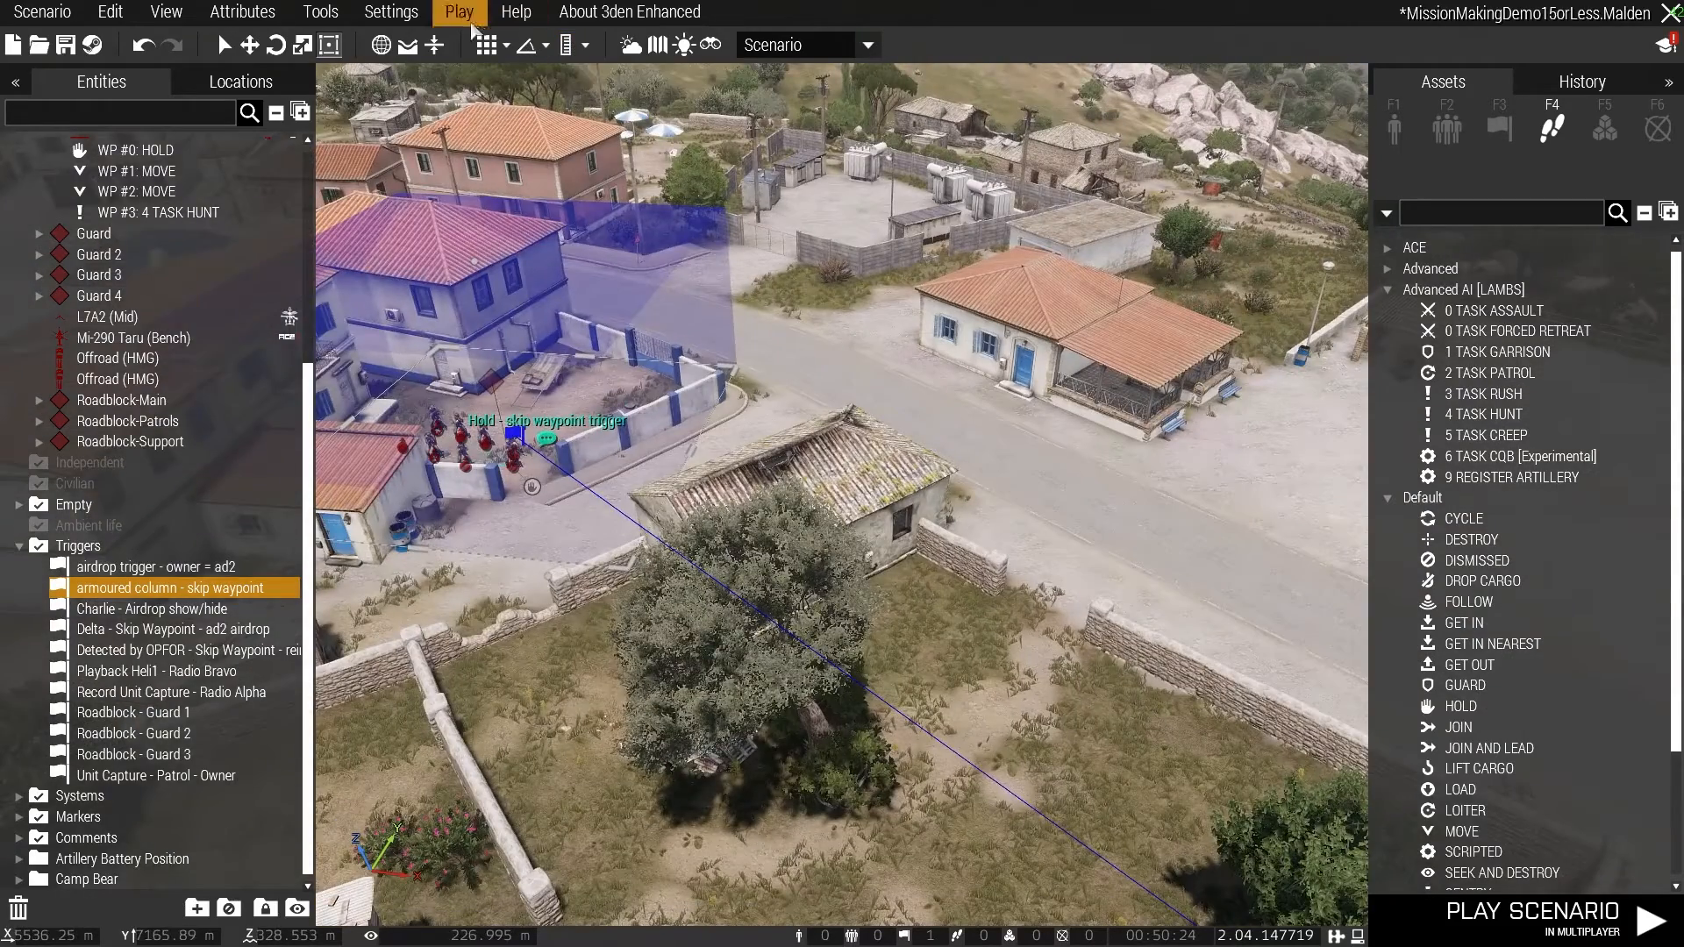
key("ctrl+s")
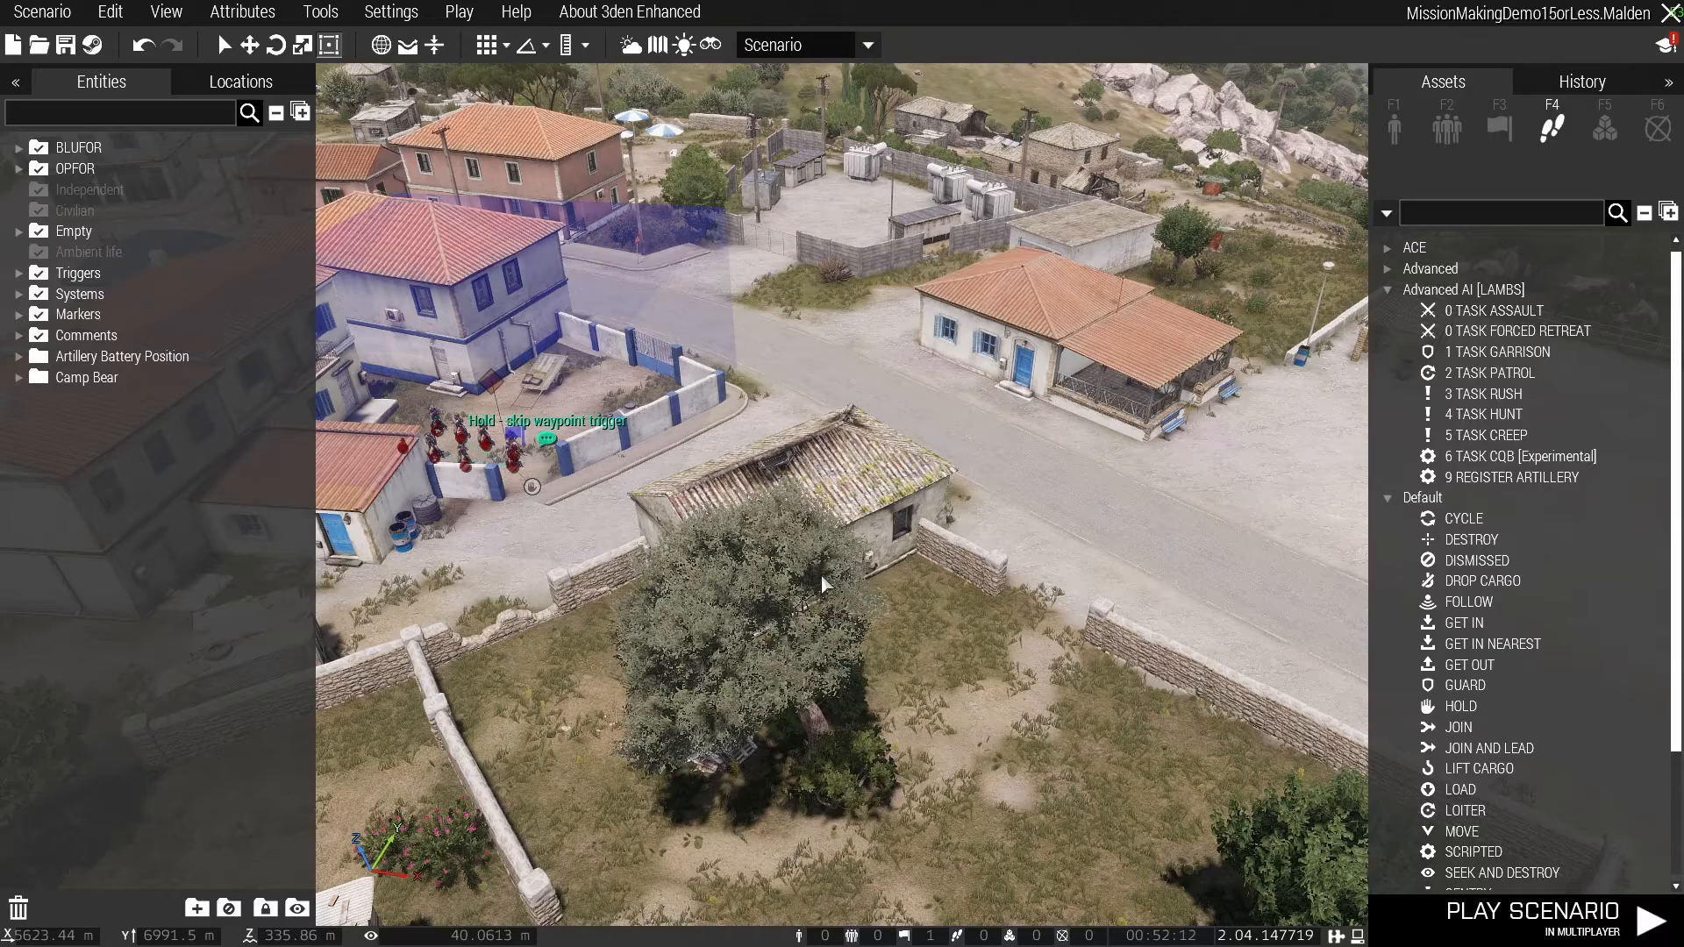
- List the scenario's triggers, locate the Alpha 1-6 air group off the northeast coast on the map and review its group attributes
left_click(25, 272)
key("w")
right_click_drag(877, 377, 1131, 394)
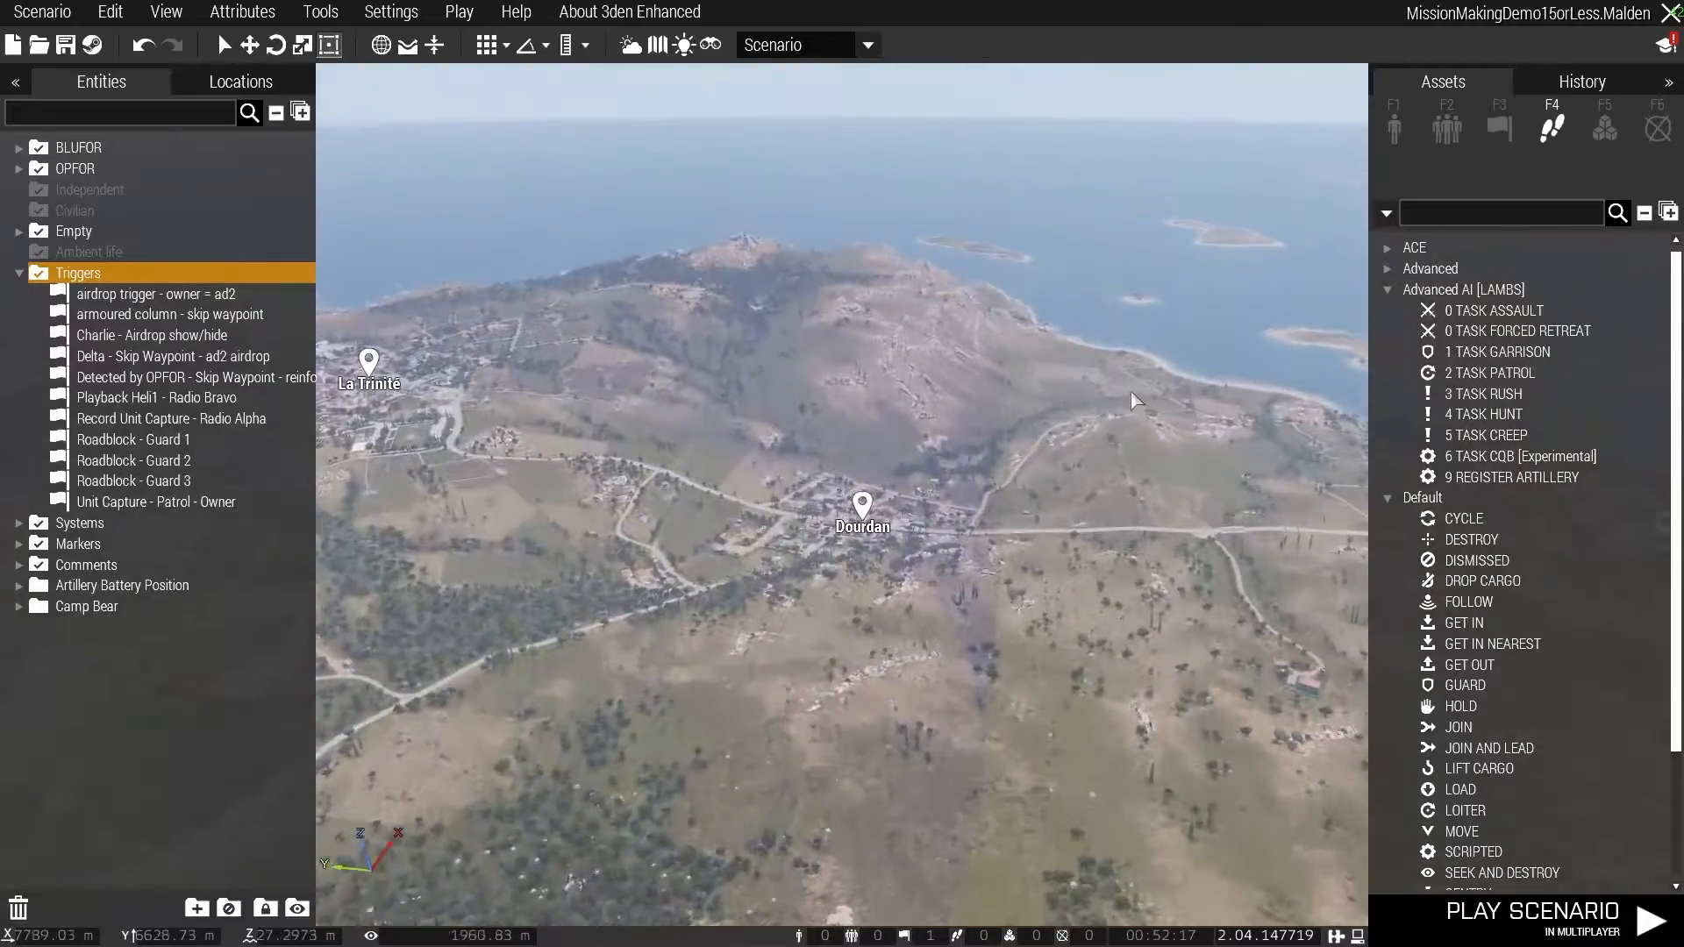
key("m")
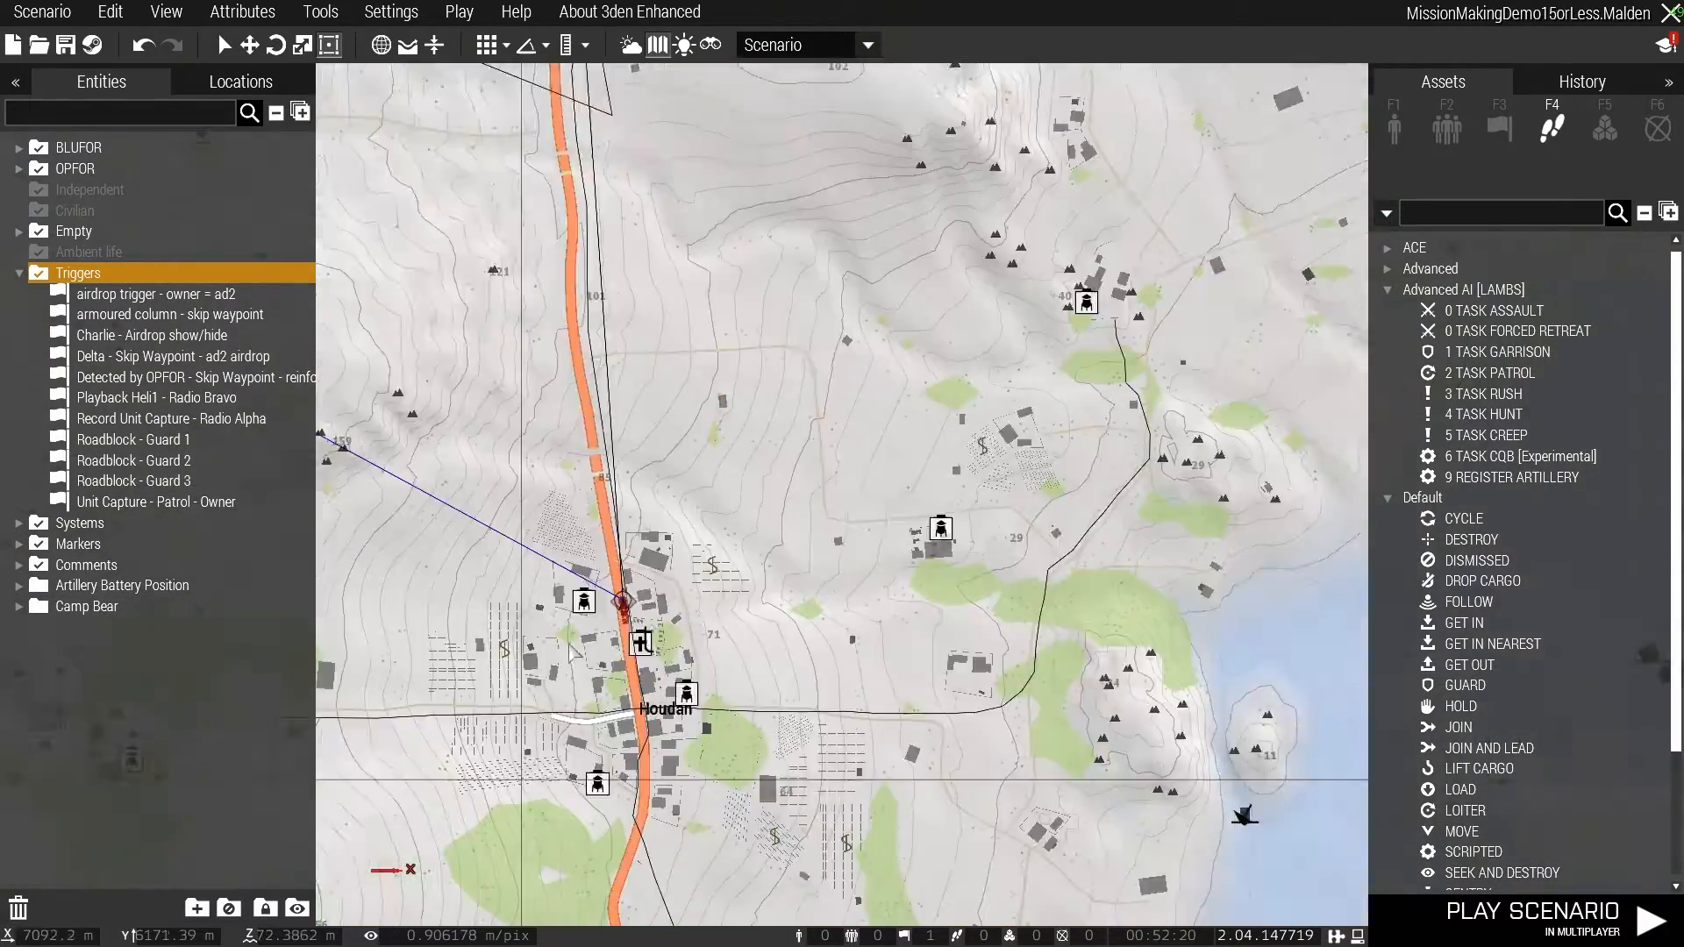
scroll(614, 650, "down", 5)
right_click_drag(1017, 289, 579, 762)
right_click_drag(863, 294, 932, 794)
right_click_drag(931, 379, 1069, 808)
scroll(1020, 730, "down", 3)
right_click_drag(1074, 669, 899, 688)
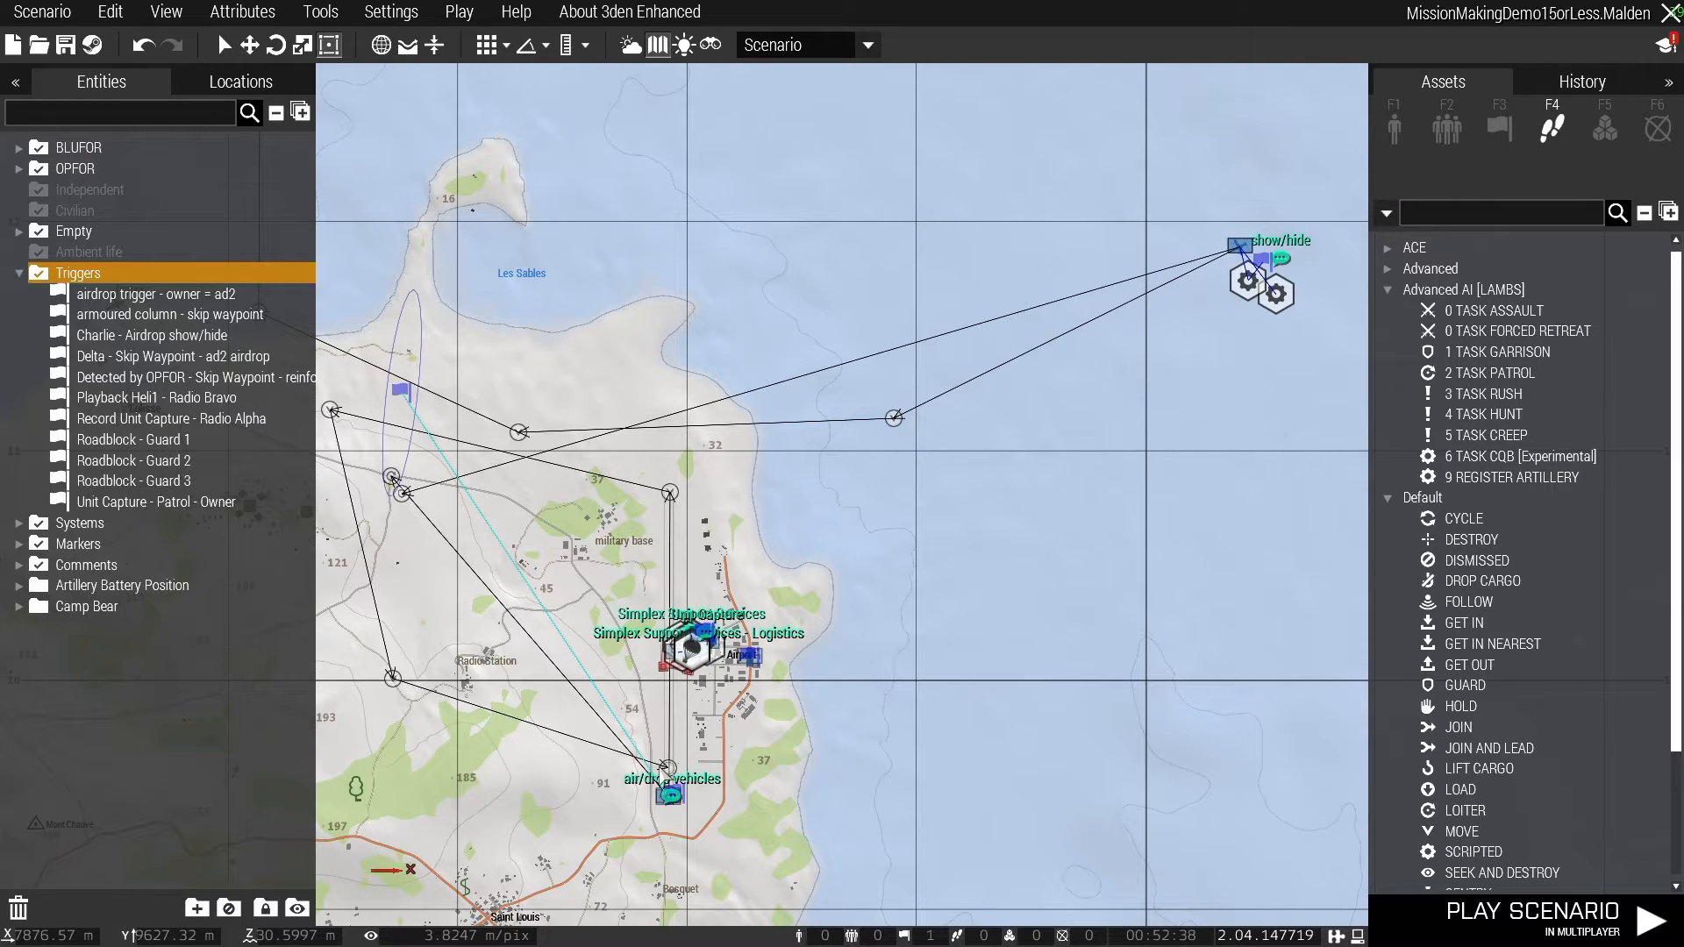
double_click(1238, 250)
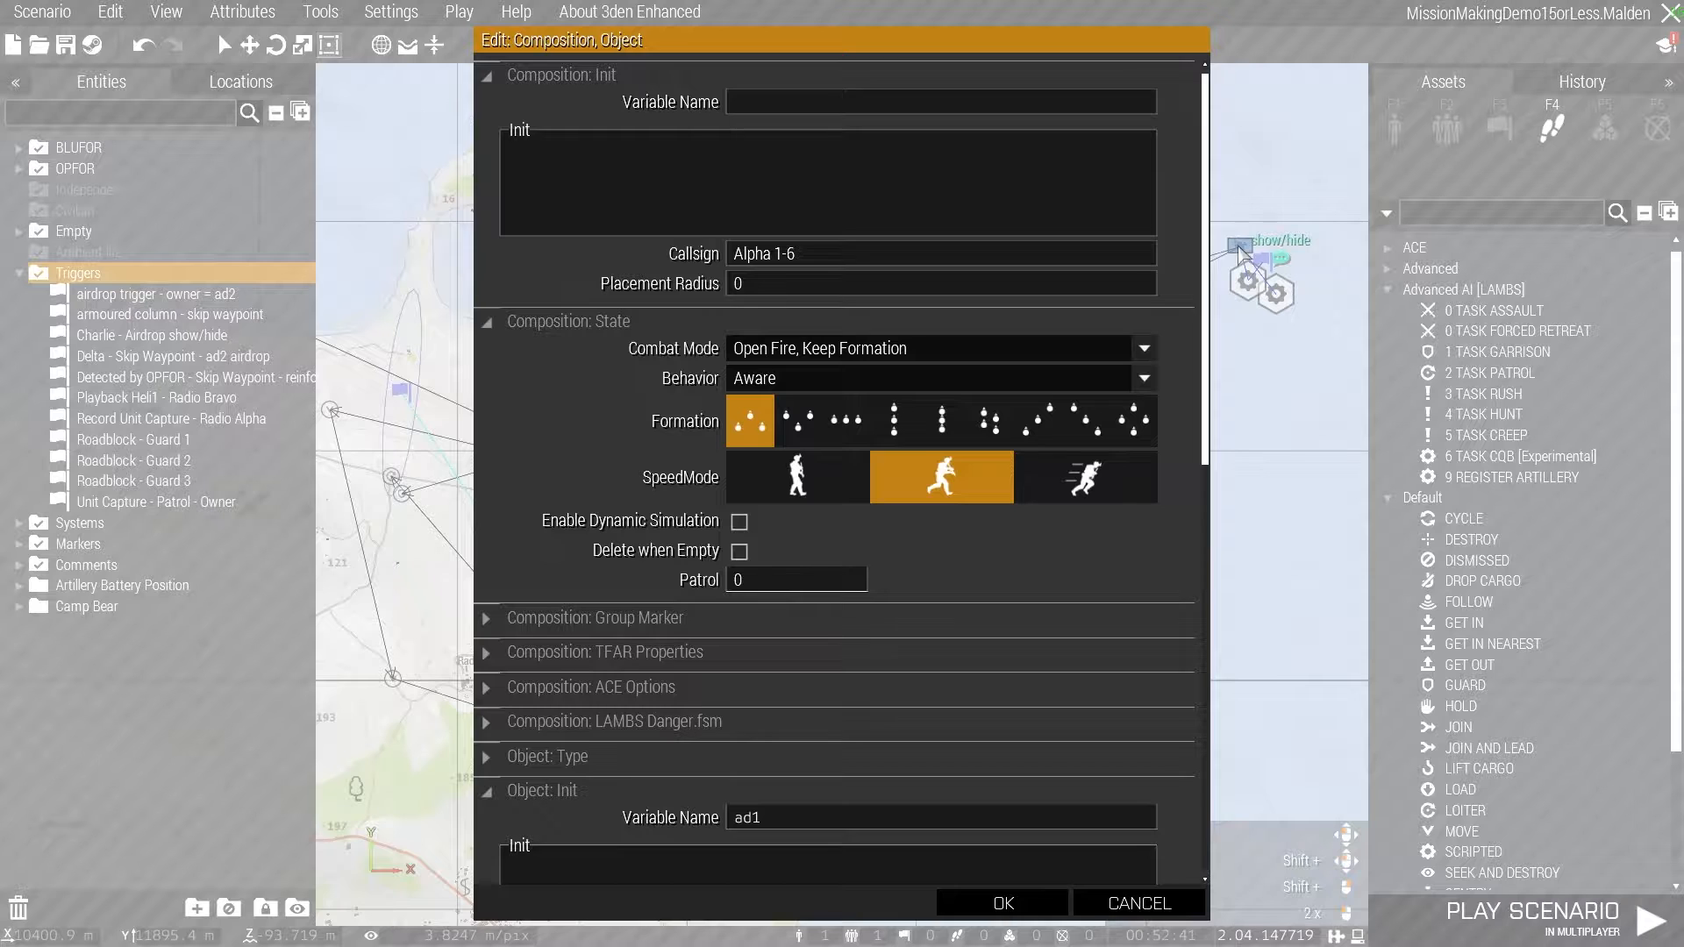
left_click(1003, 903)
- Inspect the attributes of the V-44 X Blackfish (Infantry Transport), including its variable name
scroll(1246, 254, "up", 10)
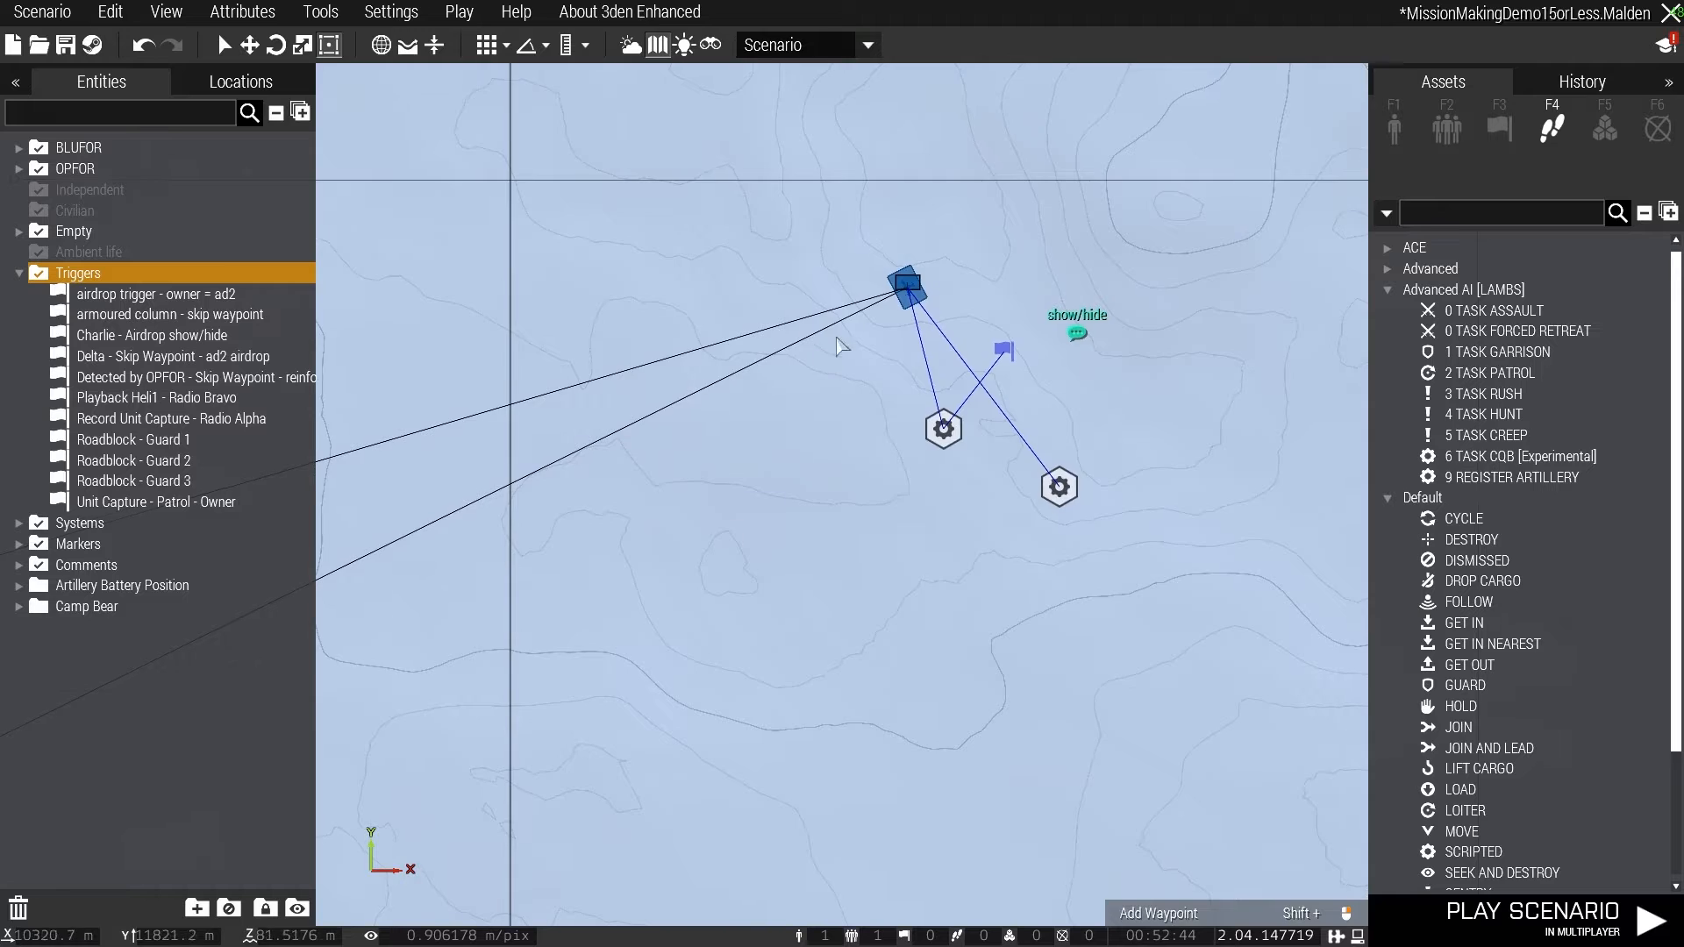
scroll(961, 256, "up", 5)
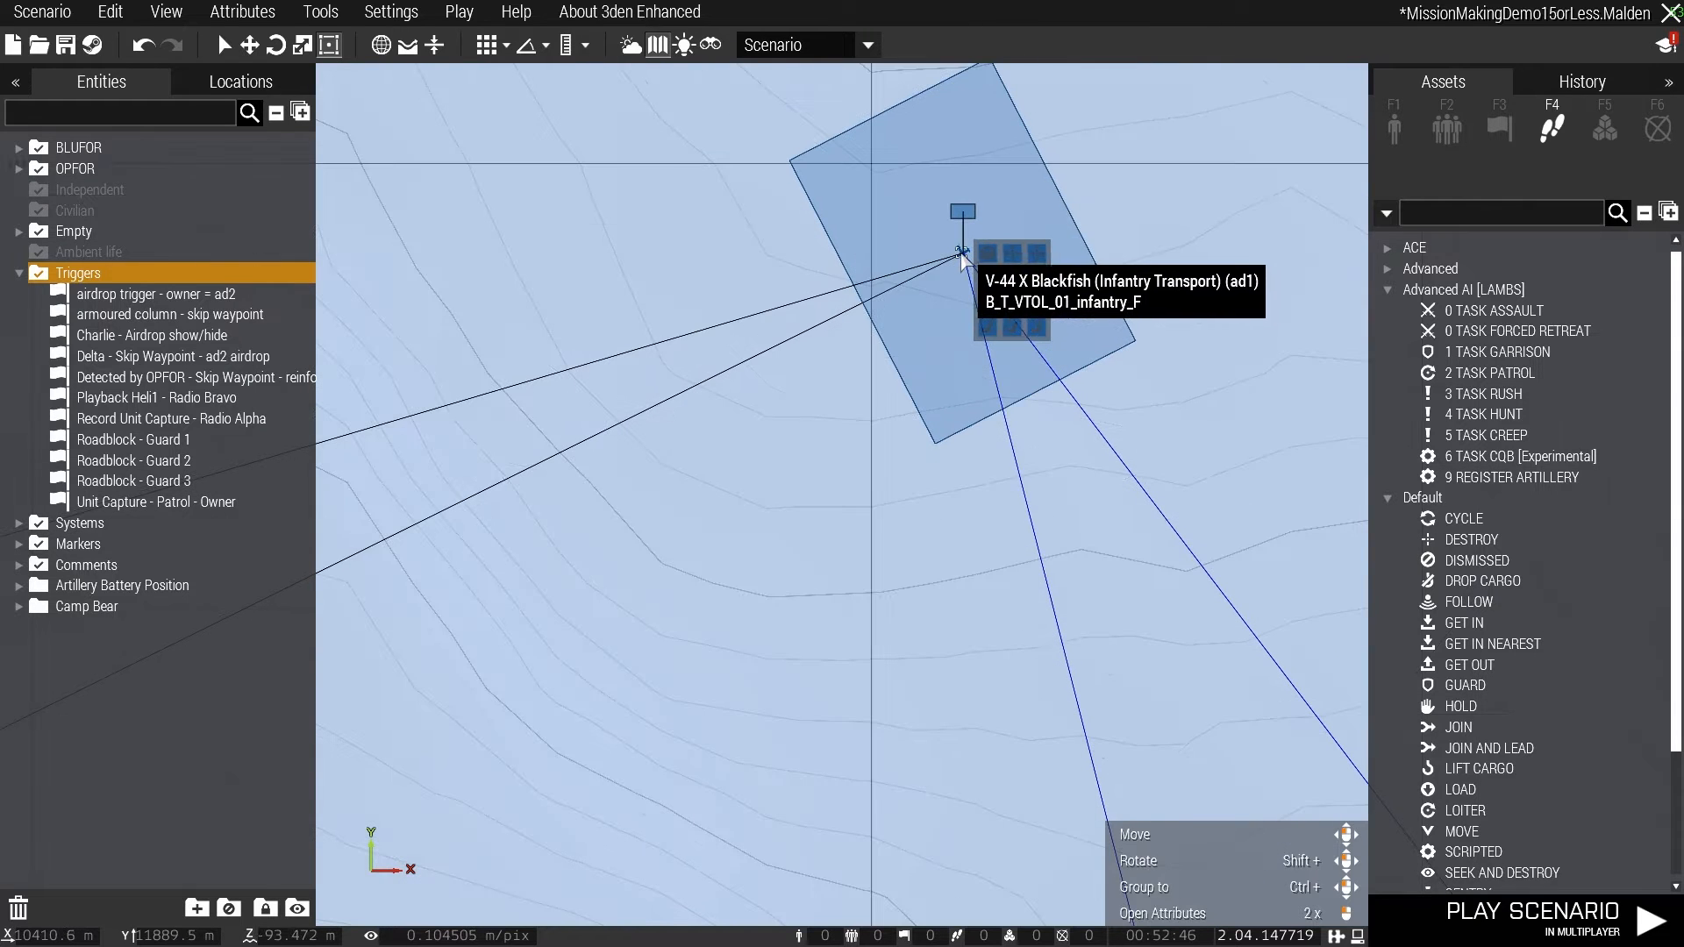
double_click(961, 256)
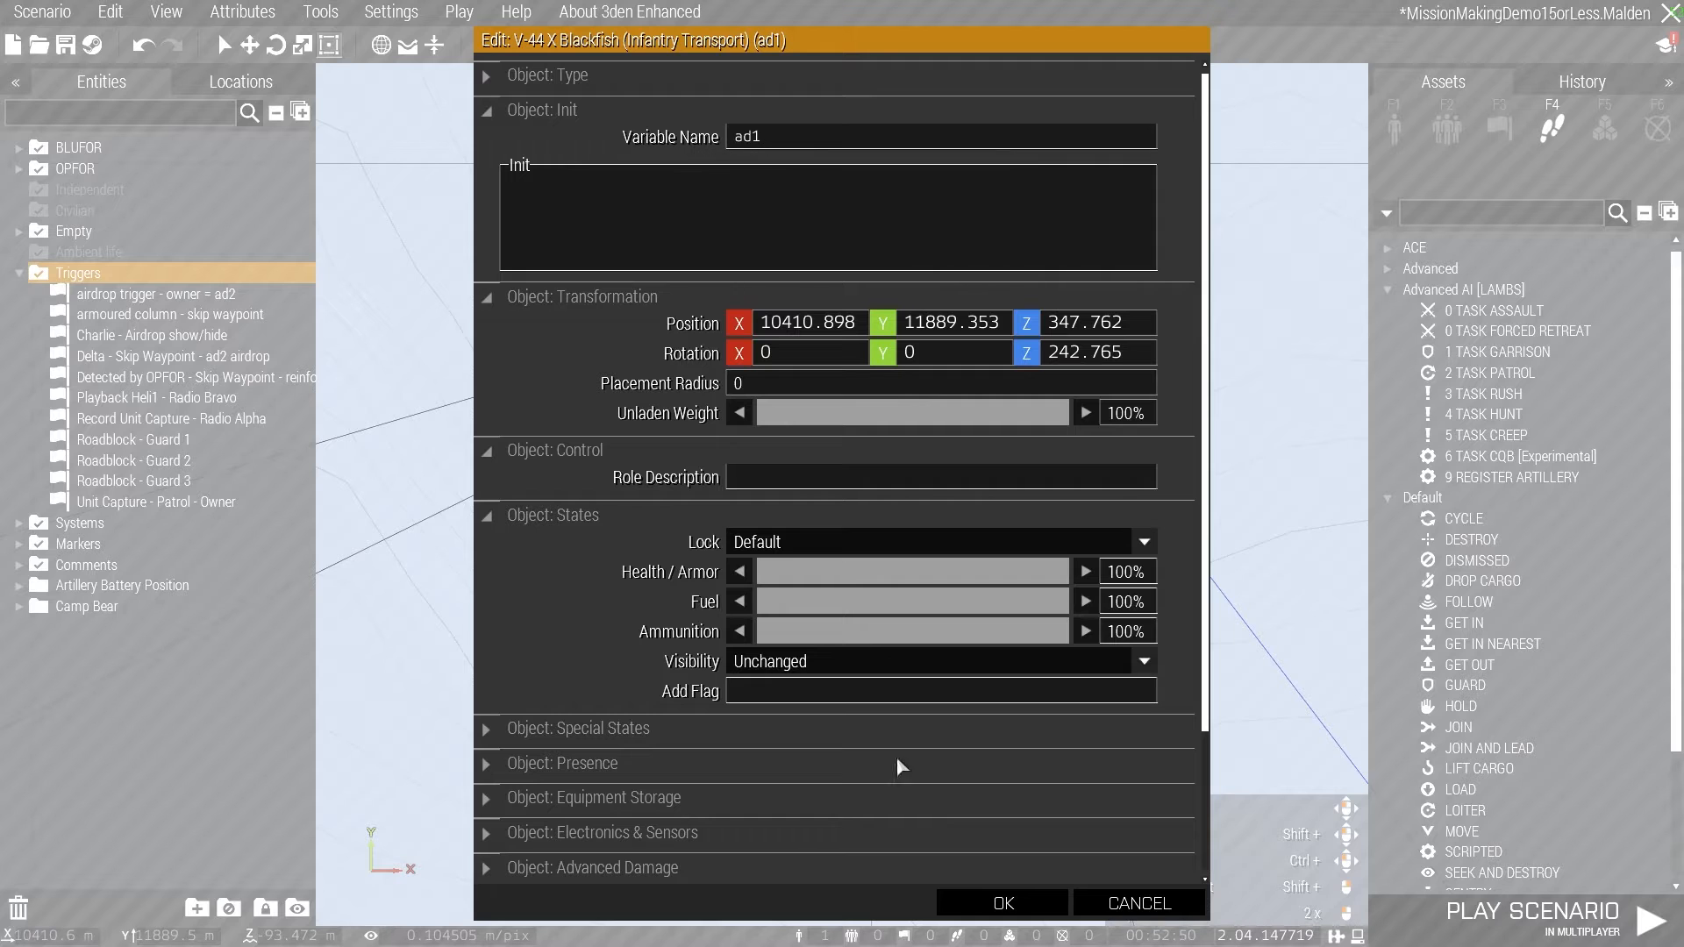
left_click(1043, 909)
- Examine the two Show / Hide modules synced to the infantry Blackfish and the settings of each
scroll(964, 596, "down", 10)
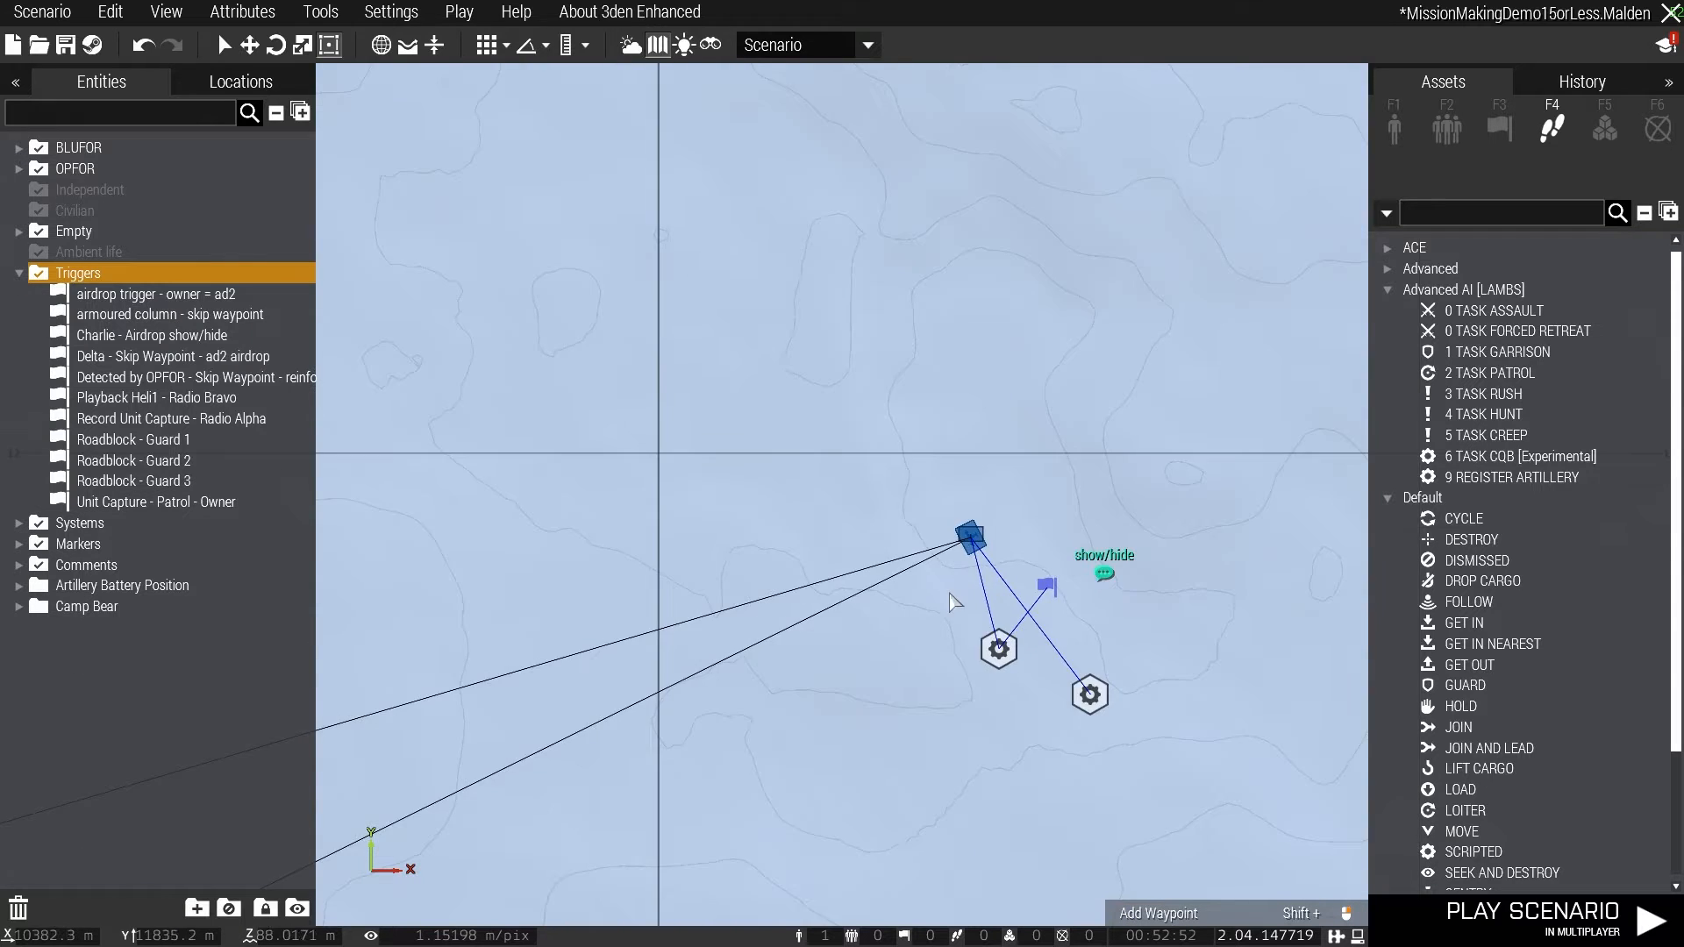
scroll(893, 627, "up", 2)
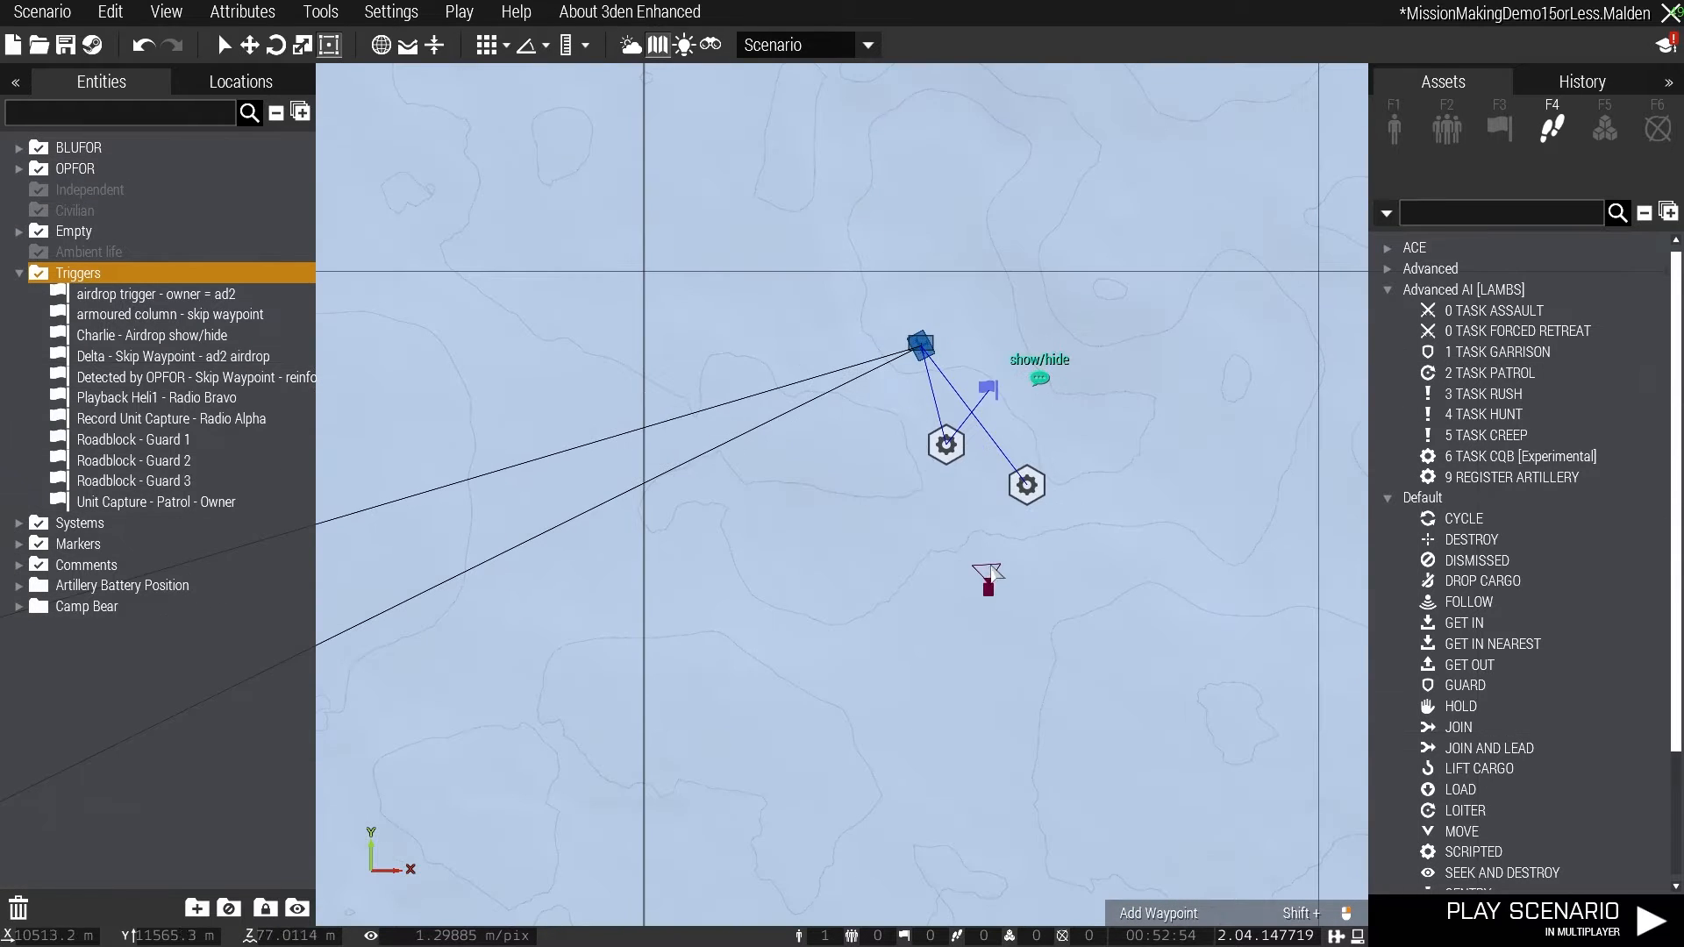
key("m")
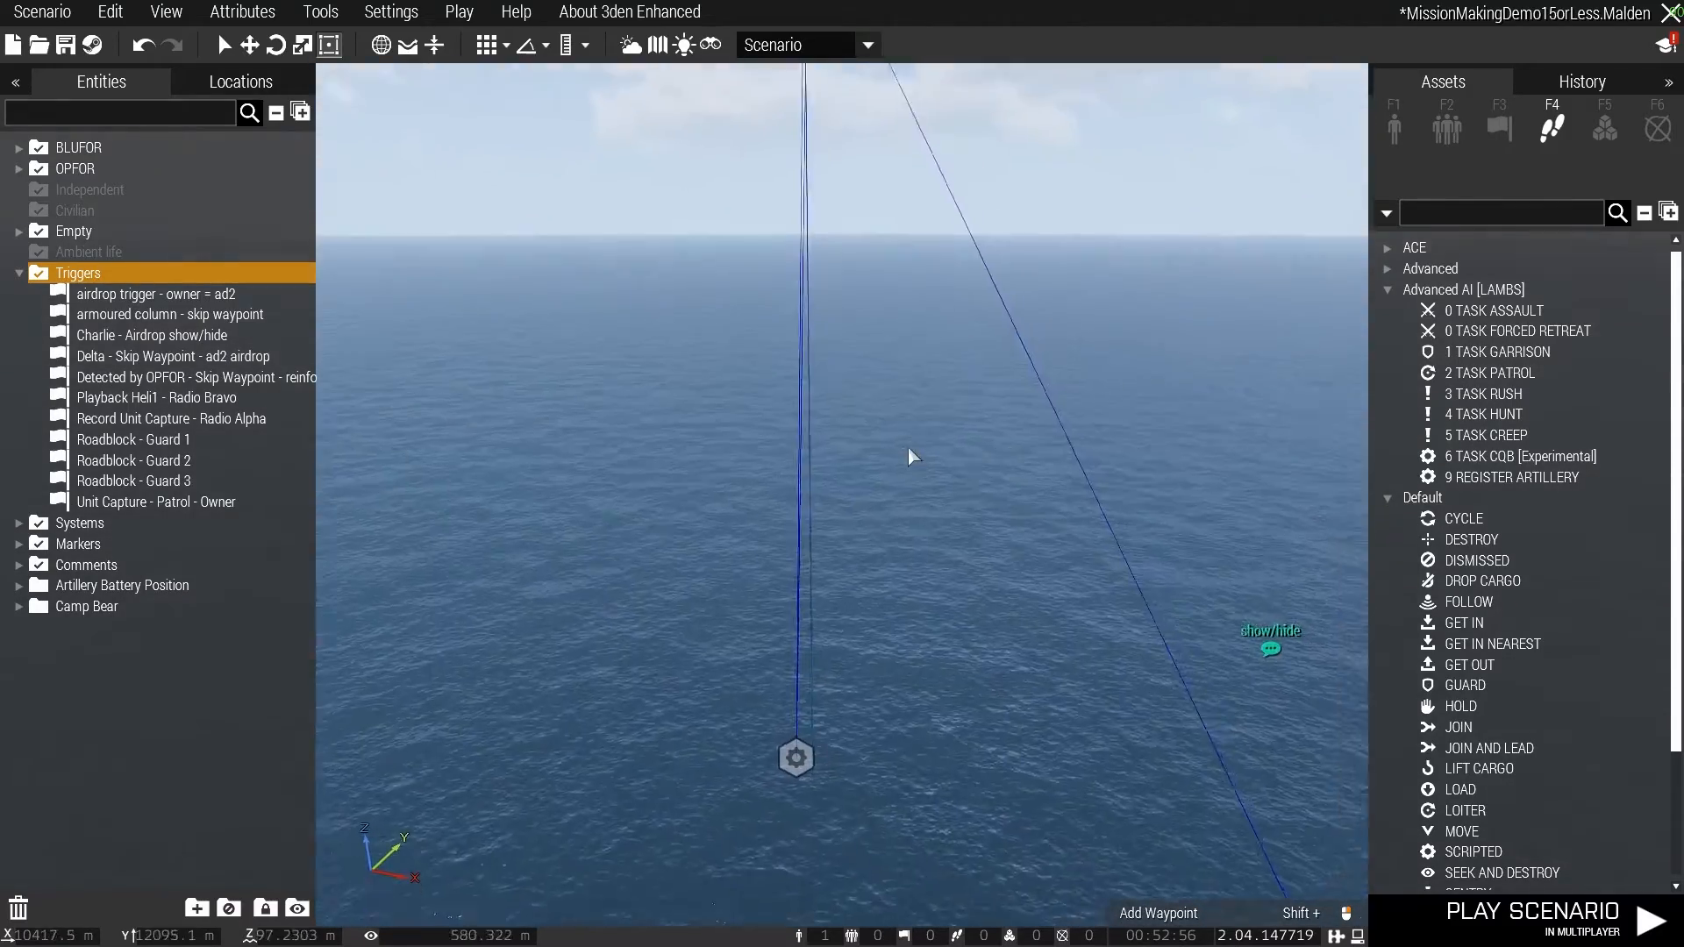
right_click_drag(908, 446, 912, 498)
key("q")
key("s")
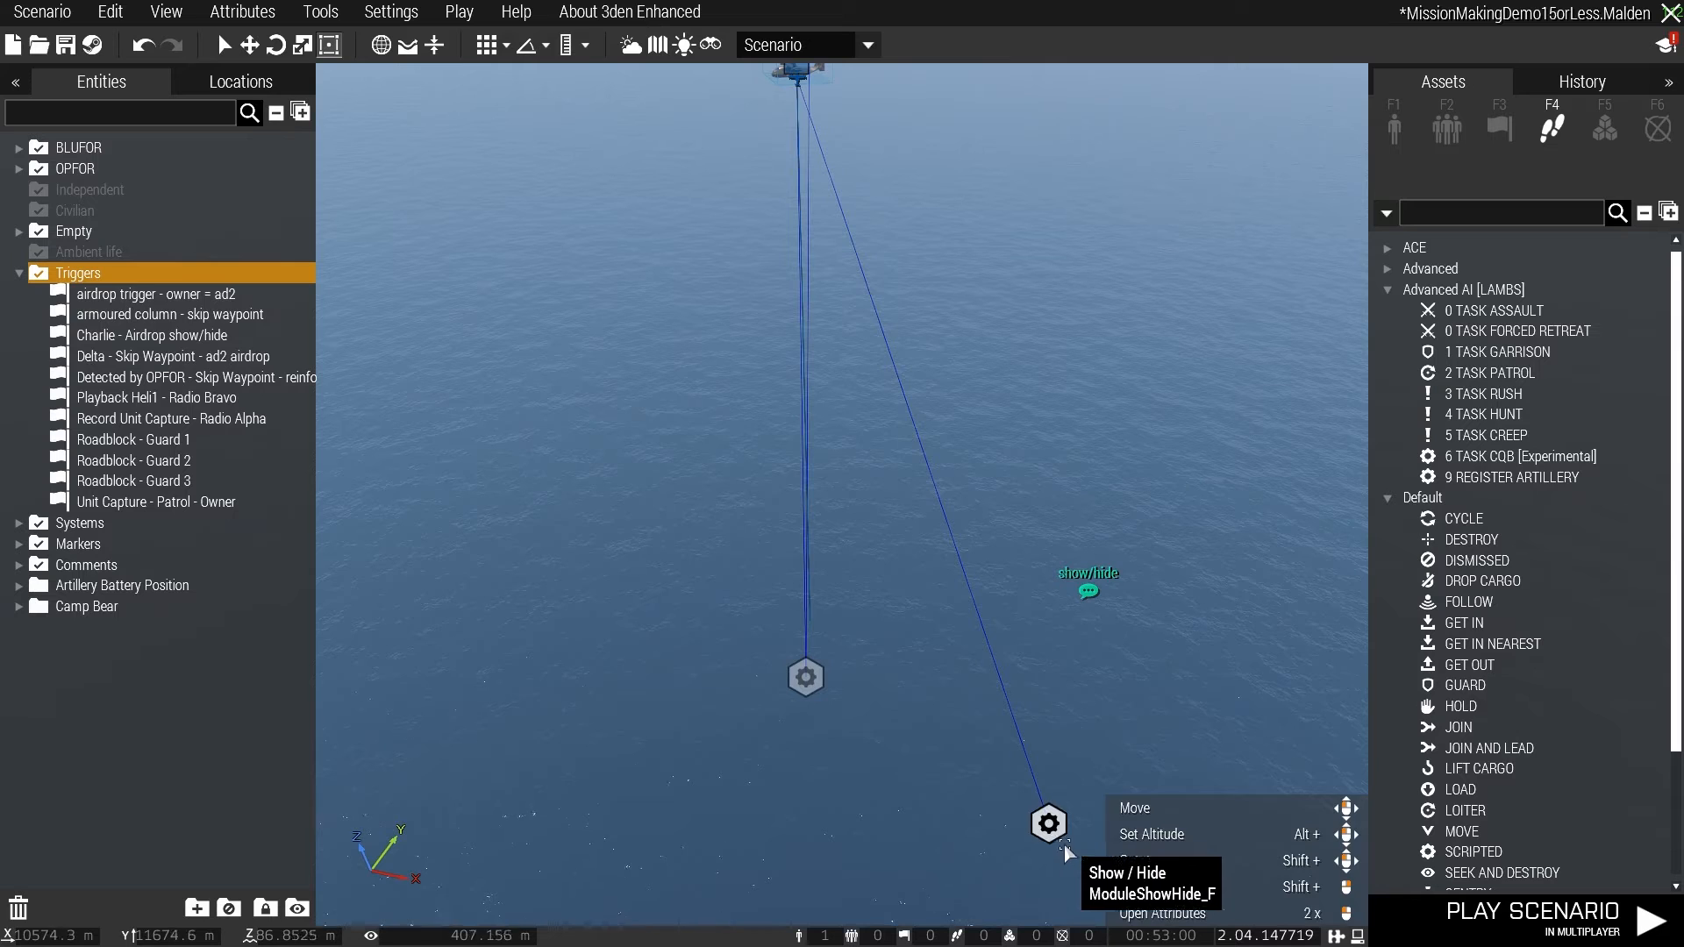
key("m")
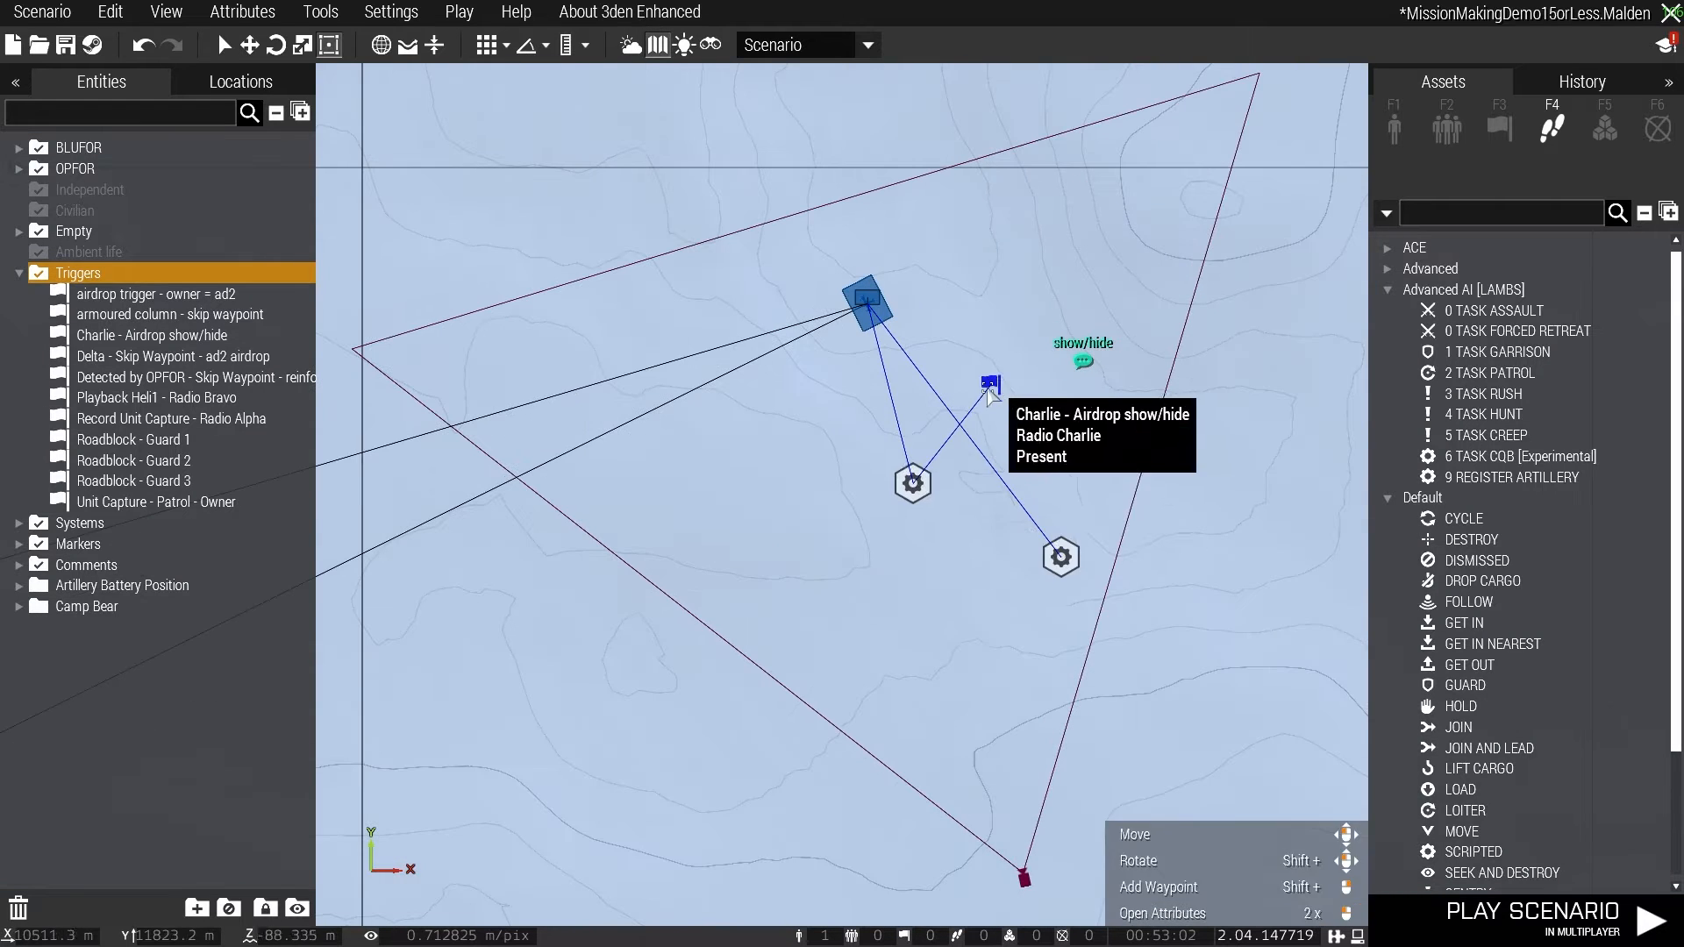
double_click(912, 483)
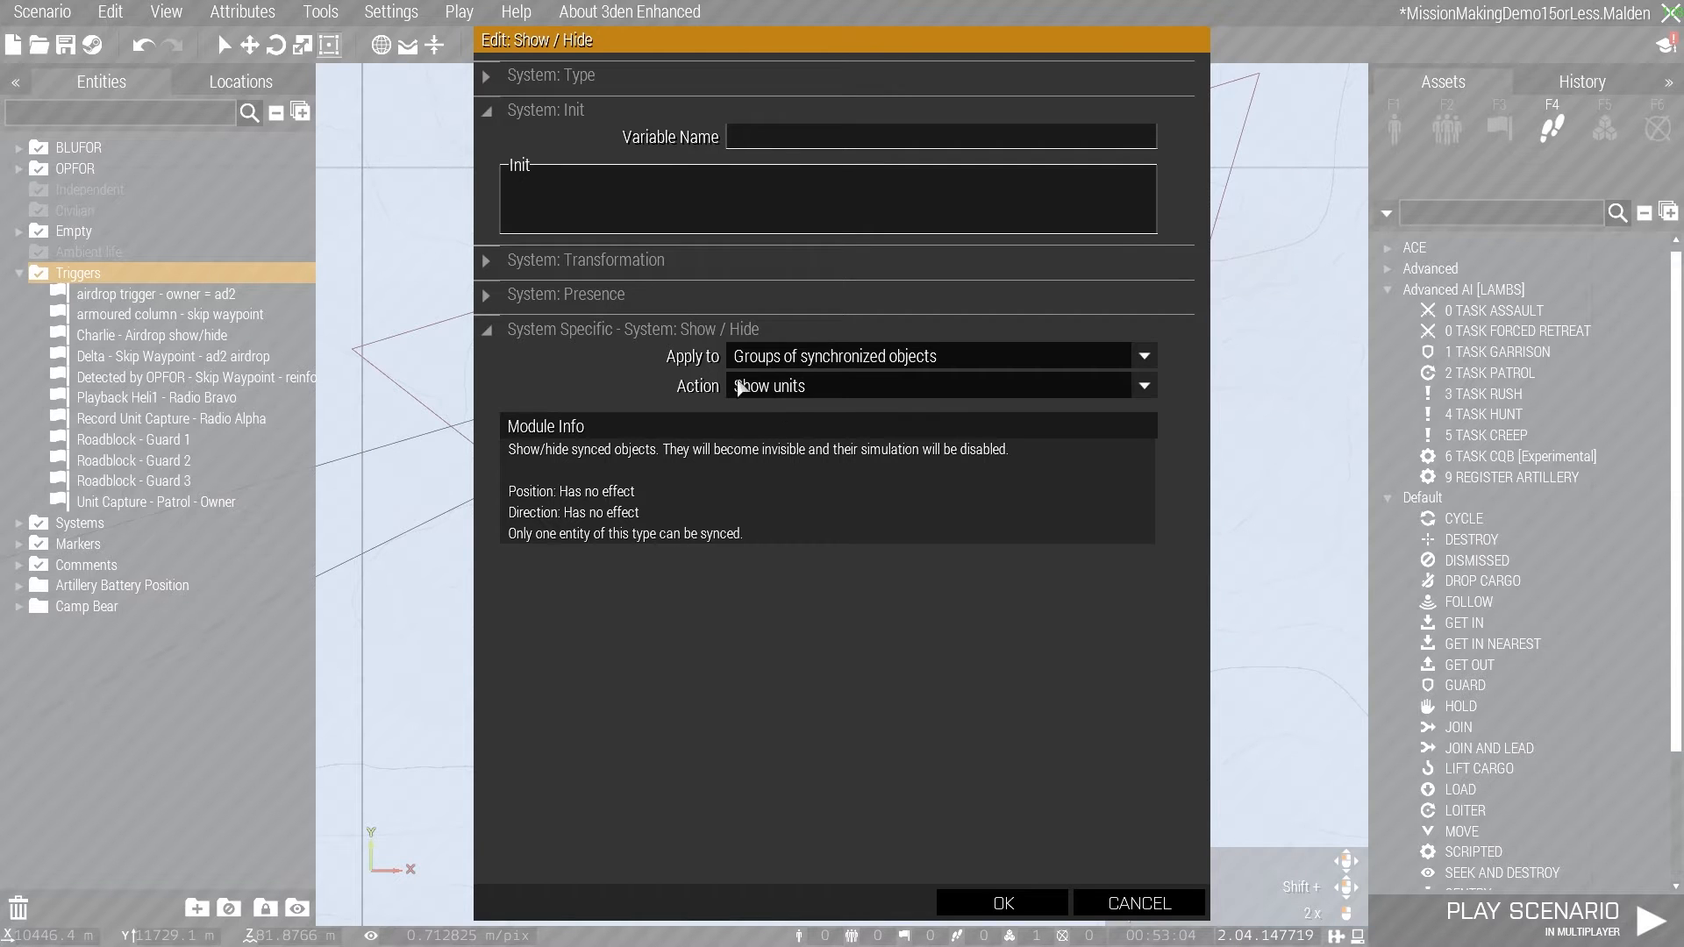
left_click(1004, 902)
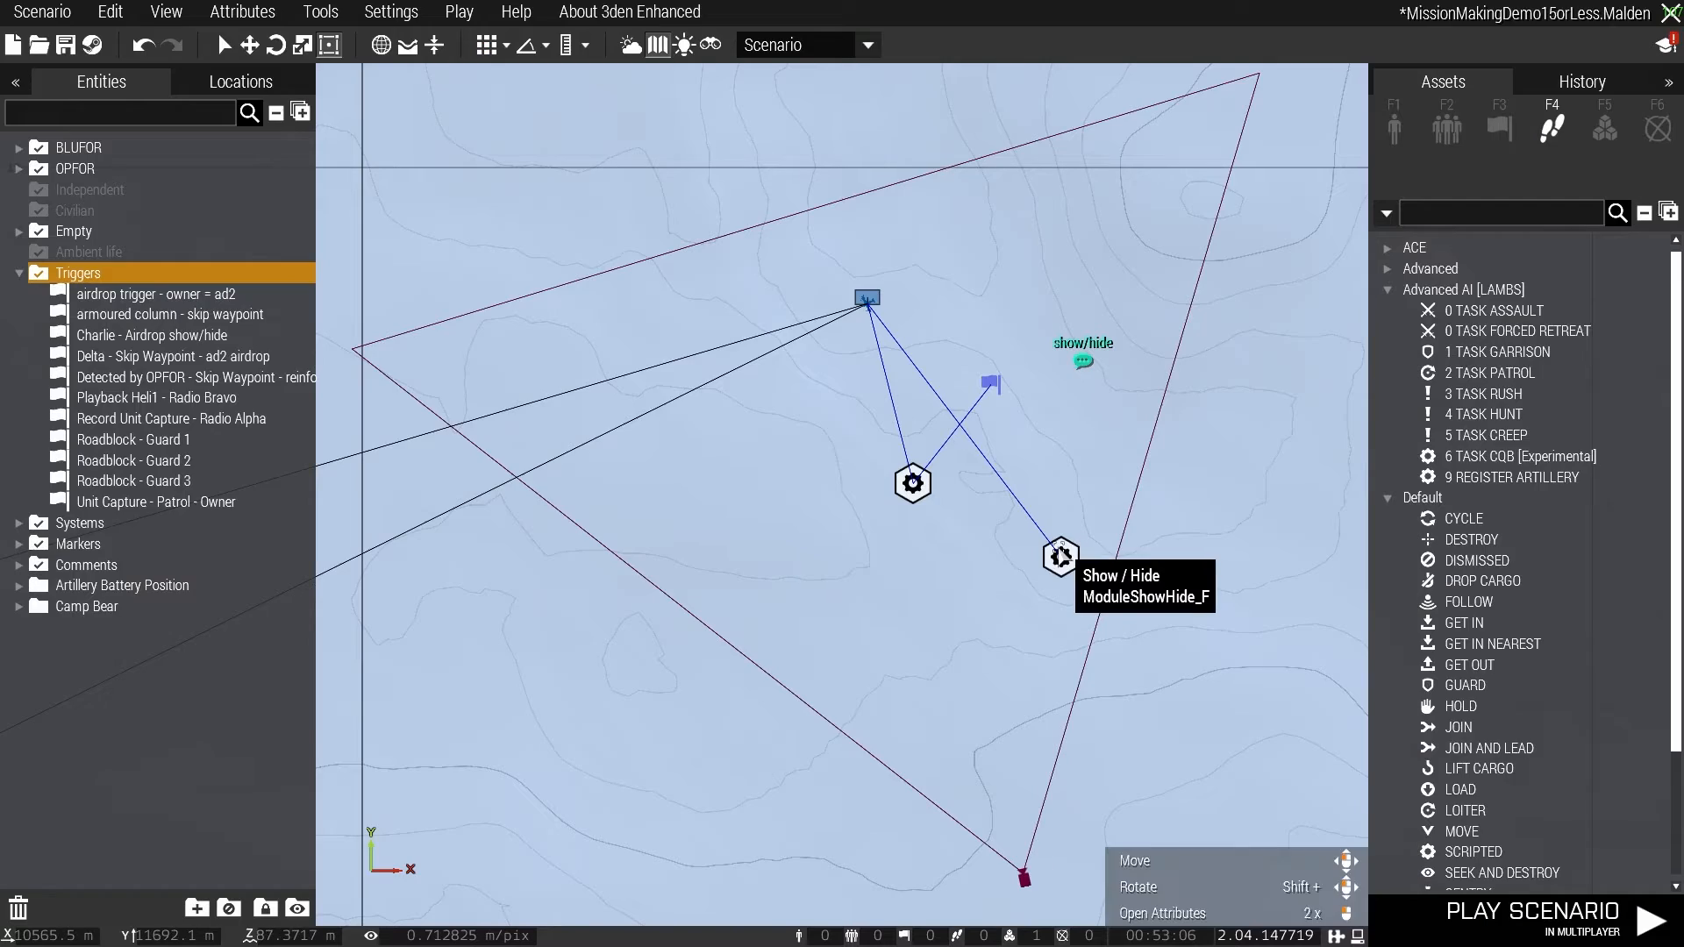
double_click(1056, 554)
left_click(1004, 904)
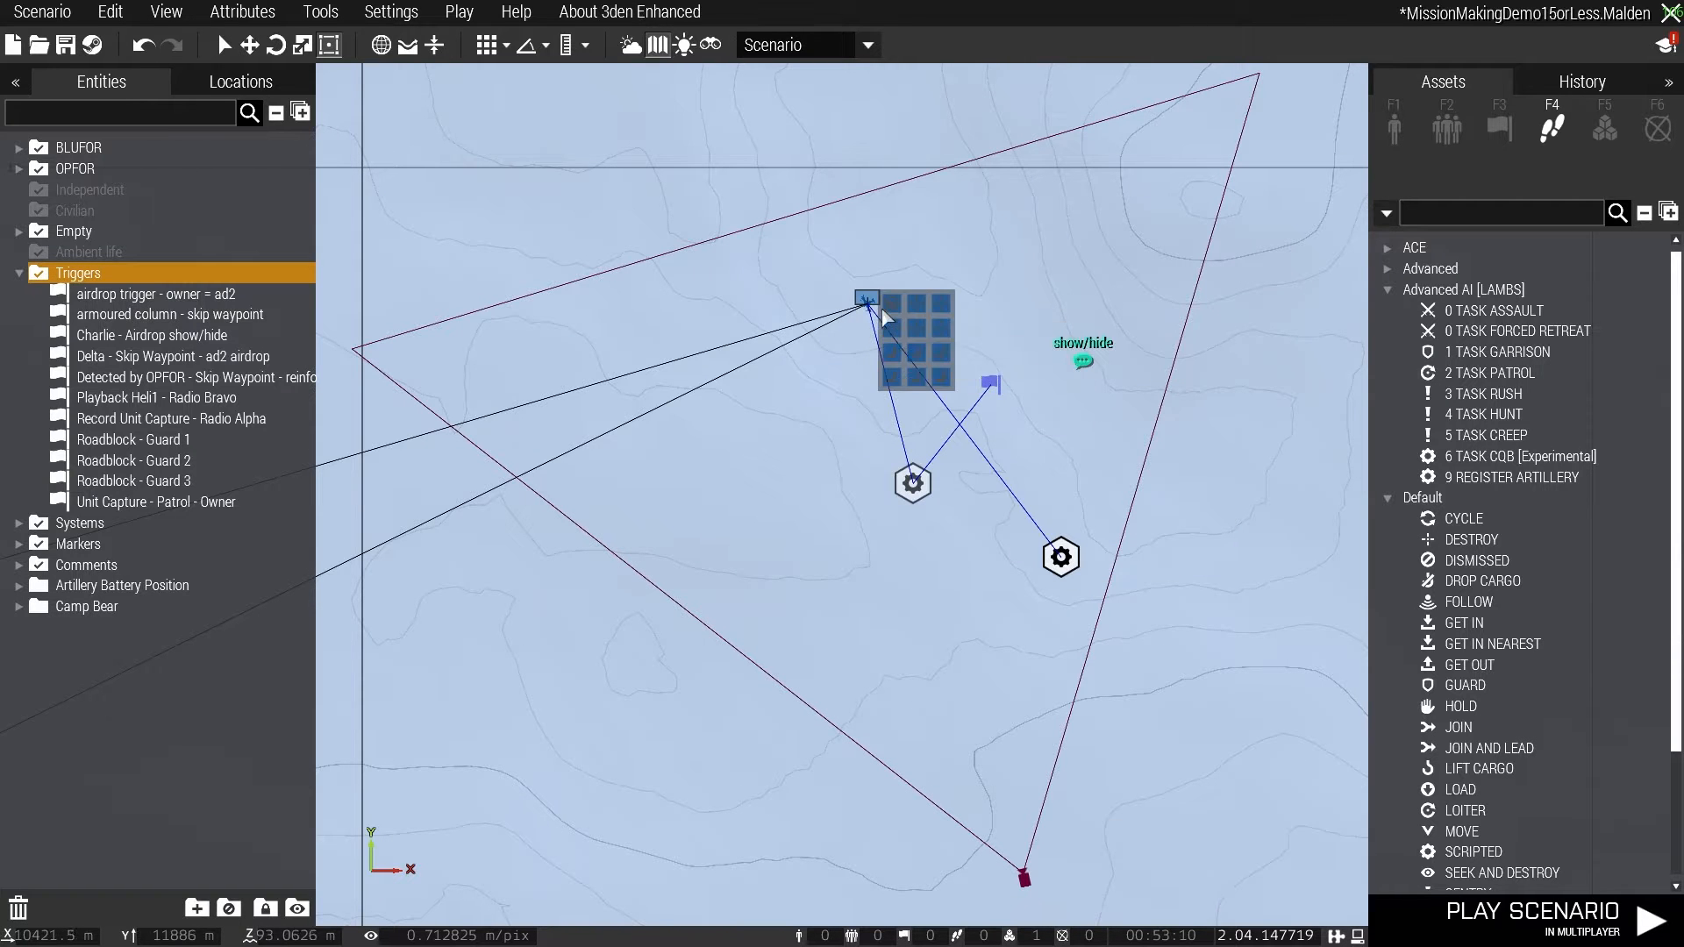
- Review the "Charlie - Airdrop show/hide" trigger's activation settings and the Blackfish's waypoint route across the map
double_click(990, 383)
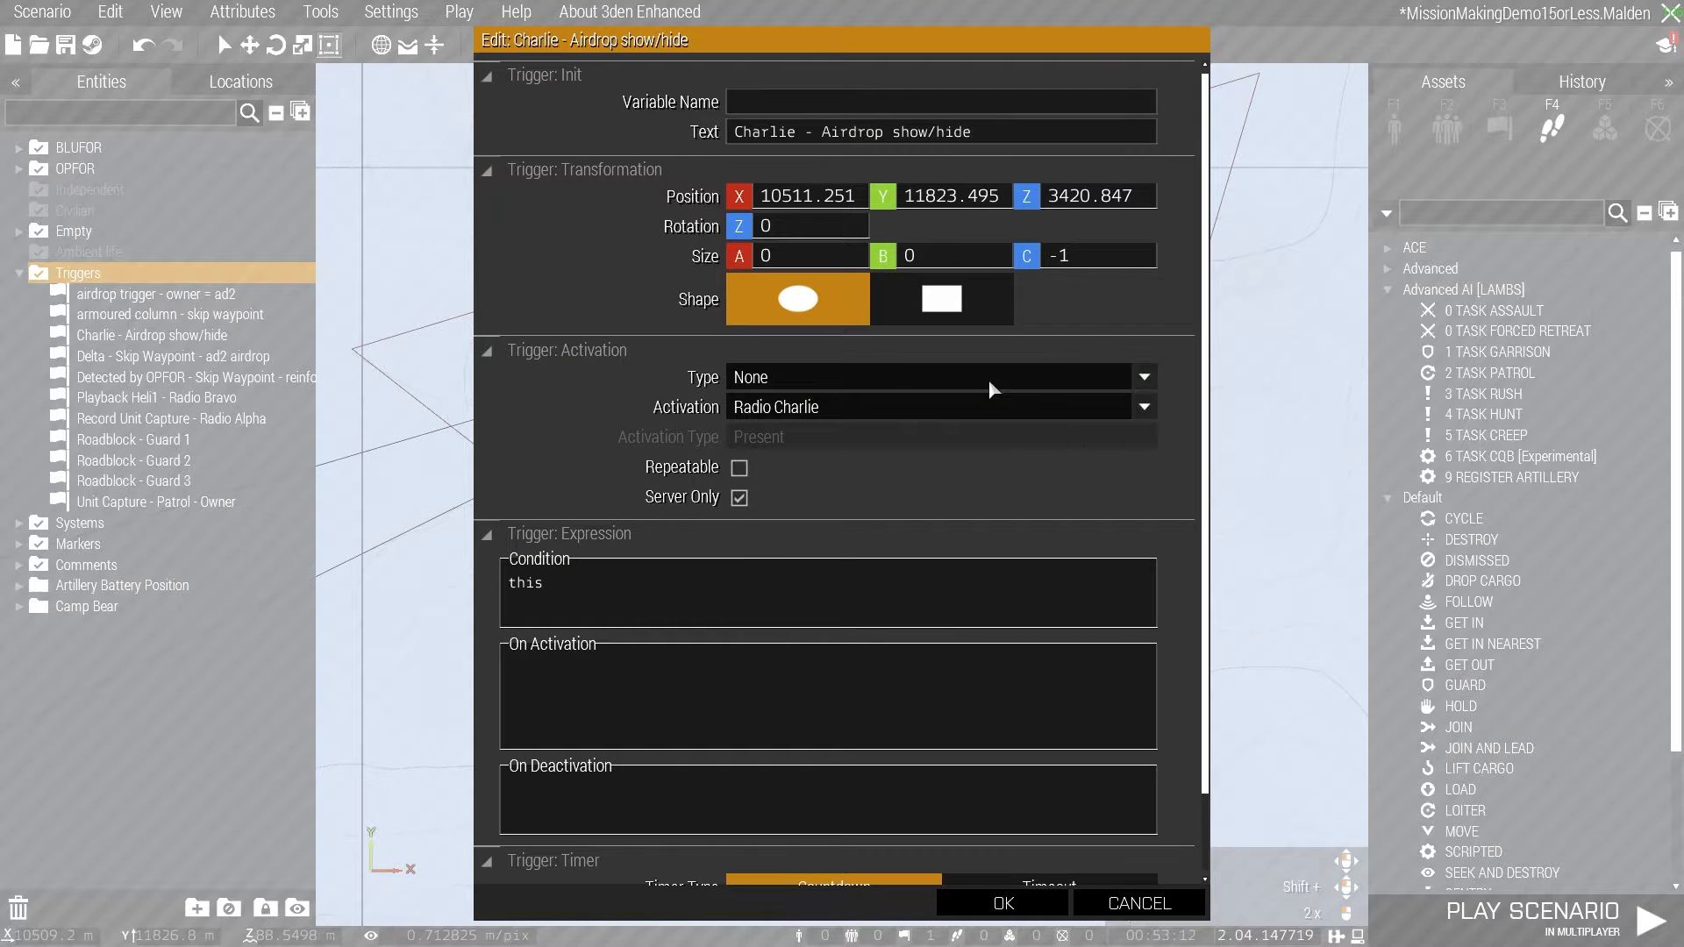
left_click(1004, 903)
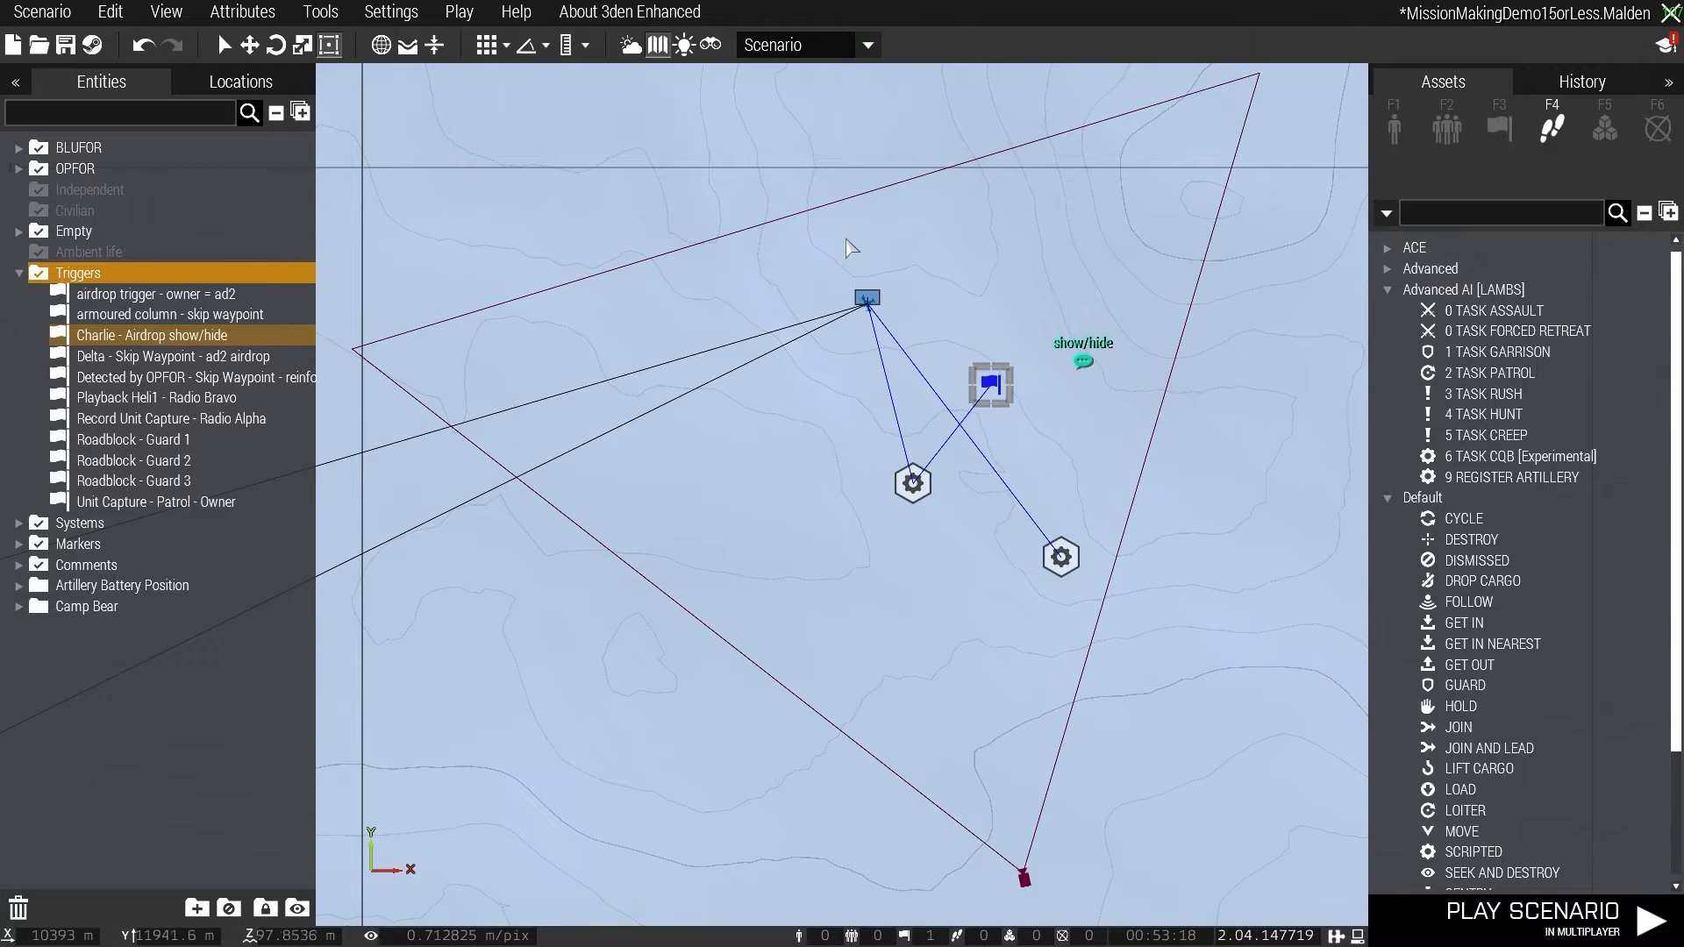
scroll(860, 224, "down", 8)
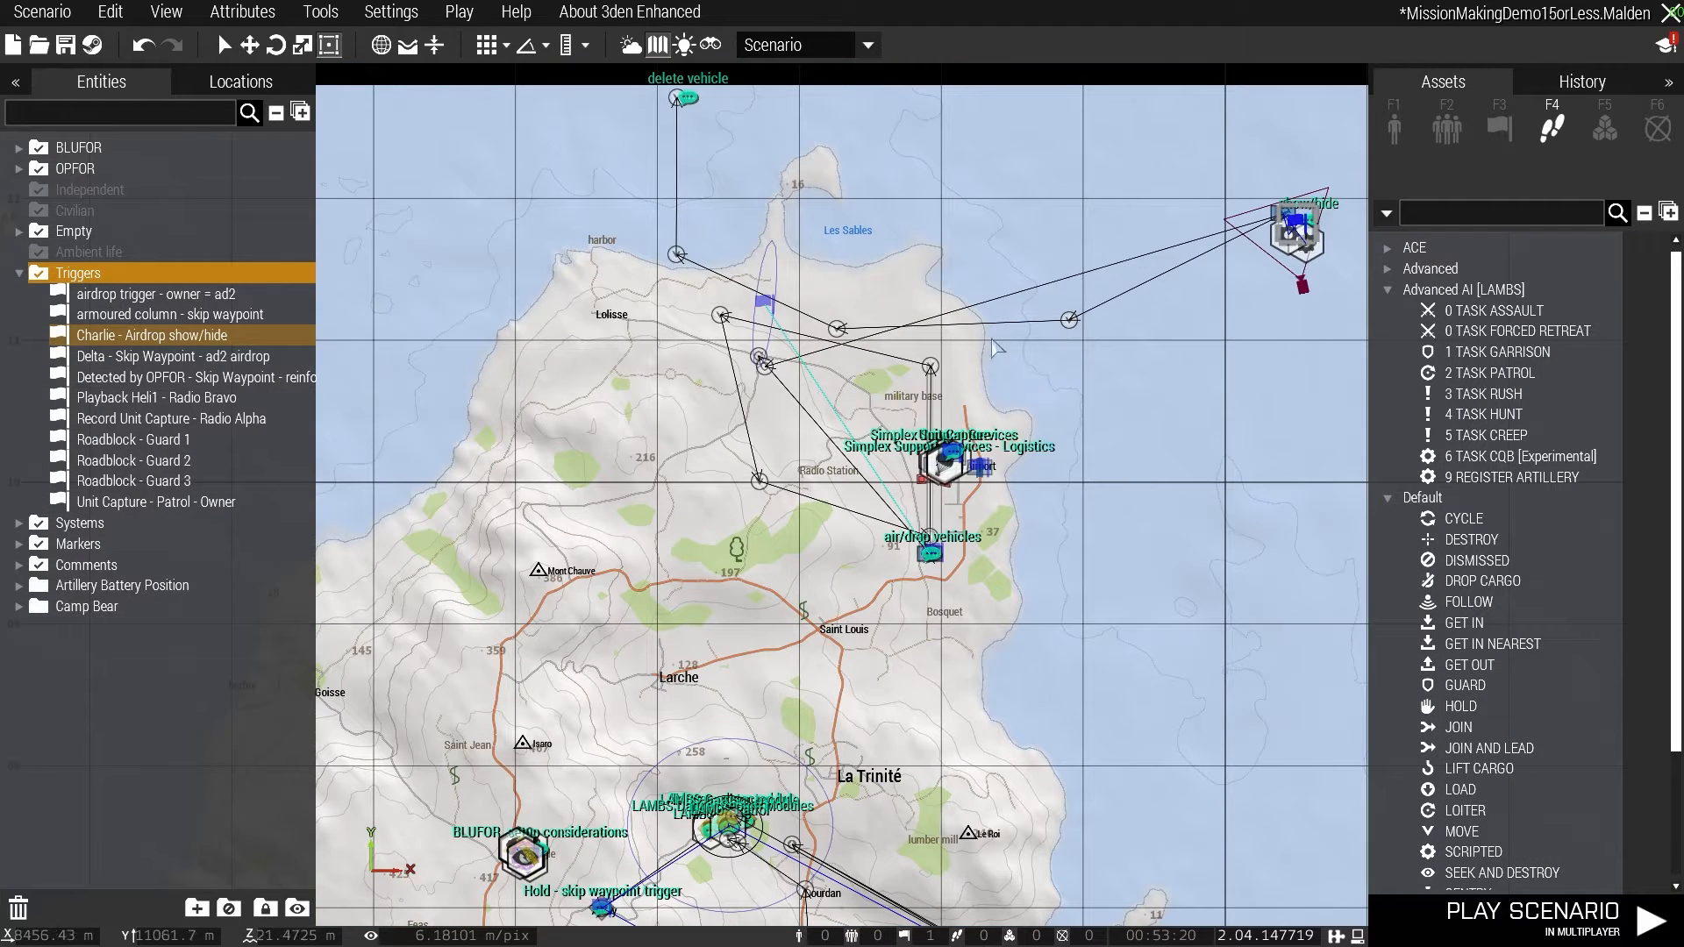
right_click_drag(1189, 290, 814, 451)
scroll(921, 378, "up", 5)
right_click_drag(320, 185, 900, 176)
right_click_drag(909, 330, 233, 275)
scroll(828, 356, "up", 7)
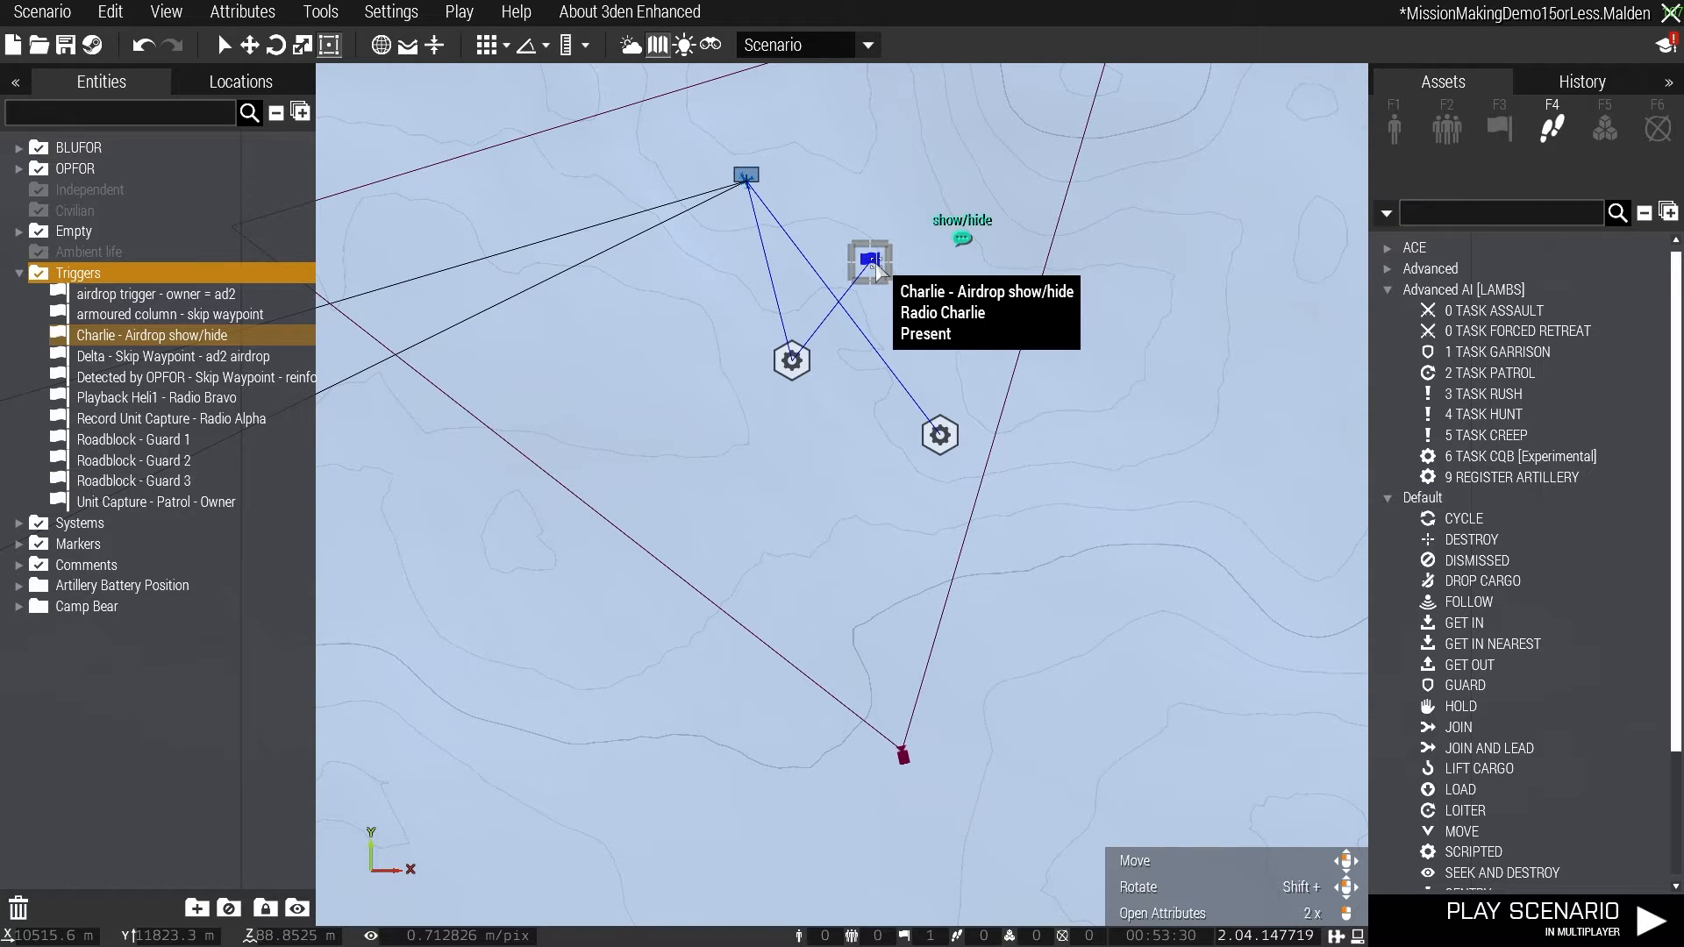
double_click(871, 262)
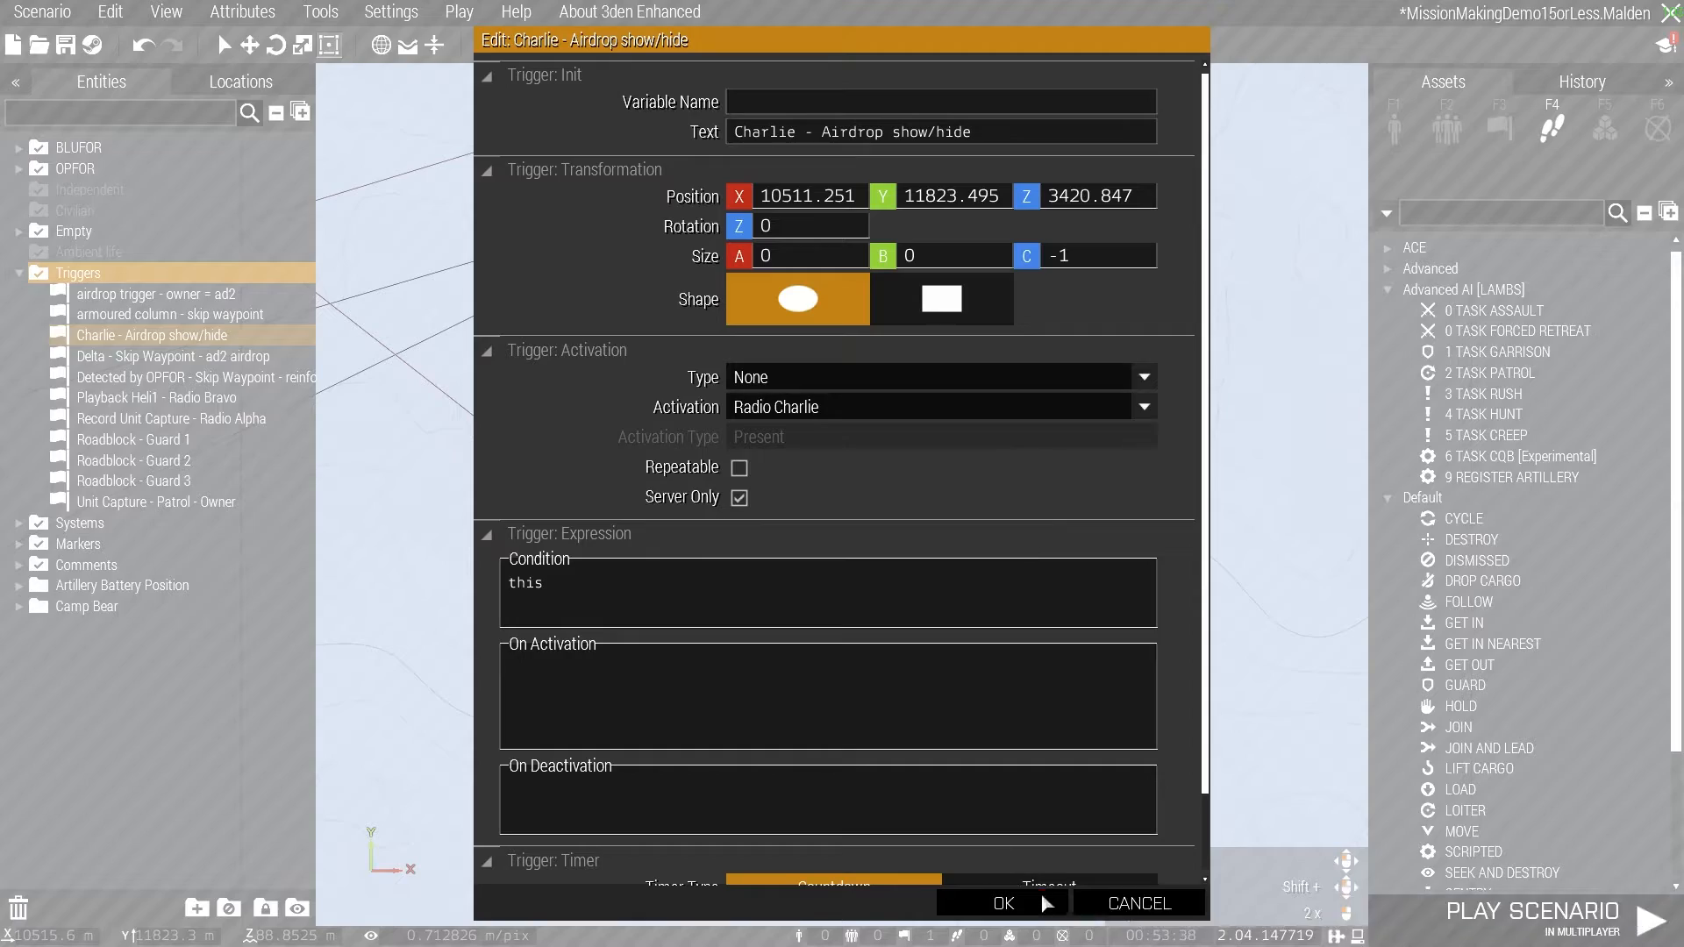
left_click(1004, 903)
- Review the attributes of the "Delta - Skip Waypoint - ad2 airdrop" trigger beside the air/drop vehicles
scroll(855, 653, "down", 6)
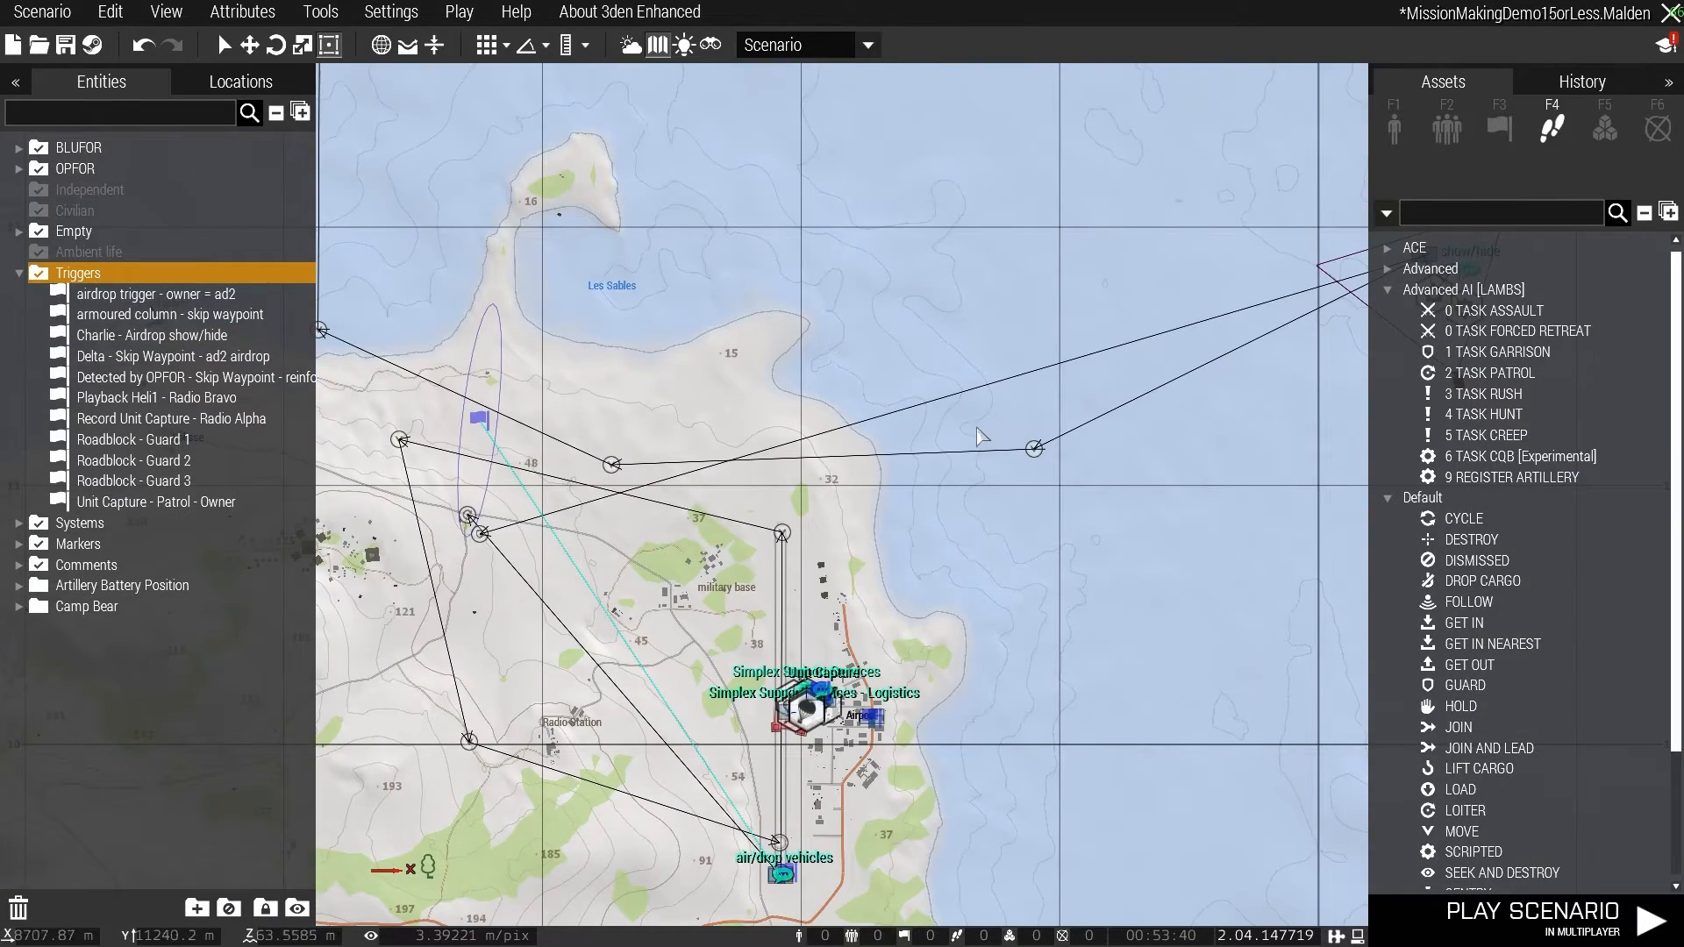
scroll(849, 857, "up", 6)
right_click_drag(849, 857, 1081, 171)
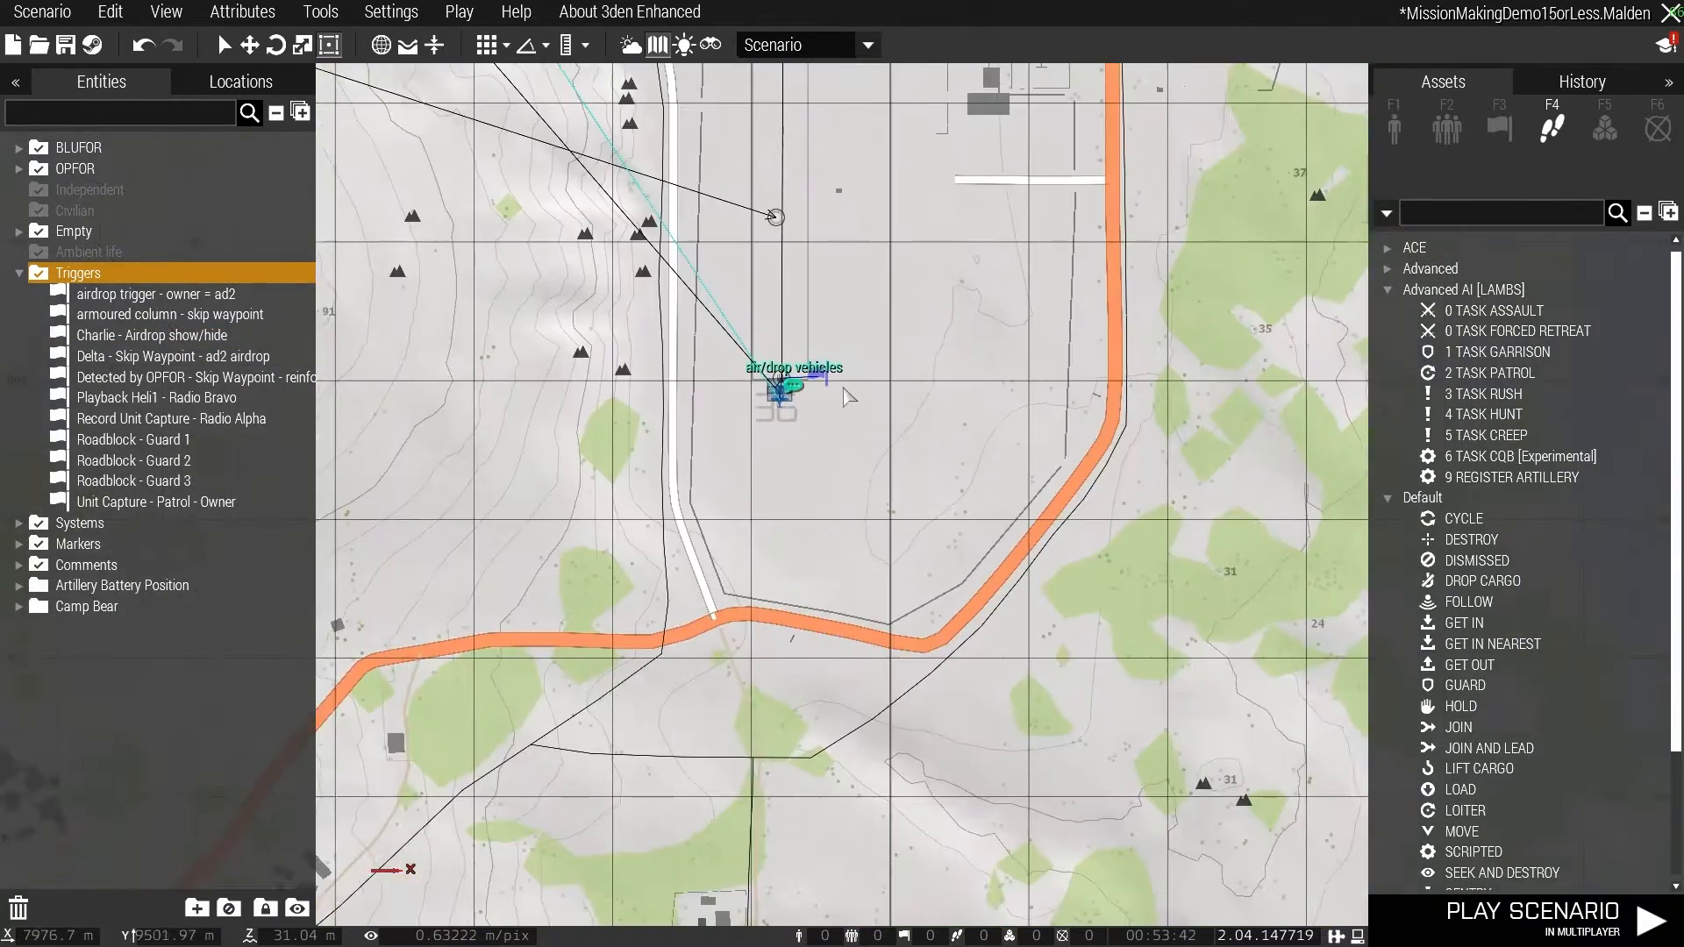
scroll(822, 399, "up", 3)
left_click(815, 349)
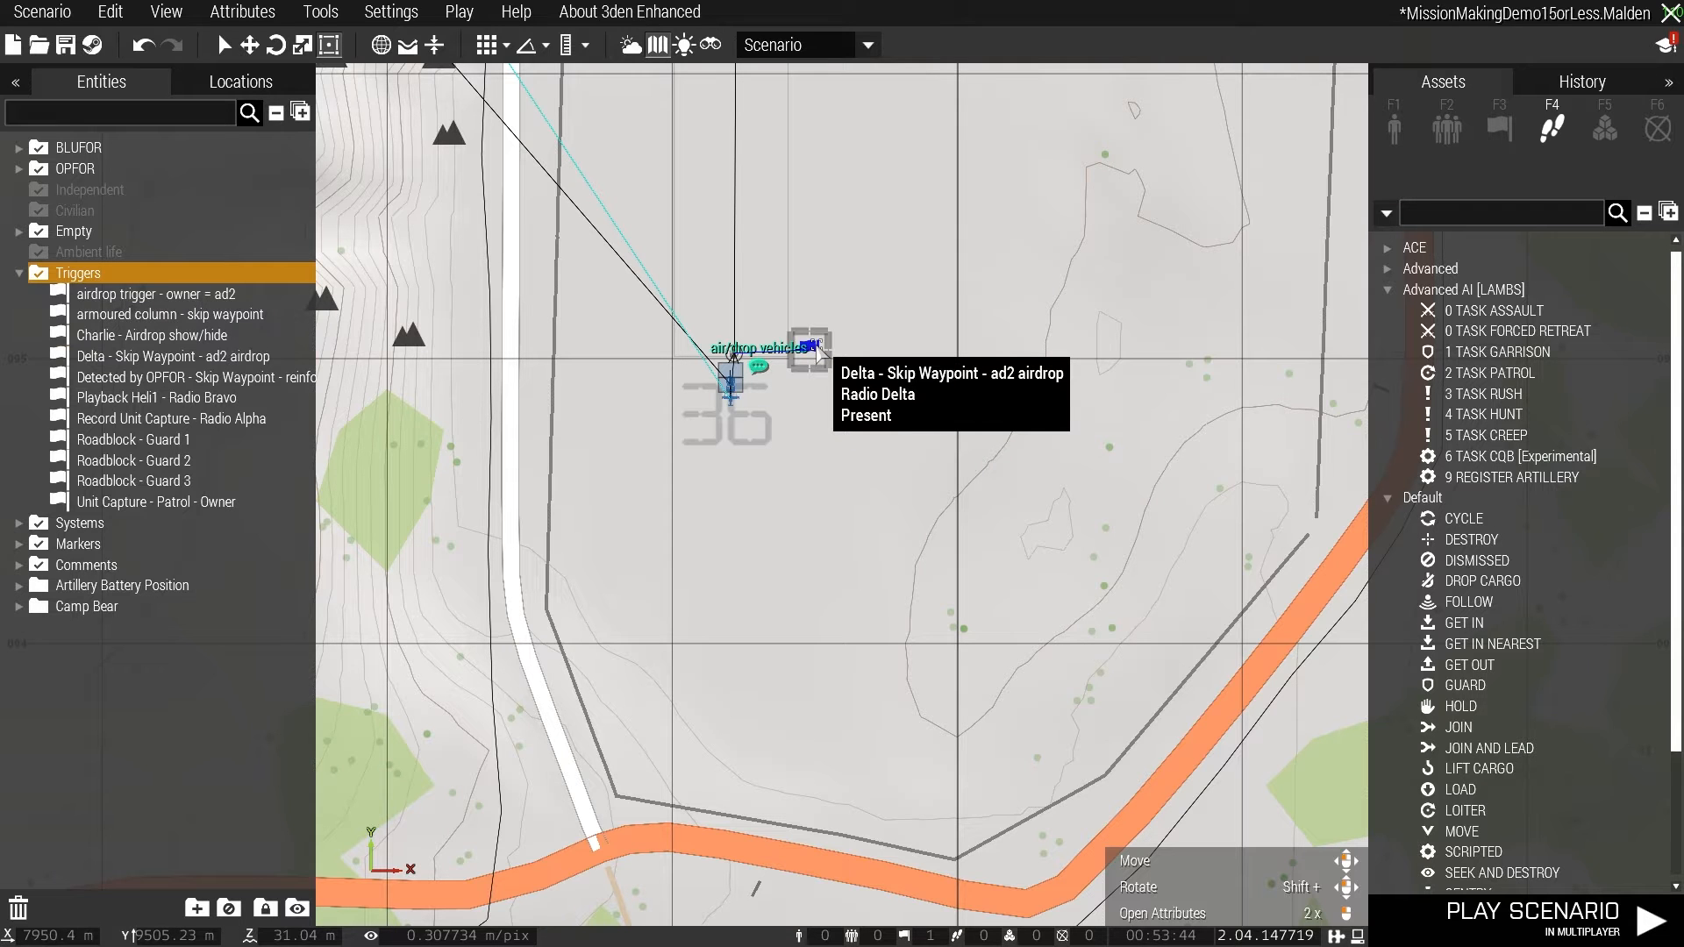
double_click(815, 349)
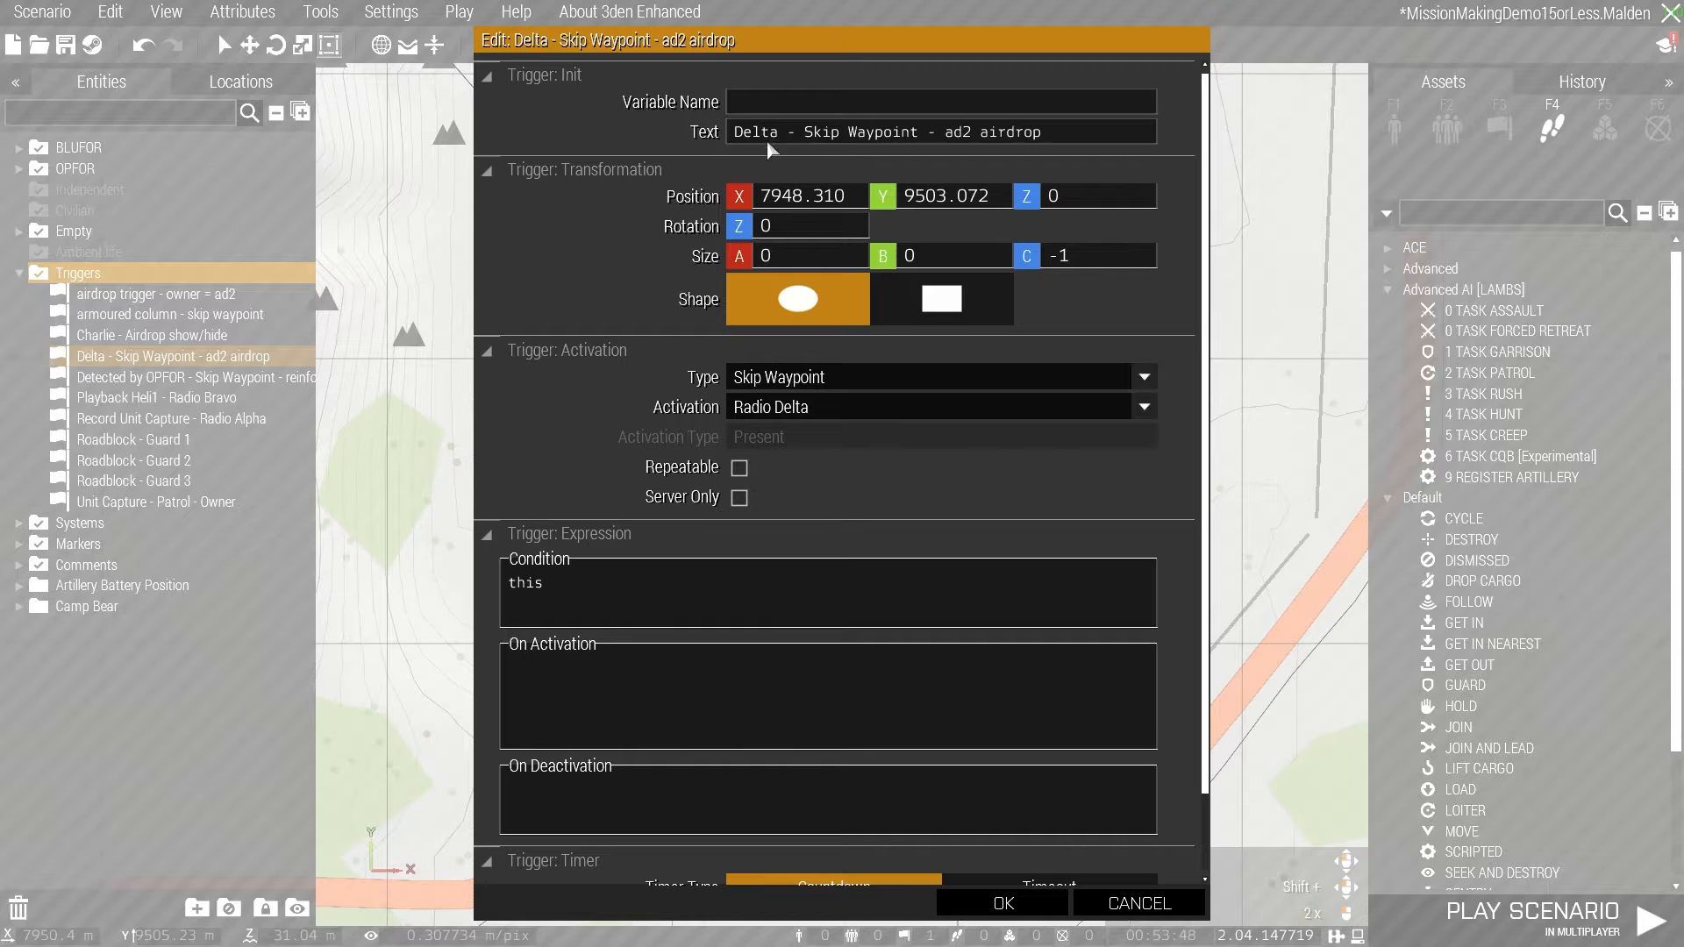
left_click(1004, 905)
- Examine the V-44 X Blackfish (Vehicle Transport) ad2 with its loaded vehicle, and follow its link to the airdrop trigger area
scroll(714, 360, "up", 6)
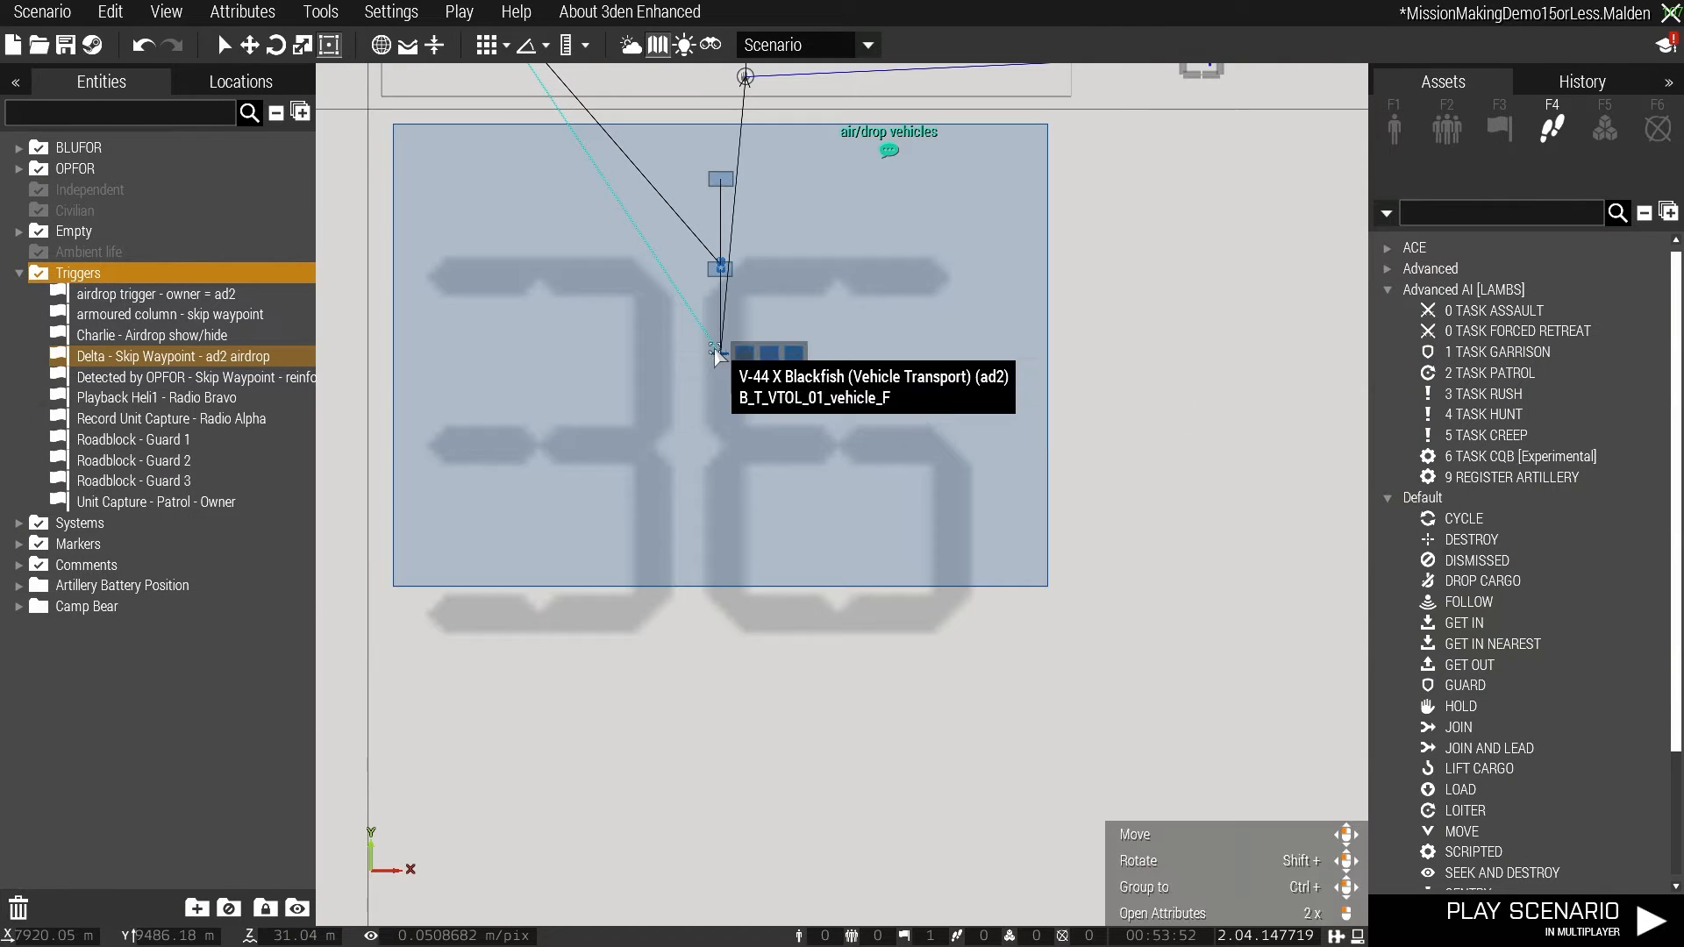
scroll(734, 360, "down", 4)
scroll(734, 328, "down", 8)
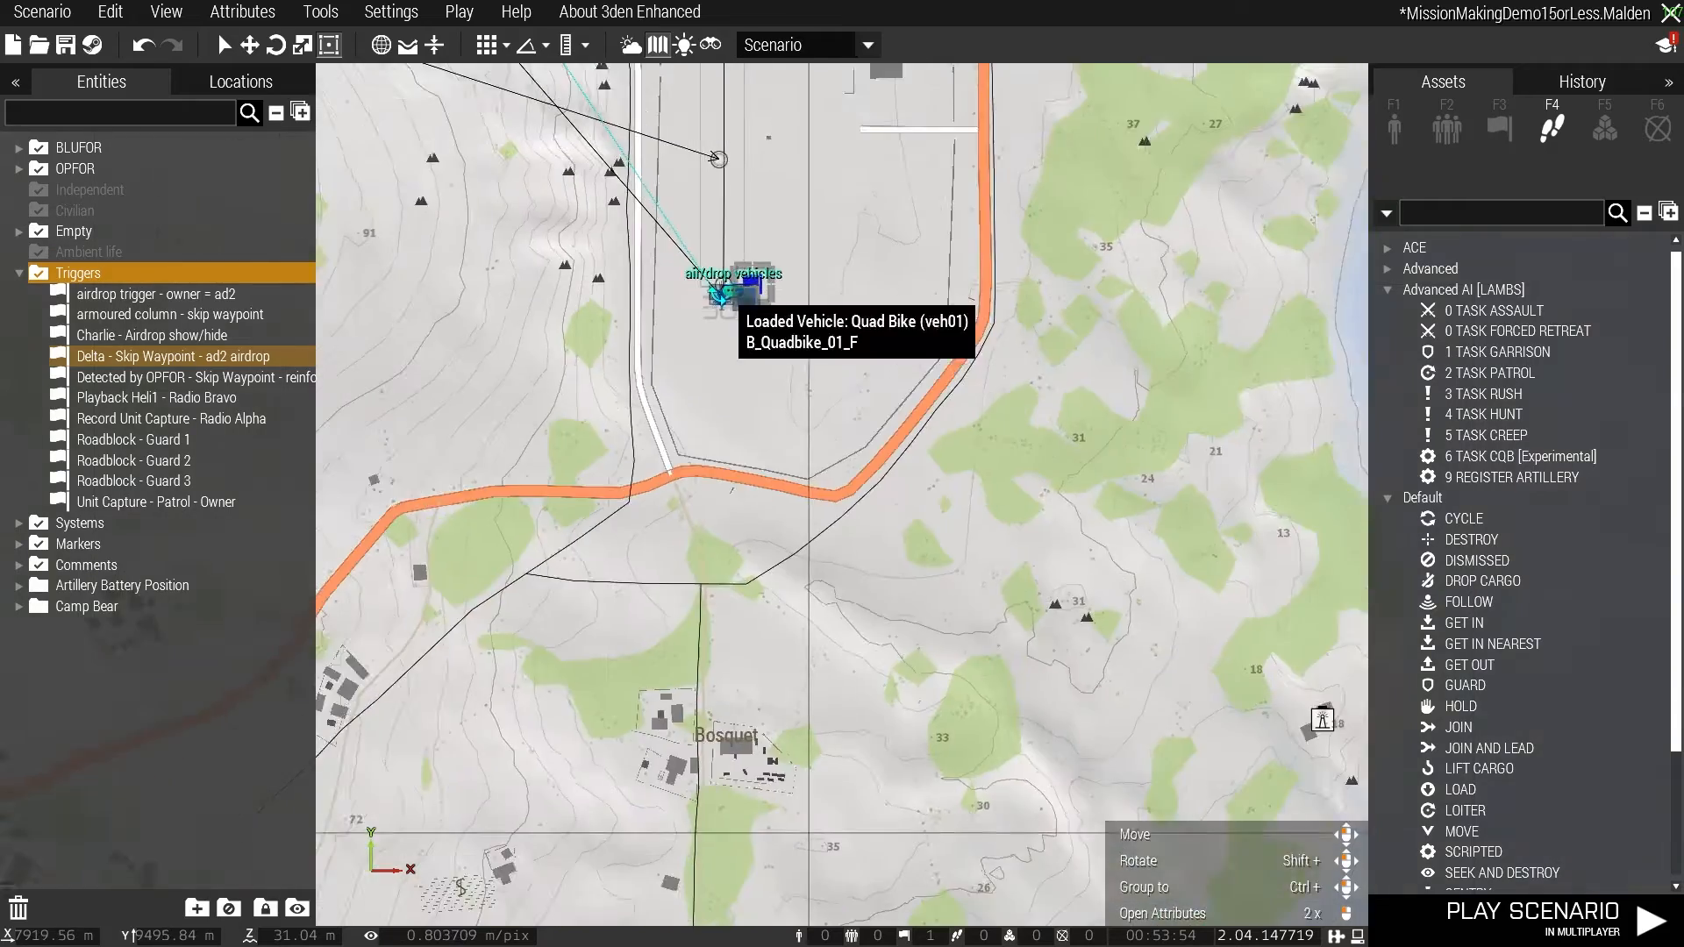
scroll(736, 406, "up", 2)
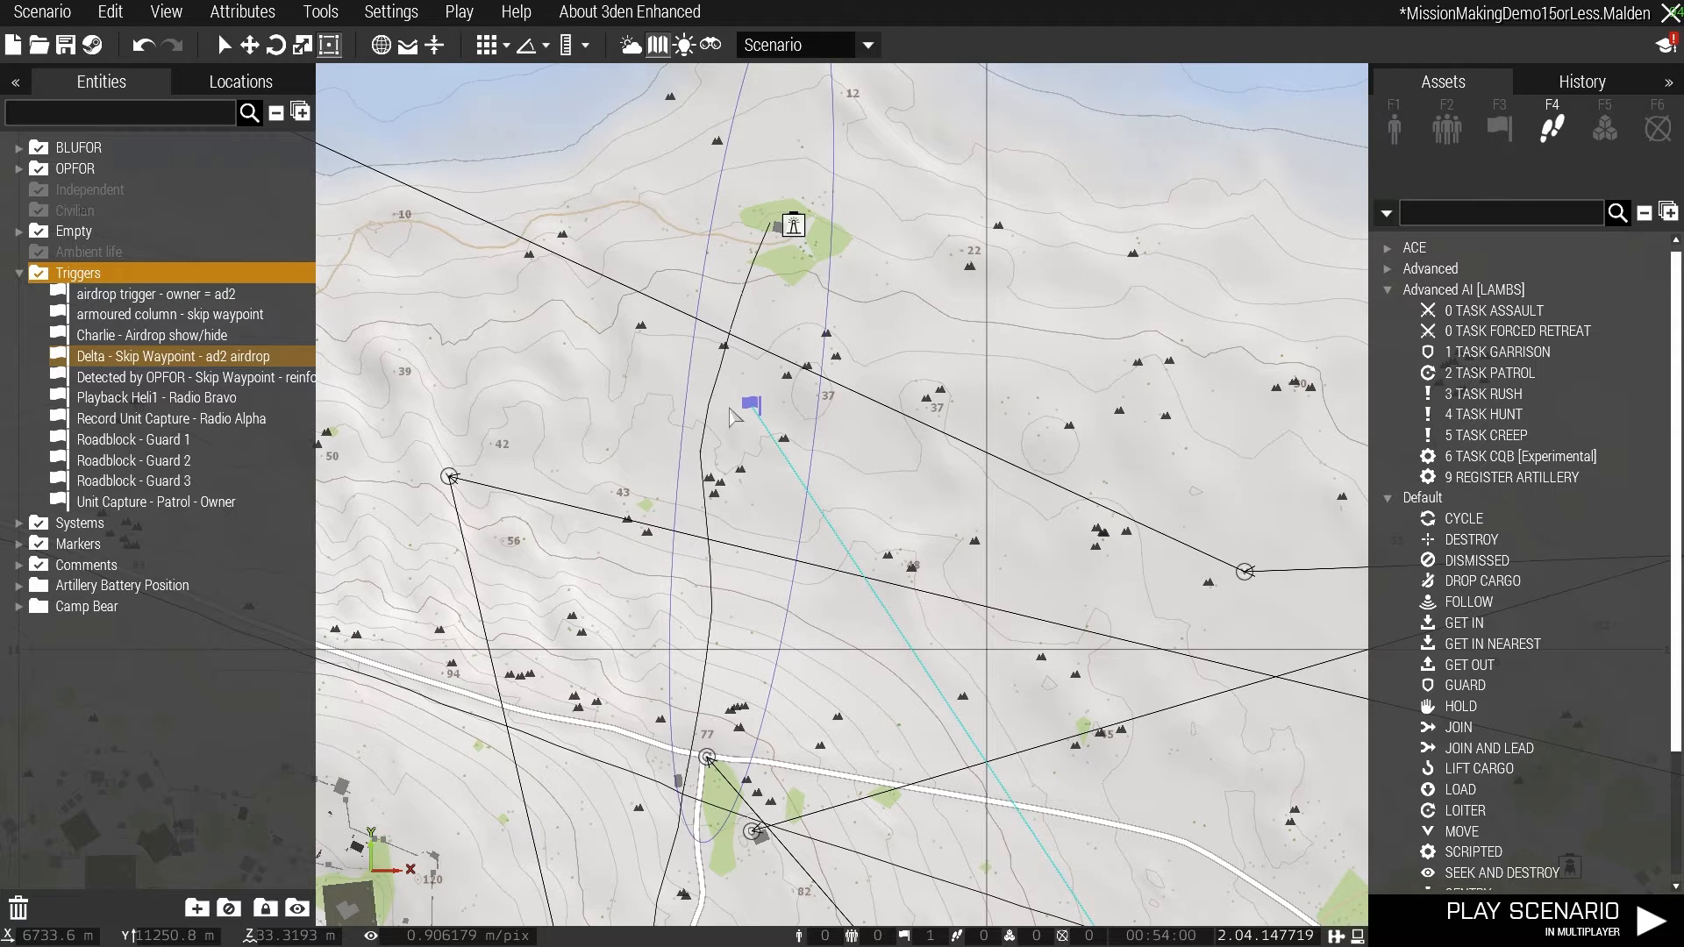
- Review the attributes of the "airdrop trigger - owner = ad2" trigger, including its Owner Only activation and setVehicleCargo expression
double_click(750, 406)
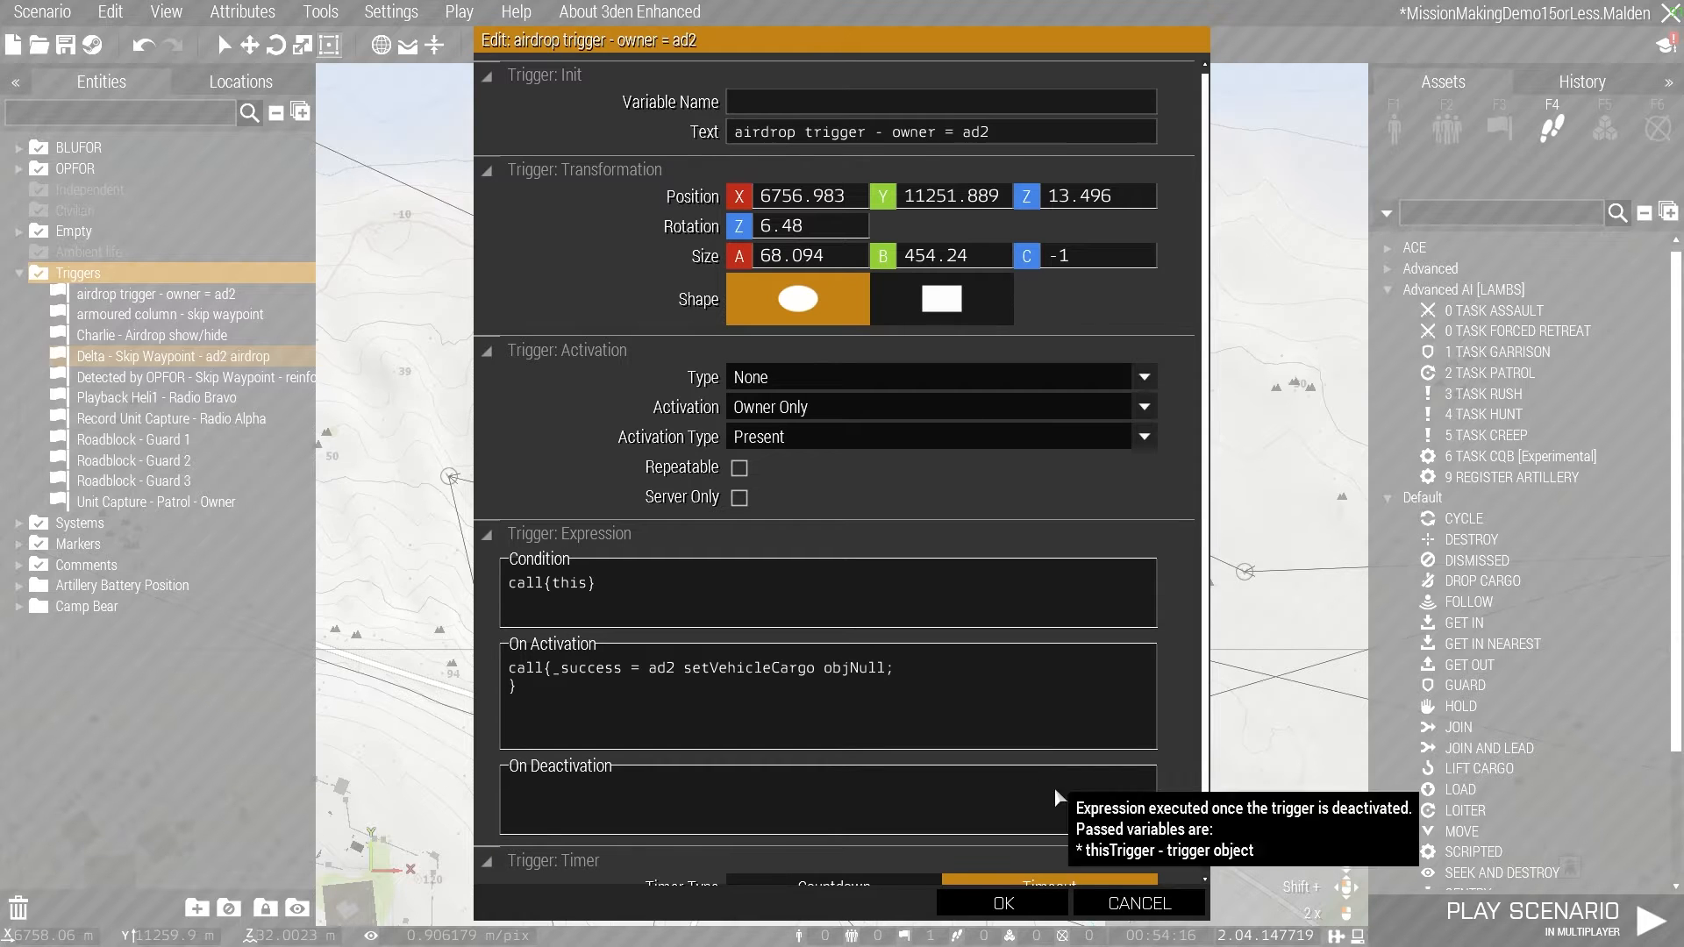
left_click(1003, 904)
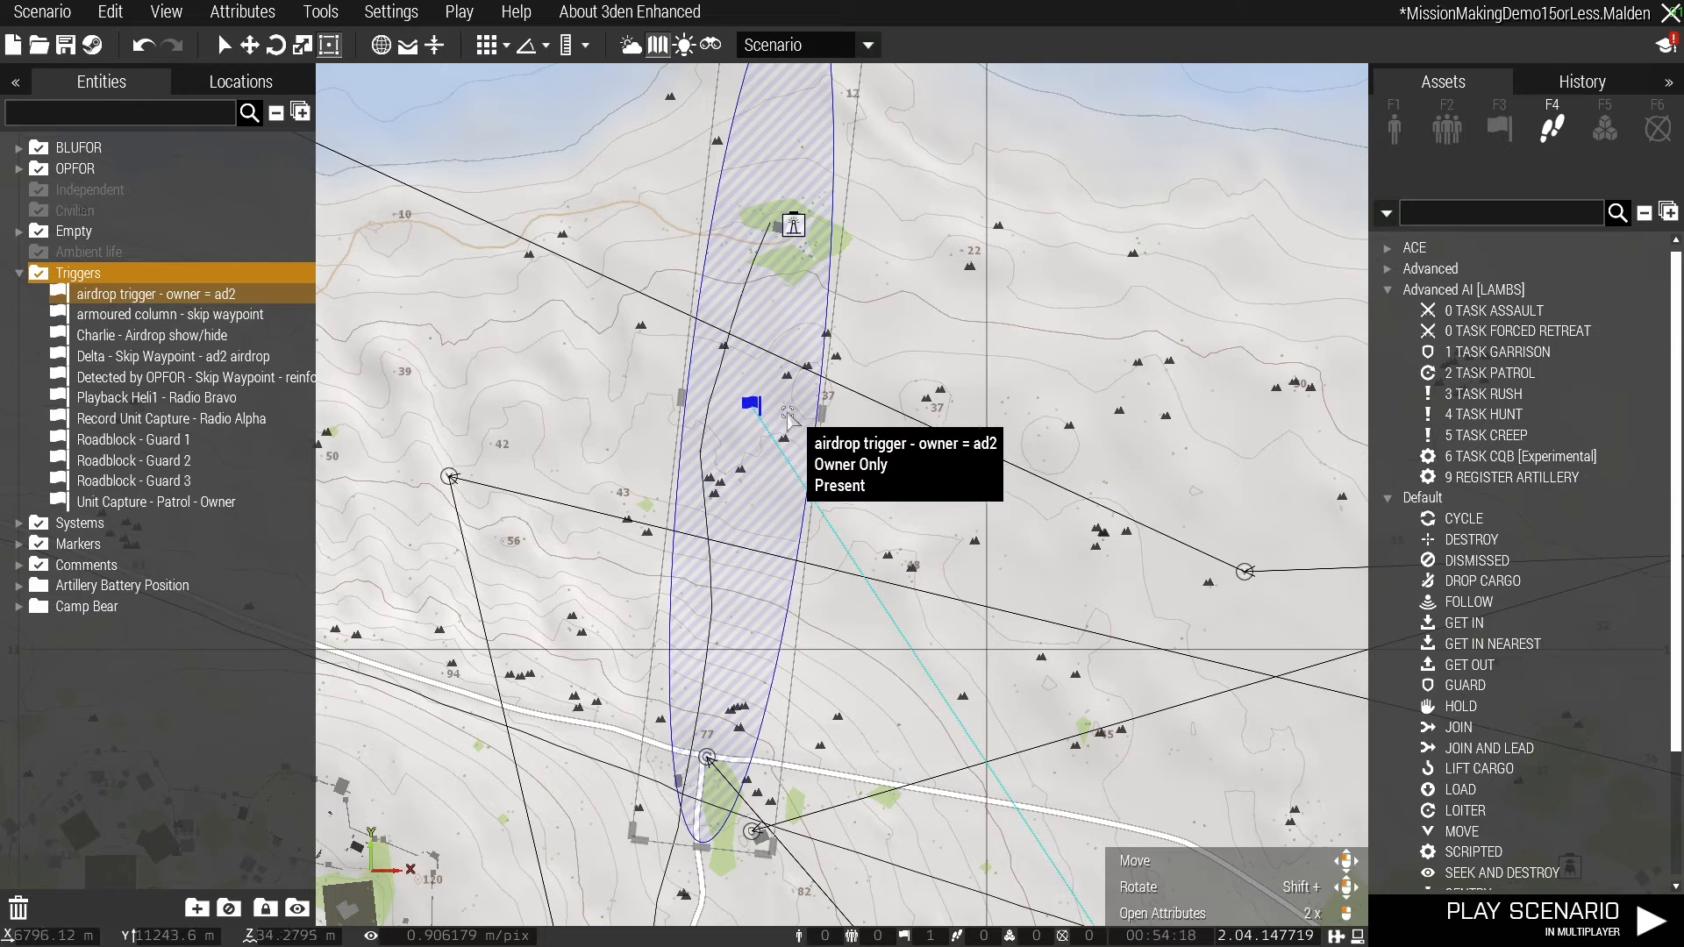
double_click(775, 500)
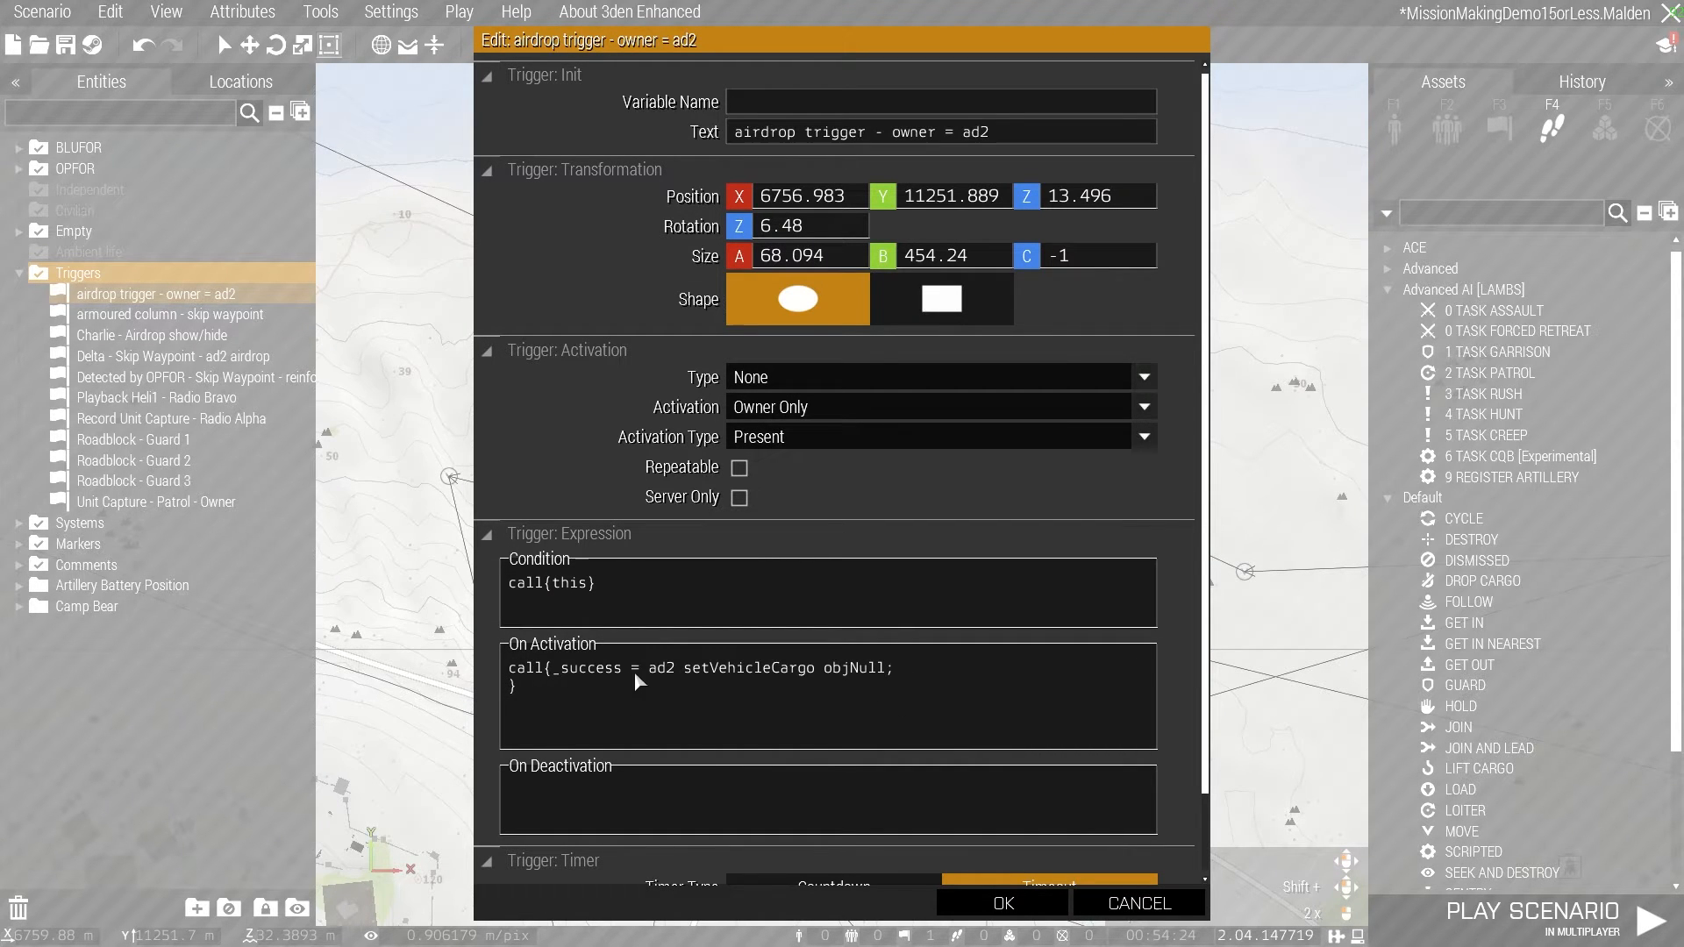
left_click(1003, 903)
- Follow the trigger owner link back to the ad2 Blackfish at the air/drop vehicles and inspect its loaded vehicle
scroll(793, 382, "down", 3)
right_click_drag(1200, 688, 860, 241)
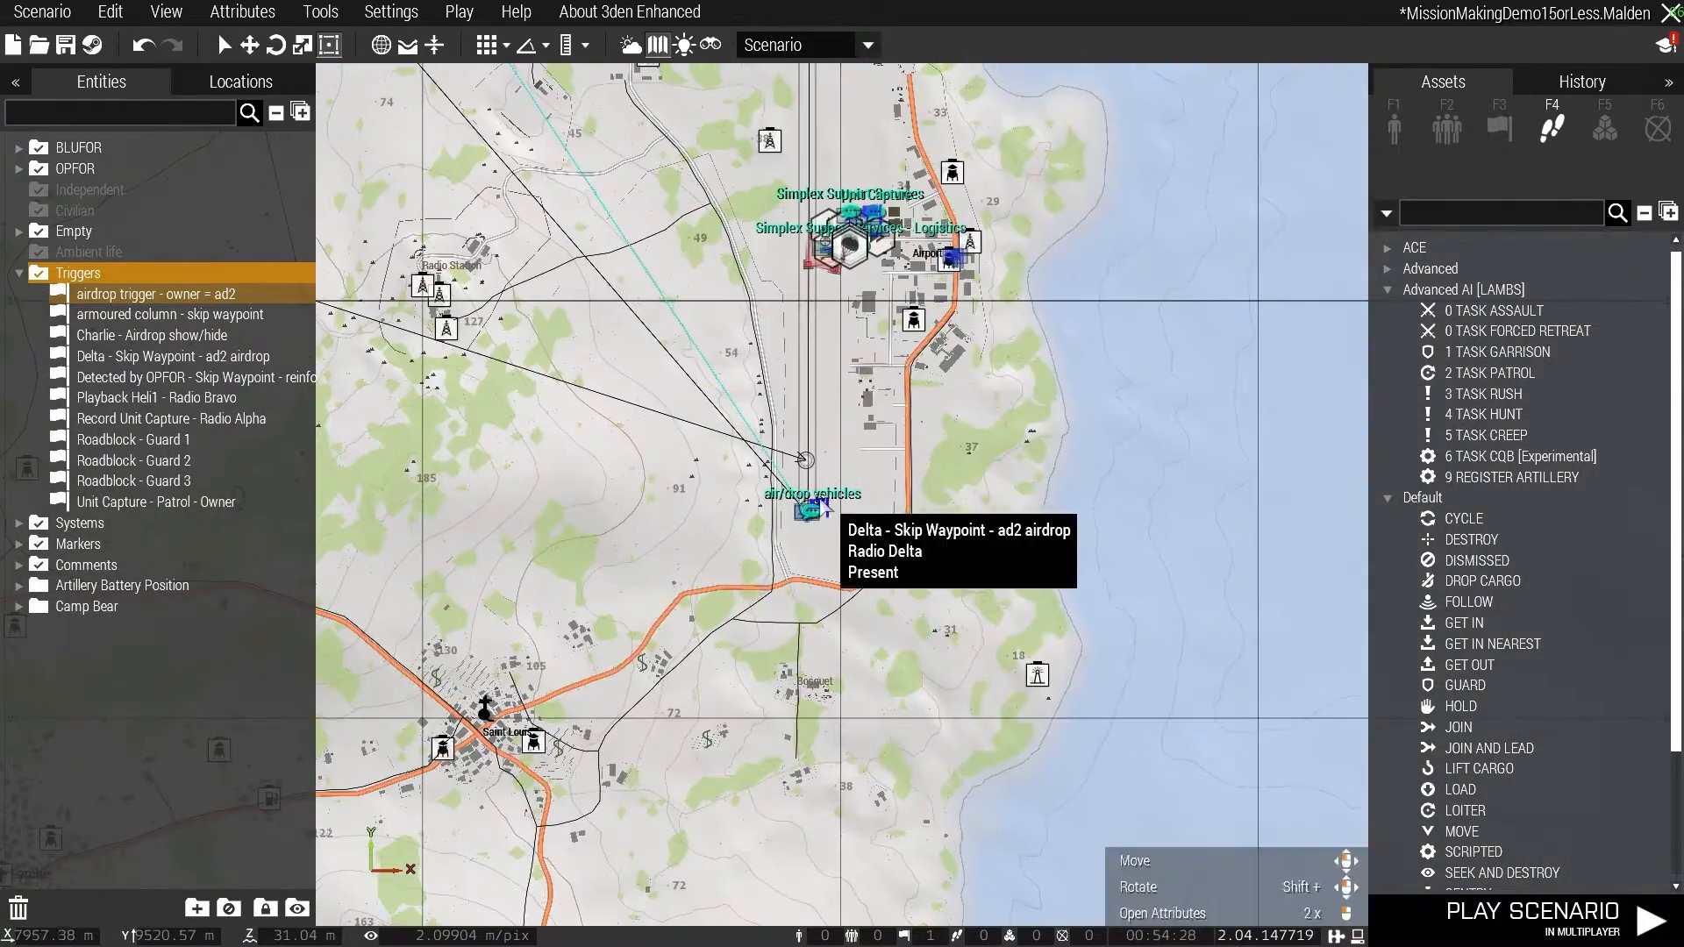
scroll(819, 495, "up", 5)
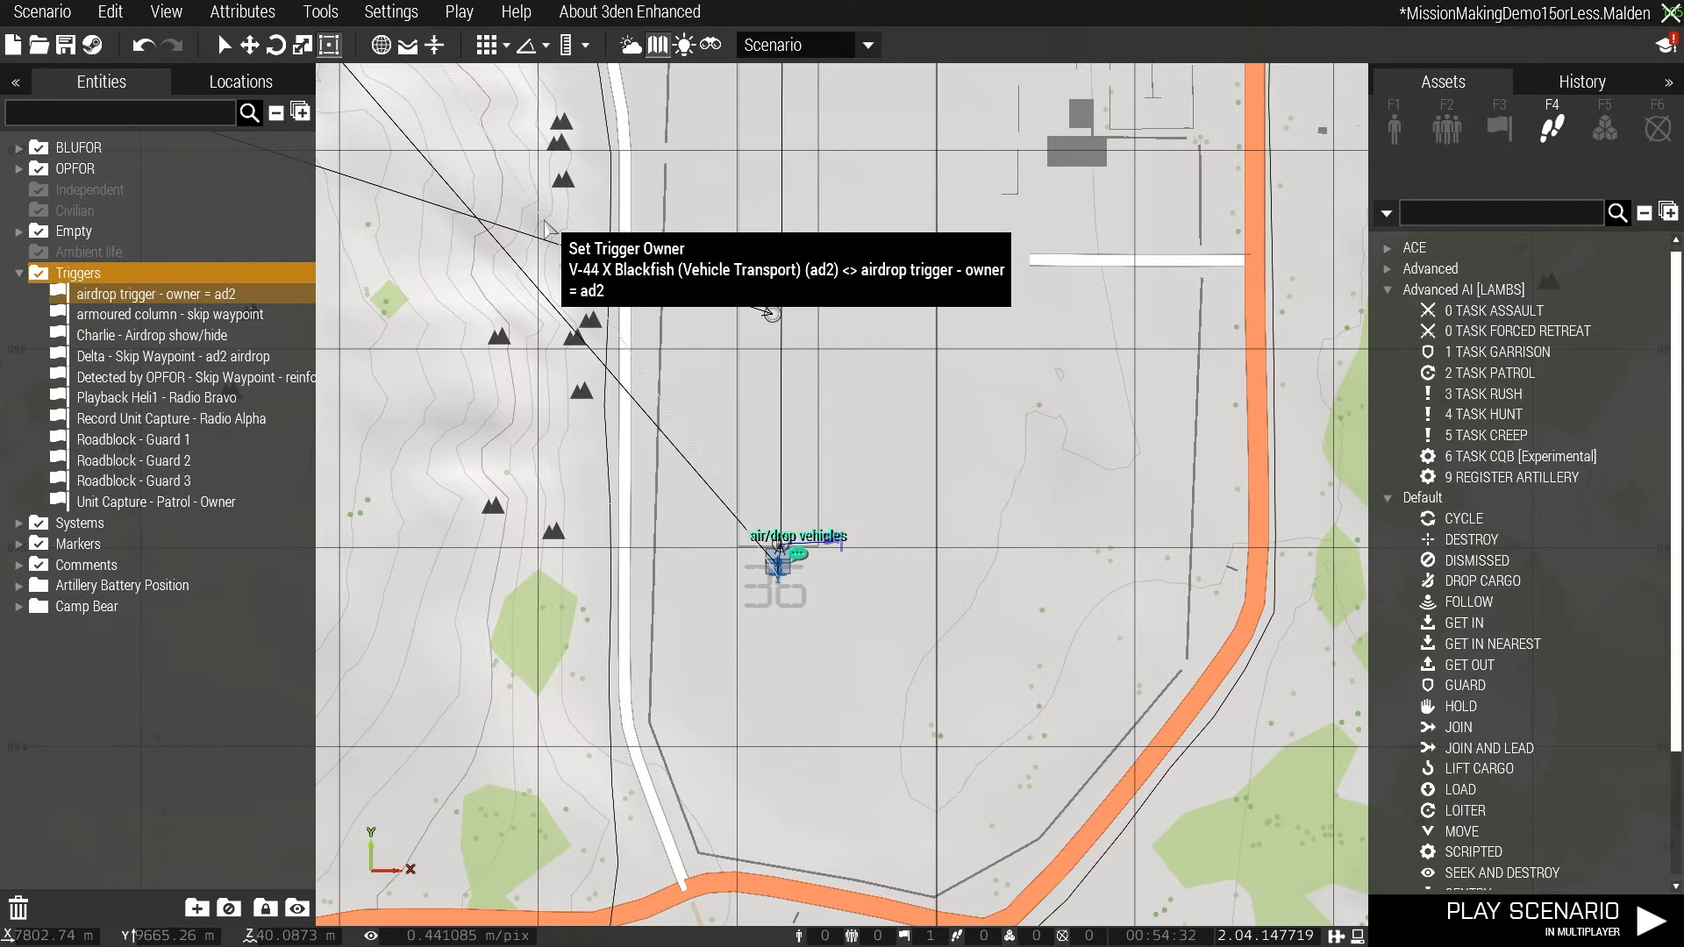
scroll(872, 552, "up", 6)
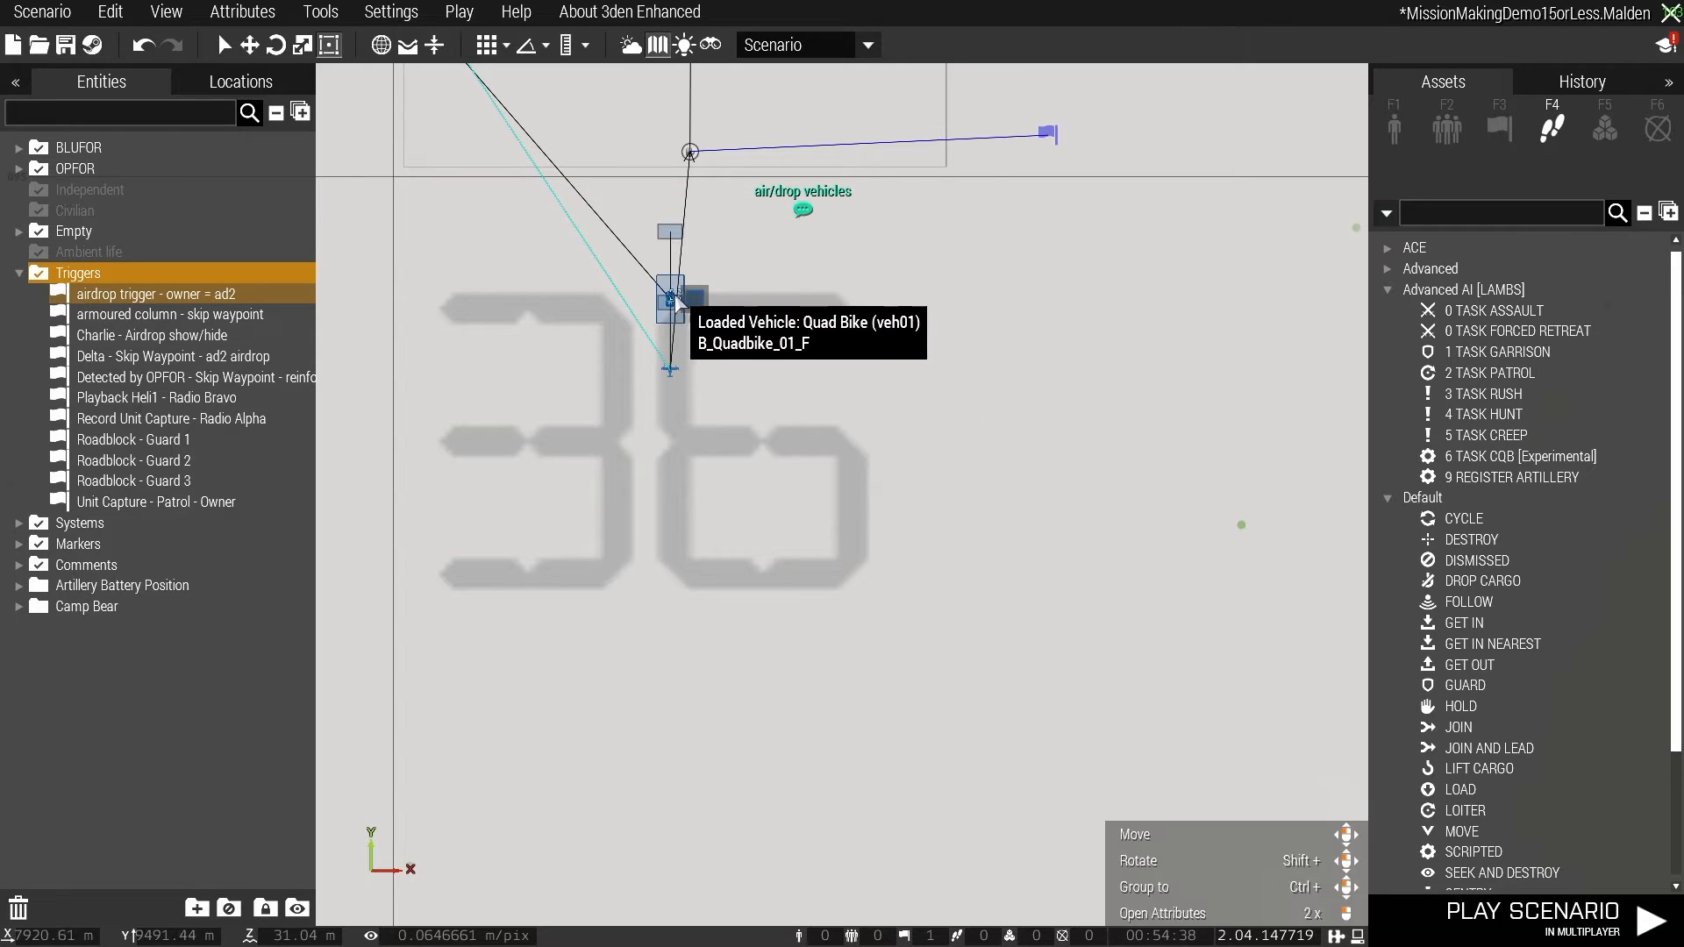
scroll(891, 312, "down", 12)
scroll(983, 176, "down", 2)
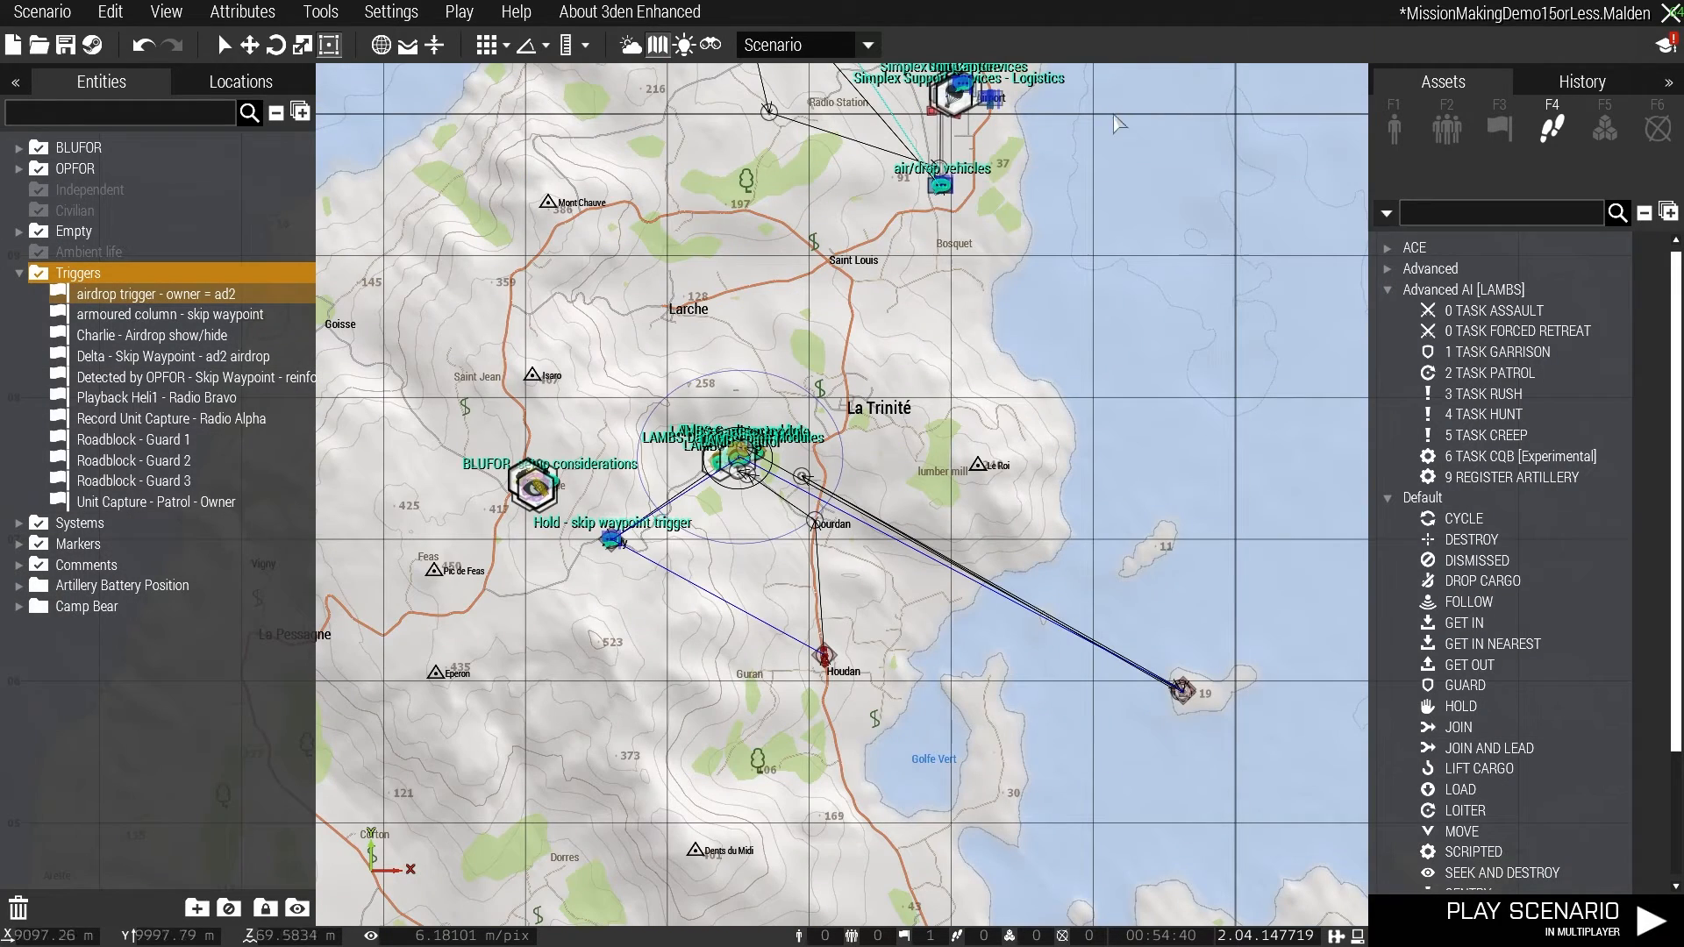
- Locate the "Record Unit Capture - Radio Alpha" trigger by the Unit Capture comment and review its activation and expression
double_click(140, 377)
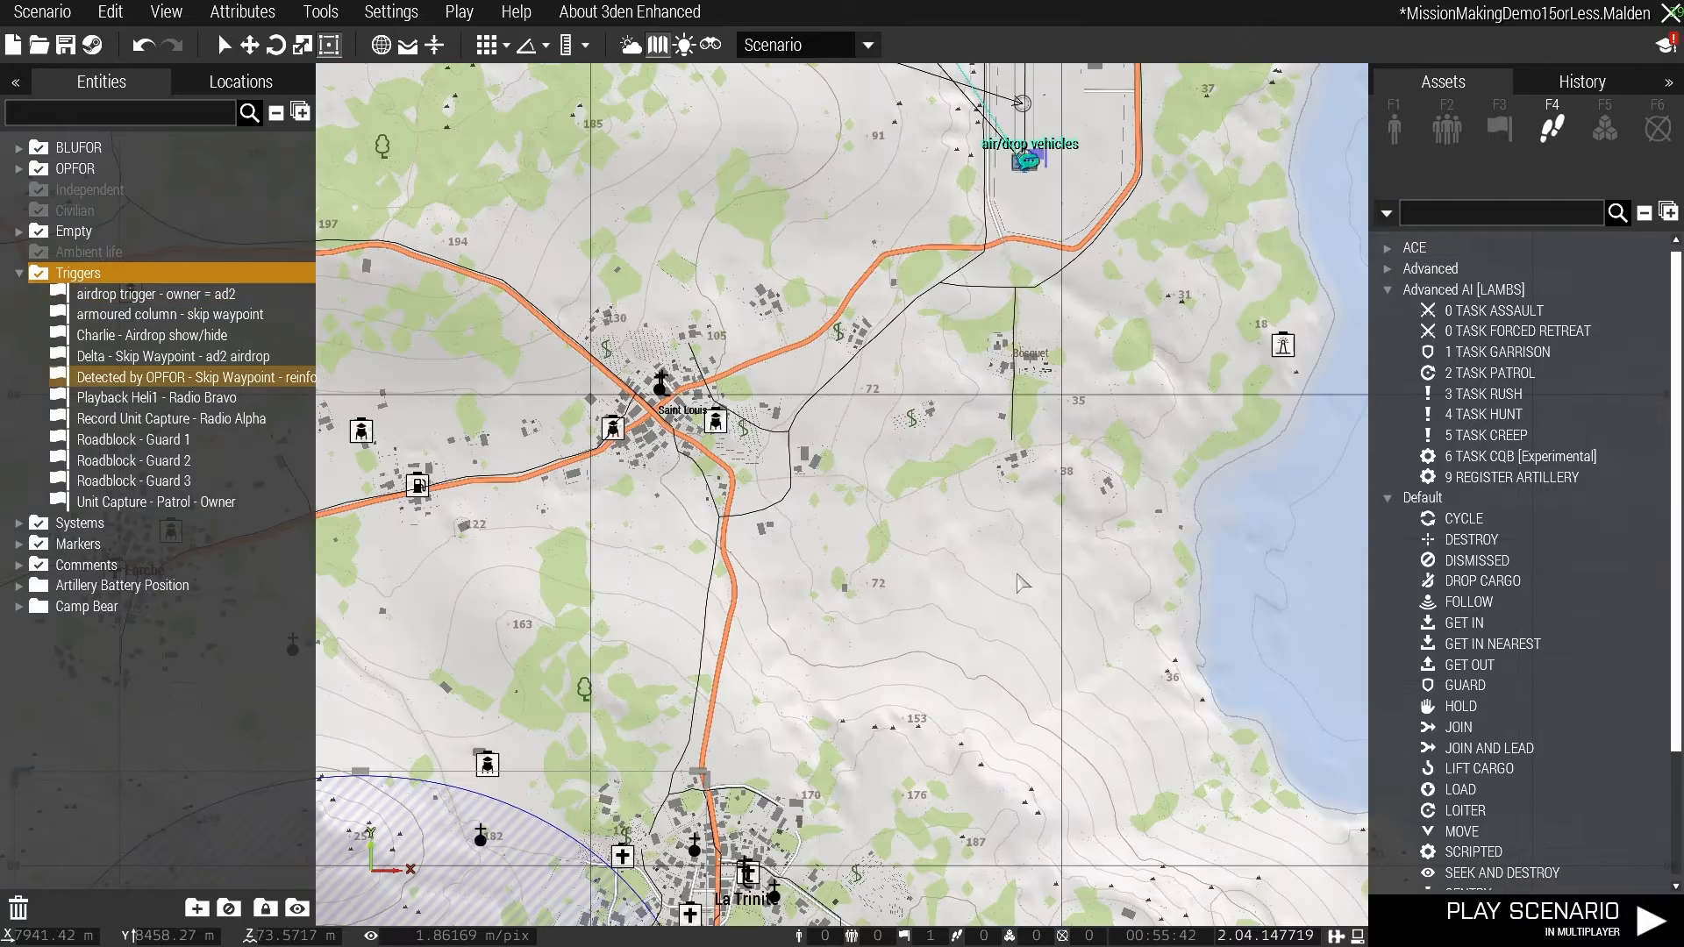
scroll(1142, 213, "up", 2)
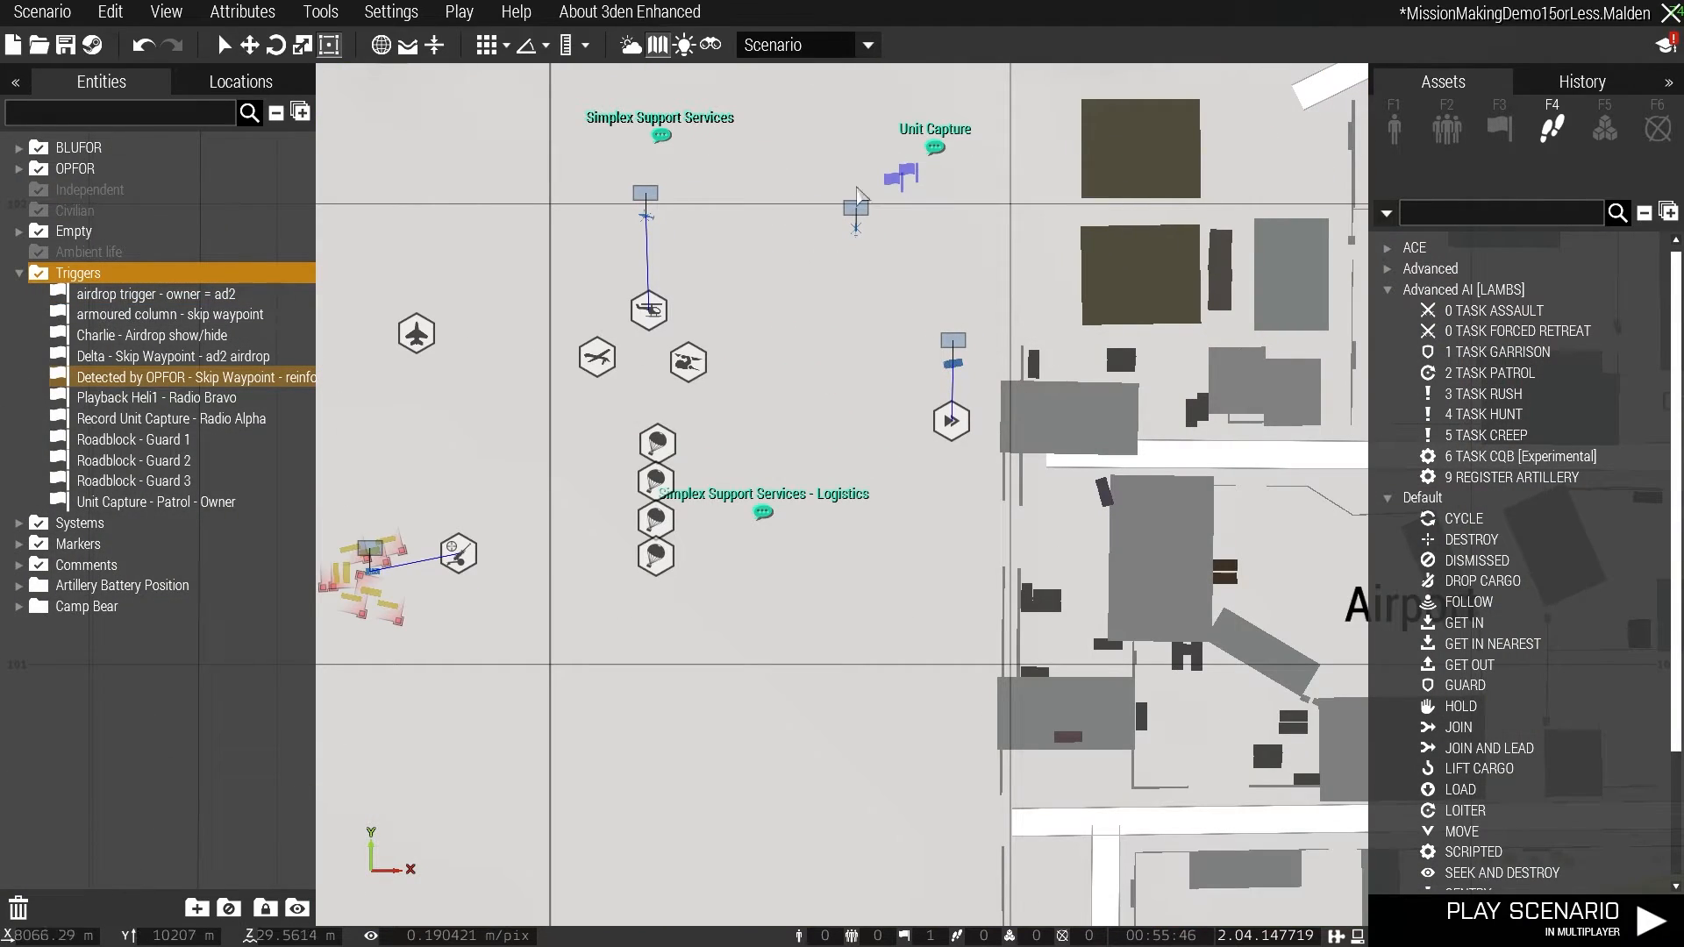
double_click(891, 182)
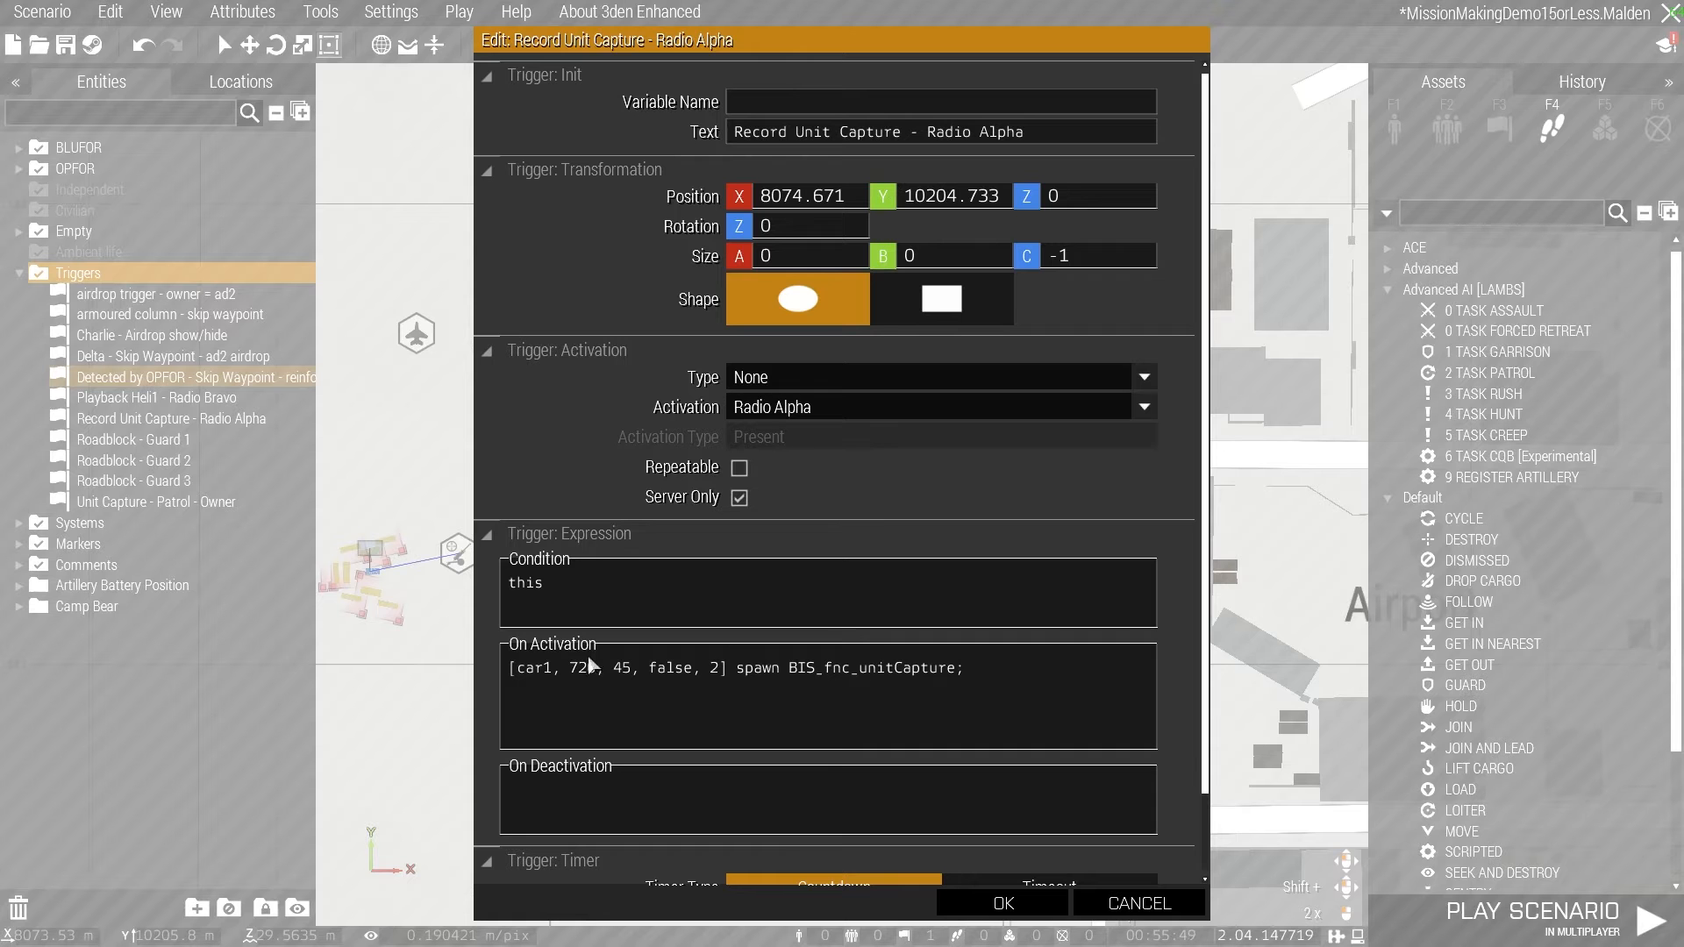
left_click(1027, 910)
- Review the "Unit Capture - Patrol - Owner" trigger on the road beside the Airport and its On Activation script
scroll(953, 339, "up", 5)
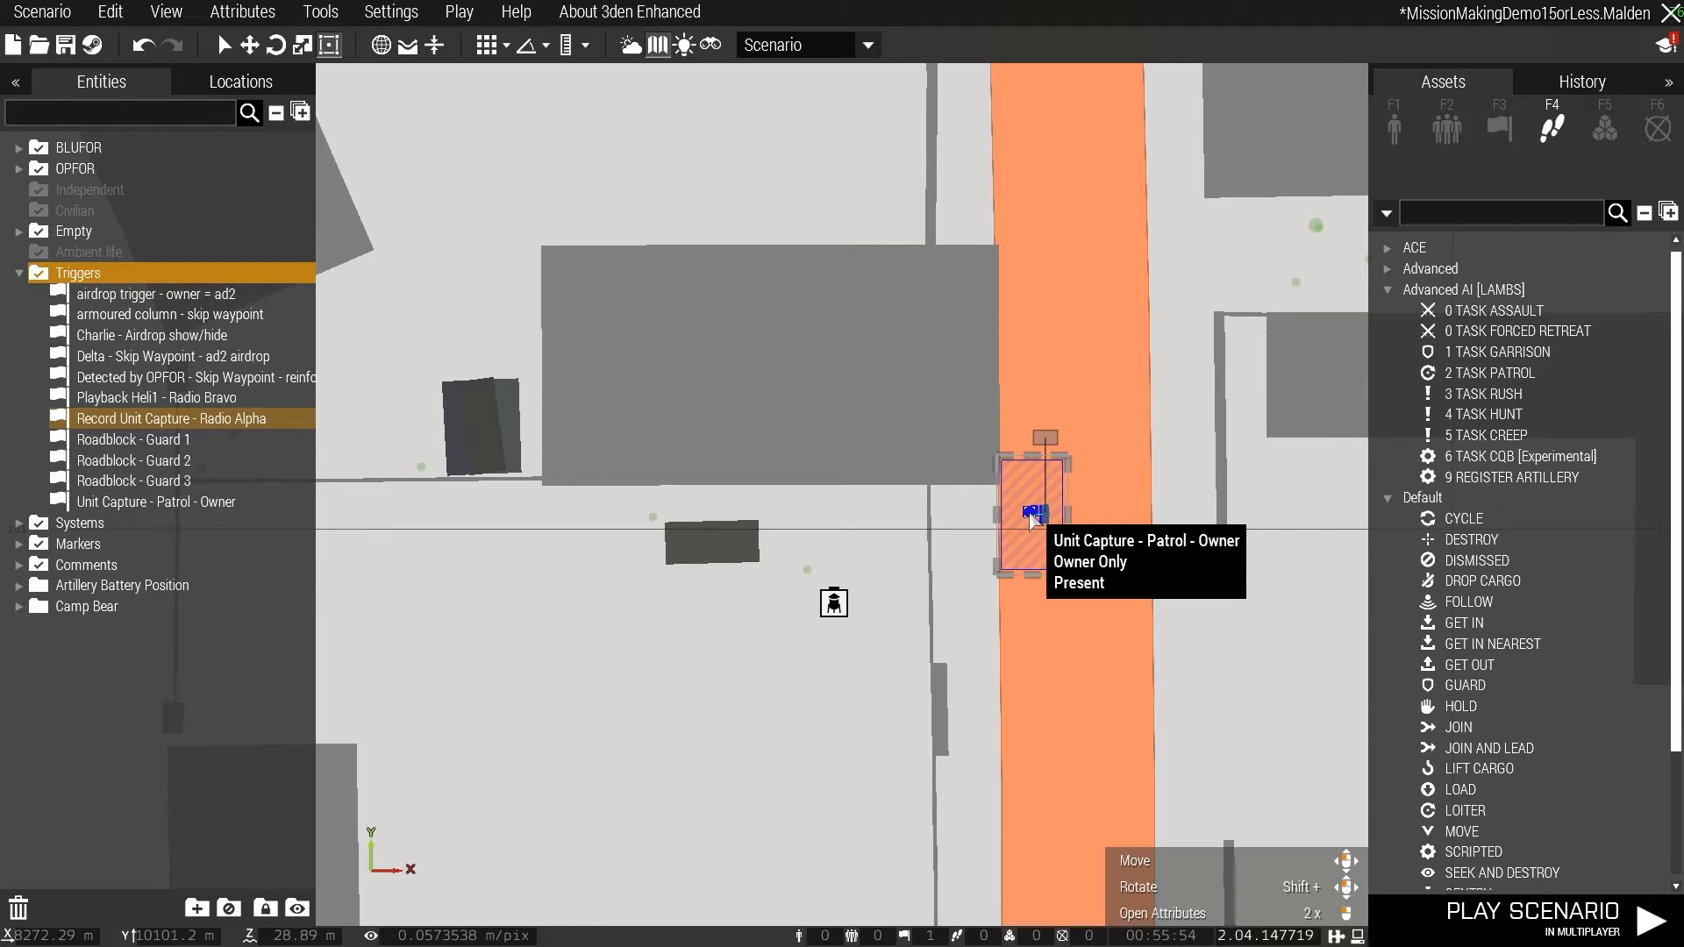
double_click(1033, 516)
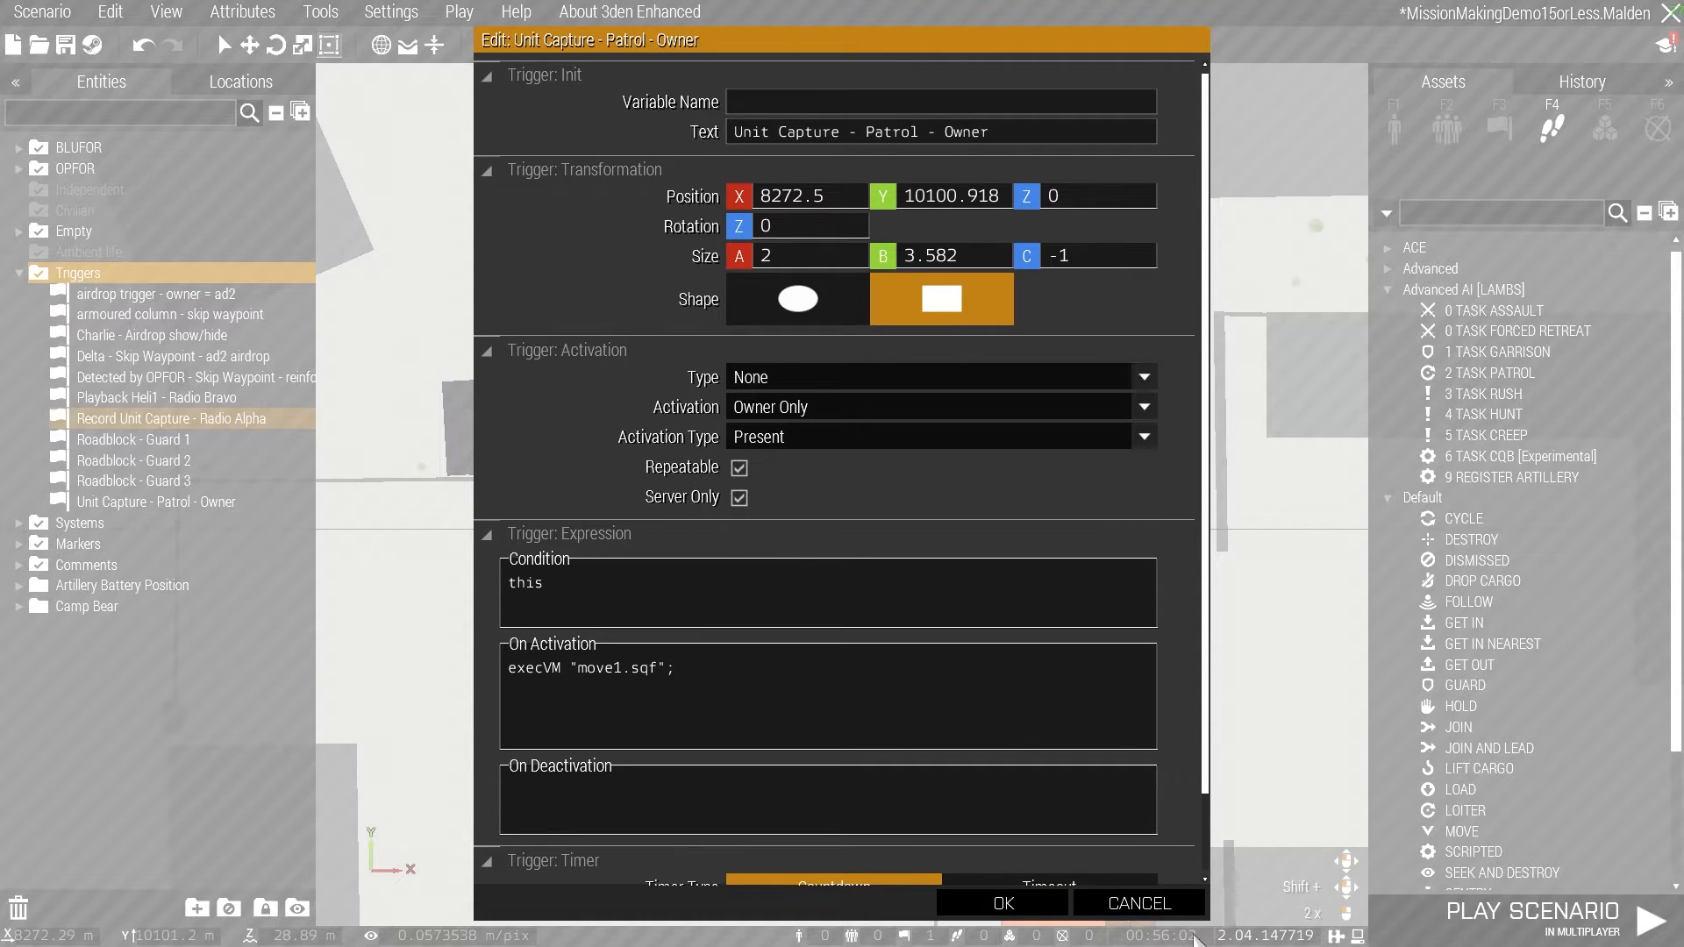
left_click(1171, 907)
scroll(1037, 512, "down", 3)
scroll(1037, 517, "down", 3)
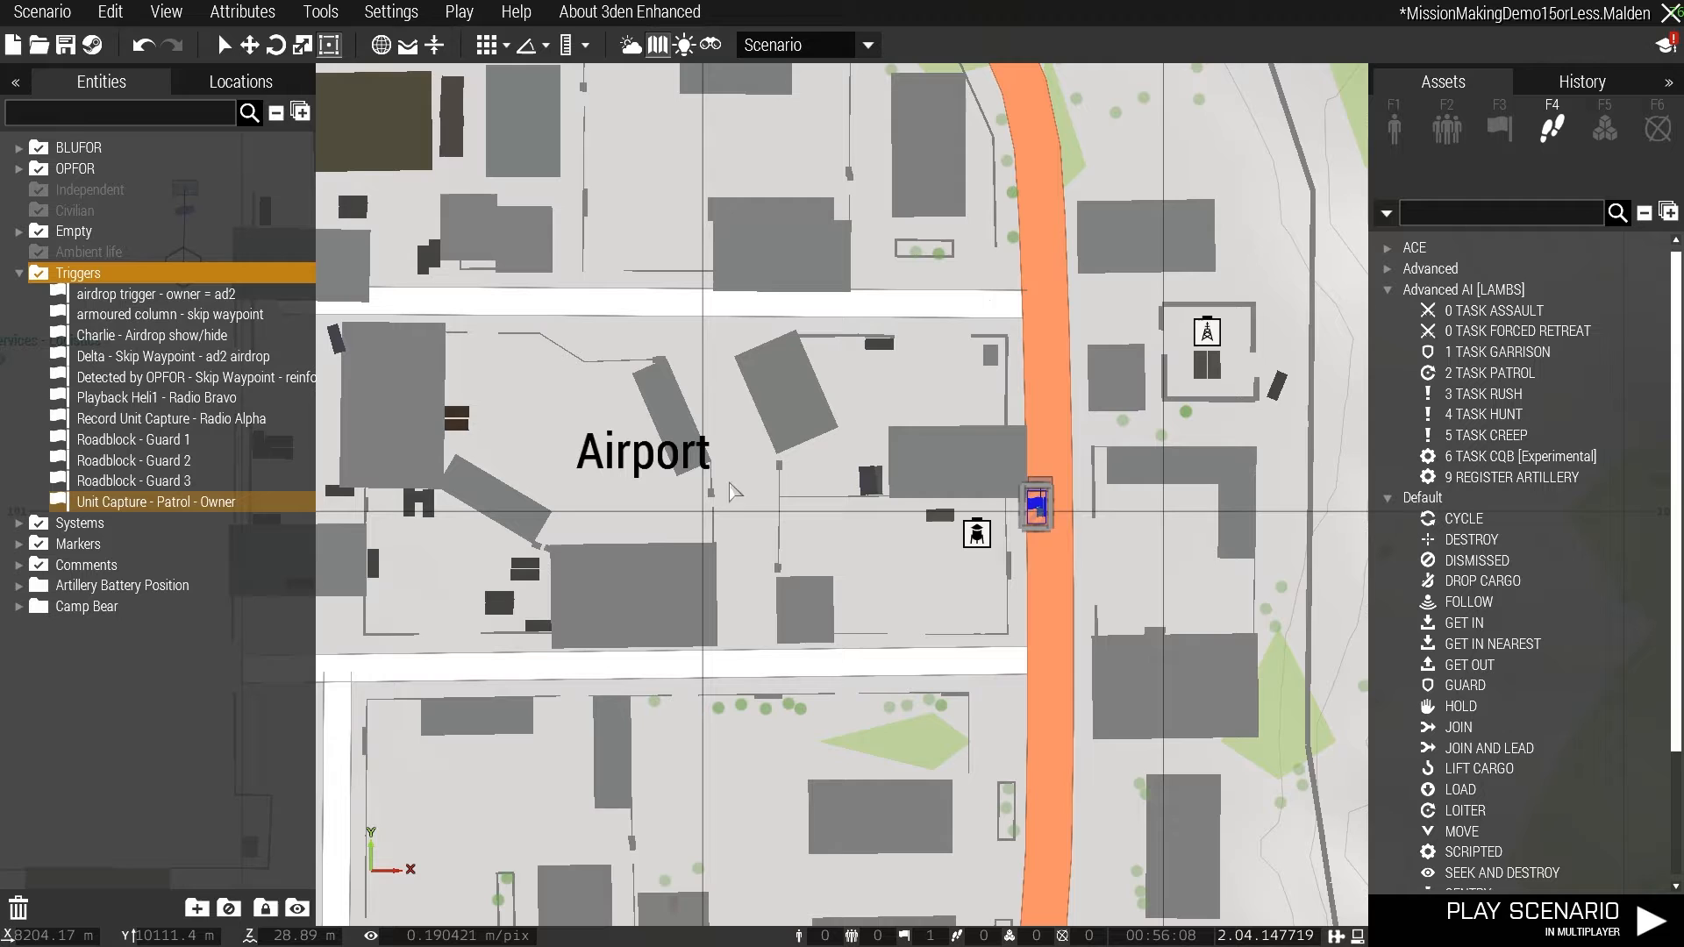
scroll(1035, 507, "up", 3)
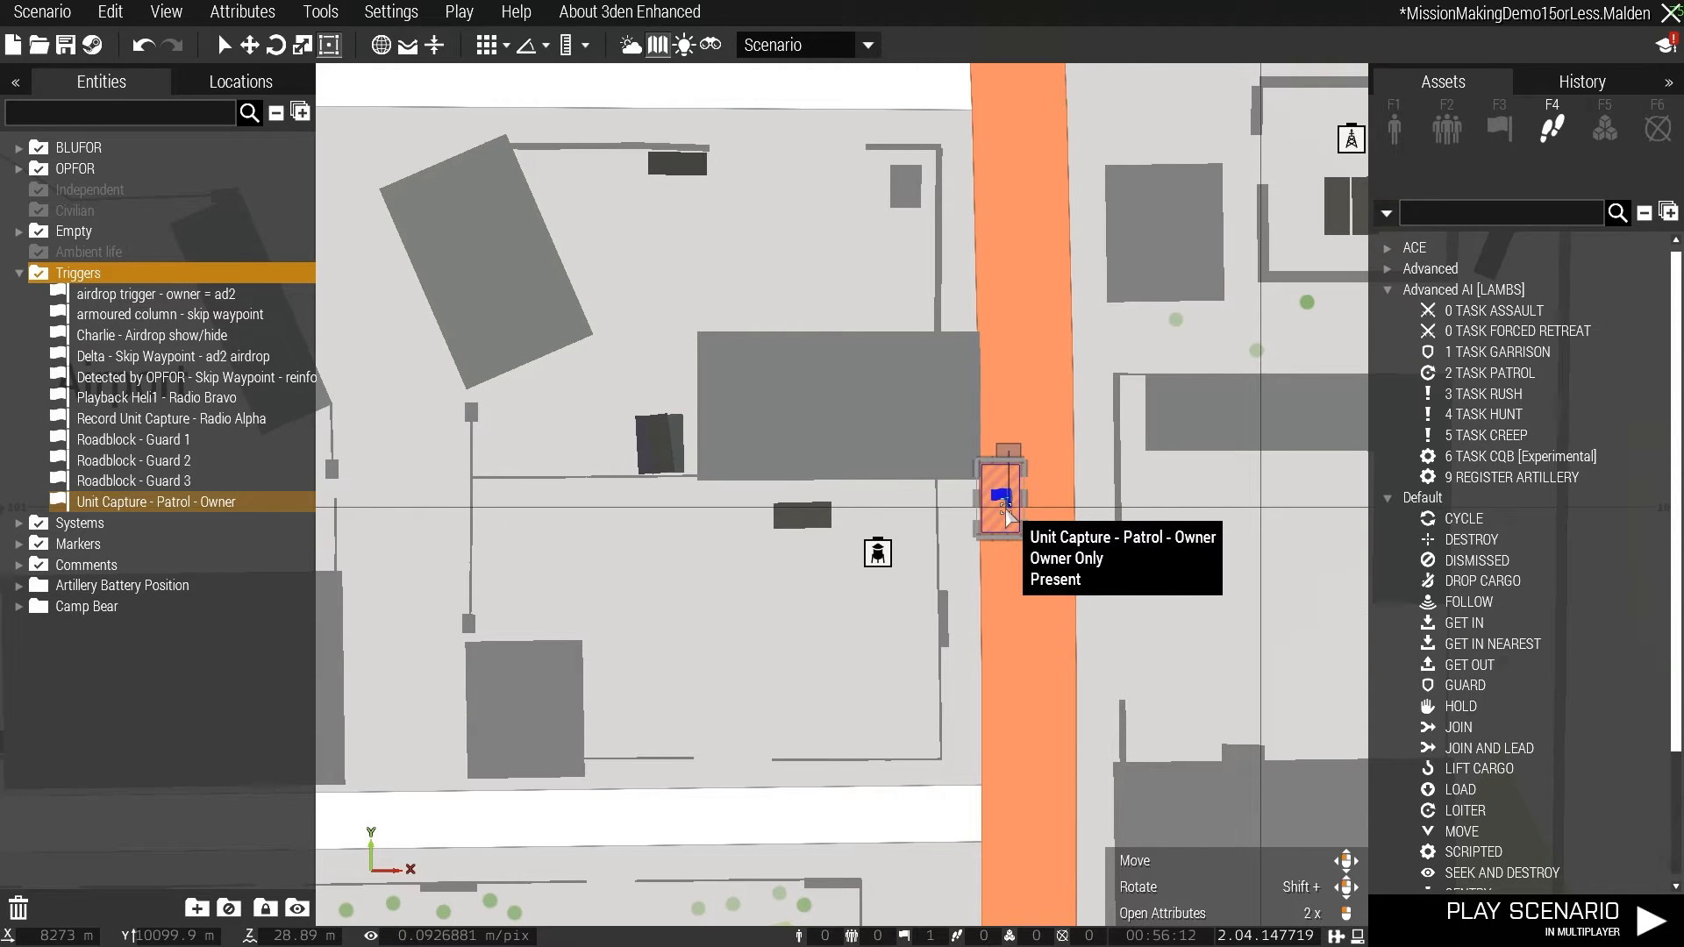
scroll(908, 272, "down", 1)
scroll(909, 272, "down", 4)
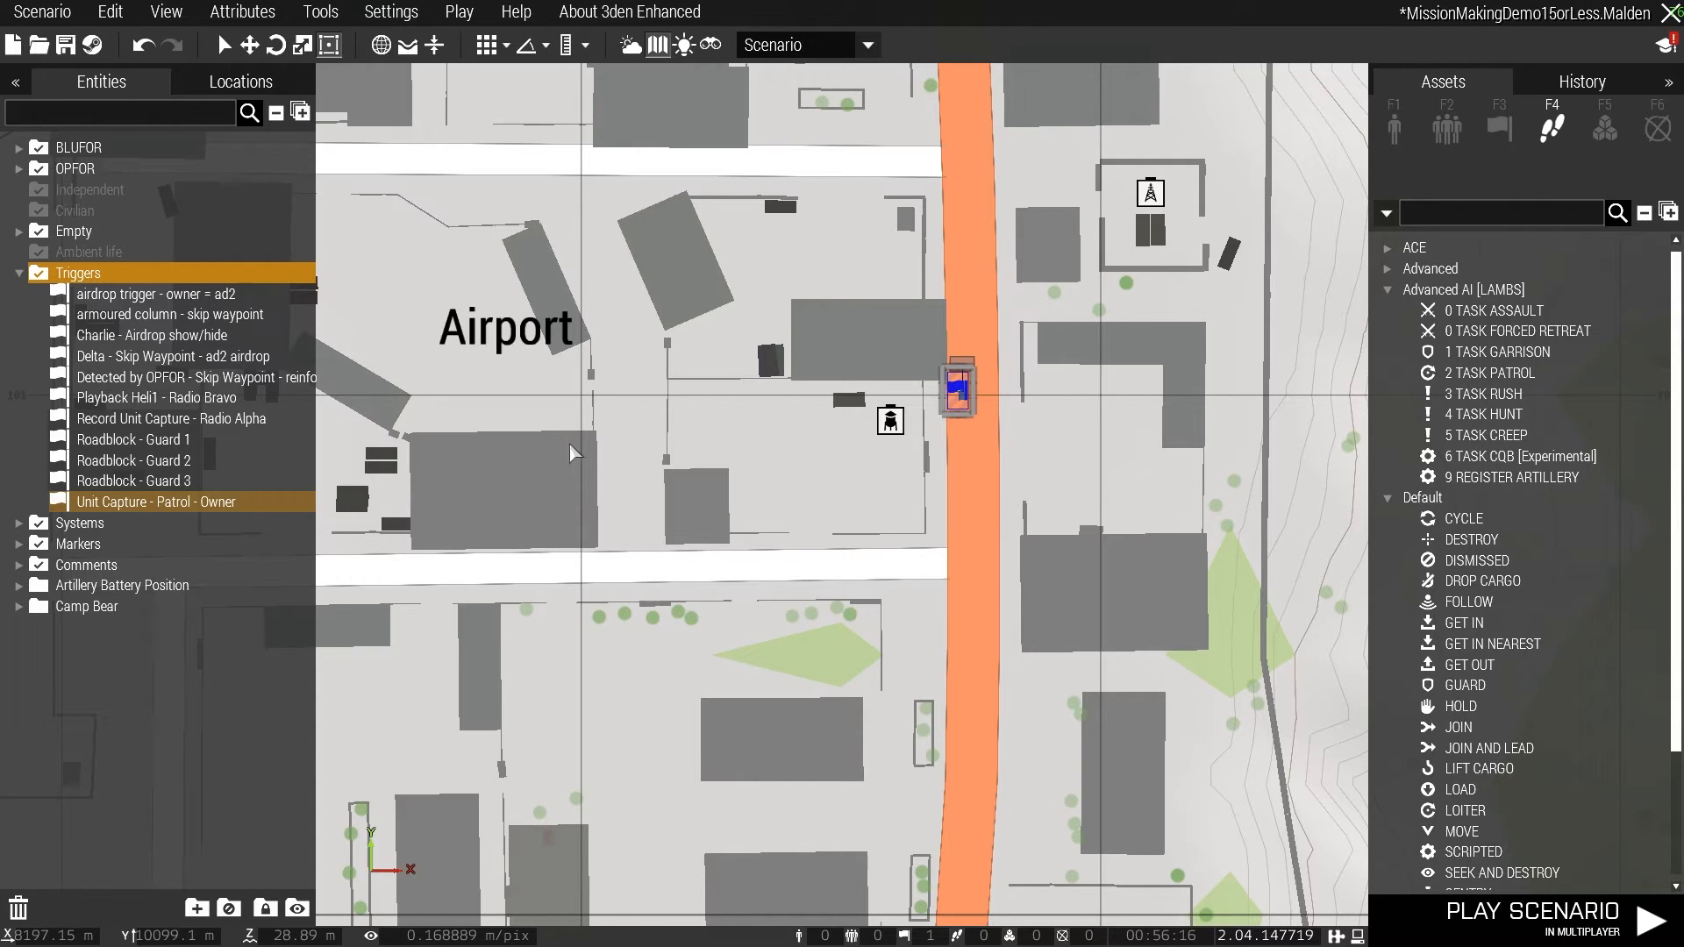
- Locate the roadblock area southwest of the airport and review the type and activation of the "Roadblock - Guard 1" trigger
scroll(575, 612, "down", 6)
scroll(575, 612, "down", 6)
right_click_drag(543, 677, 937, 603)
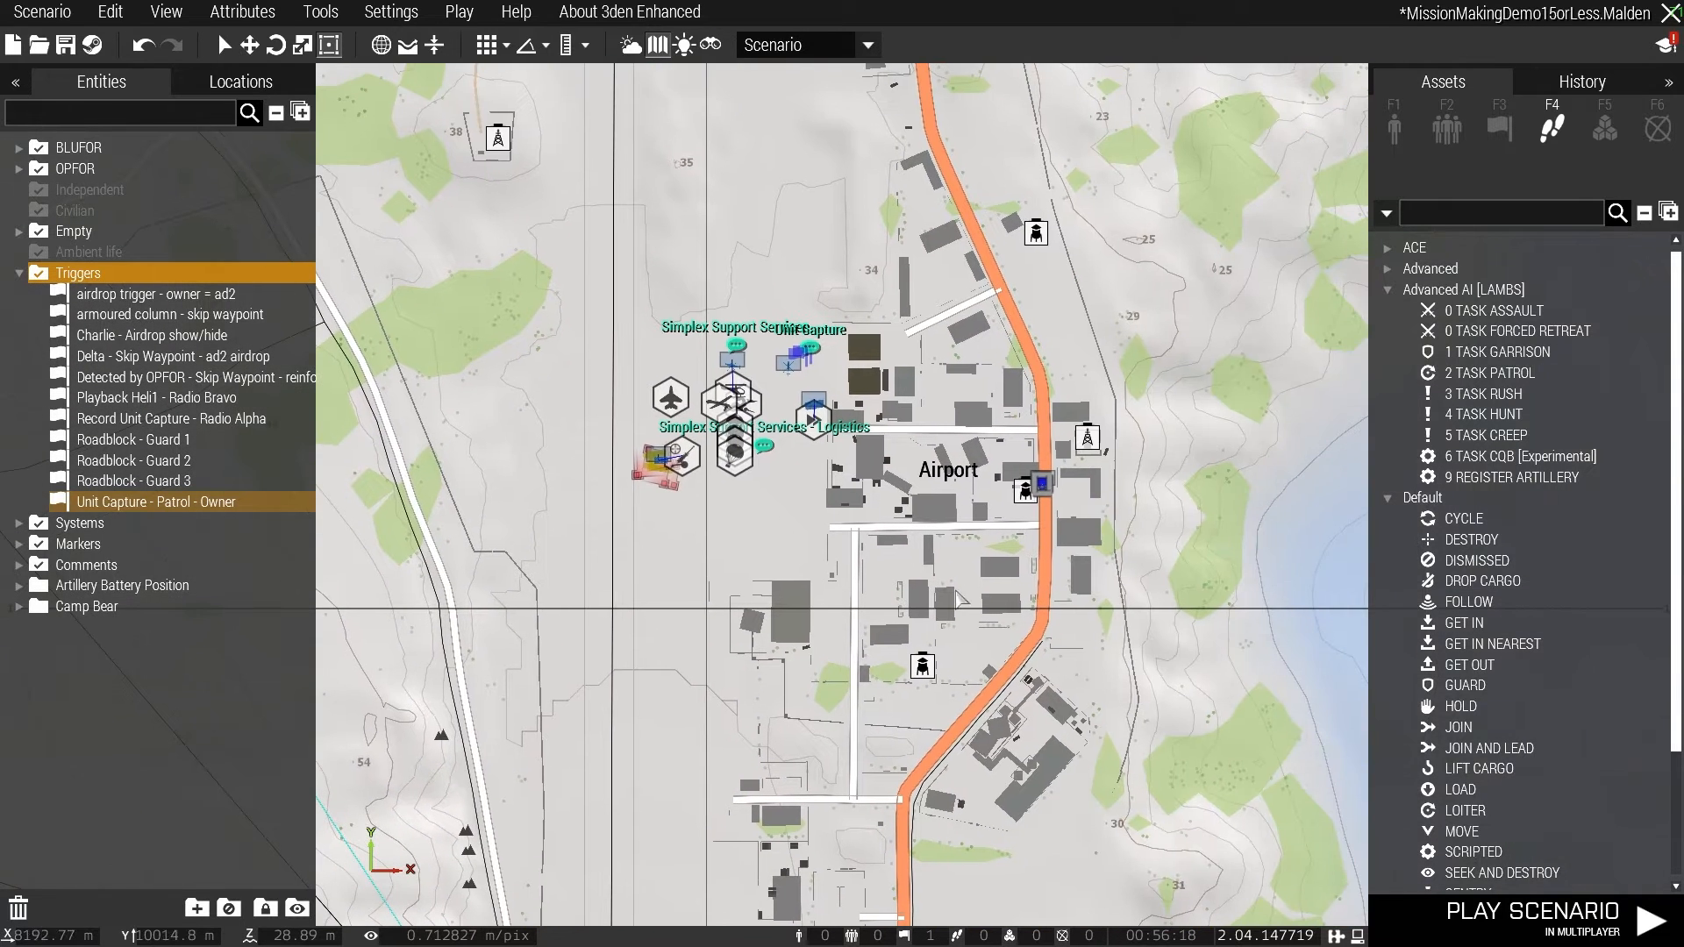
scroll(477, 632, "down", 5)
right_click_drag(372, 728, 863, 595)
scroll(539, 621, "down", 4)
right_click_drag(491, 657, 1079, 390)
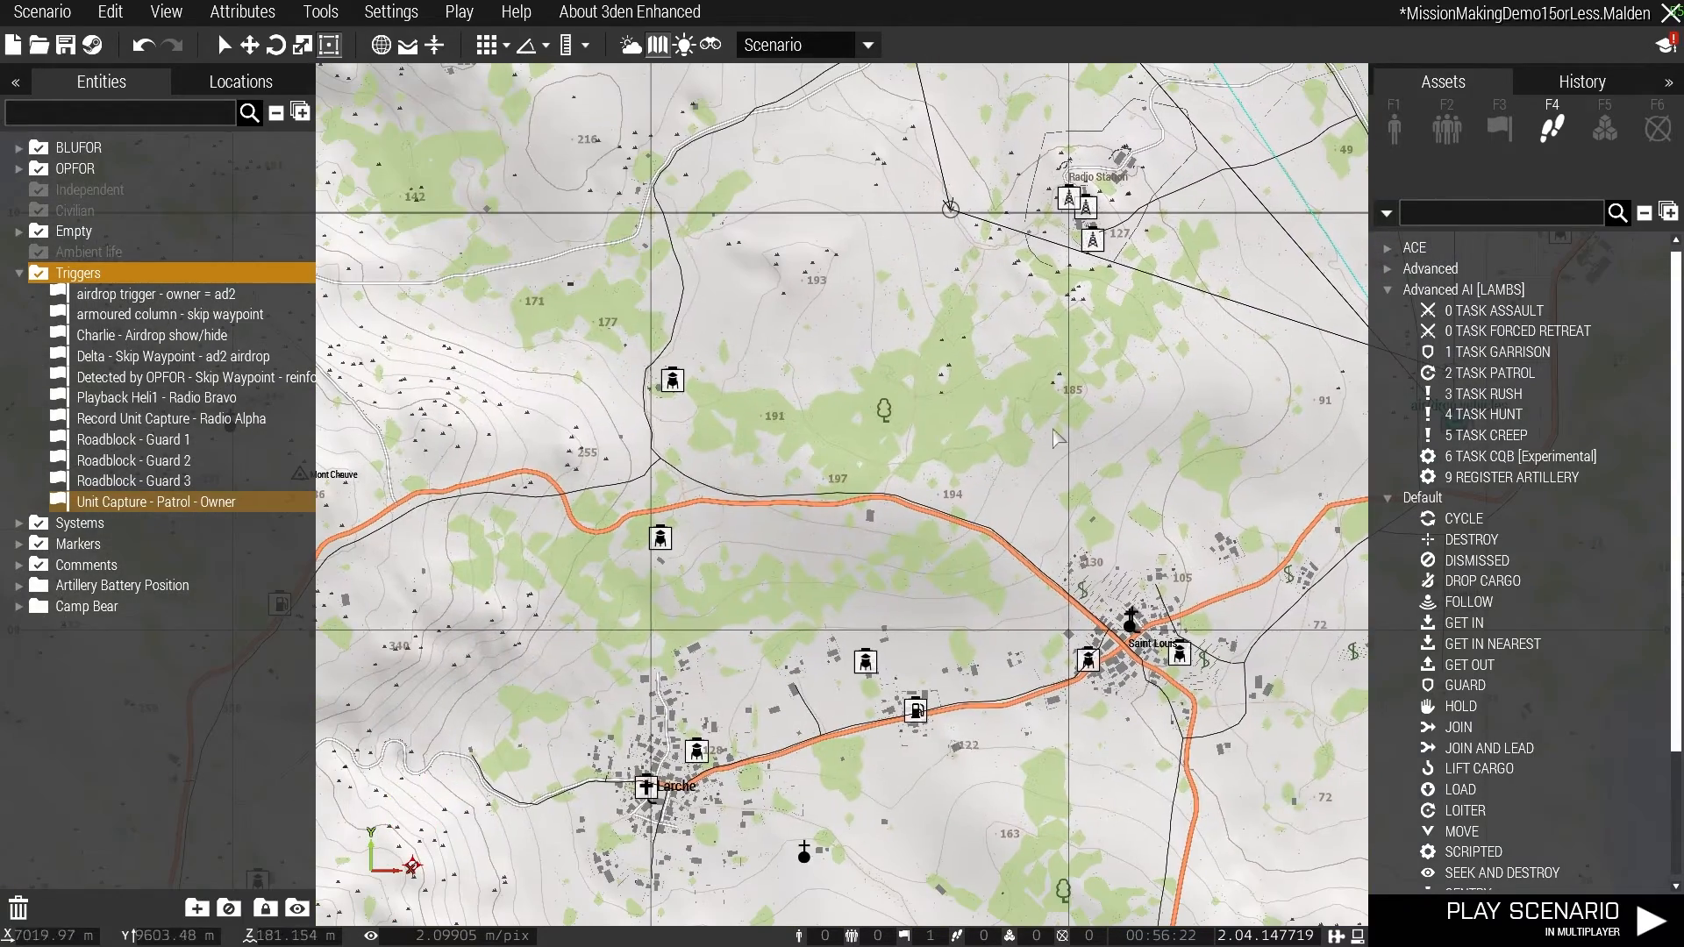
right_click_drag(667, 662, 788, 278)
right_click_drag(933, 707, 1125, 63)
scroll(939, 407, "down", 5)
right_click_drag(897, 531, 1008, 114)
scroll(973, 285, "up", 6)
scroll(962, 134, "up", 5)
right_click_drag(874, 261, 1008, 703)
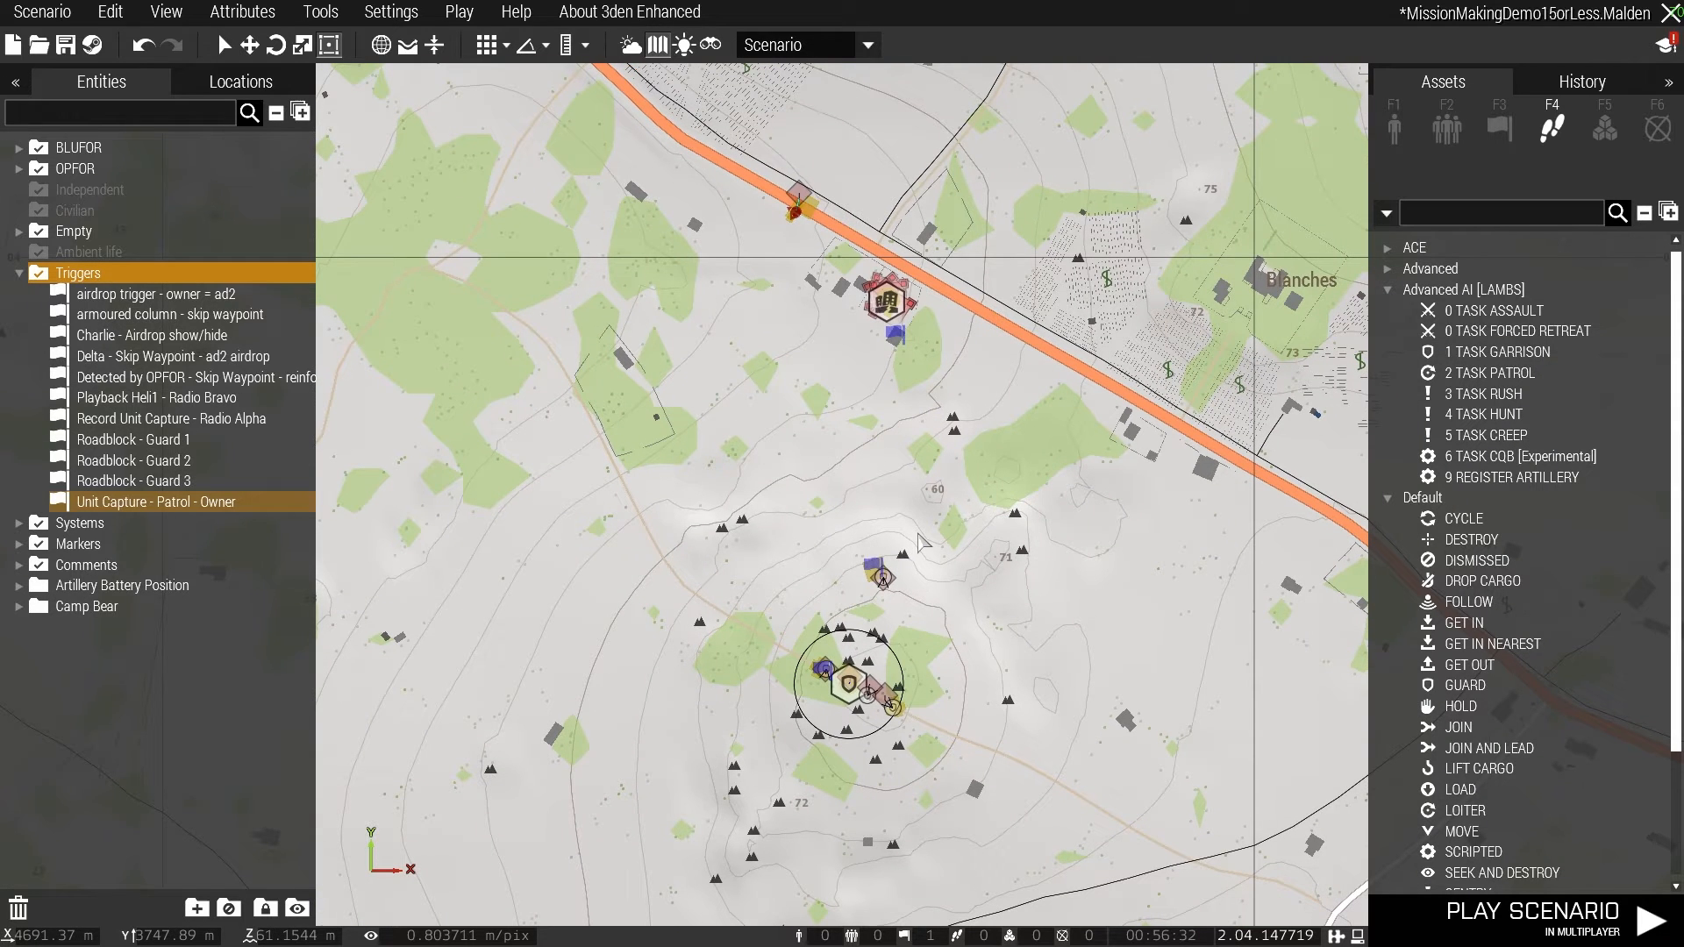
double_click(896, 333)
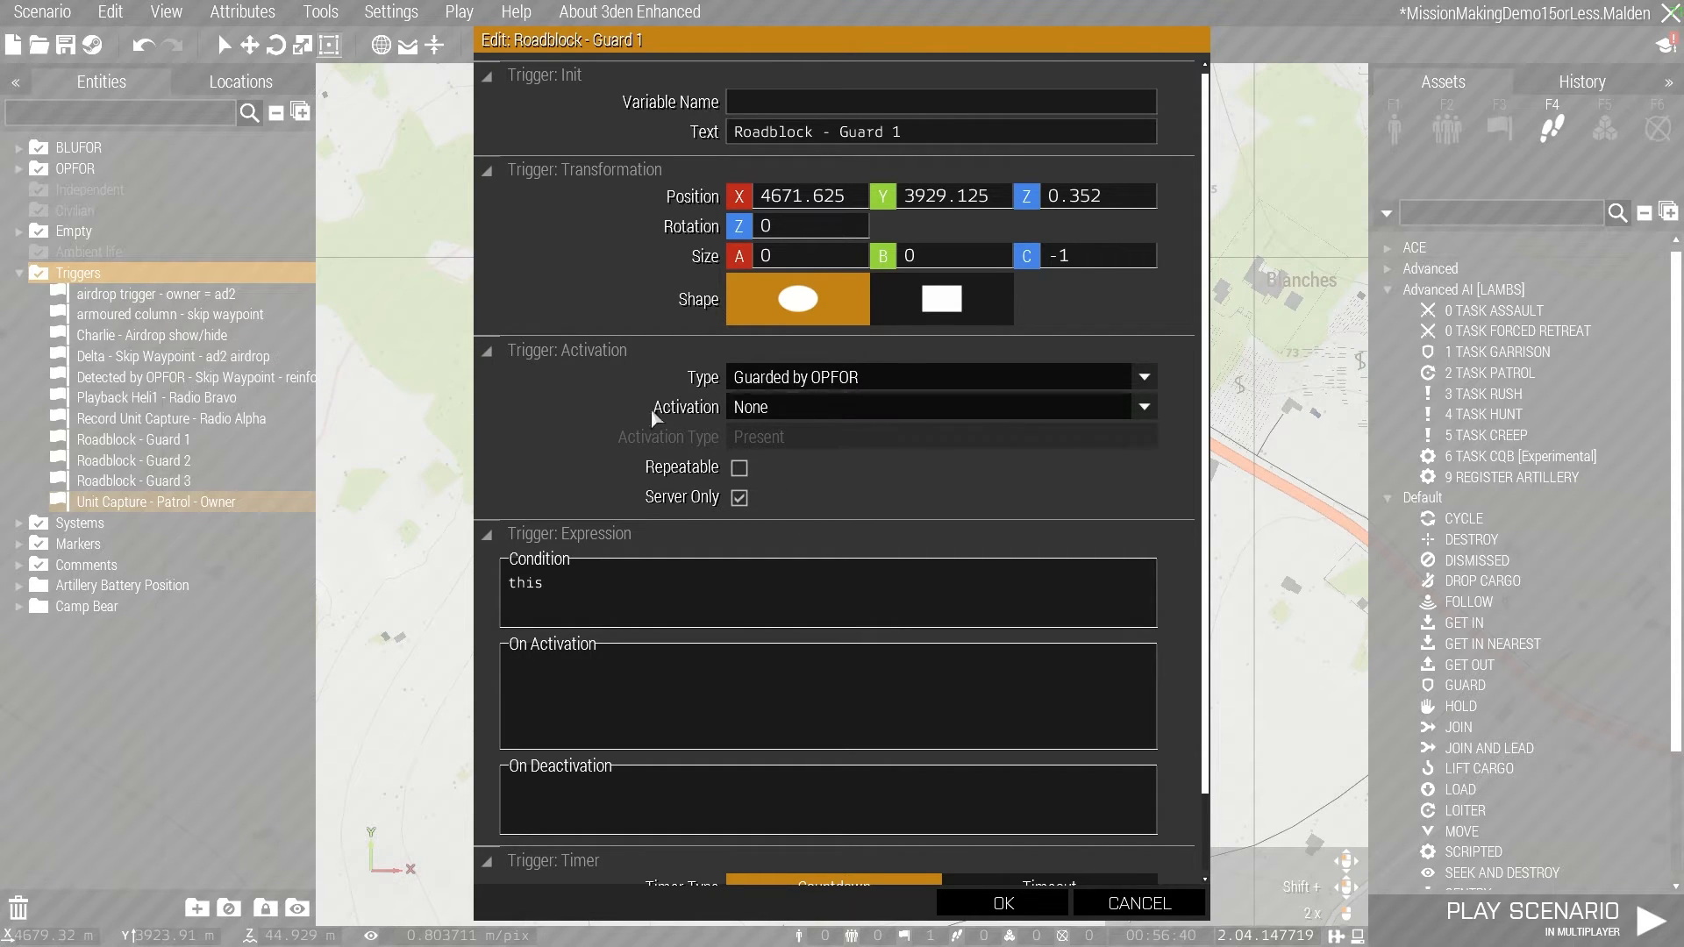
left_click(1002, 902)
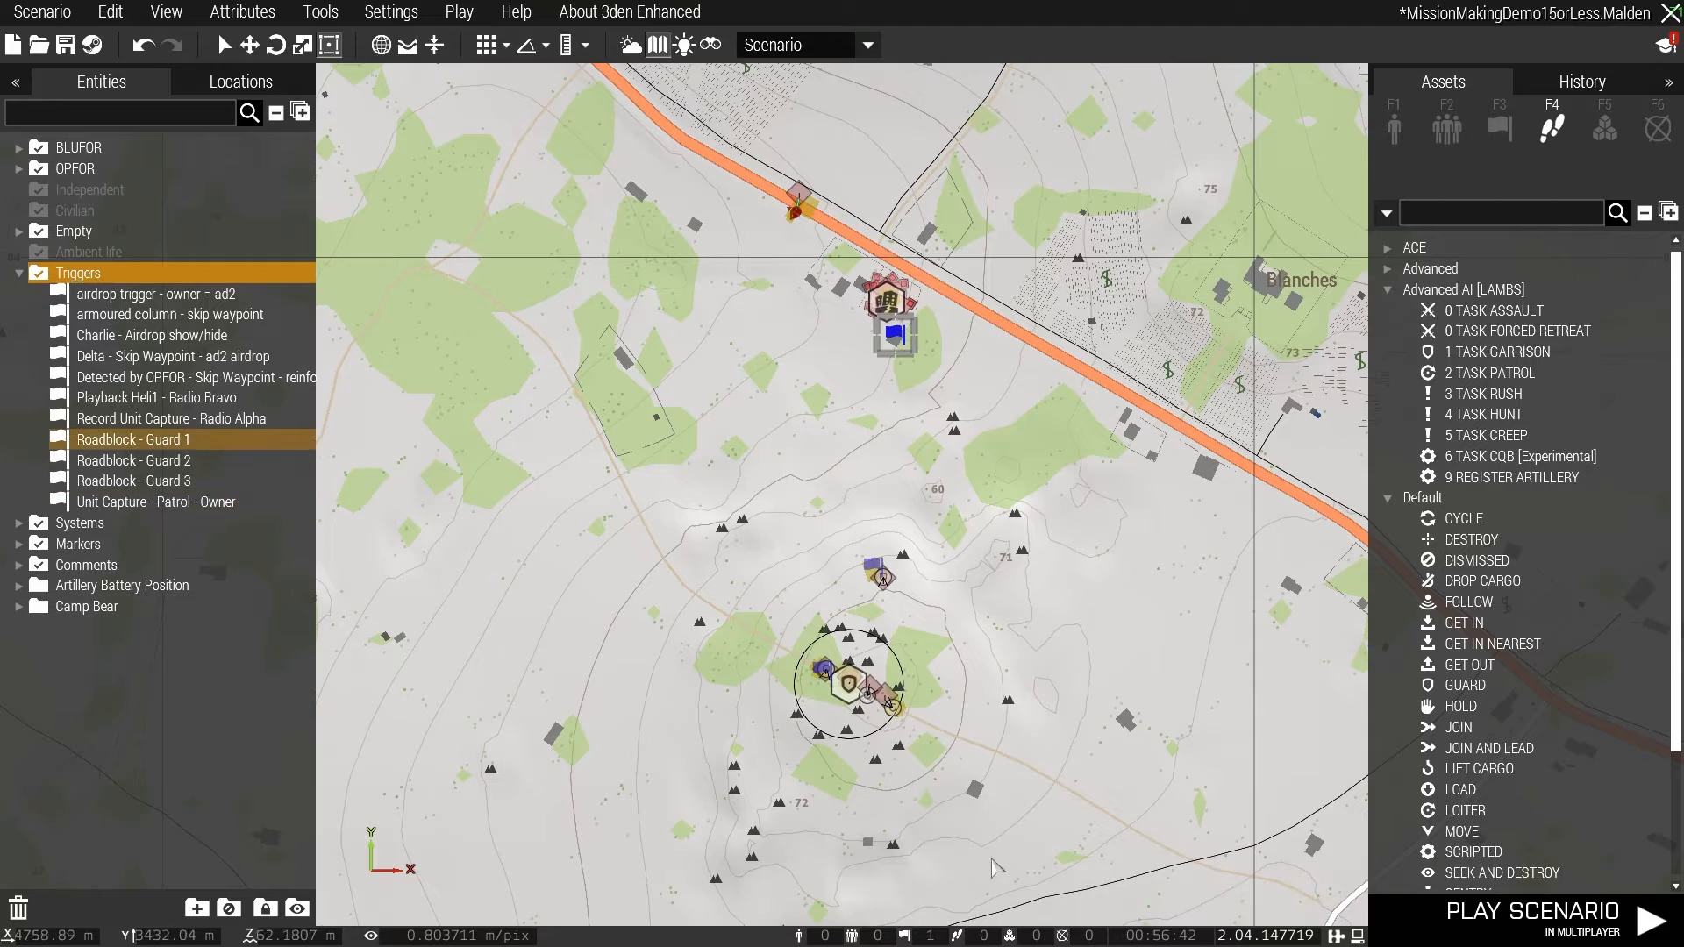
- Review the type and activation settings of the "Roadblock - Guard 2" and "Roadblock - Guard 3" triggers
double_click(879, 574)
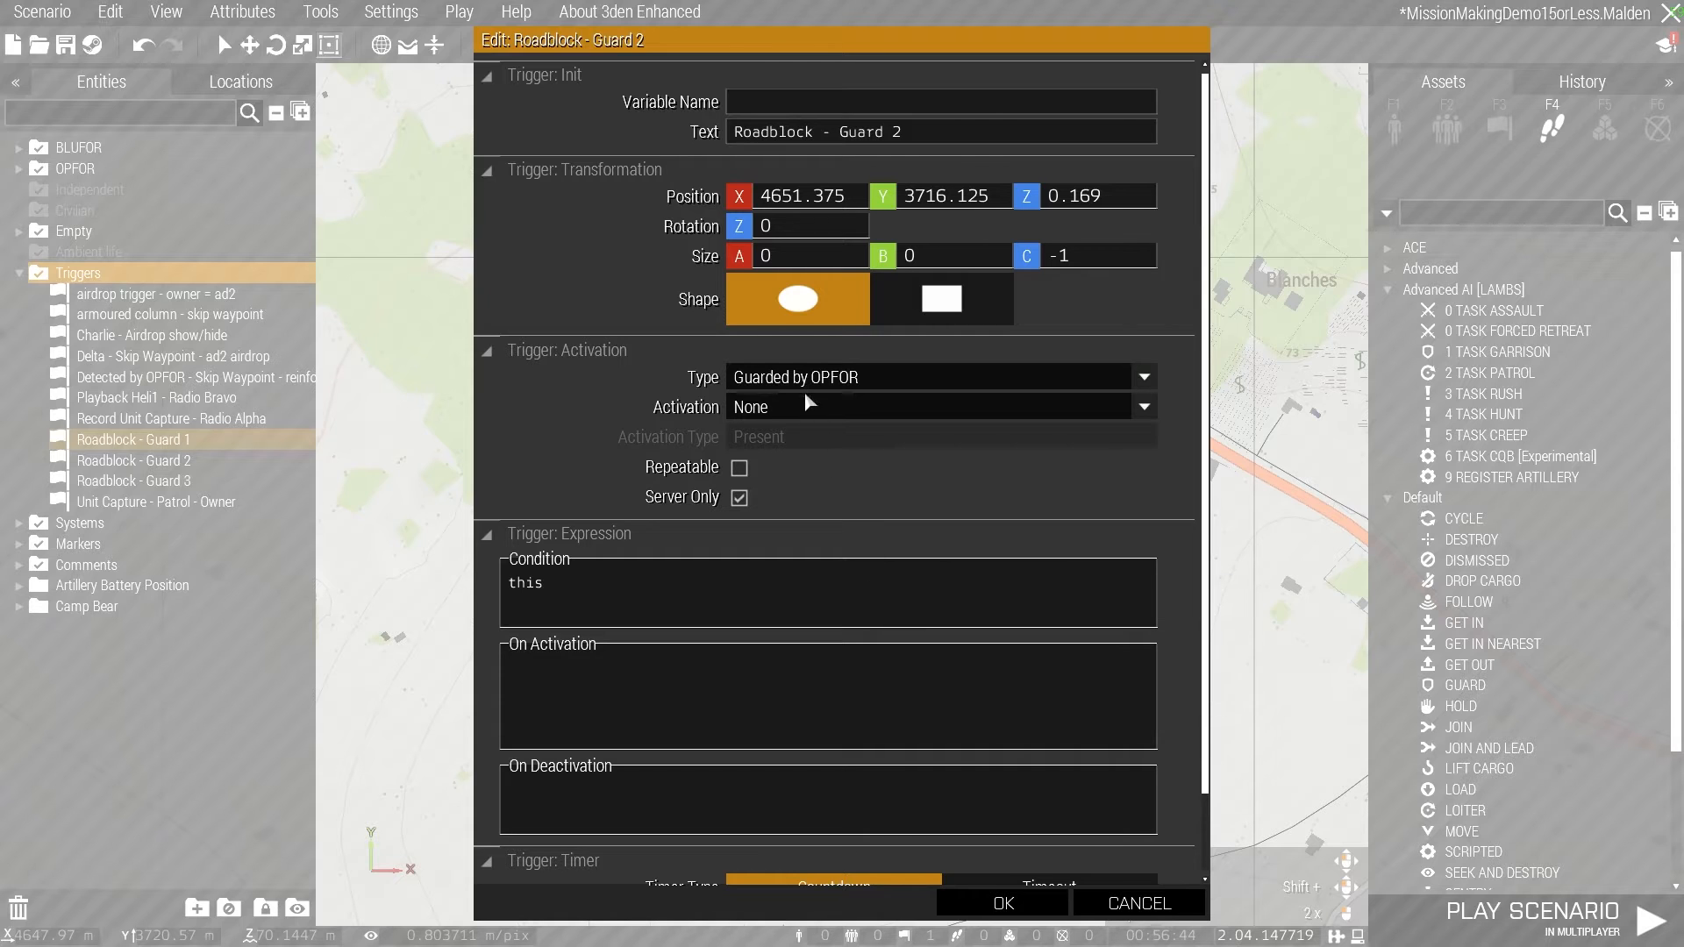
left_click(1002, 902)
scroll(778, 589, "up", 4)
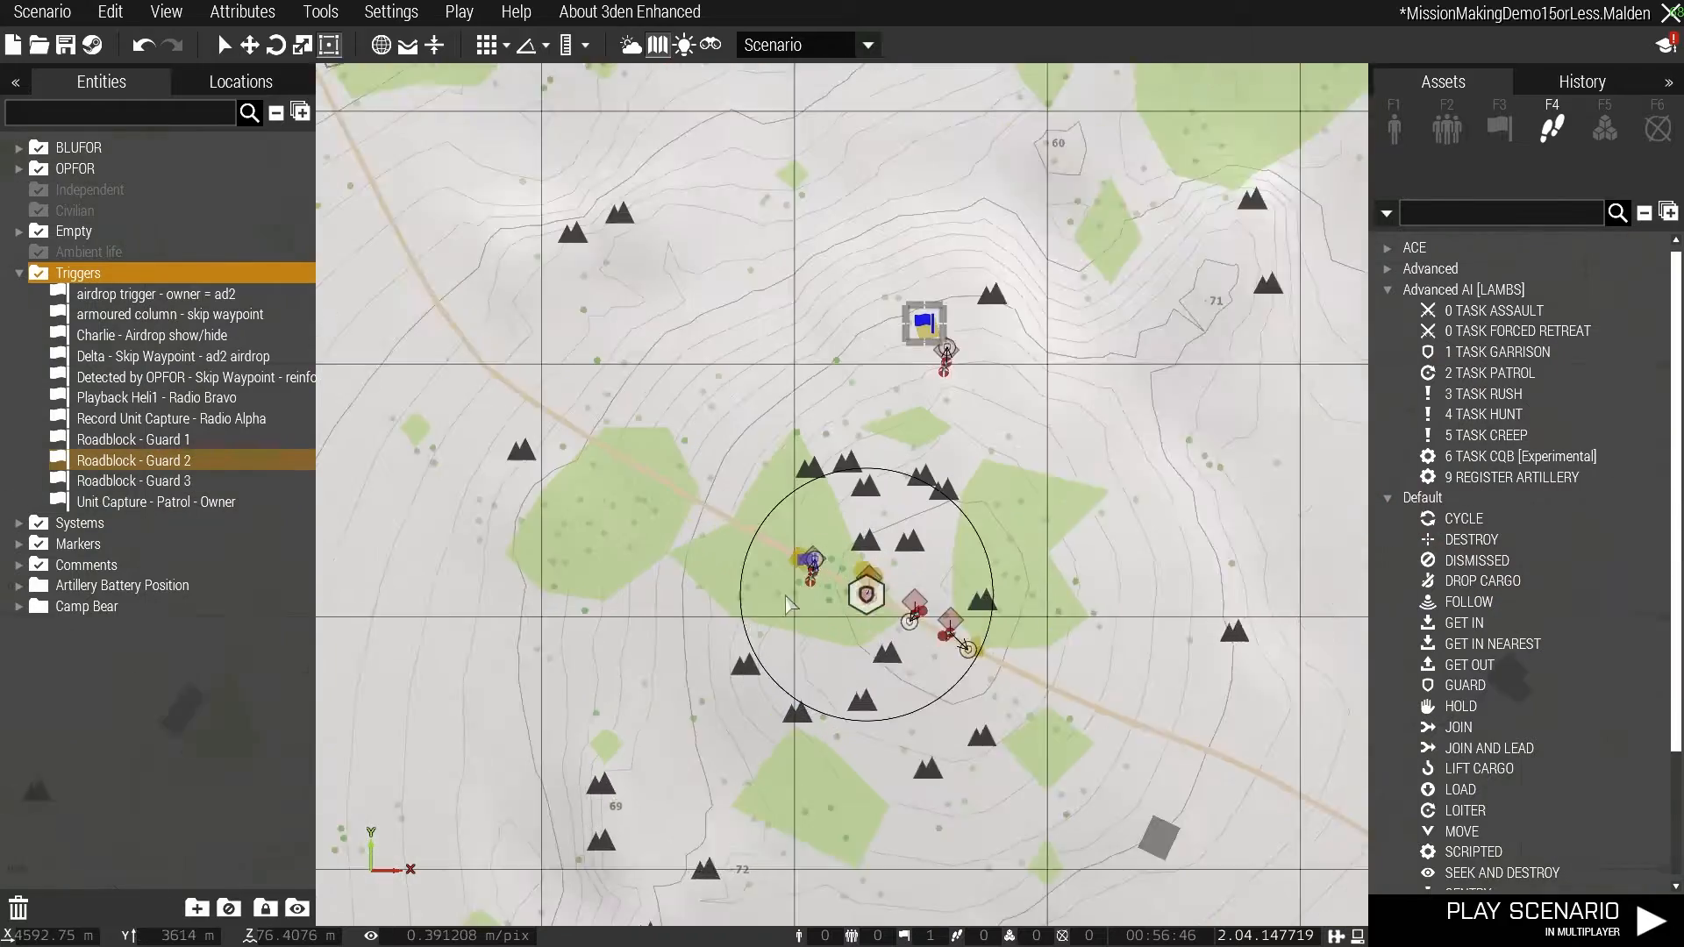
scroll(778, 590, "up", 5)
double_click(802, 564)
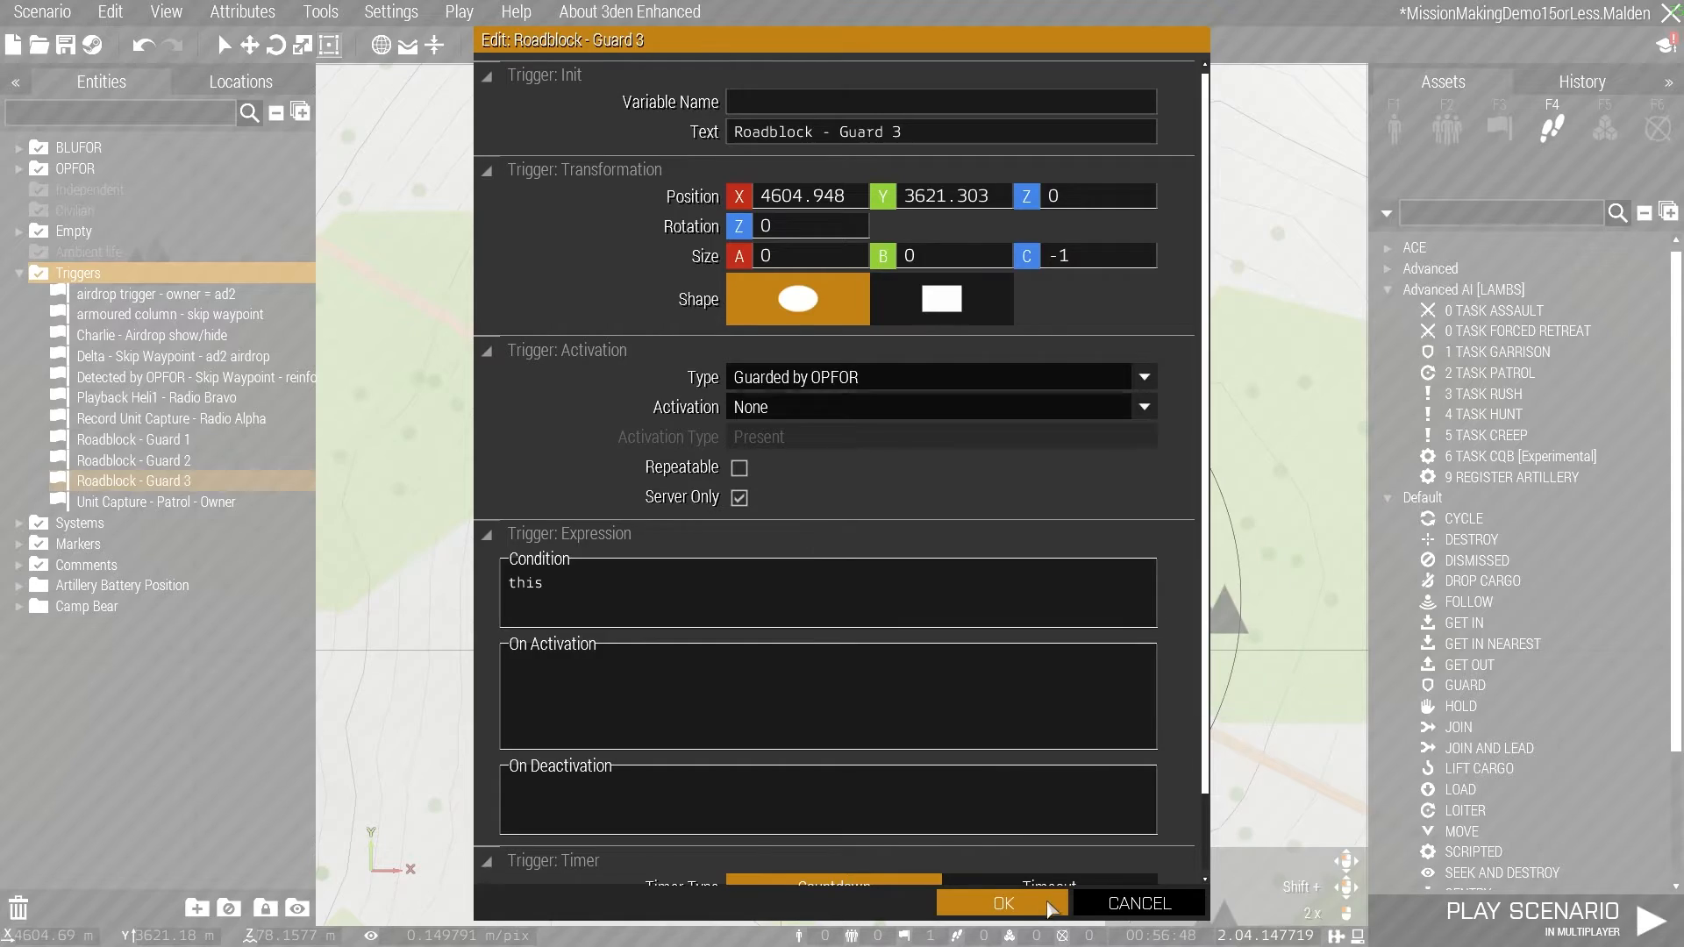
left_click(1002, 903)
- Move the "Roadblock - Guard 1" trigger off the house near the highway and place "Roadblock - Guard 3" there instead
scroll(1085, 631, "down", 5)
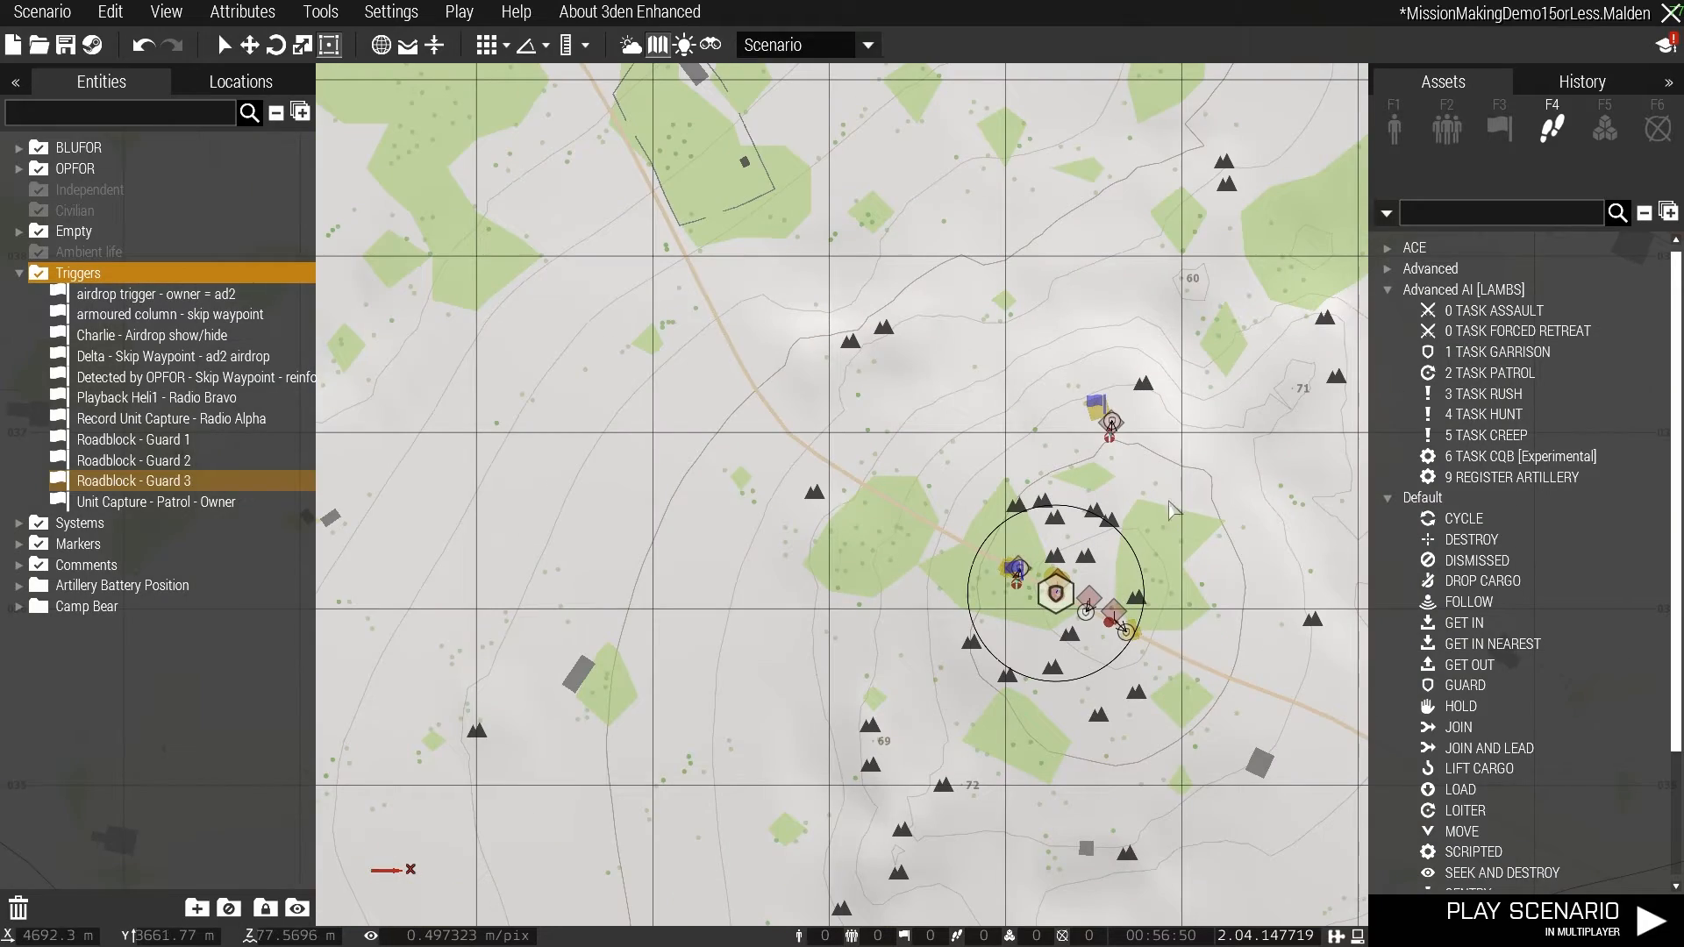
right_click_drag(1082, 624, 1061, 645)
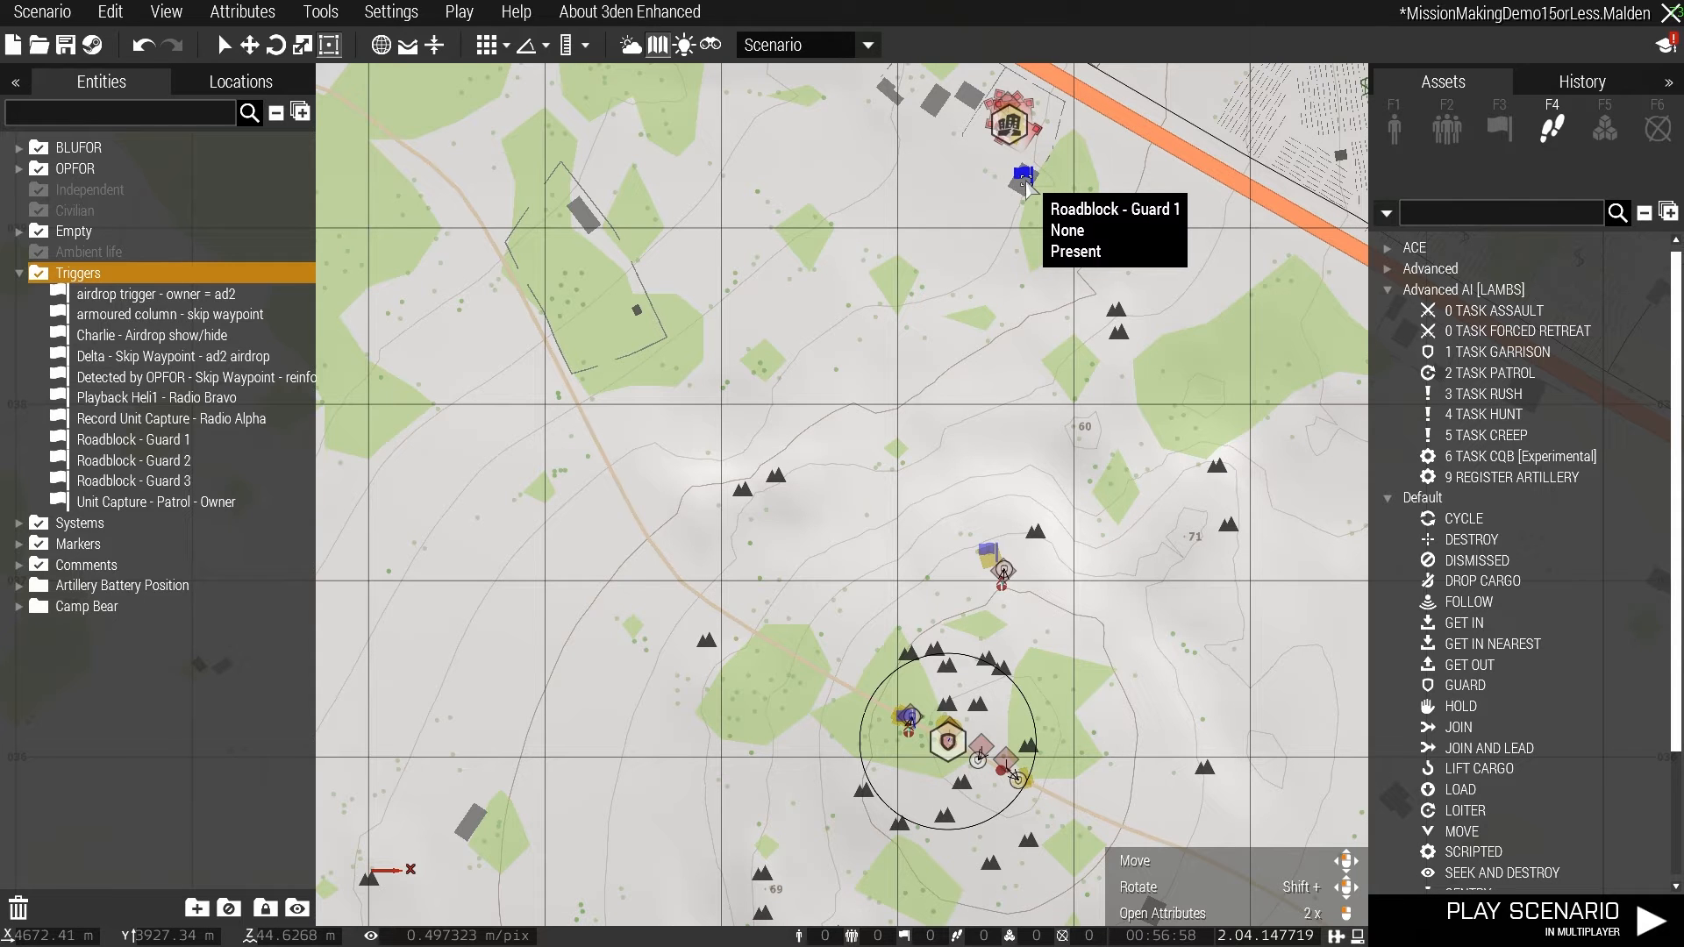
right_click_drag(1006, 265, 1014, 390)
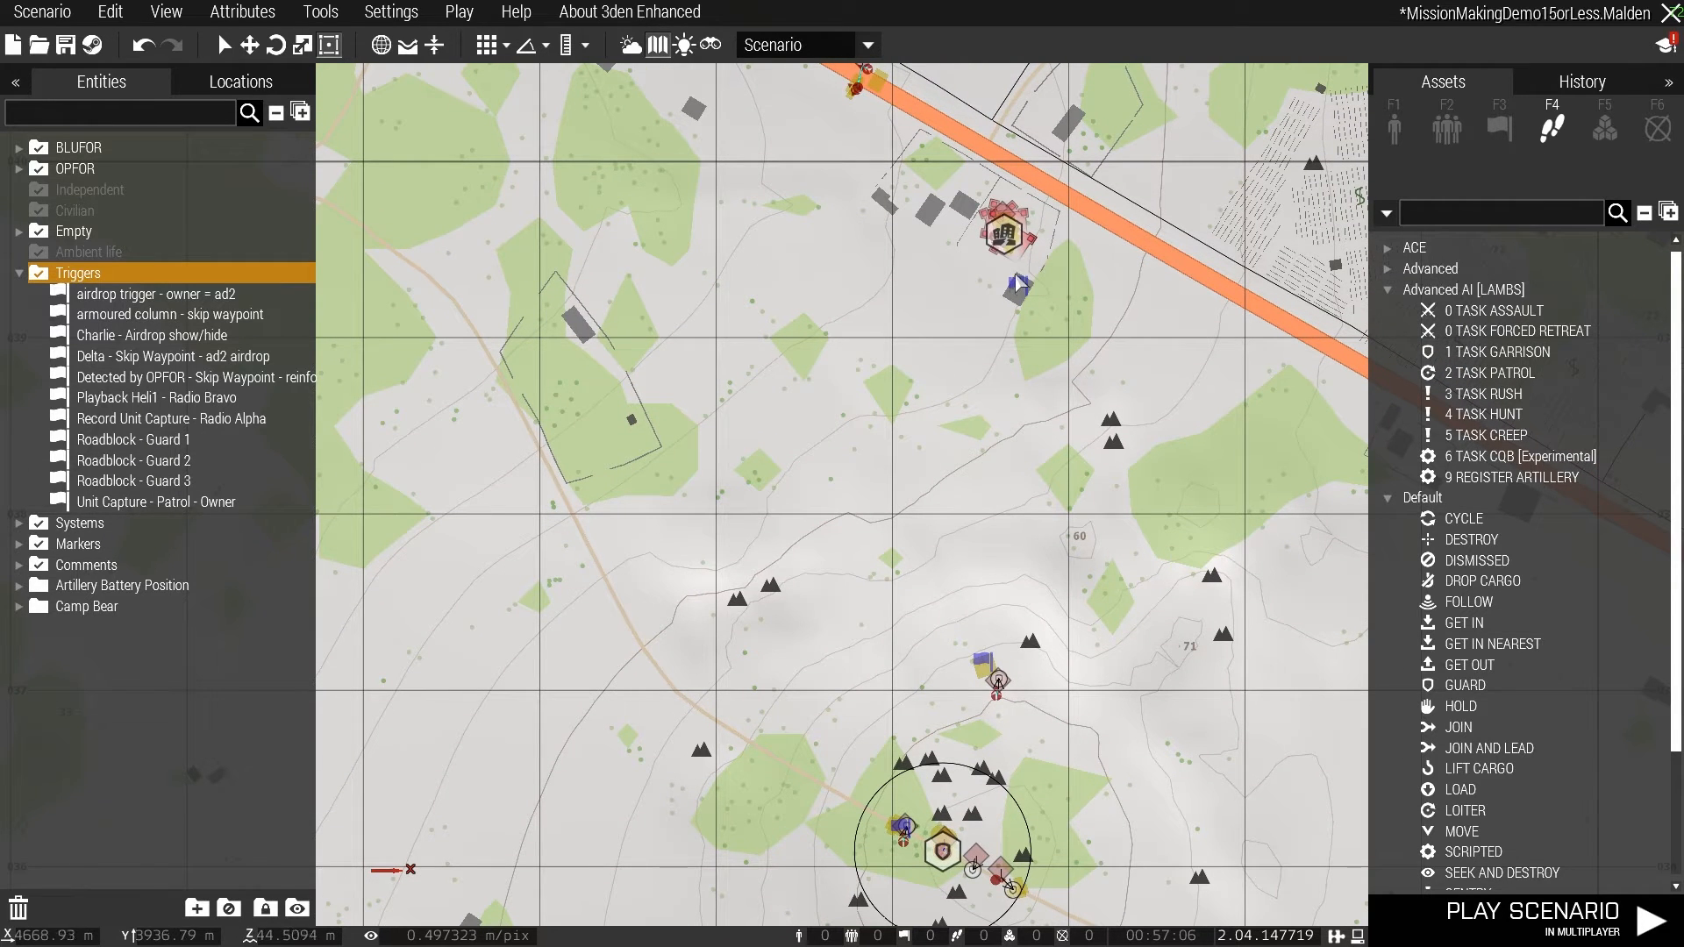
left_click_drag(1018, 282, 822, 650)
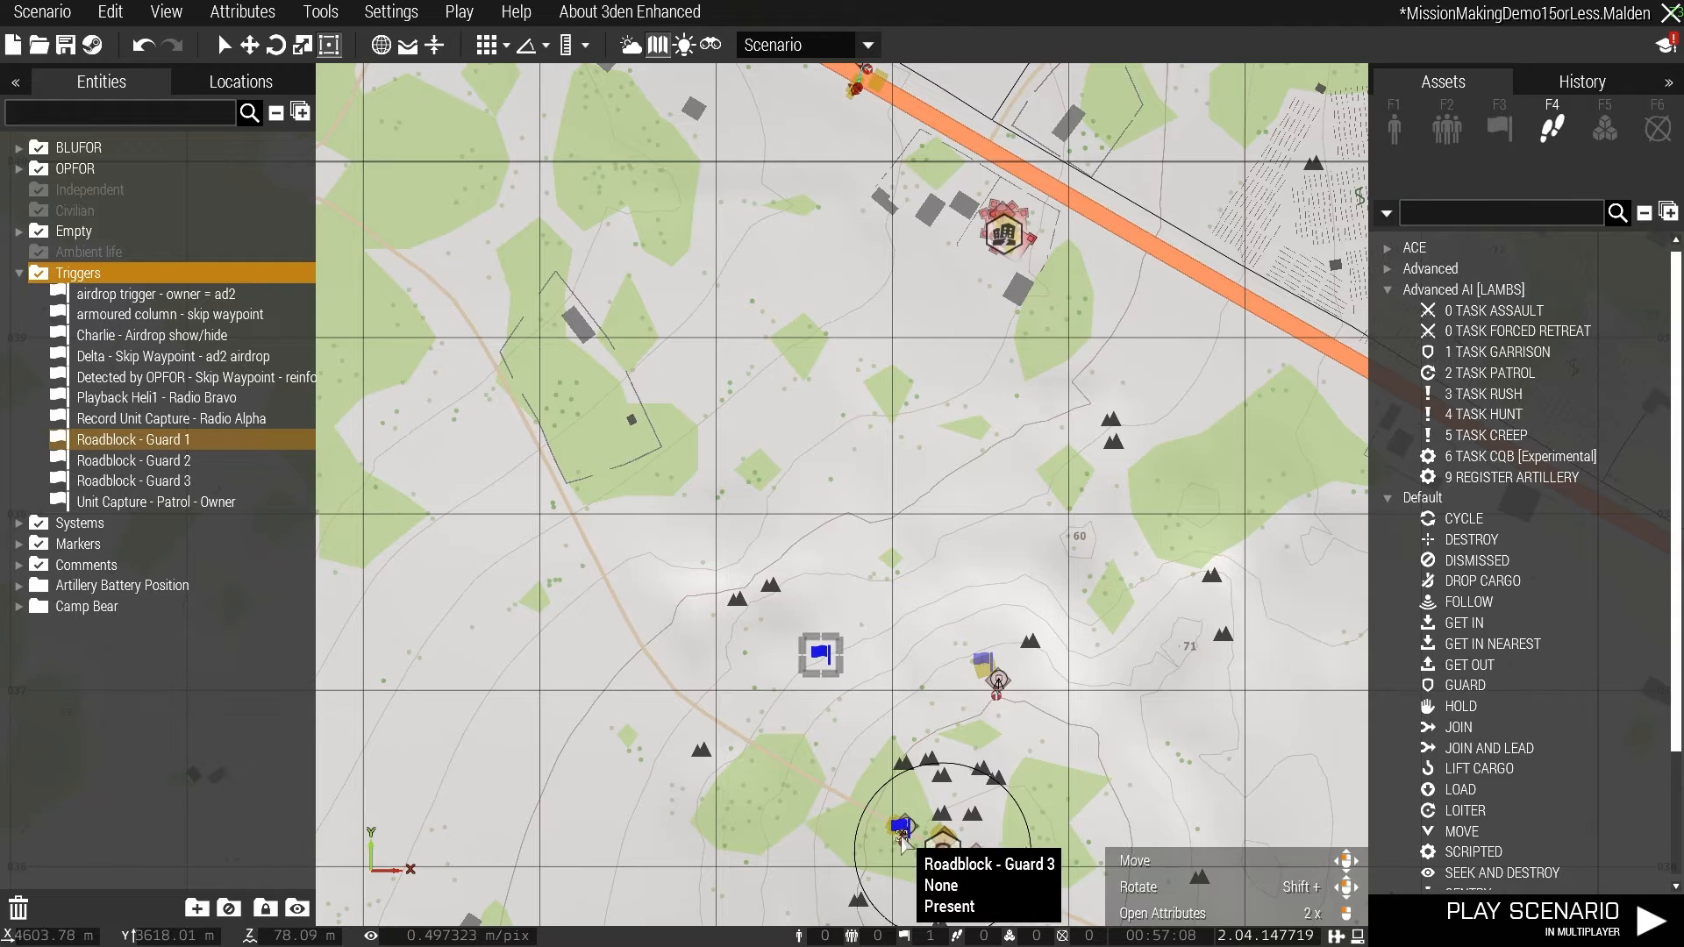
left_click_drag(901, 833, 1010, 279)
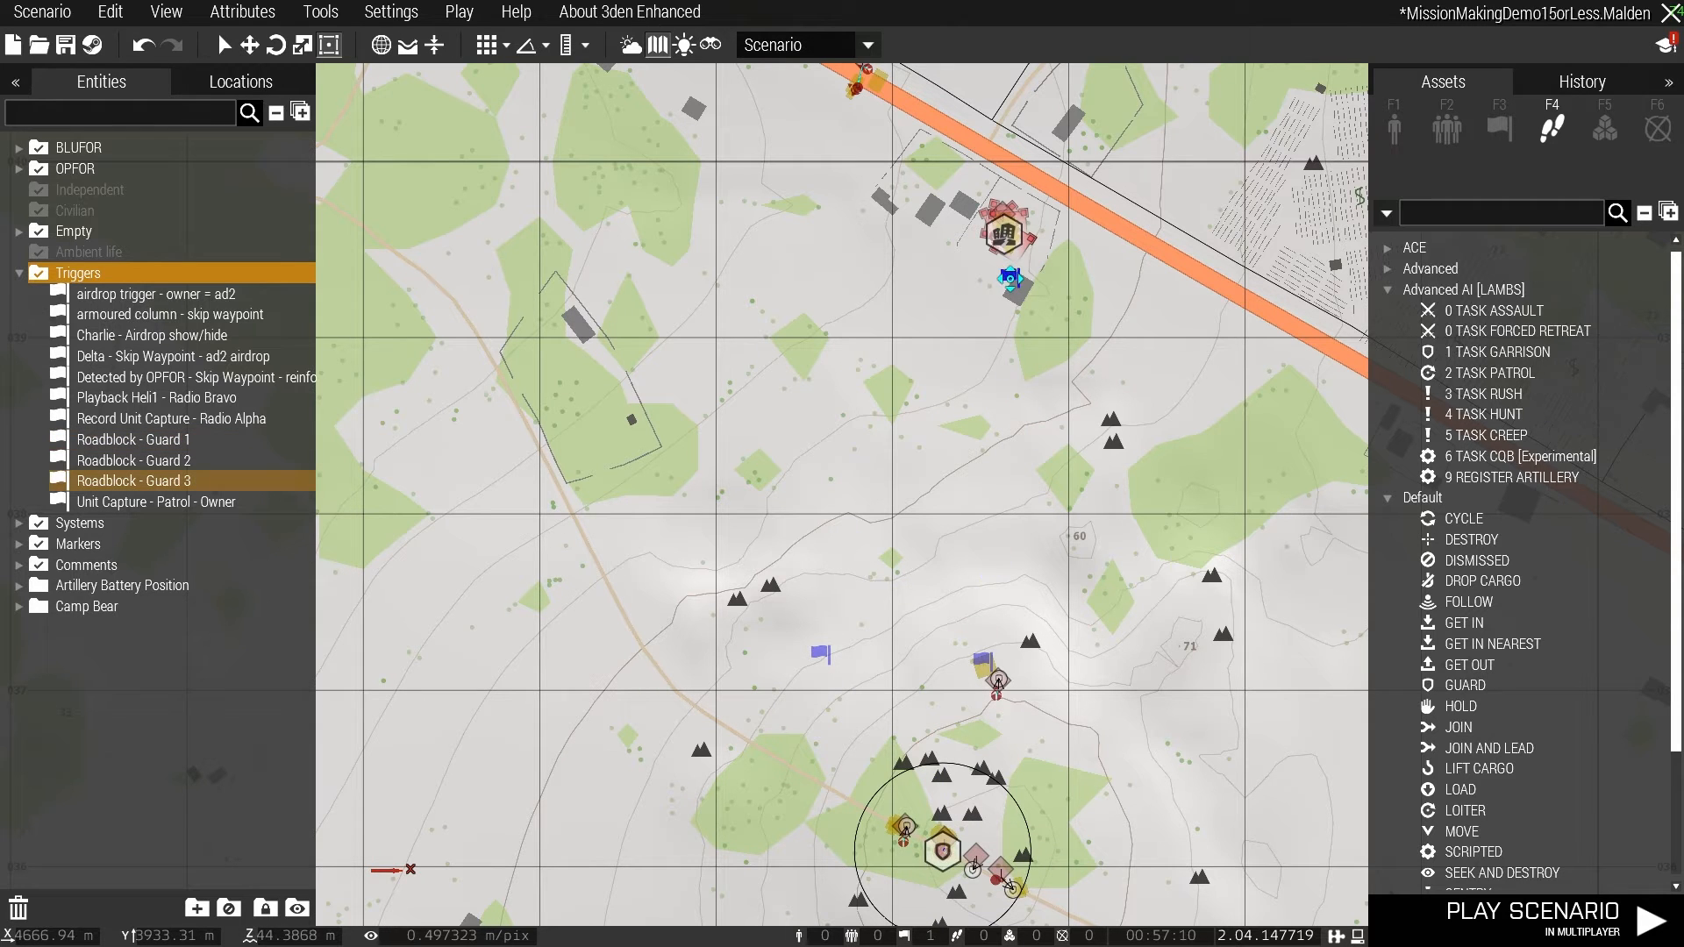
- Move the "Roadblock - Guard 1" trigger onto the dirt road beside the guard module inside the roadblock circle
left_click_drag(822, 655, 940, 700)
right_click_drag(940, 700, 924, 524)
left_click_drag(924, 523, 918, 651)
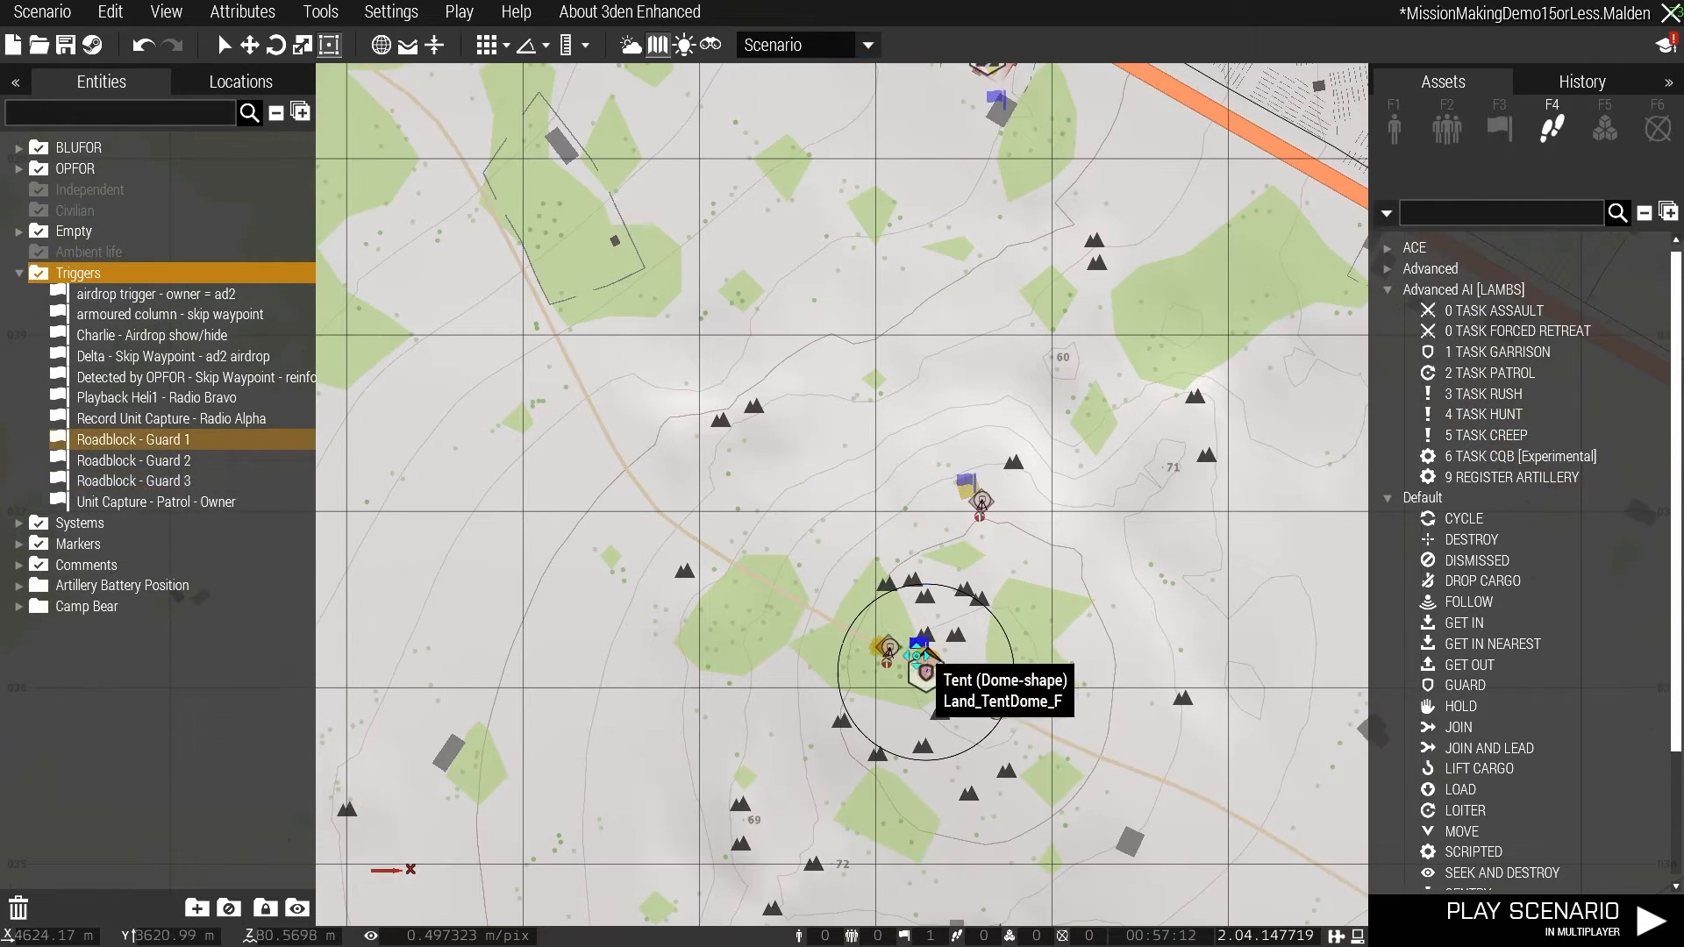
scroll(918, 653, "up", 8)
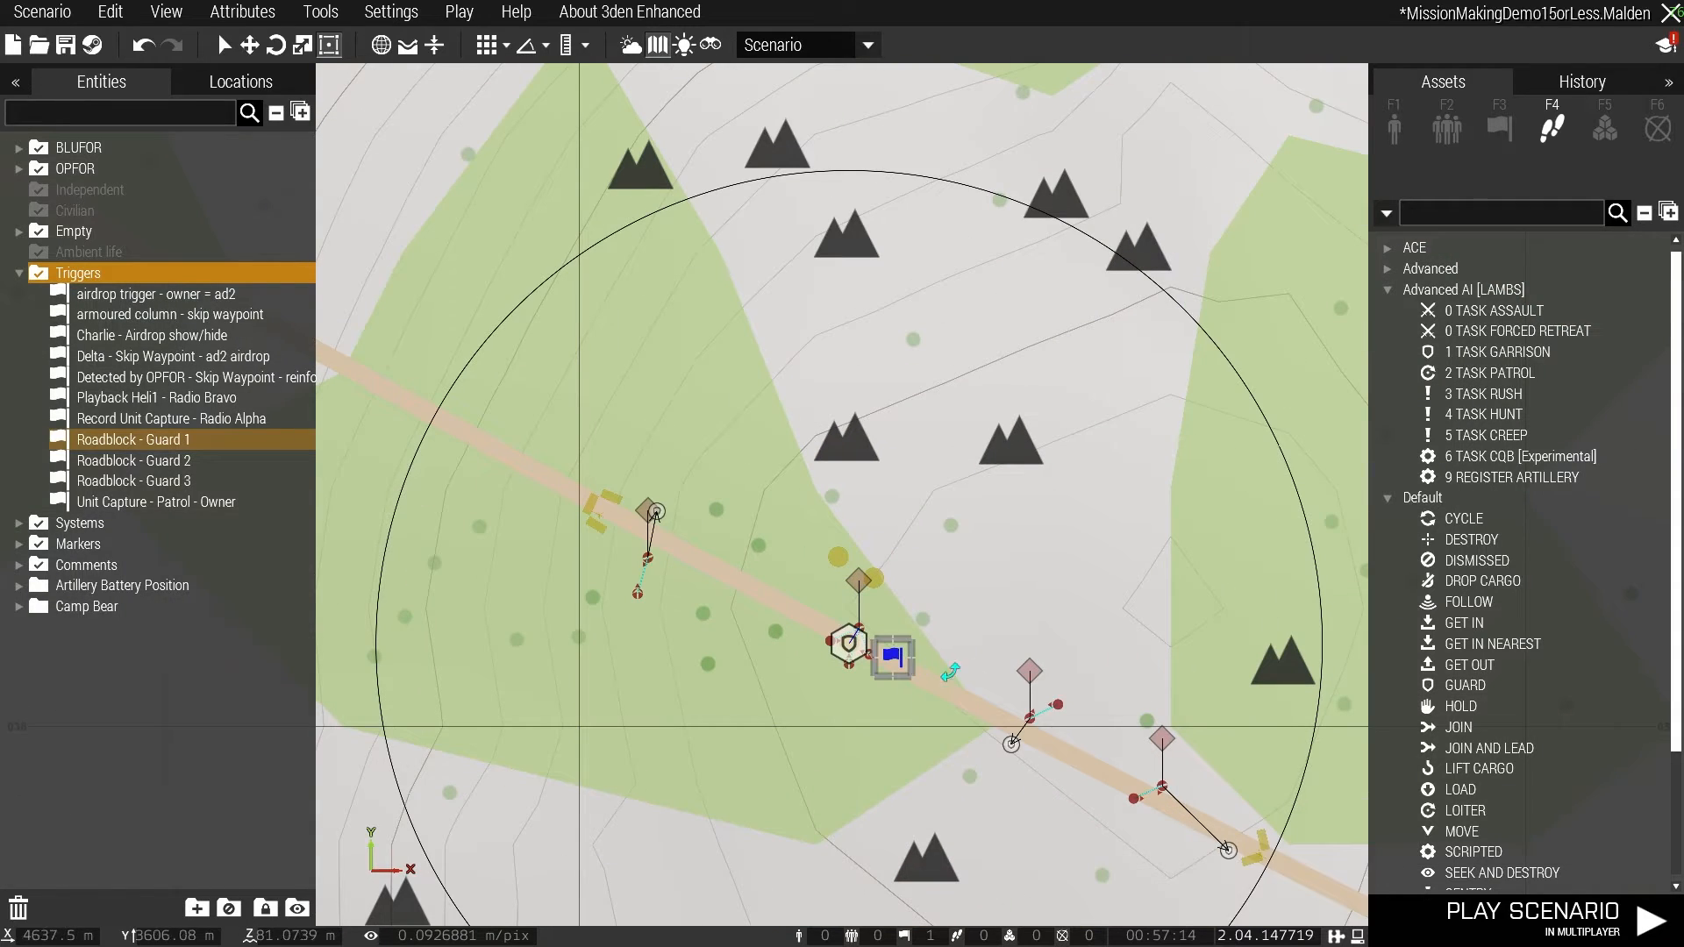
- Reposition the "Roadblock - Guard 3" trigger on the house just south of the garrison module near the highway
scroll(949, 607, "down", 5)
right_click_drag(1055, 279, 1004, 478)
right_click_drag(978, 231, 957, 593)
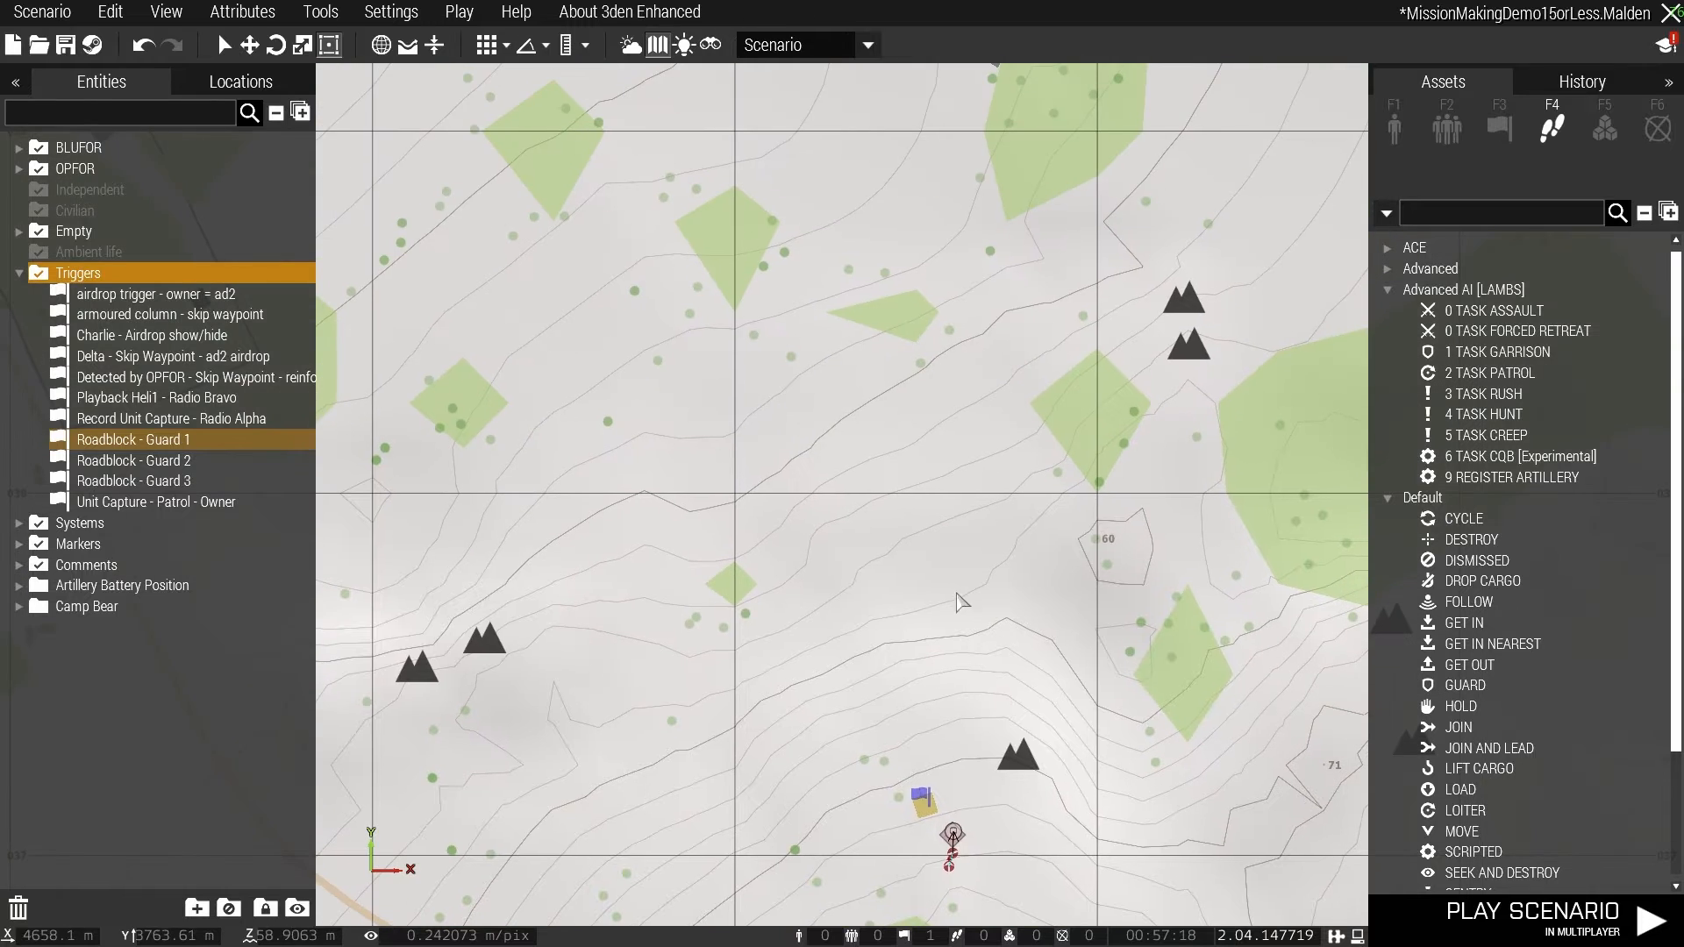
right_click_drag(1043, 306, 1013, 761)
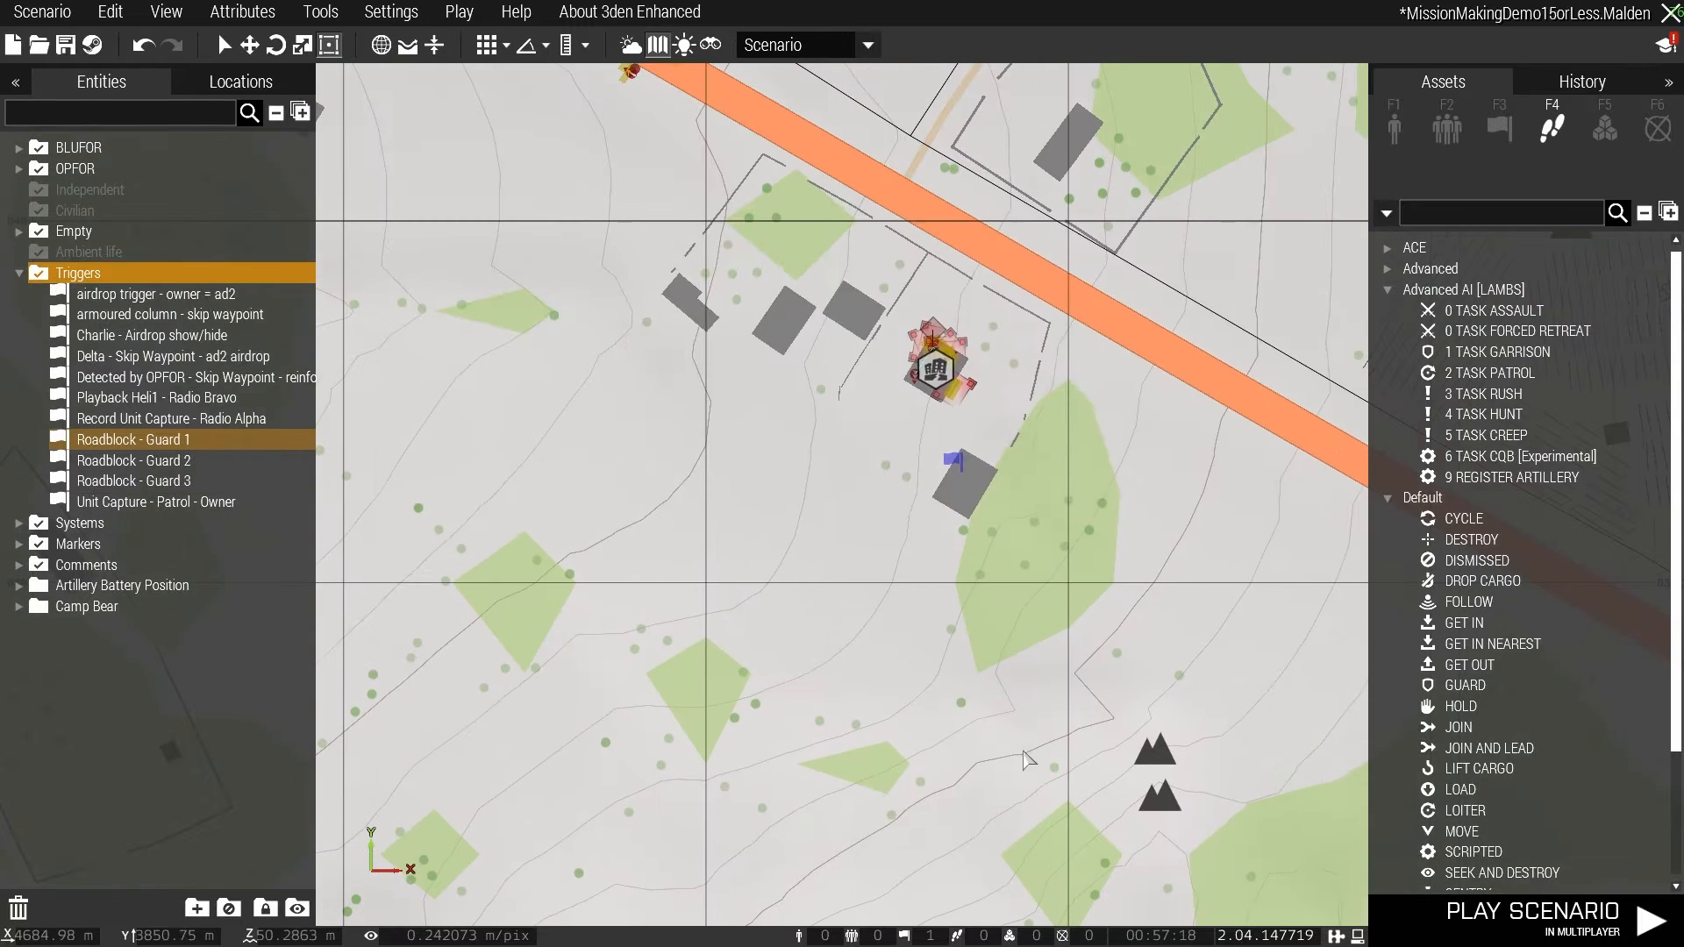
left_click(956, 474)
scroll(976, 575, "down", 4)
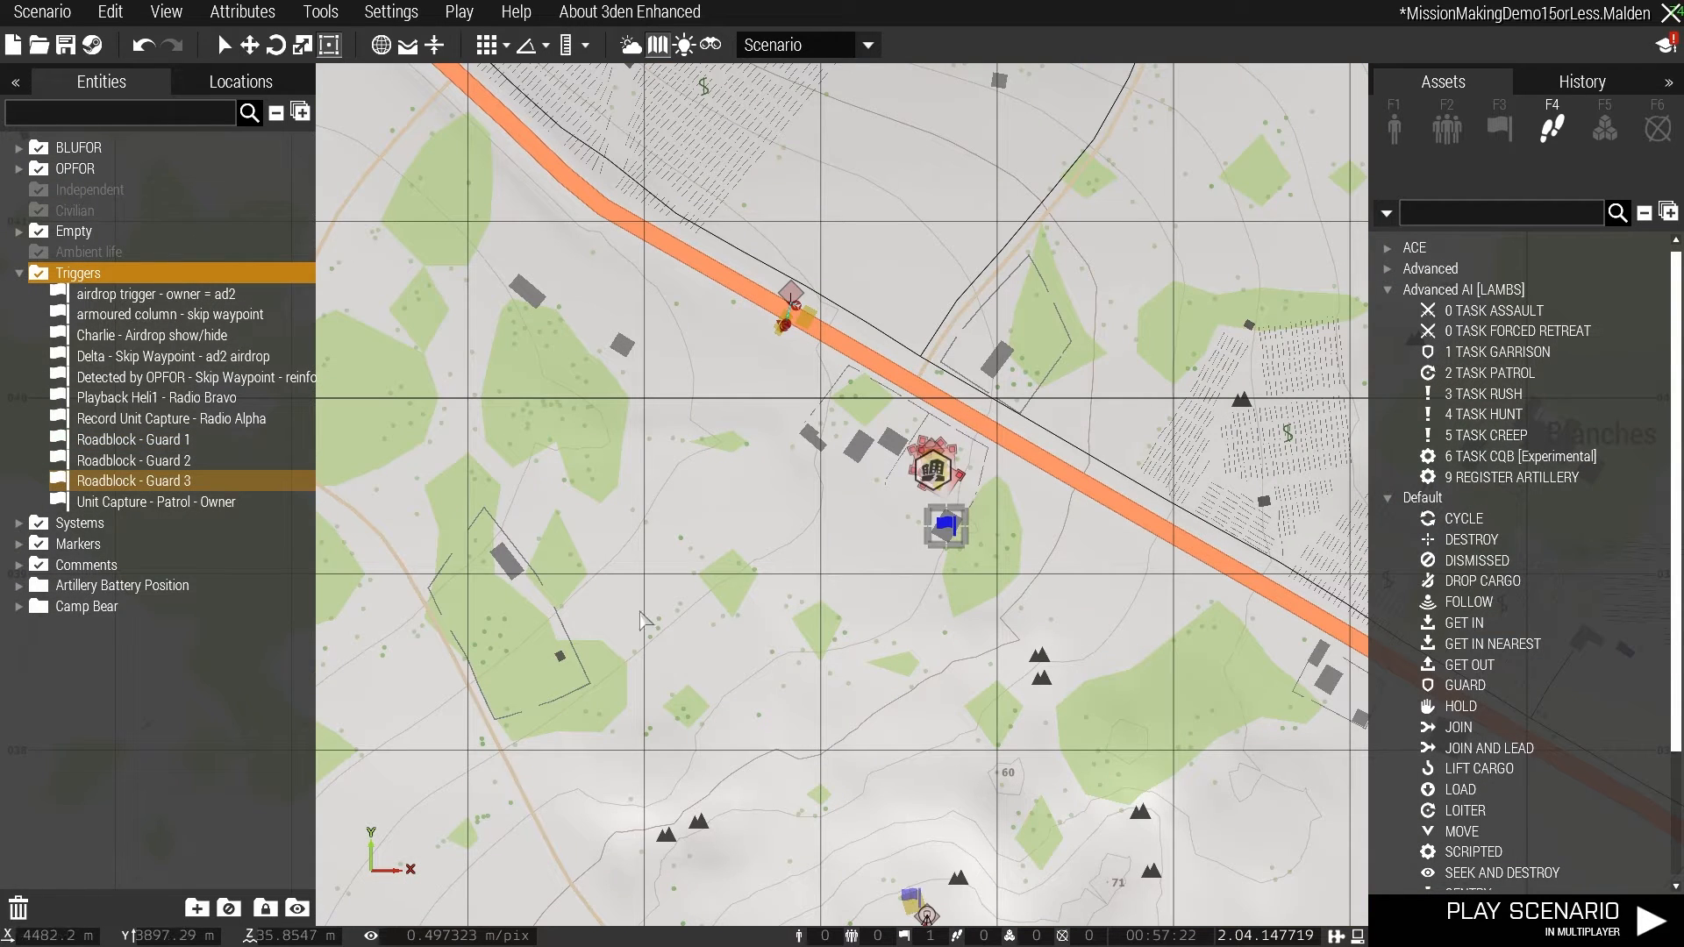
right_click_drag(870, 736, 1028, 221)
right_click_drag(1061, 145, 976, 302)
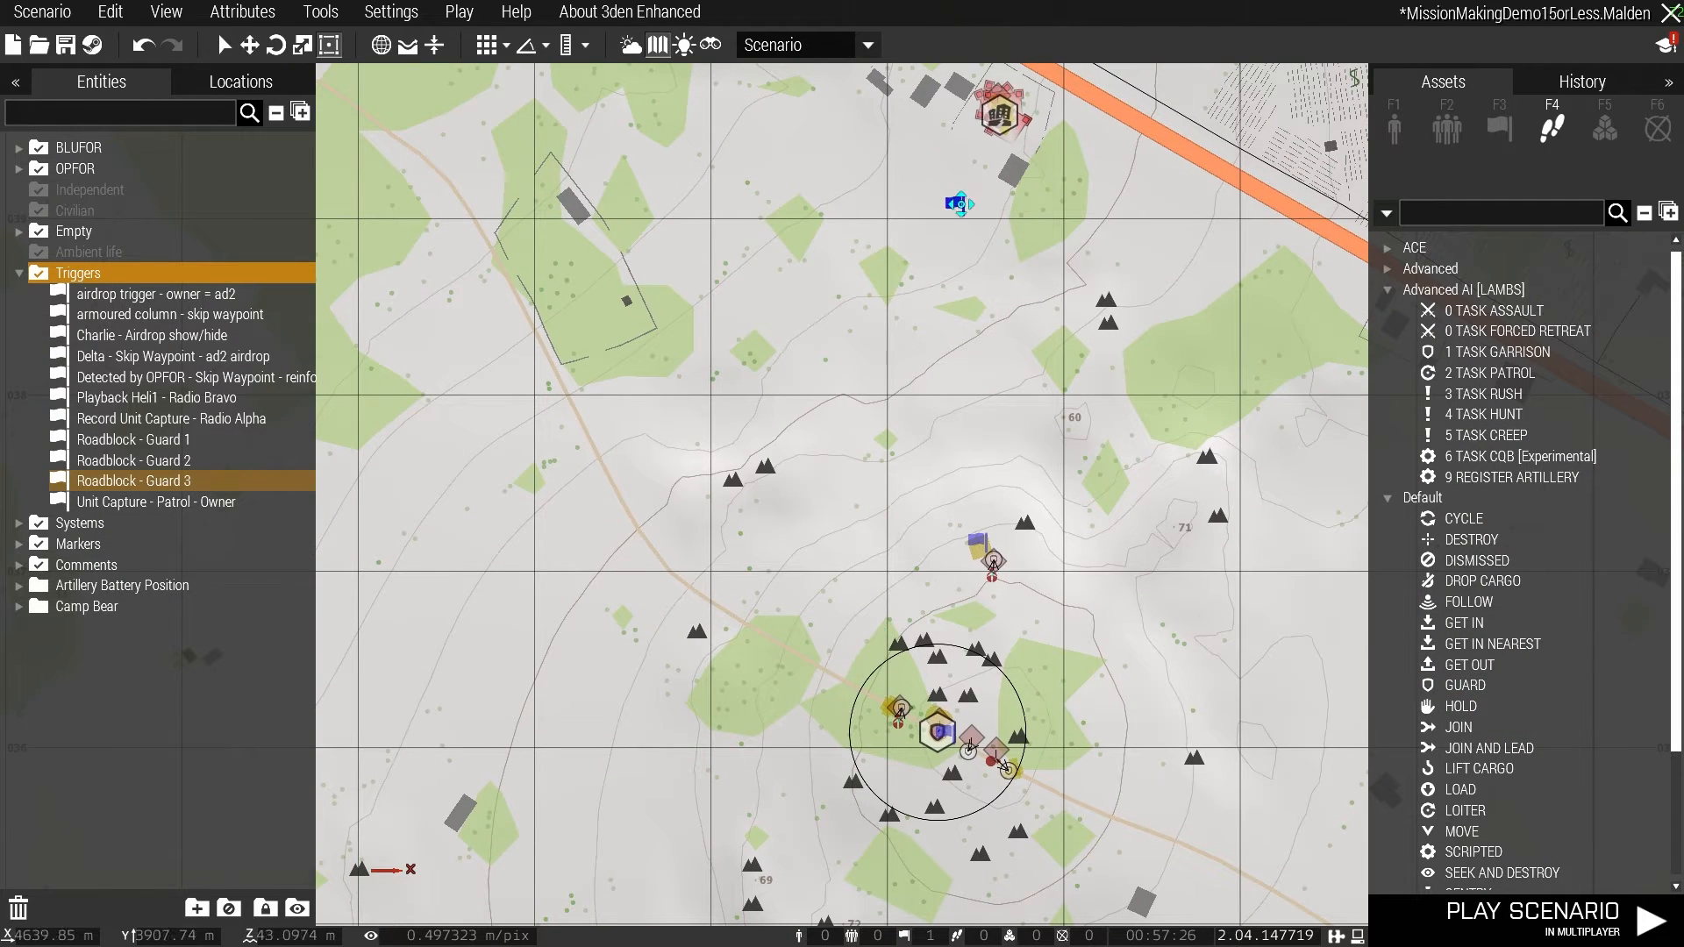
left_click(1011, 164)
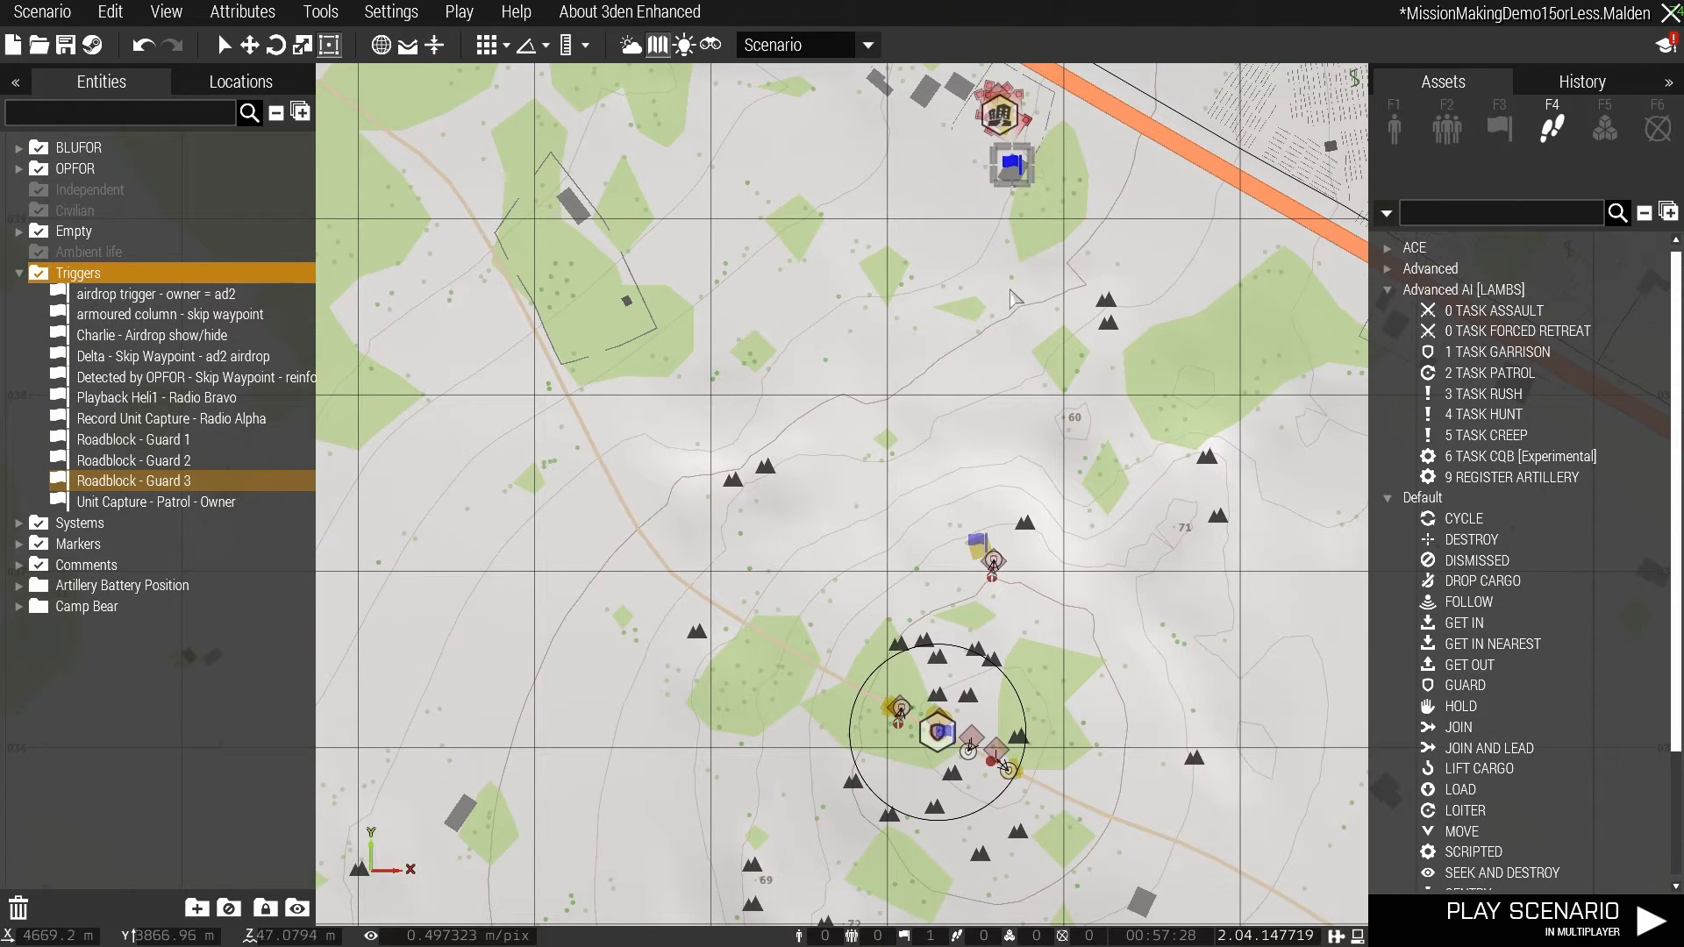
- Examine the guard groups and their GUARD waypoints around the roadblock circle and at the large bunker to the north
left_click(1008, 367)
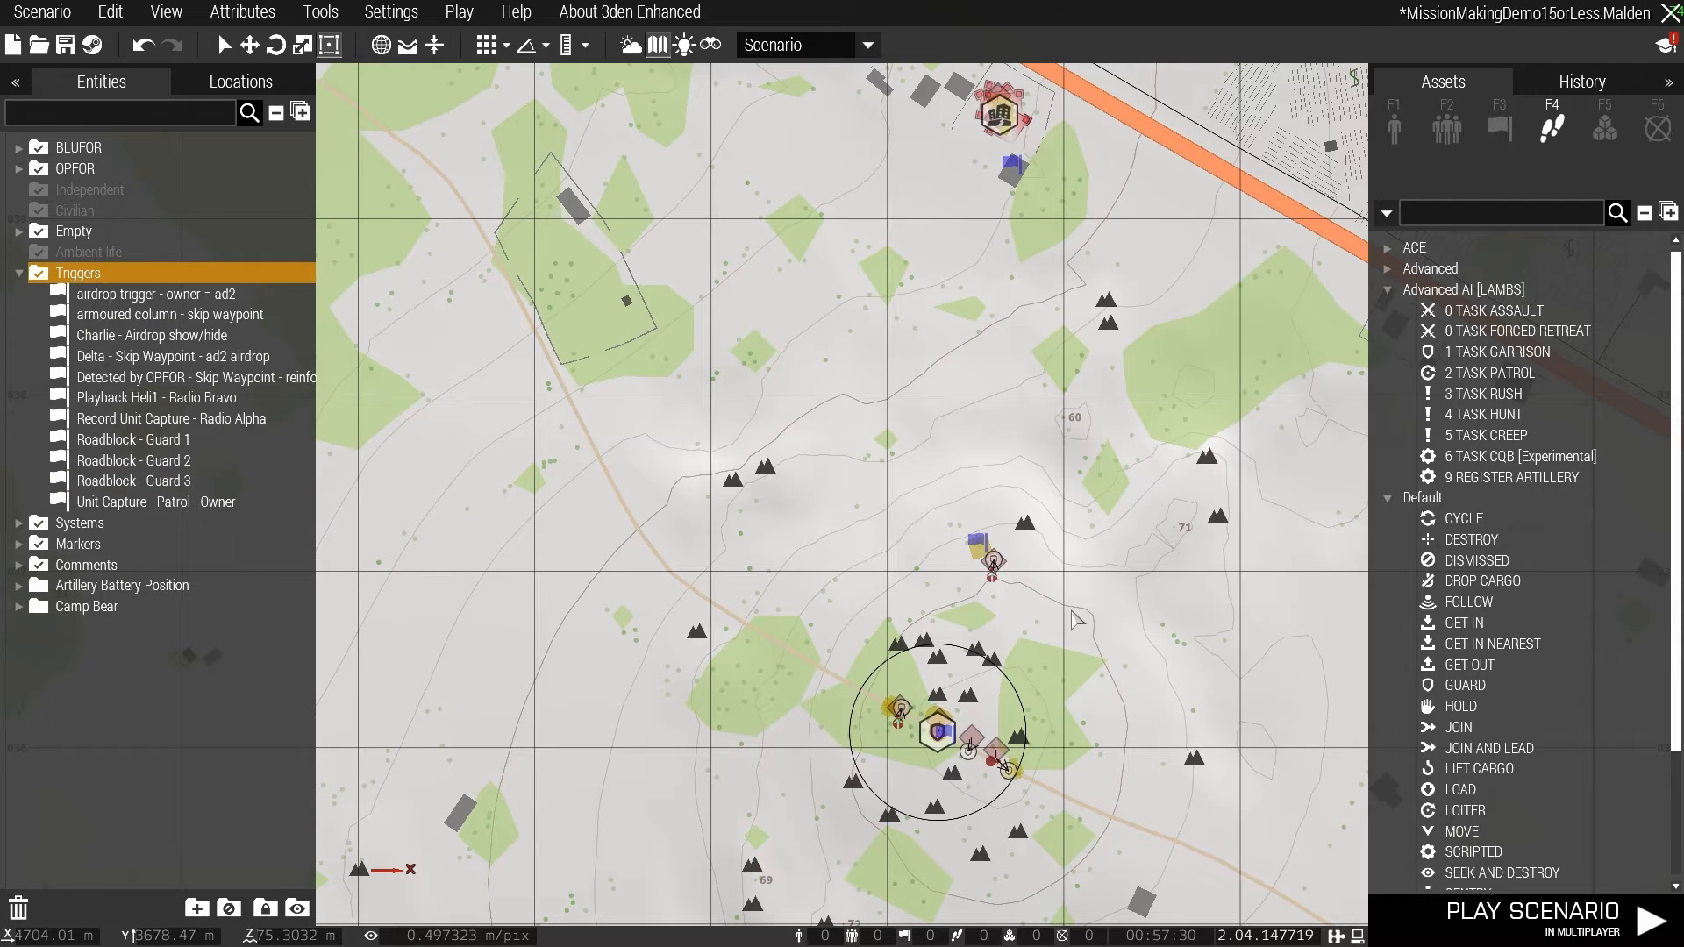
scroll(918, 797, "up", 5)
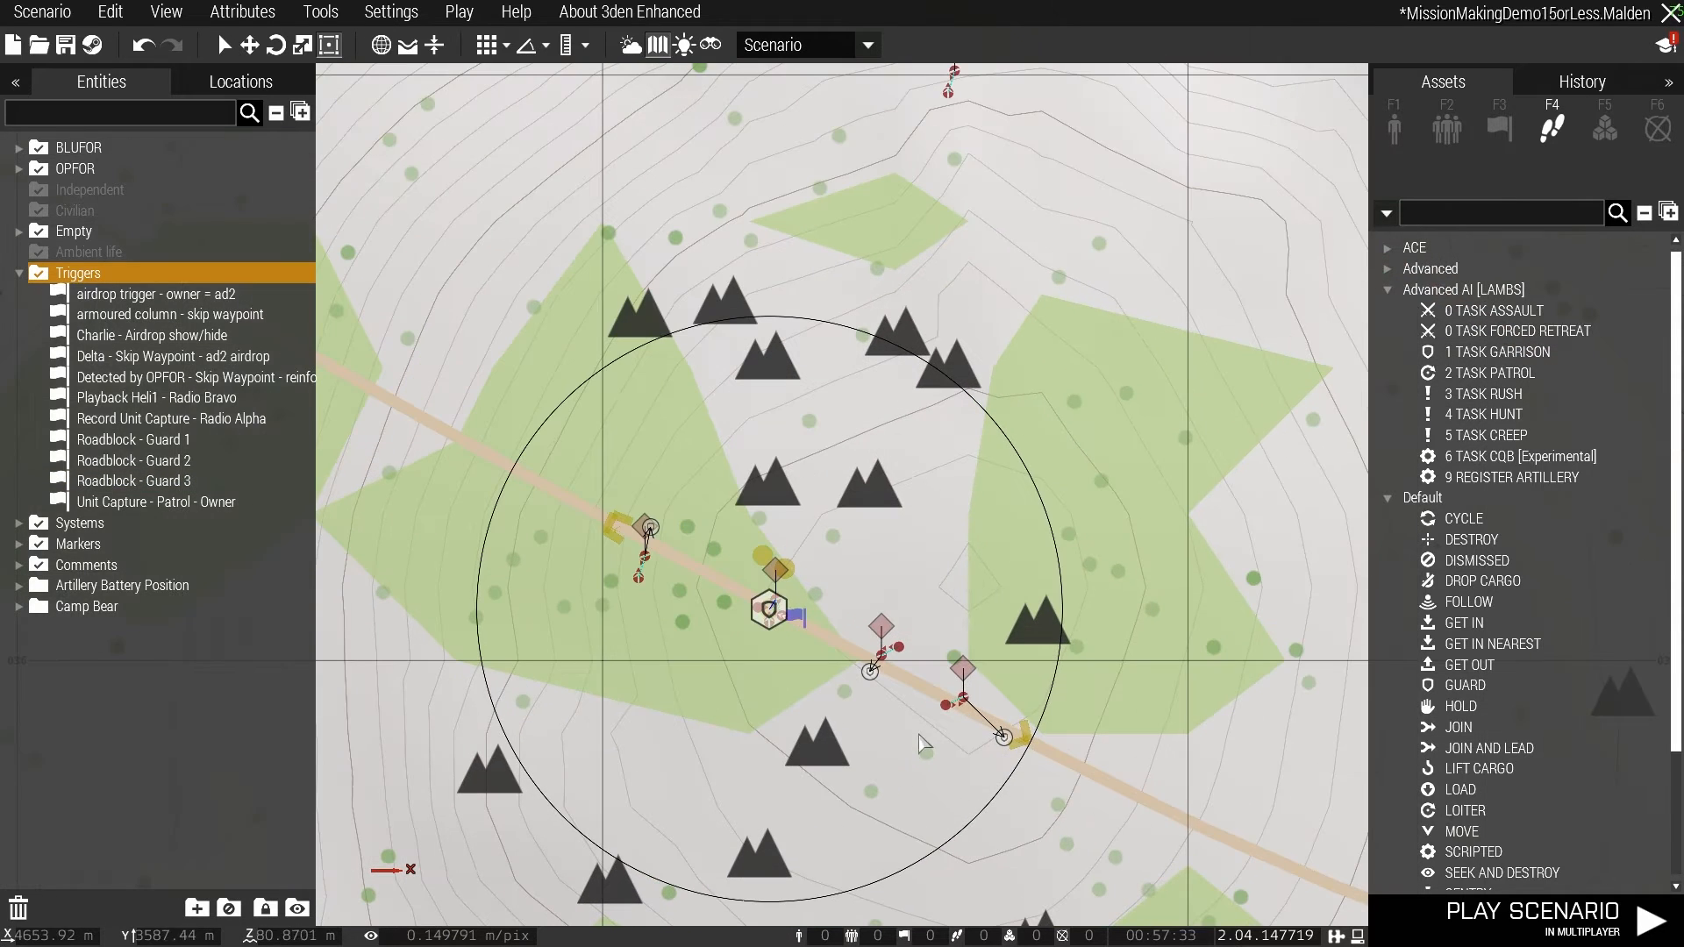
left_click(881, 628)
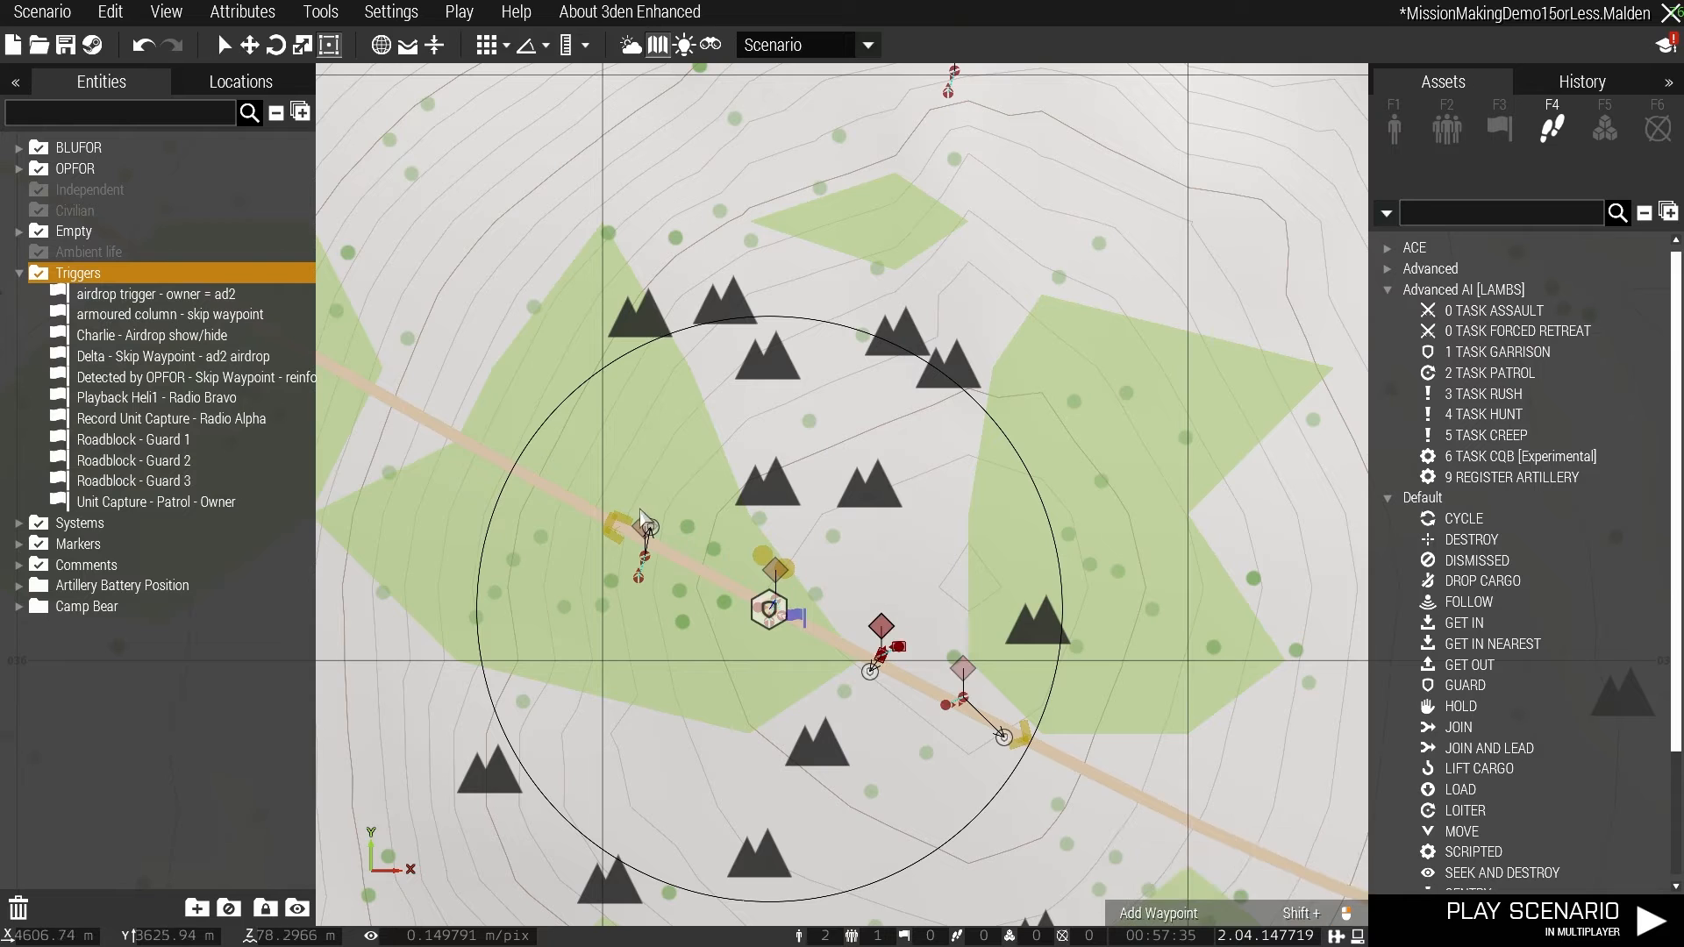
scroll(726, 466, "down", 2)
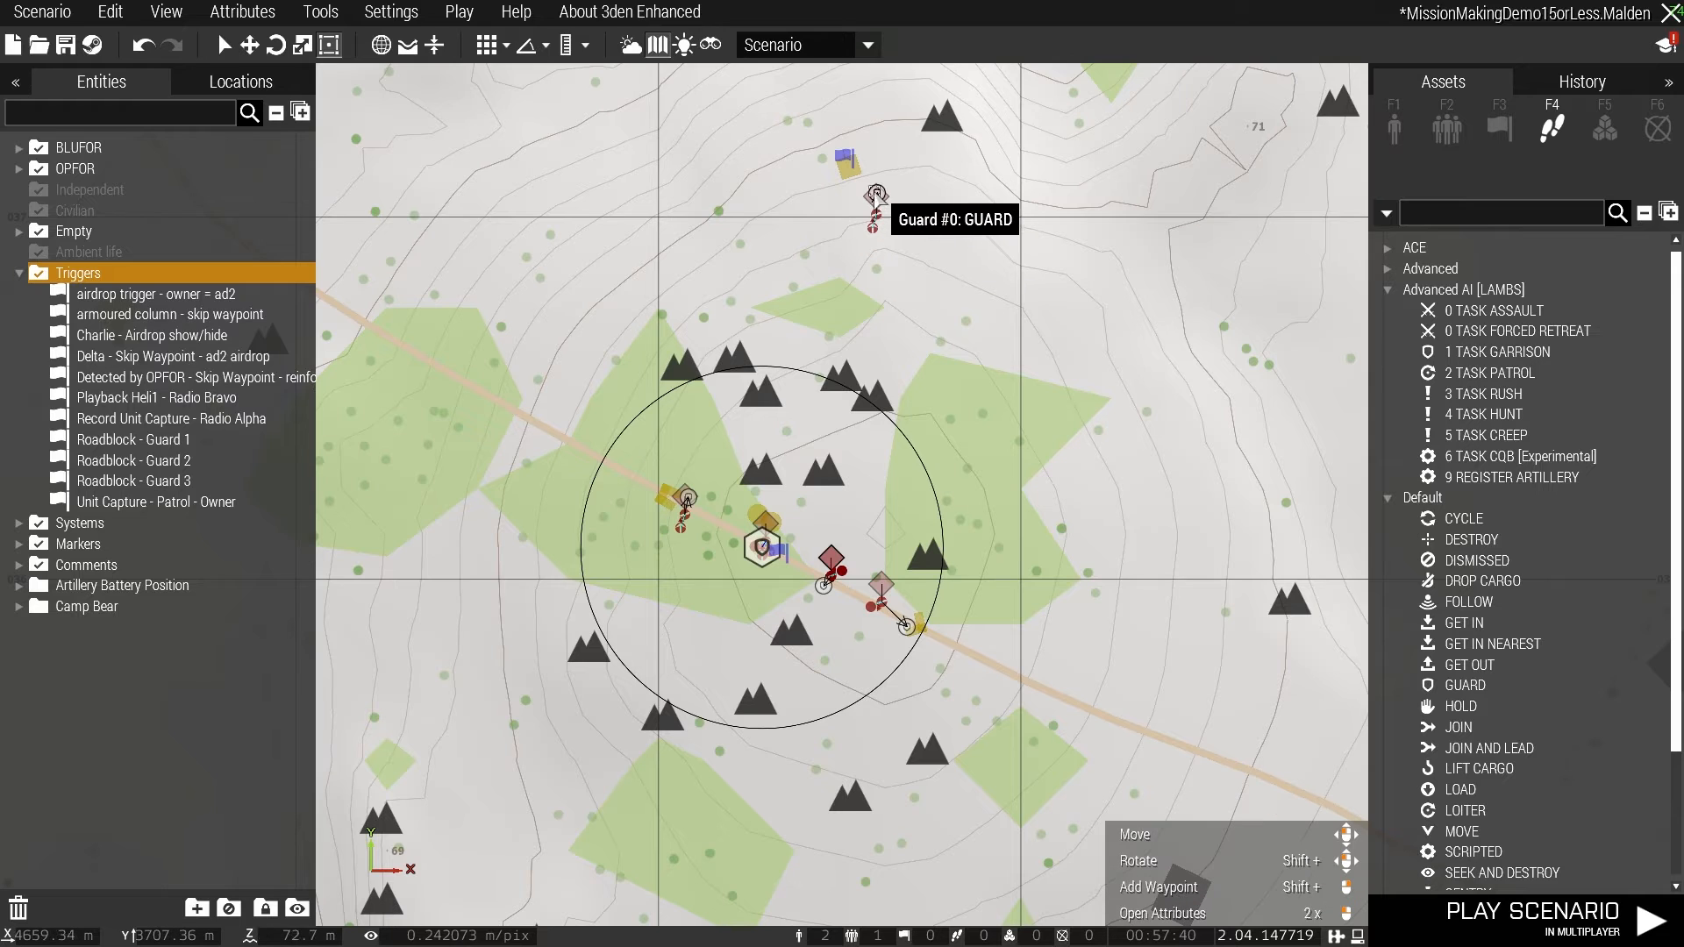
left_click(877, 194)
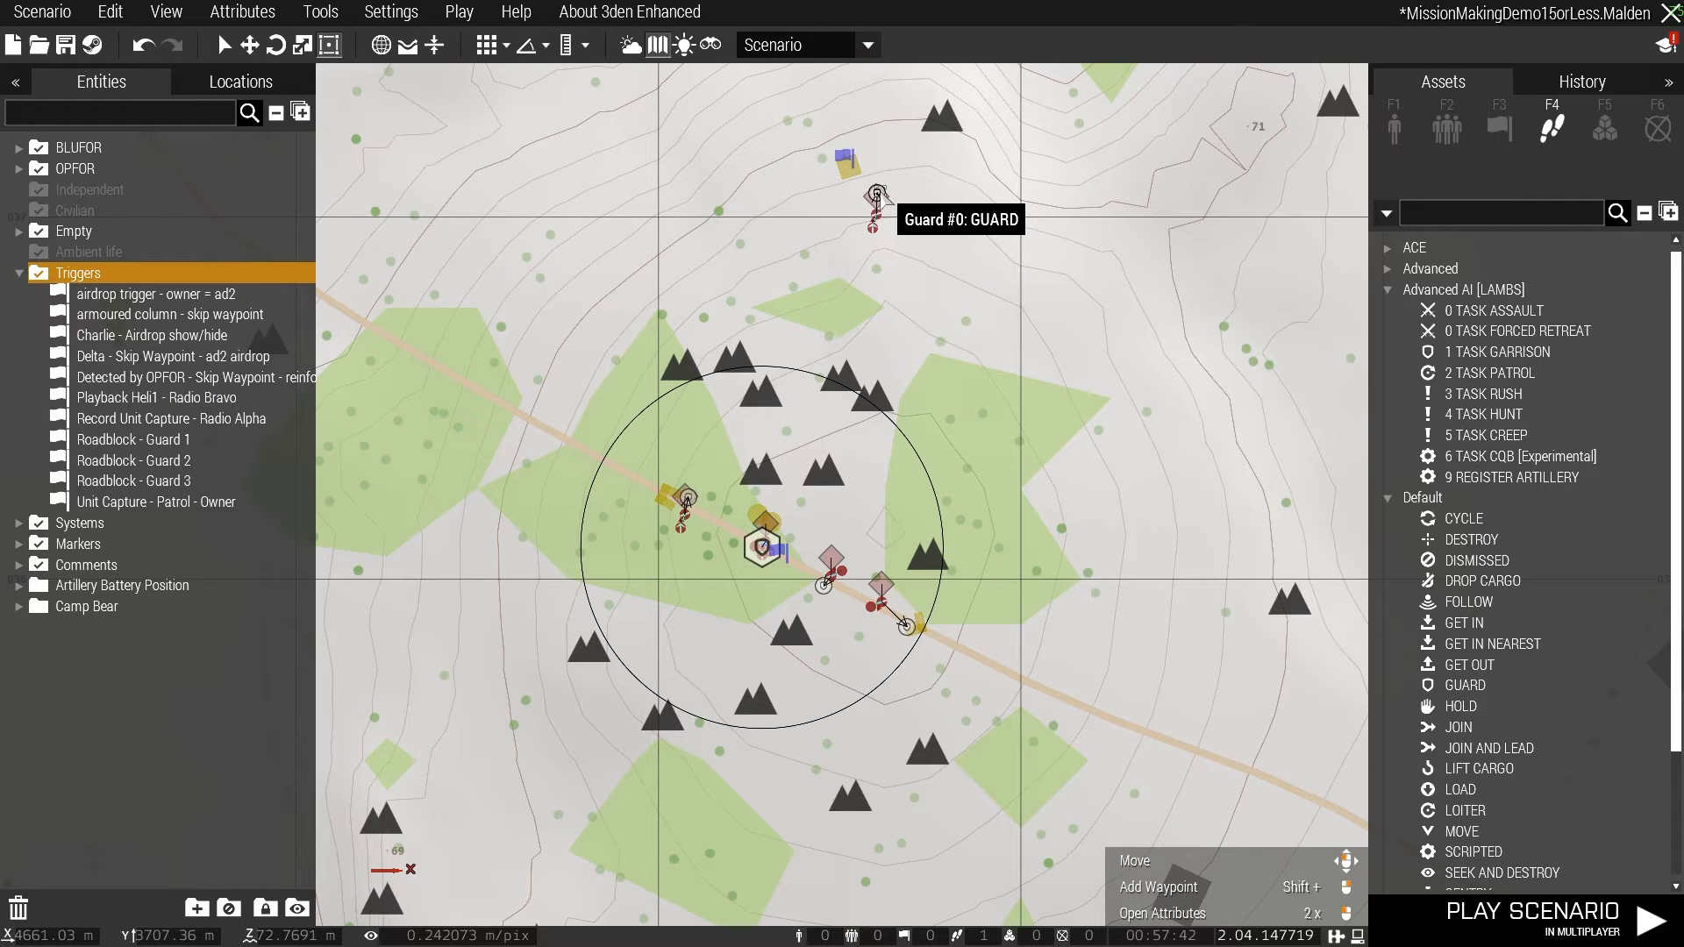
left_click(938, 331)
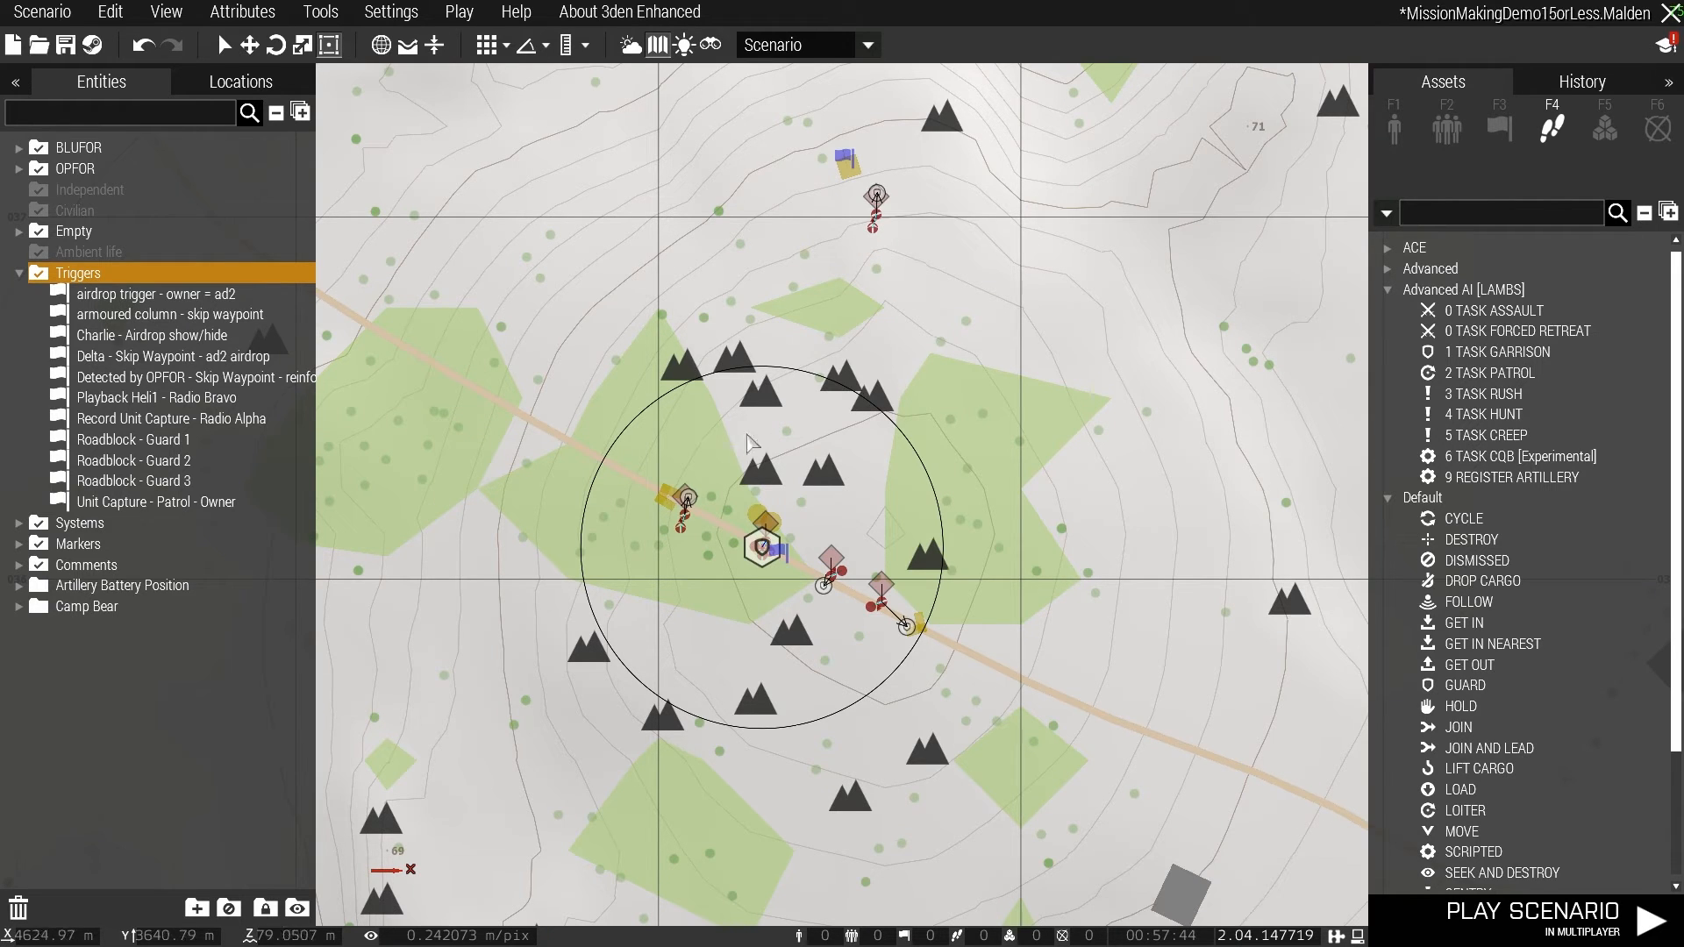
right_click_drag(831, 325, 923, 502)
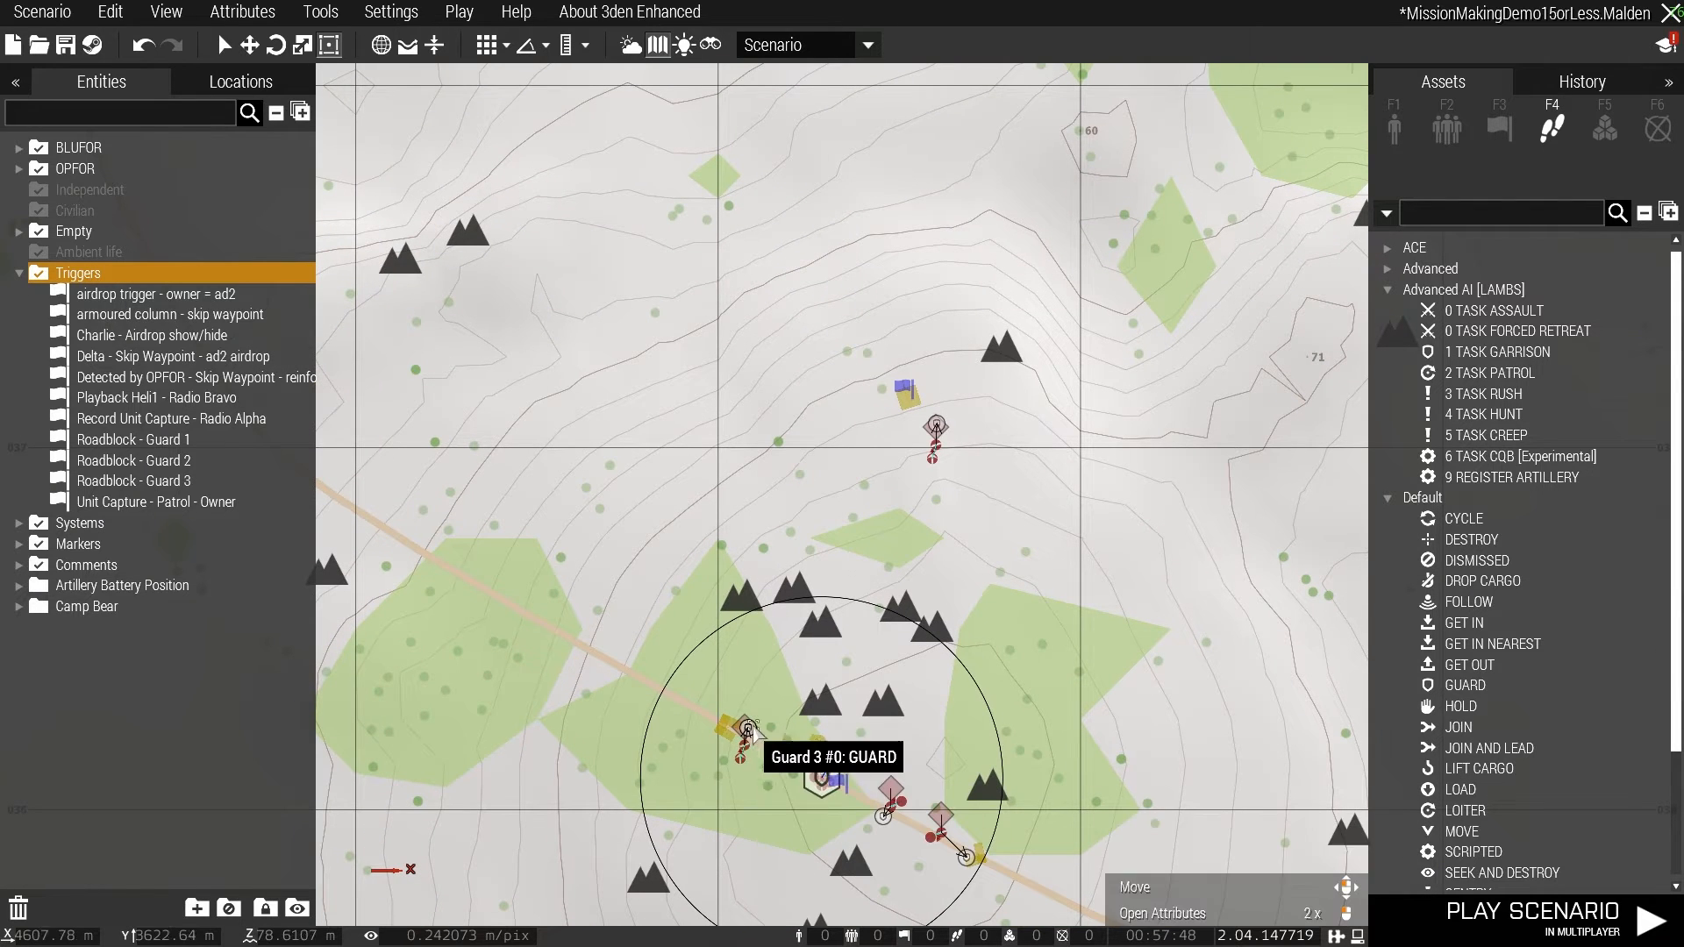
scroll(819, 771, "up", 5)
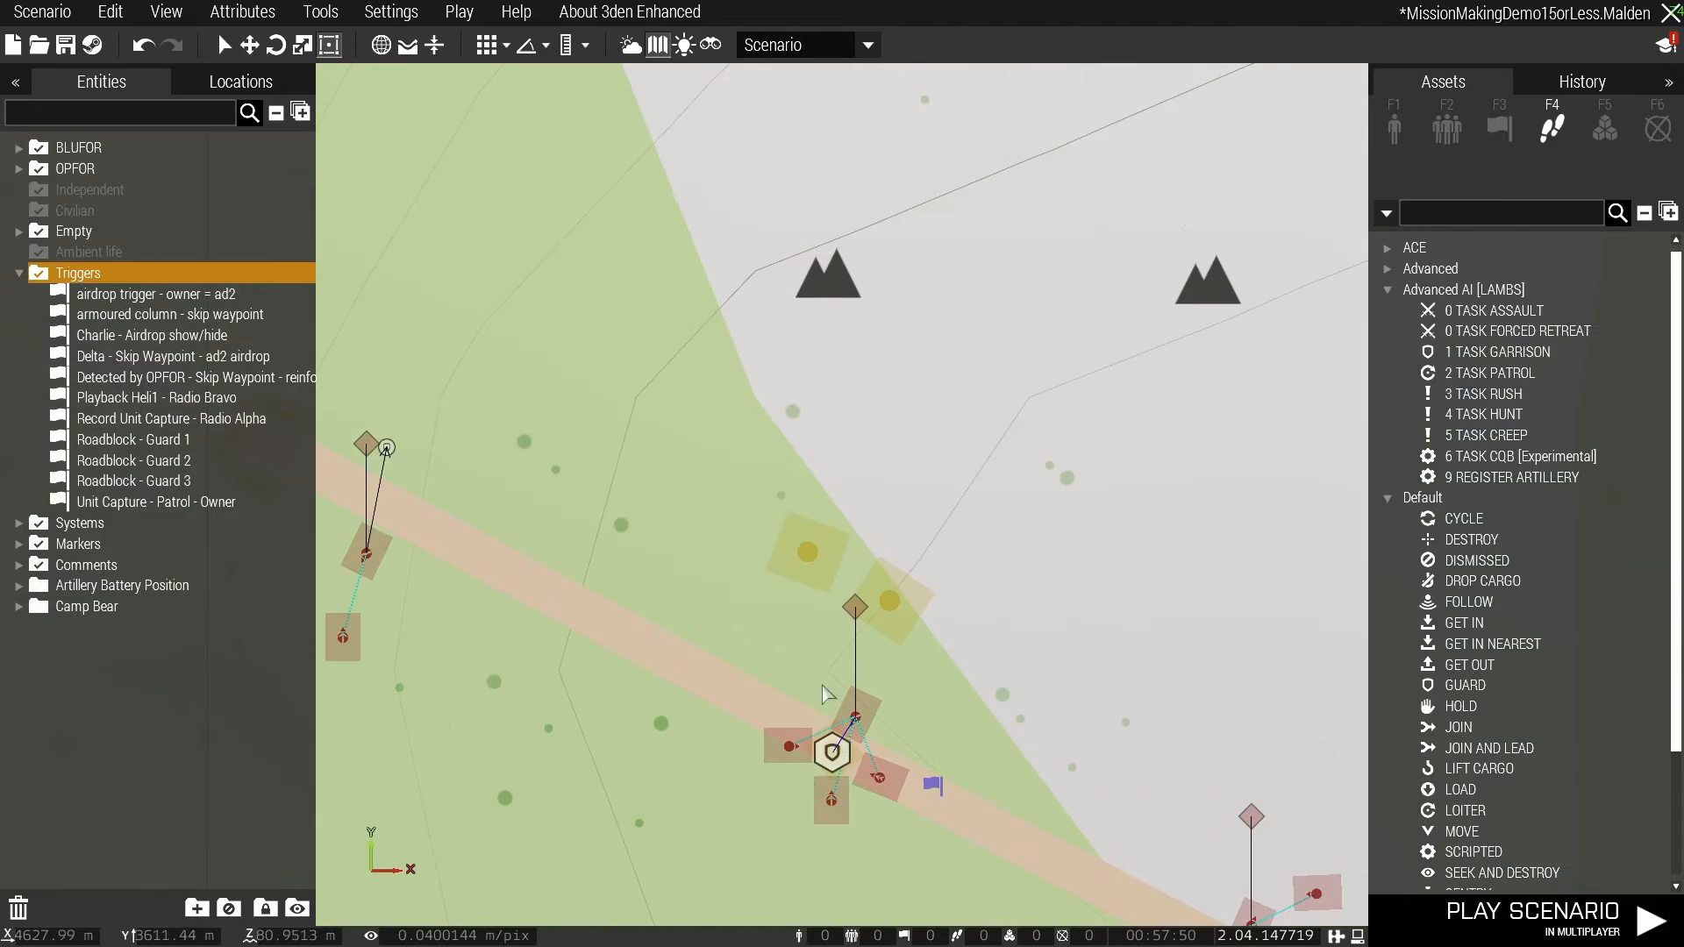
scroll(824, 692, "down", 5)
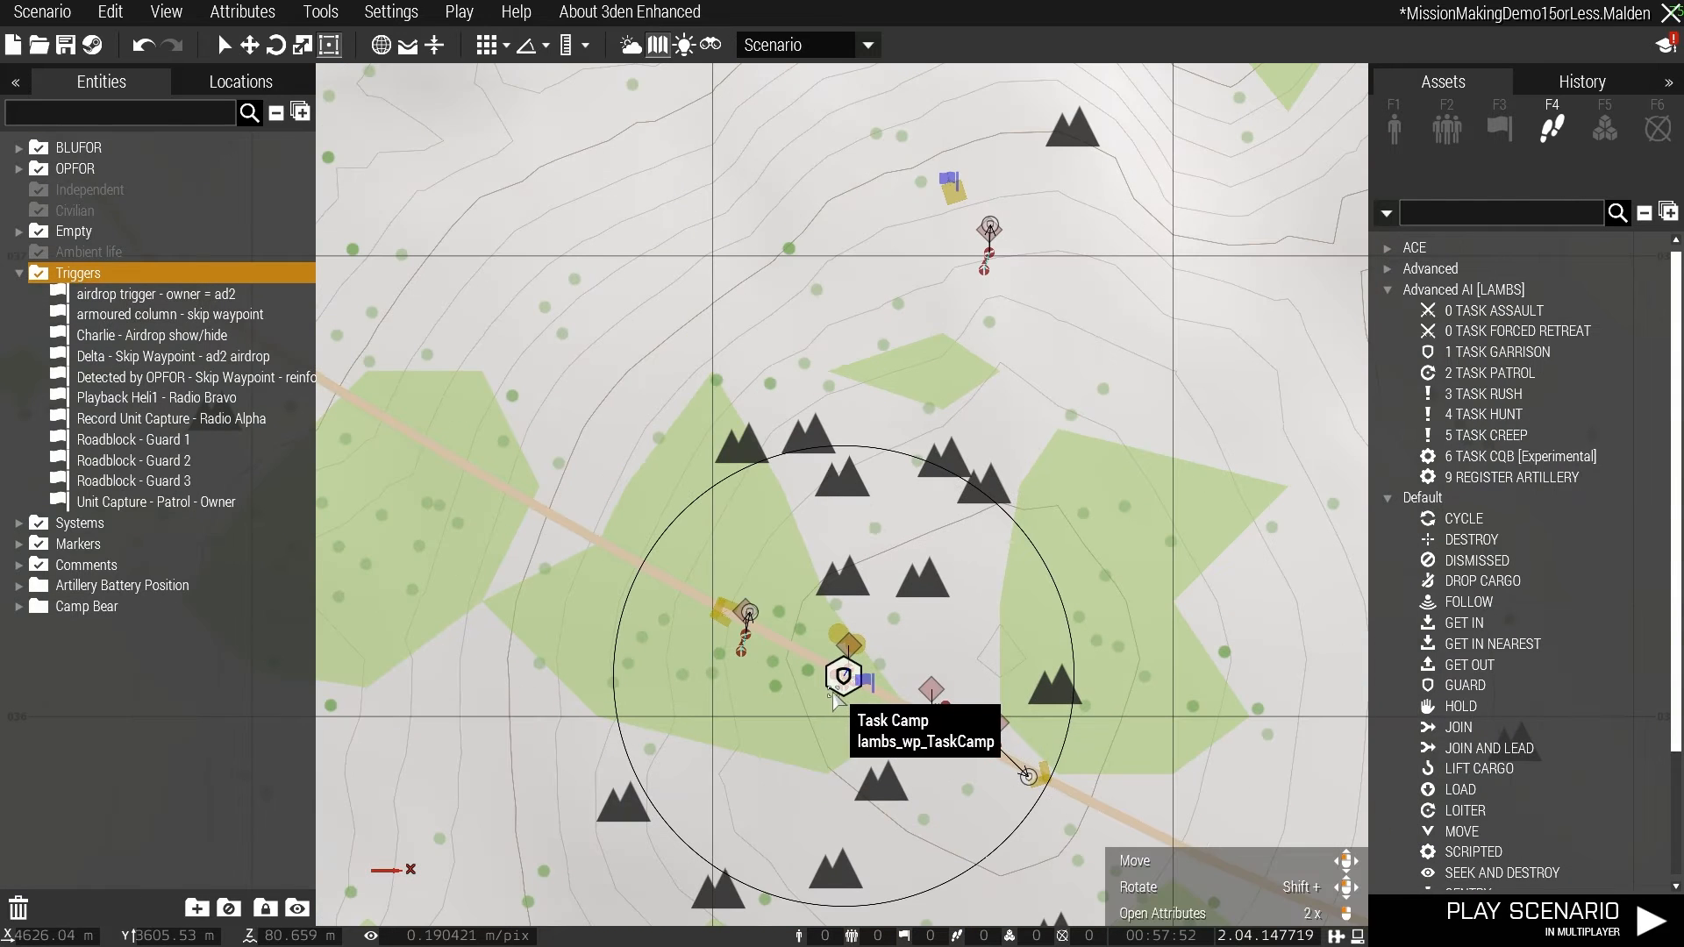
scroll(809, 653, "up", 2)
scroll(812, 660, "up", 3)
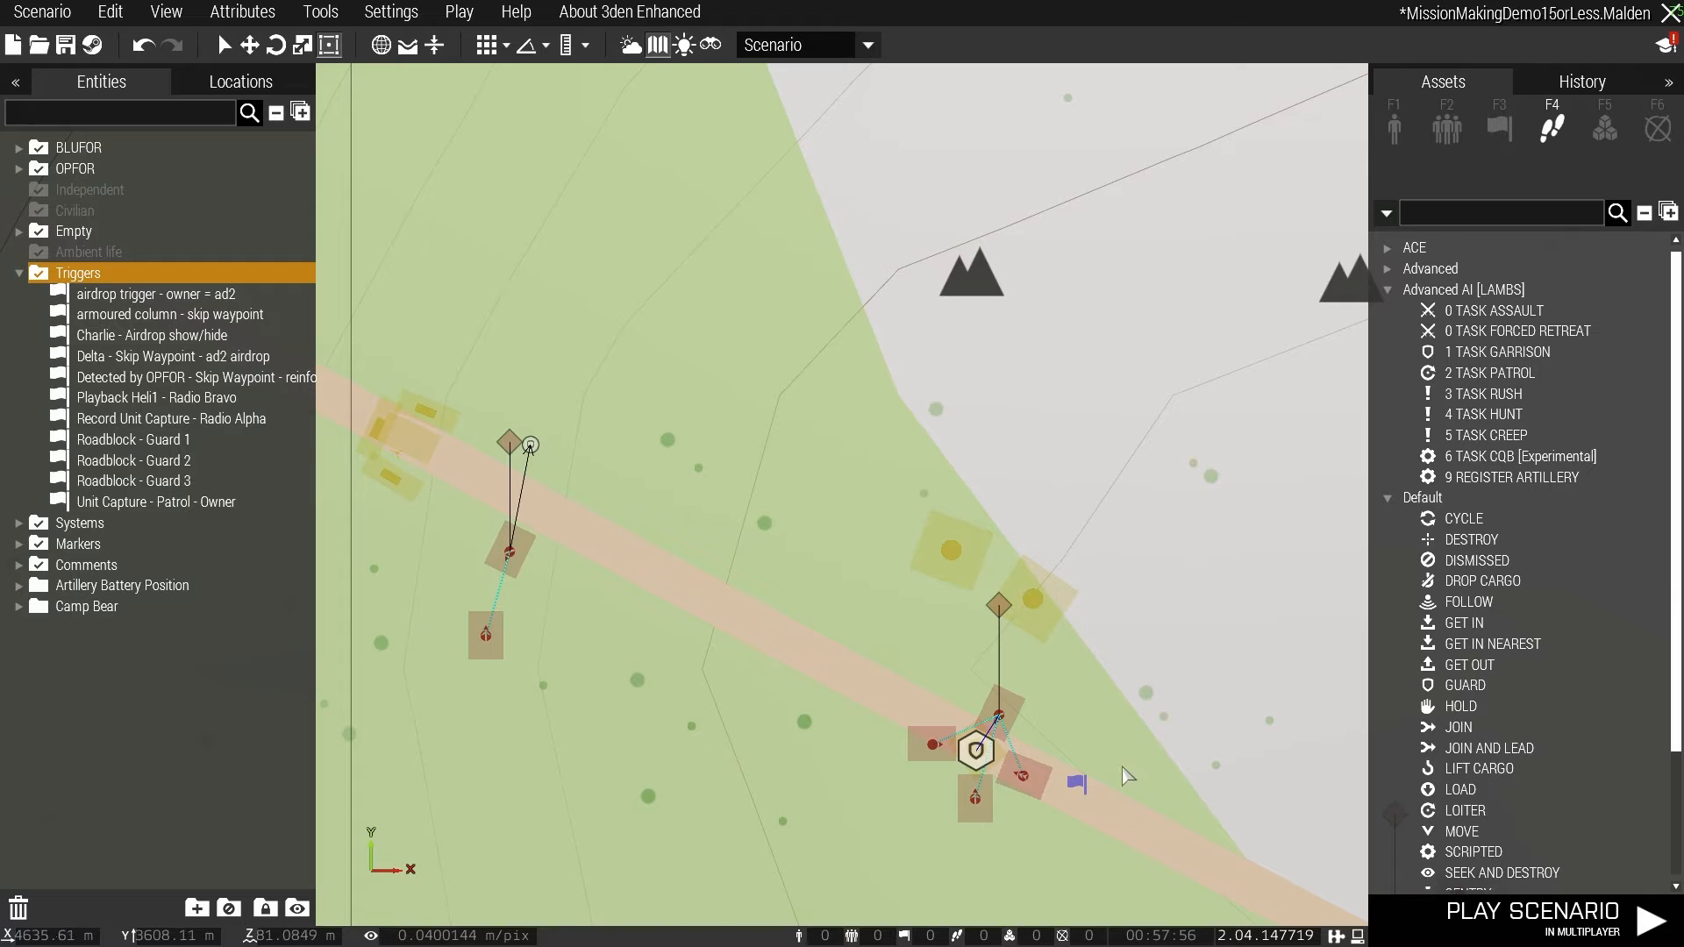
- Move the "Roadblock - Guard 1" trigger along the dirt road to the north-western barricade beside the Guard 3 group
left_click_drag(1077, 783, 393, 442)
scroll(394, 443, "down", 4)
right_click_drag(564, 481, 667, 566)
right_click_drag(764, 421, 808, 783)
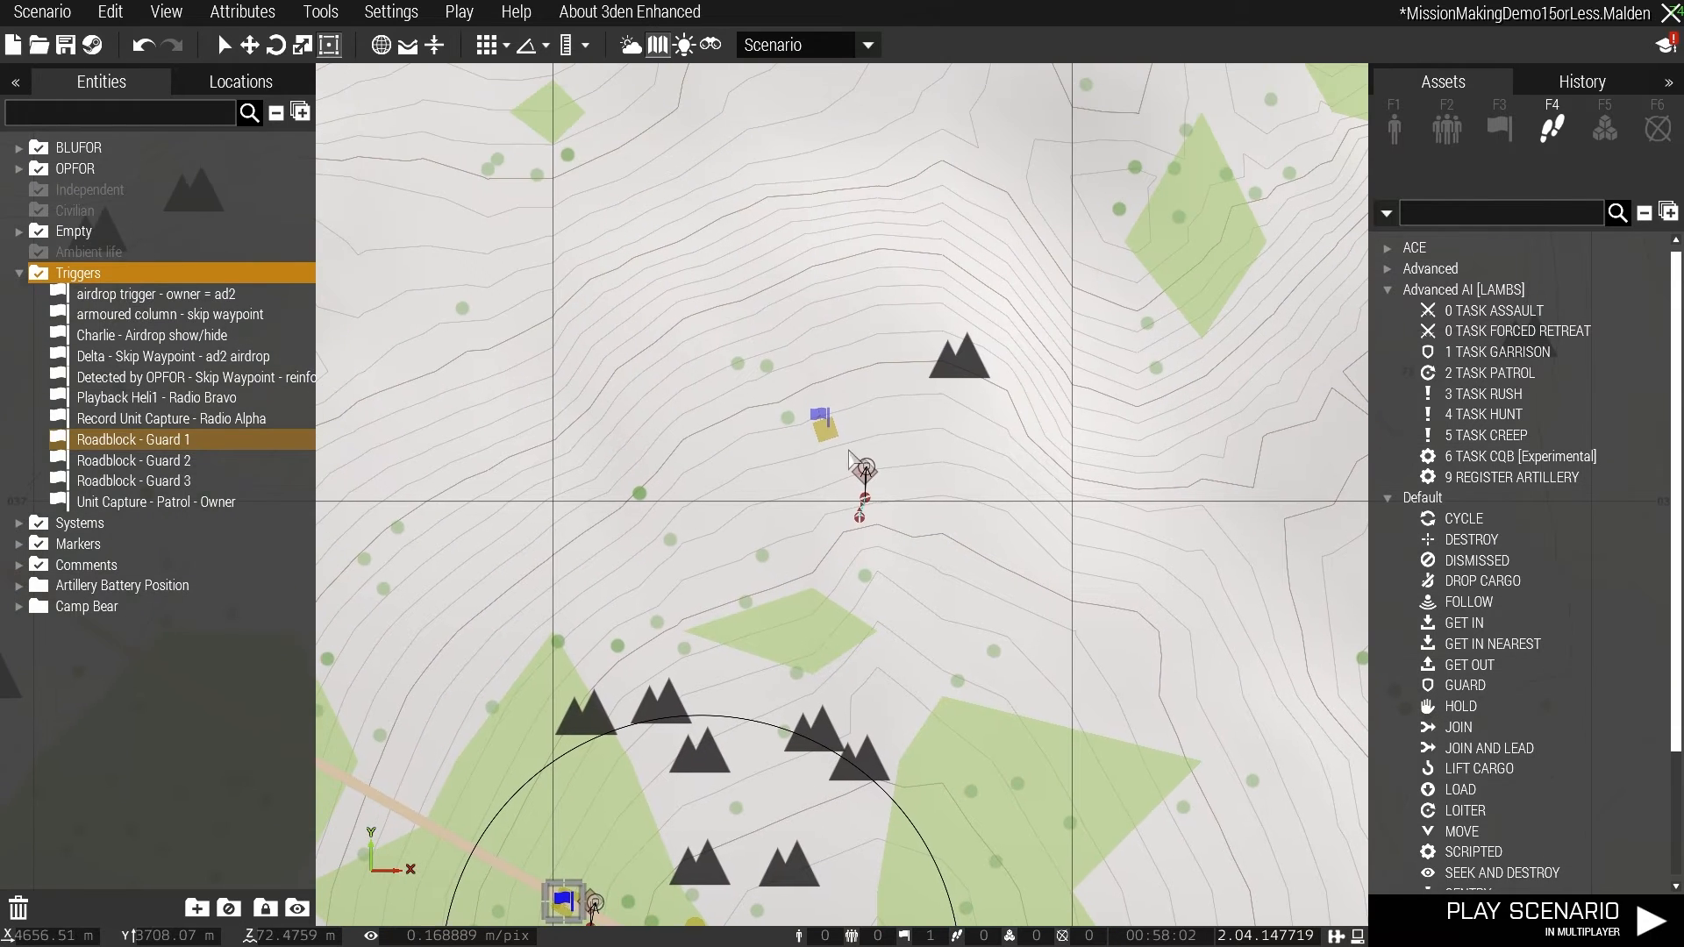
- Compare the guard trigger positions at the barricade, the large bunker and the house near the highway
right_click_drag(842, 241, 891, 677)
right_click_drag(903, 208, 1024, 72)
right_click_drag(982, 576, 1089, 151)
scroll(1094, 149, "down", 2)
right_click_drag(1190, 364, 1105, 262)
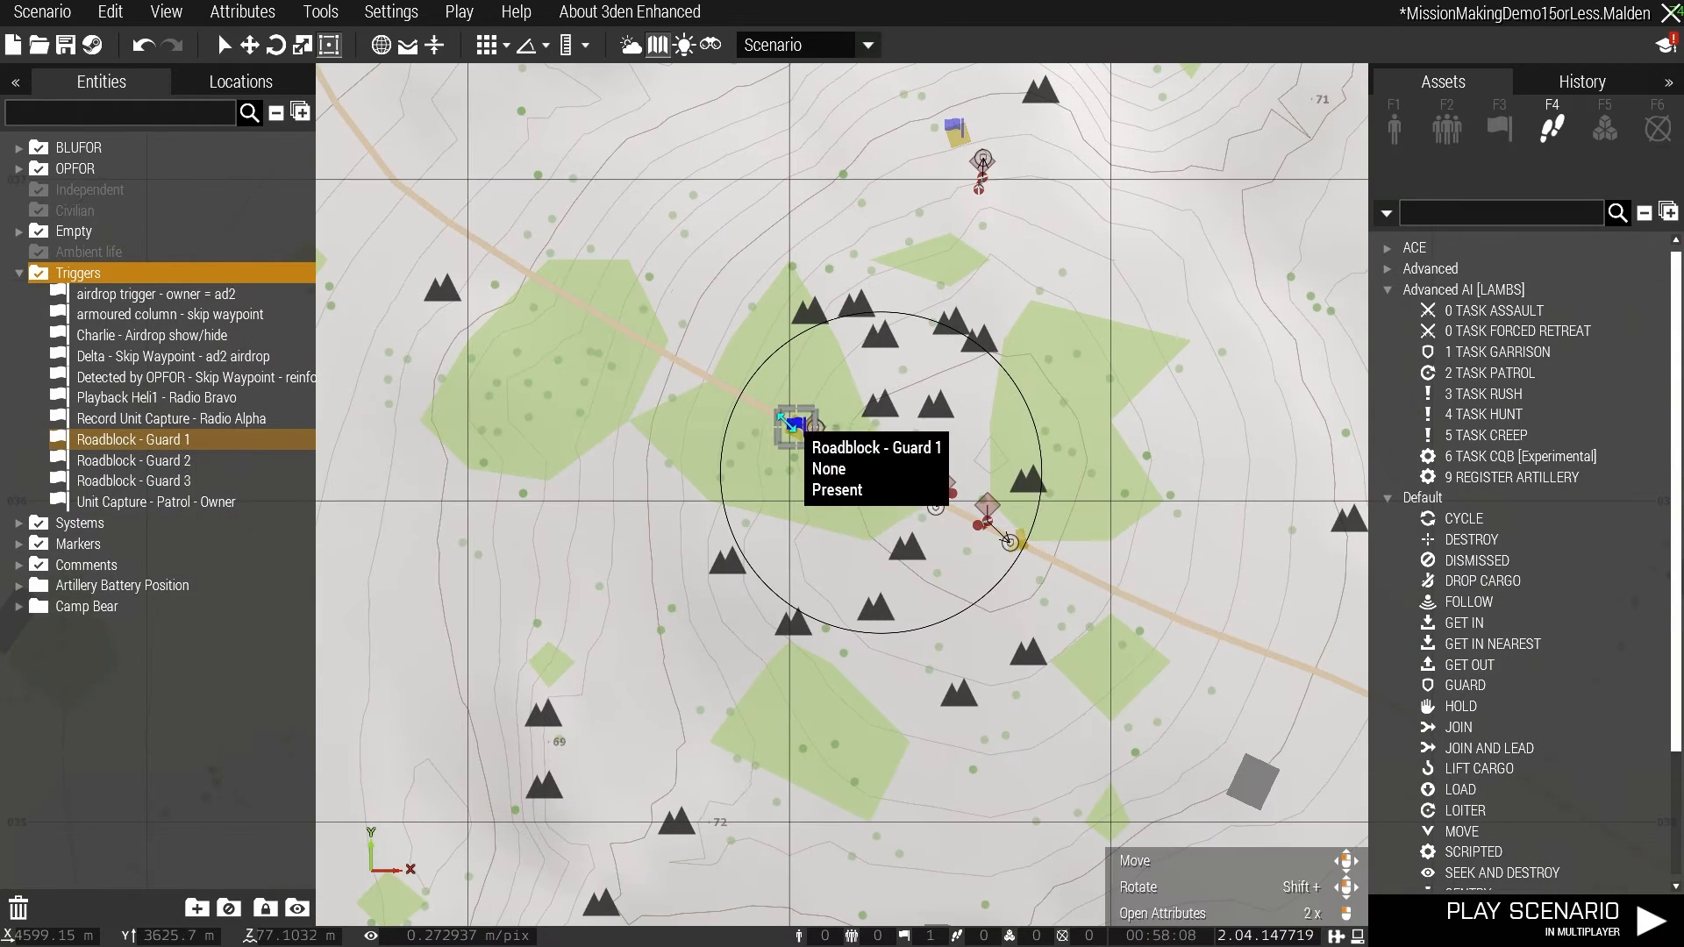
right_click_drag(943, 101, 908, 495)
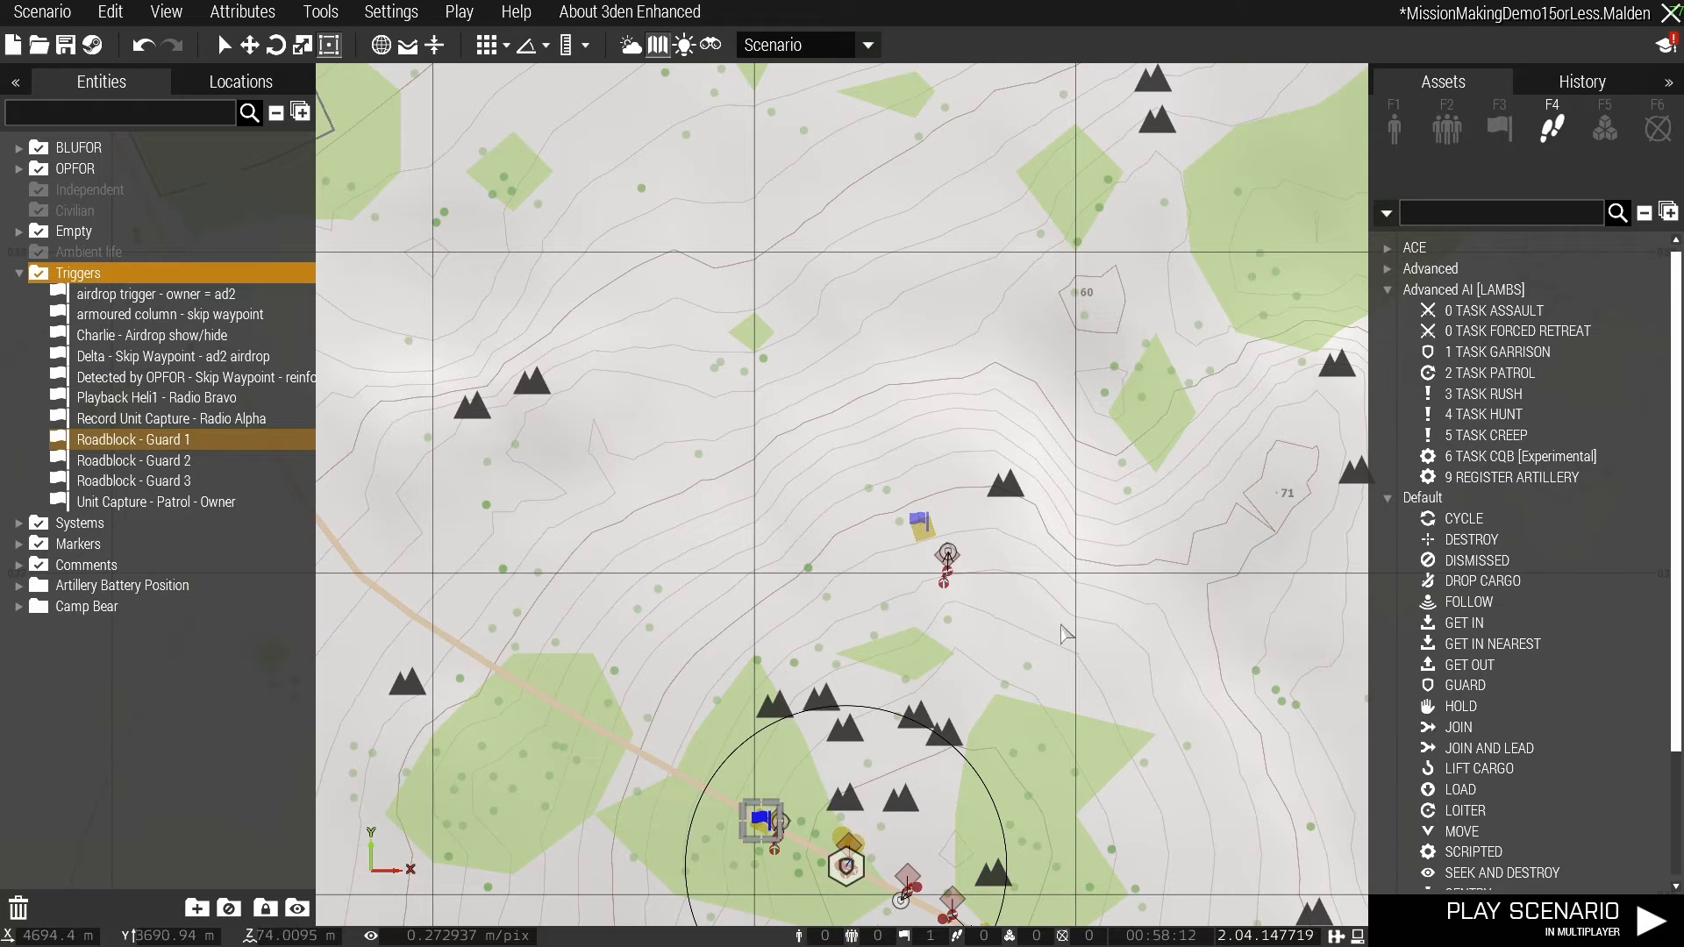
right_click_drag(1063, 377, 995, 243)
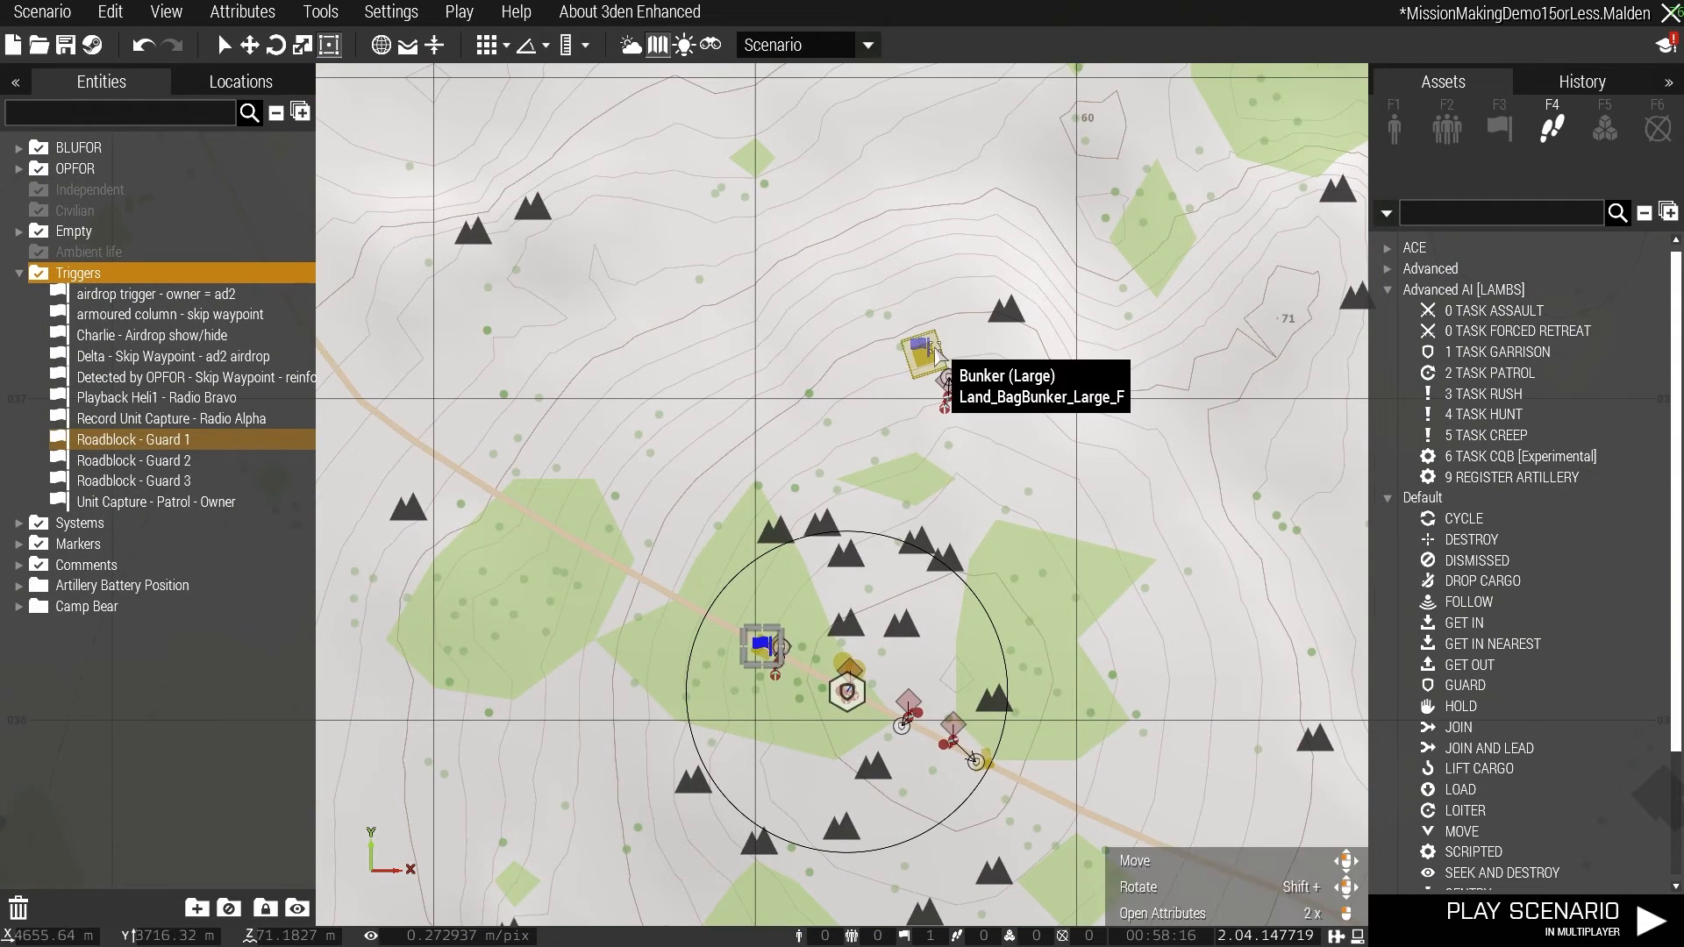
- Move the two-man guard group just east of the Task Camp module, with its waypoint, to the "Roadblock - Guard 3" trigger by the highway house
left_click_drag(902, 739, 1046, 326)
right_click_drag(1046, 327, 960, 921)
left_click_drag(959, 921, 857, 305)
scroll(857, 305, "down", 5)
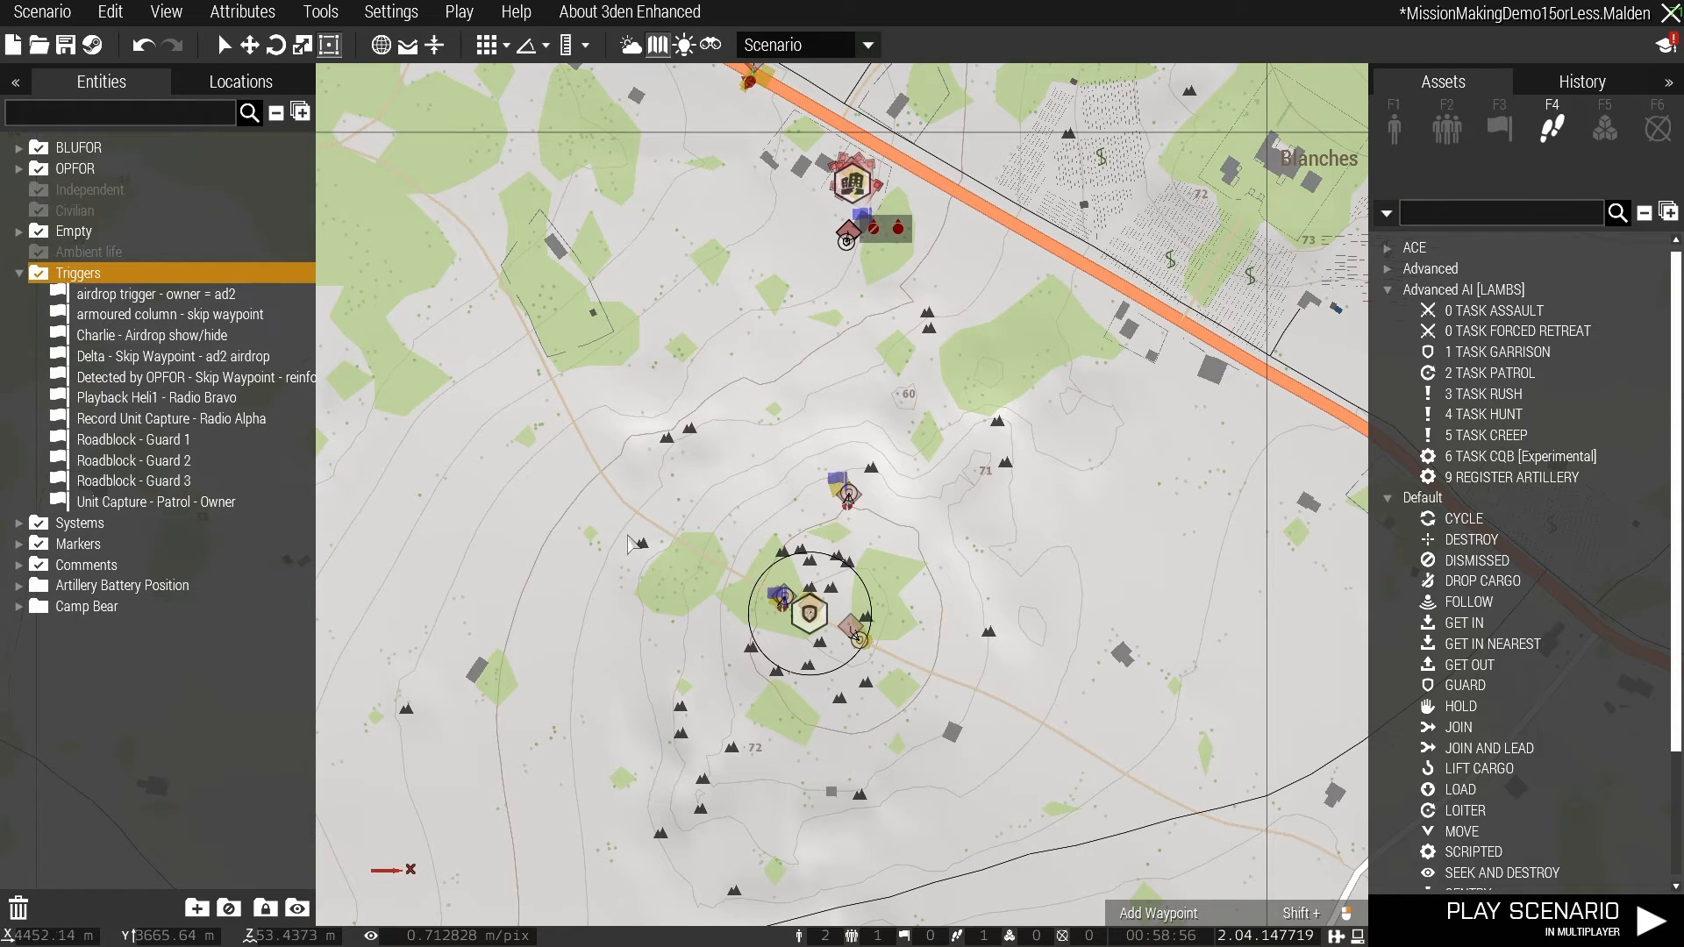
- Play the scenario in multiplayer and locate the roadblock guard groups on the Zeus map
left_click(459, 11)
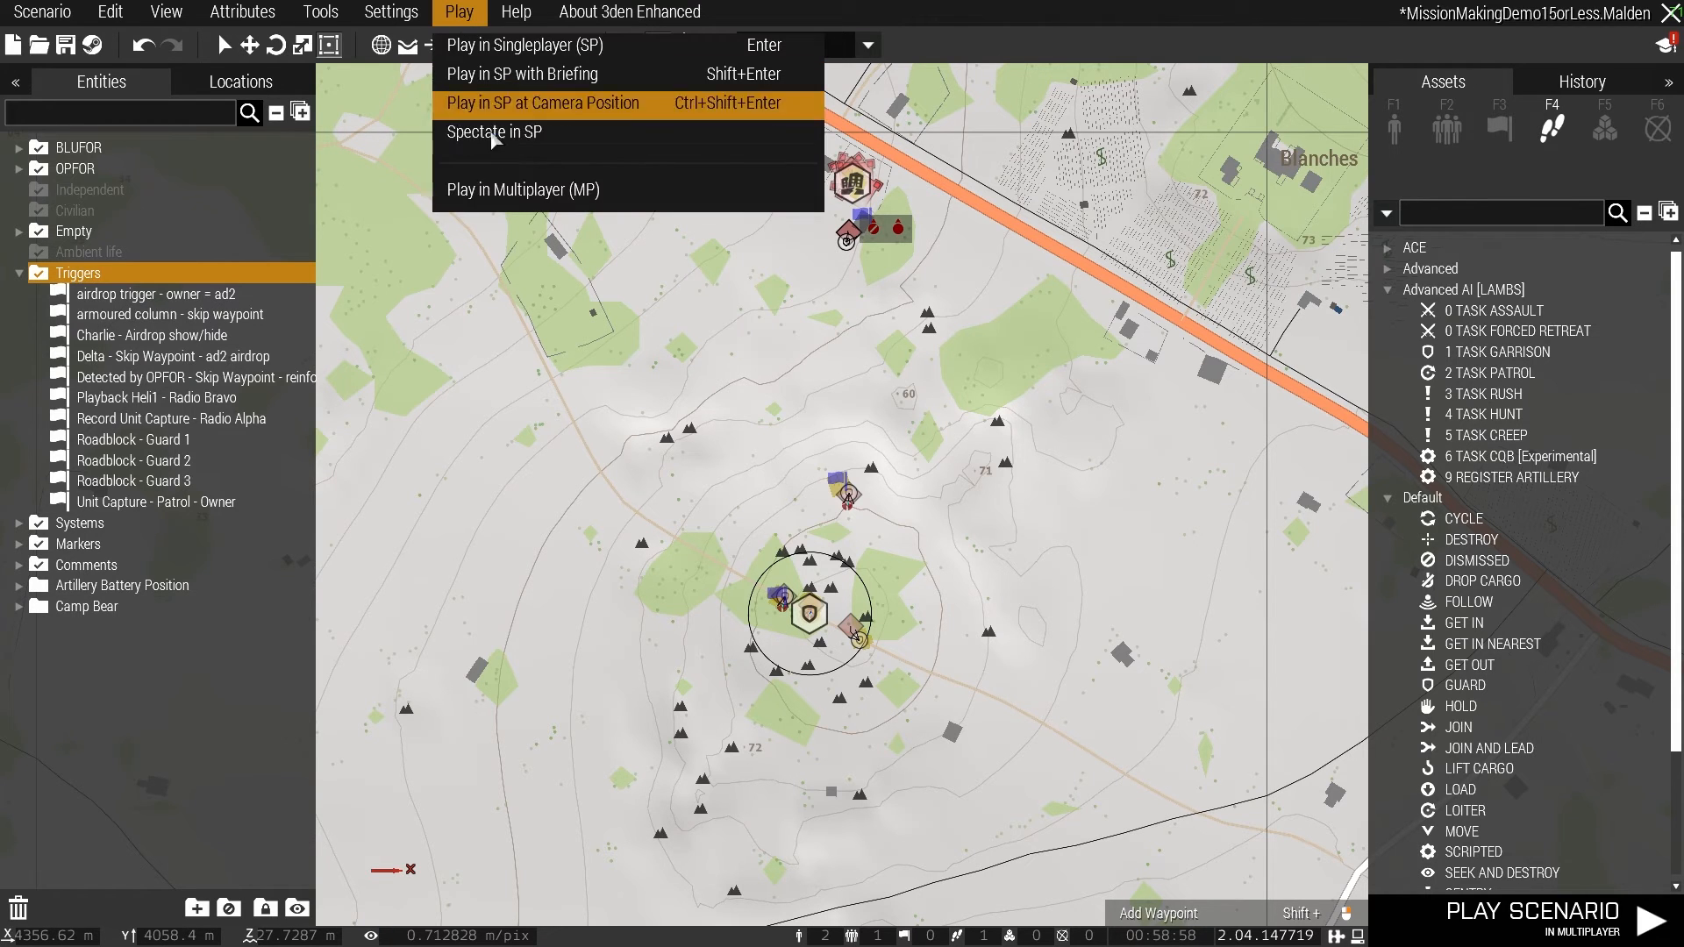
left_click(523, 190)
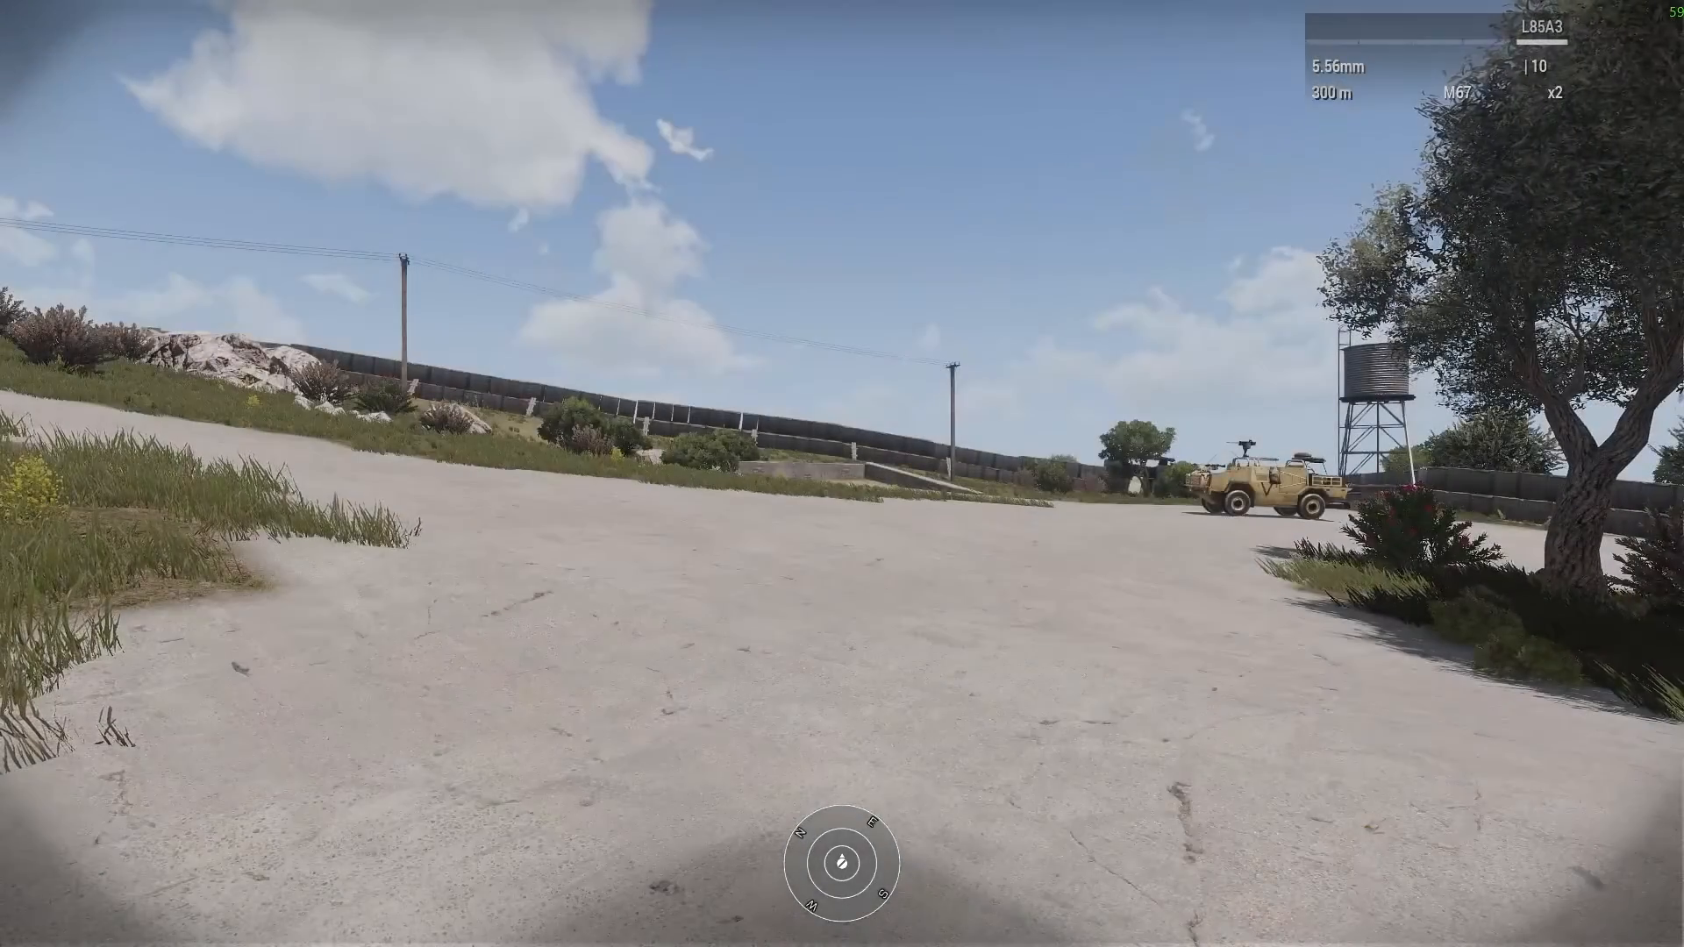
key("m")
scroll(833, 759, "down", 5)
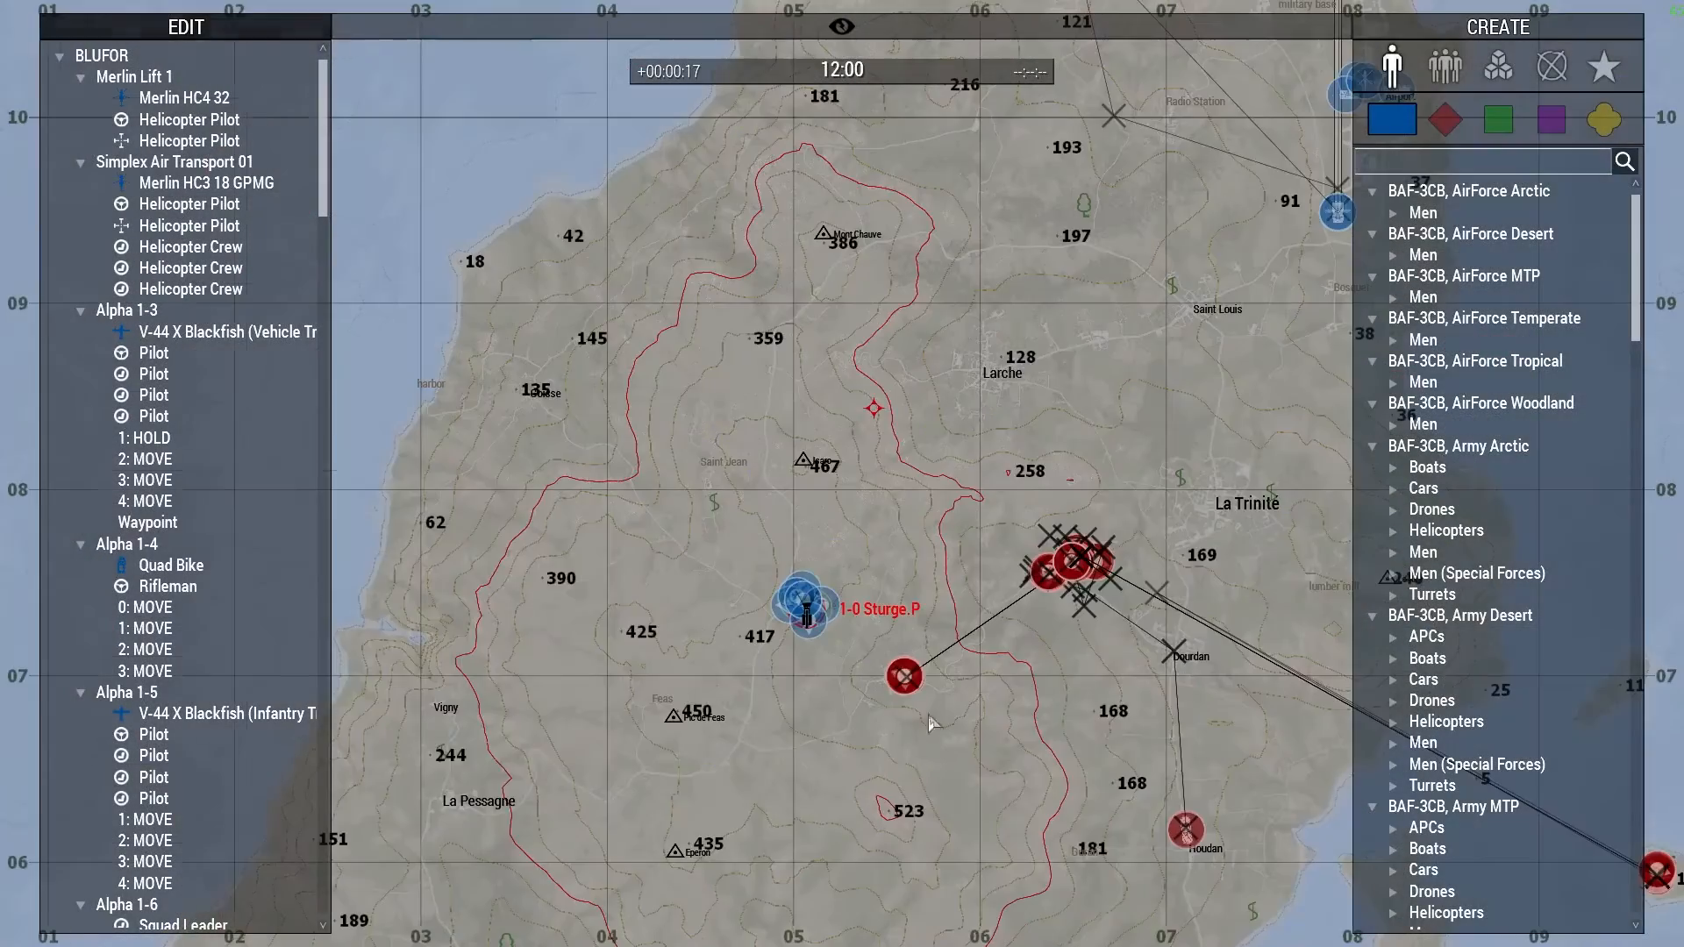
right_click_drag(833, 759, 852, 593)
scroll(855, 596, "up", 5)
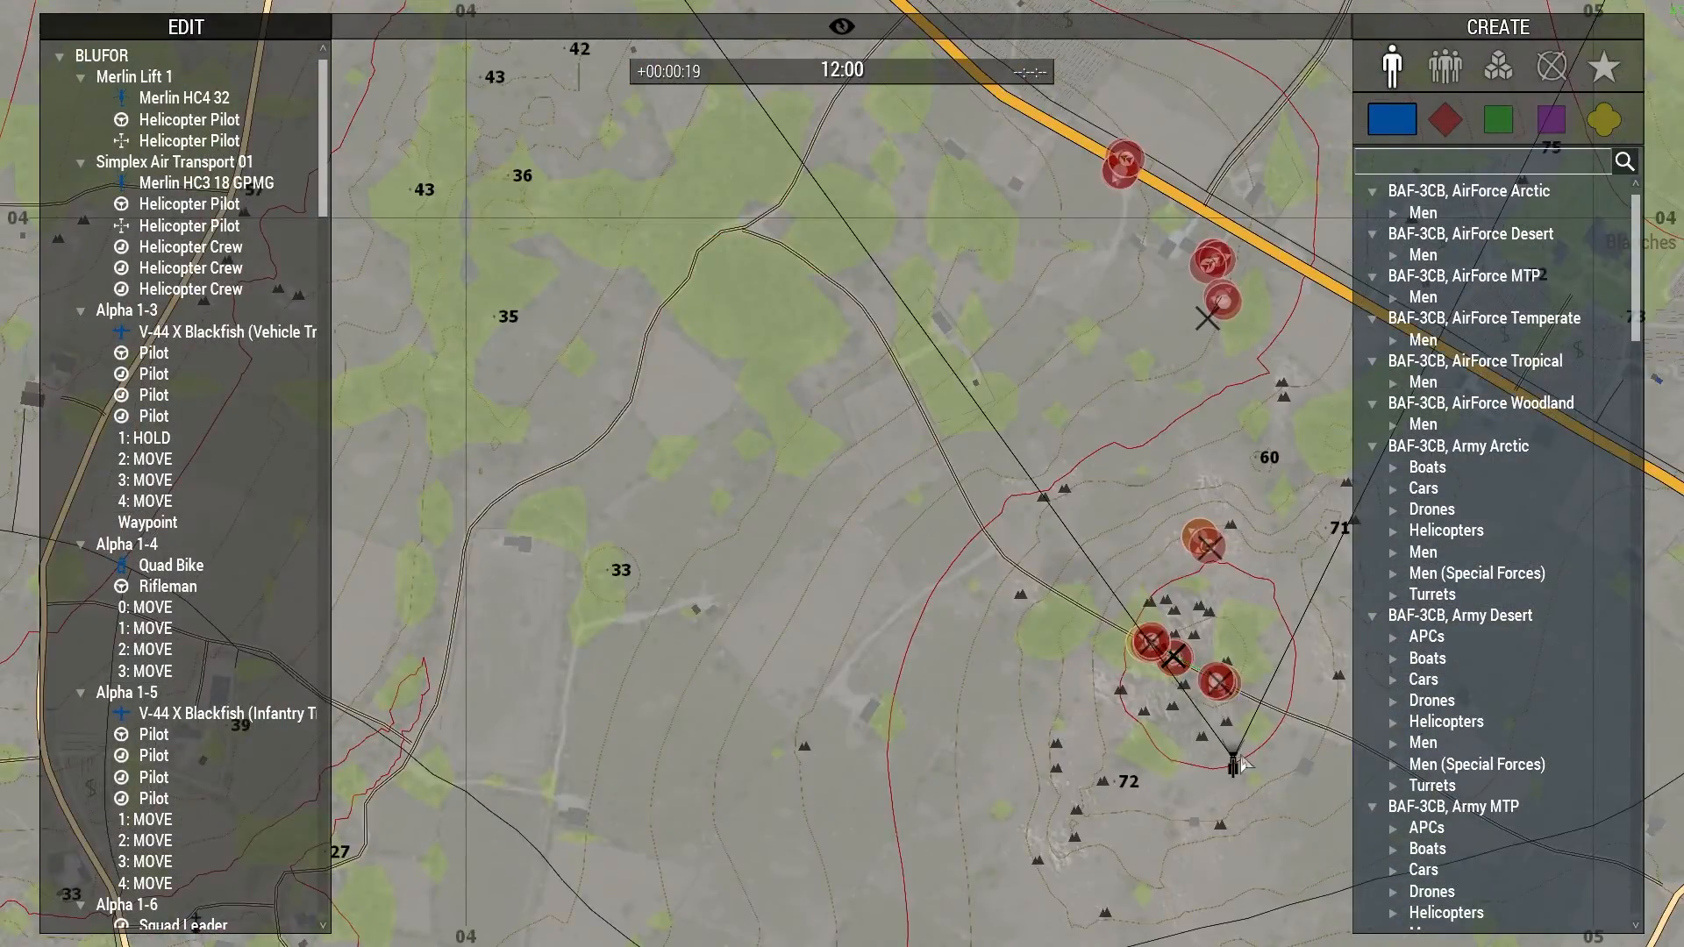
- Select the Guard 4 group at the roadblock in the Zeus view and move it to the gap between the rocks north of the road
key("m")
key("q")
right_click_drag(1228, 831, 1210, 911)
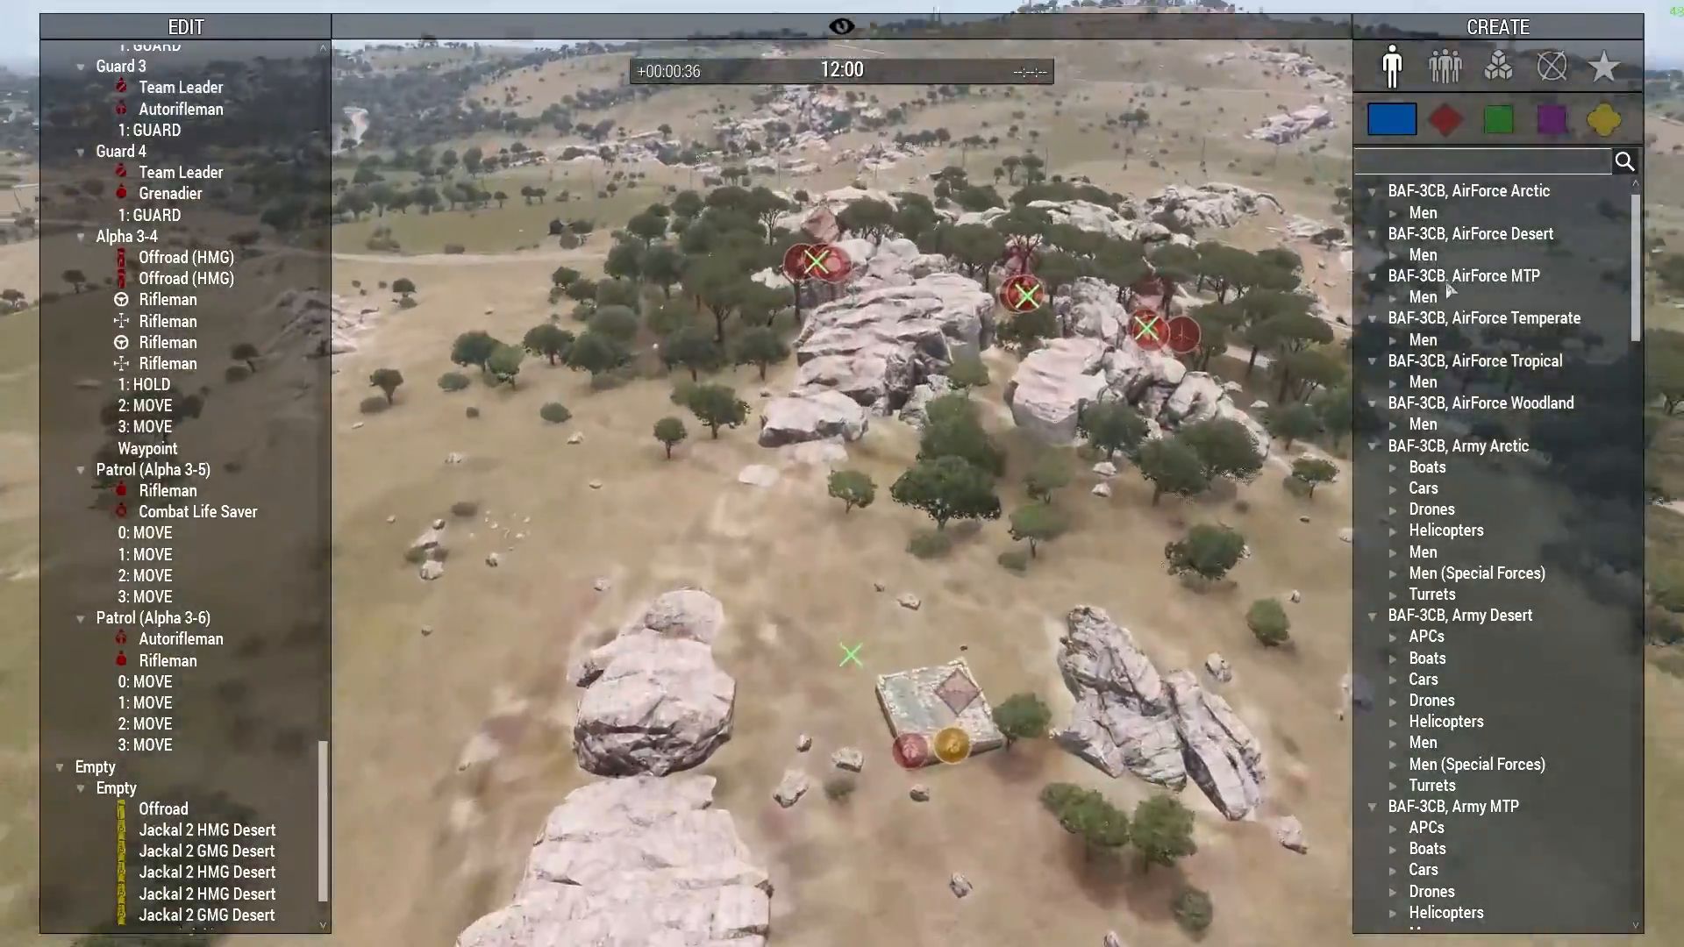
key("w")
right_click_drag(1449, 291, 955, 275)
key("s")
left_click(1059, 393)
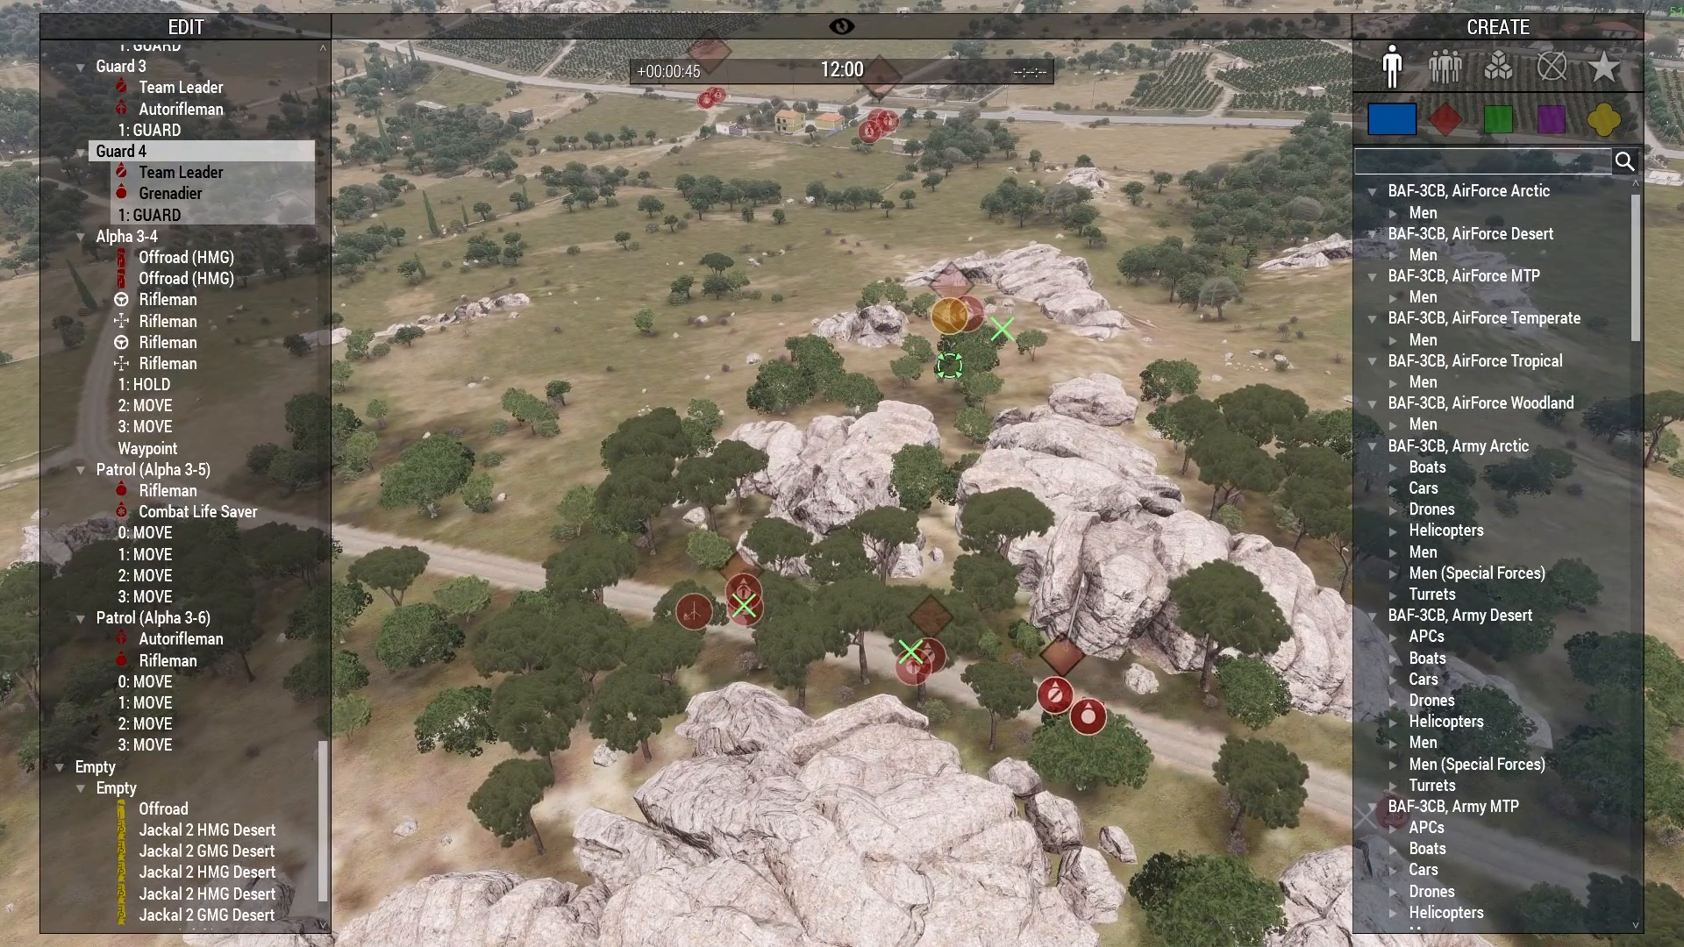
scroll(965, 518, "up", 3)
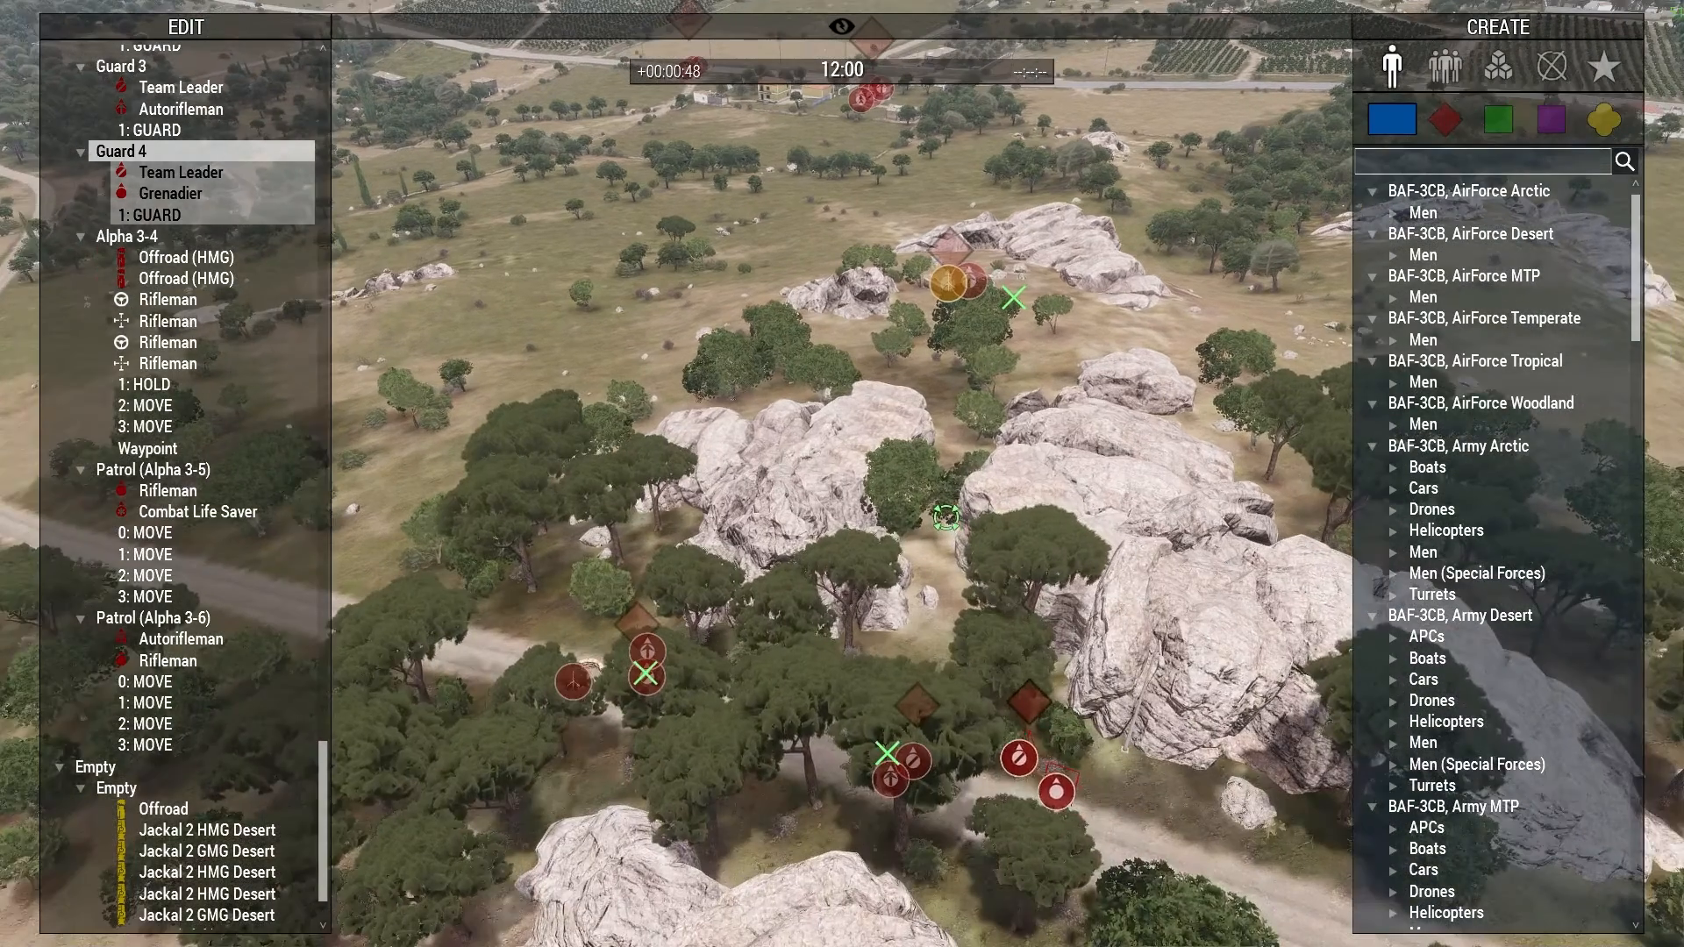
left_click(947, 523)
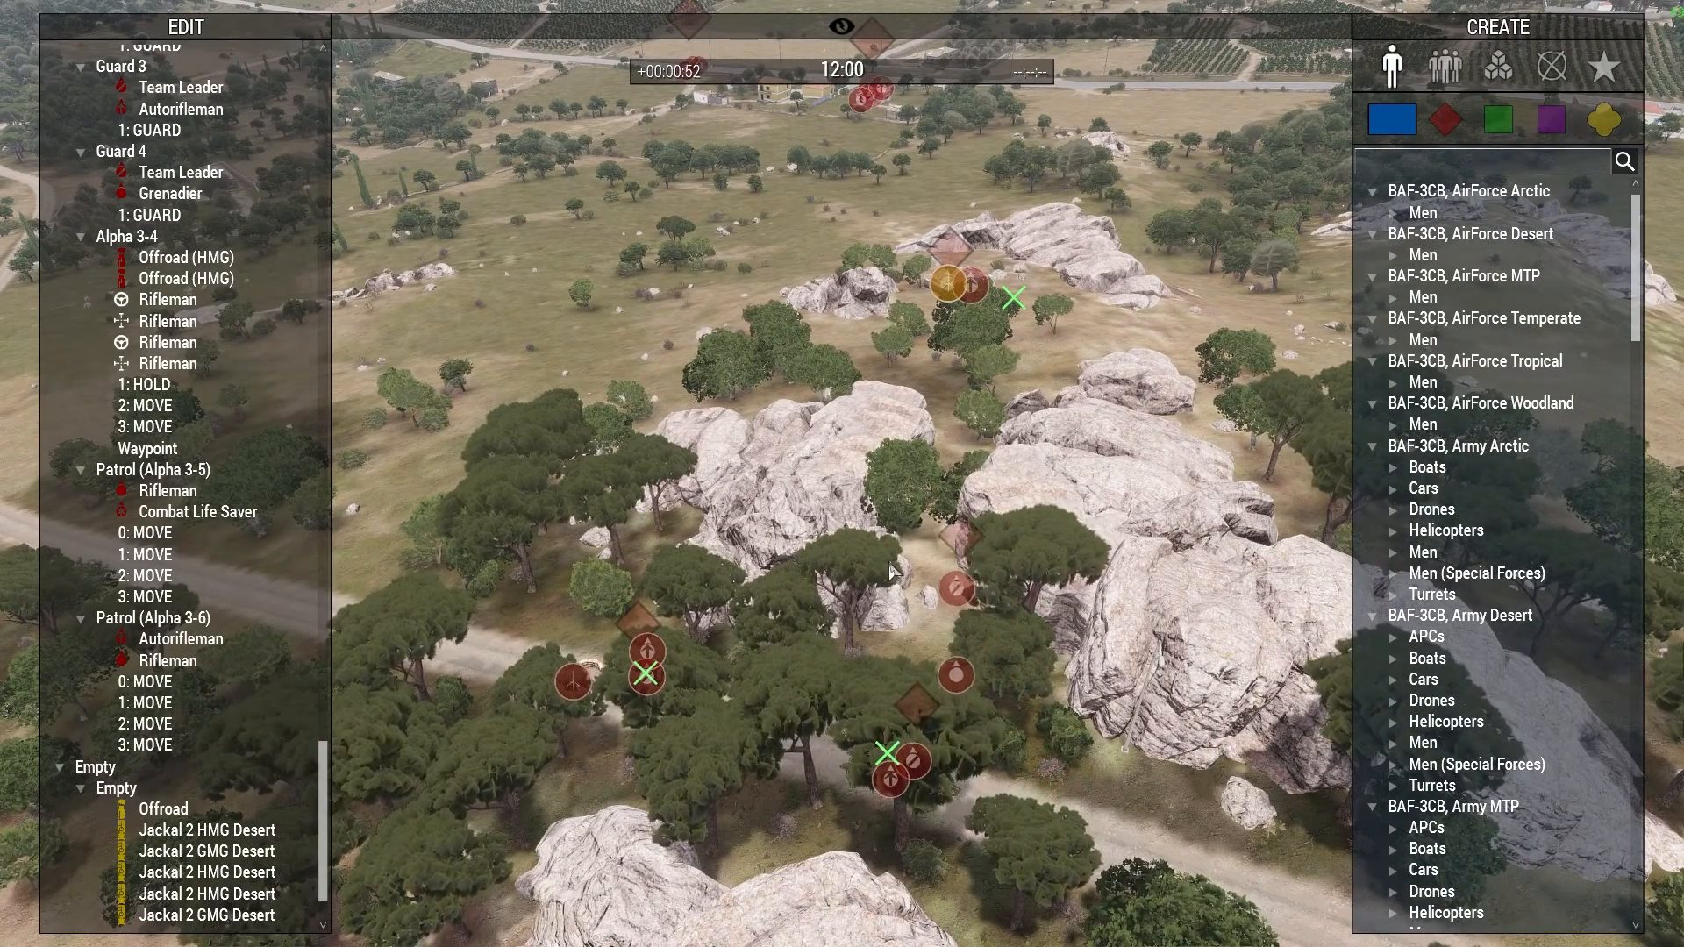
- Locate the north-eastern airfield and the coast beyond it on the Zeus map, and bring the camera out over the sea
key("m")
scroll(1160, 291, "down", 6)
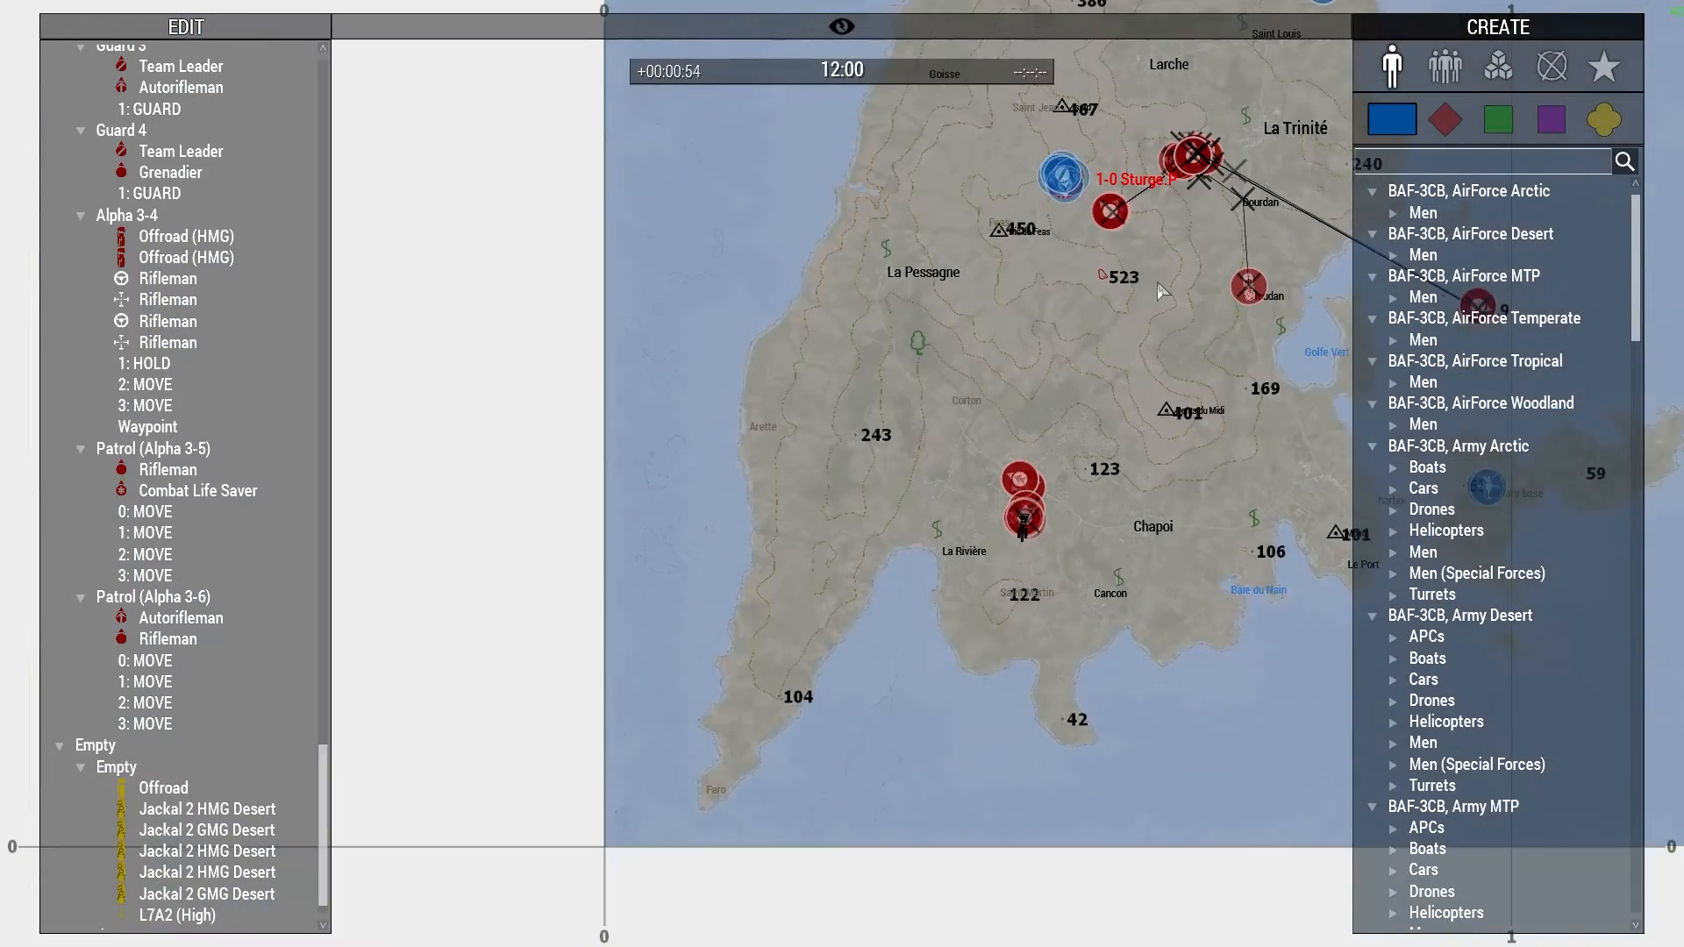
right_click_drag(1161, 291, 788, 653)
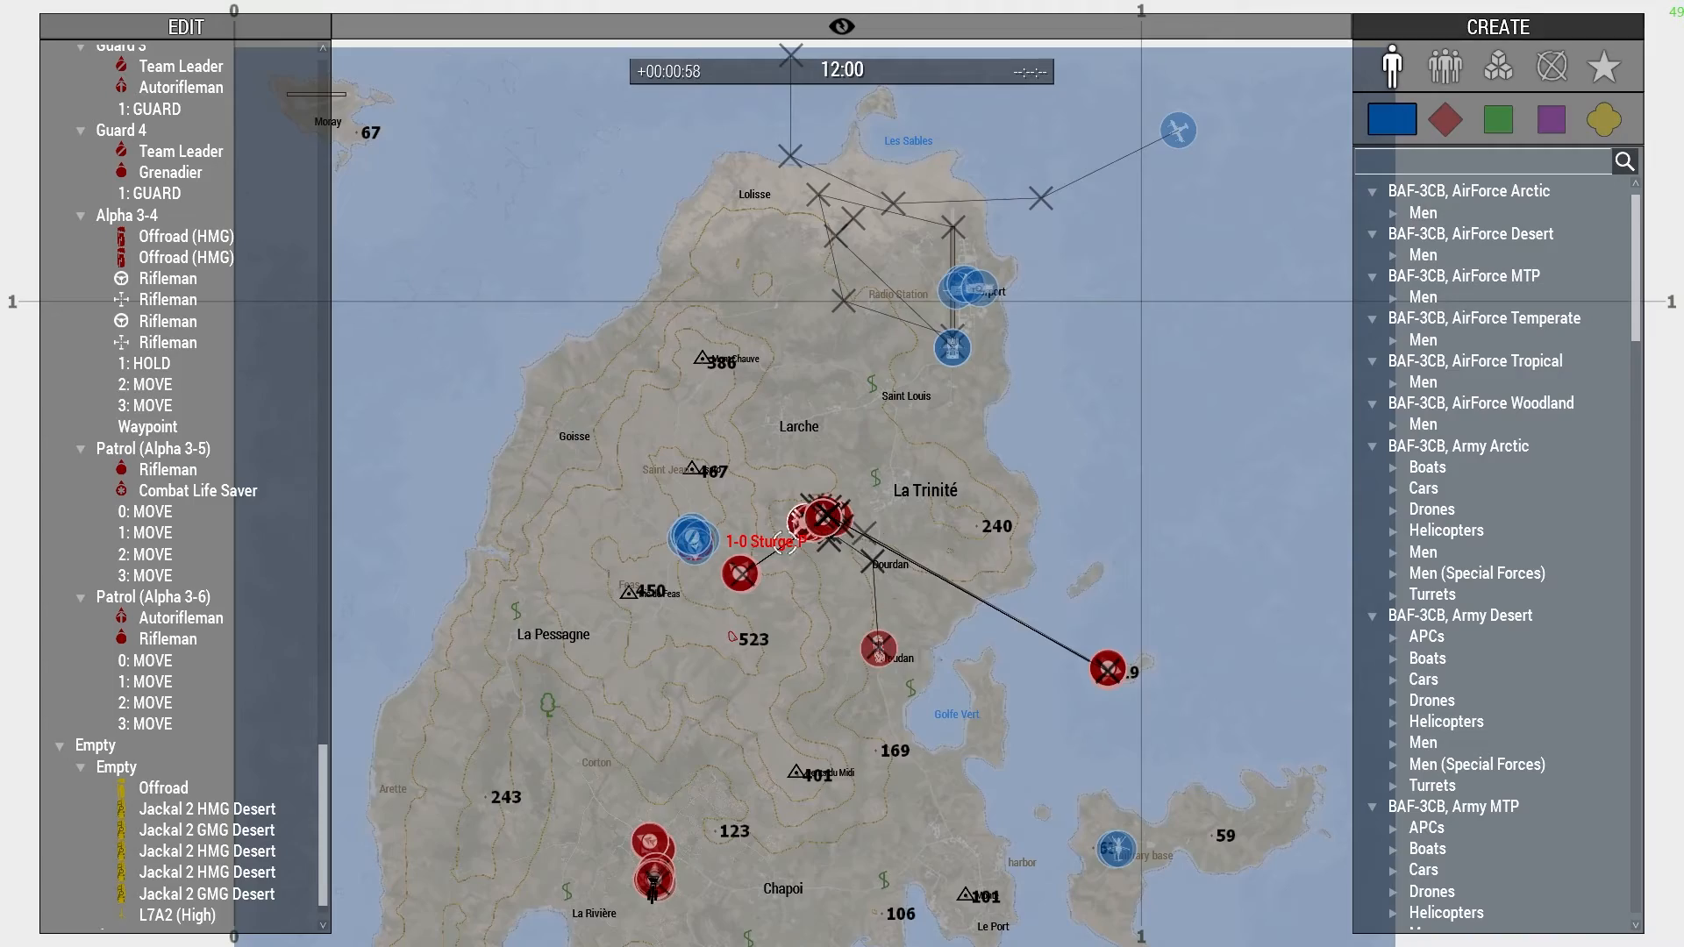
scroll(978, 289, "up", 4)
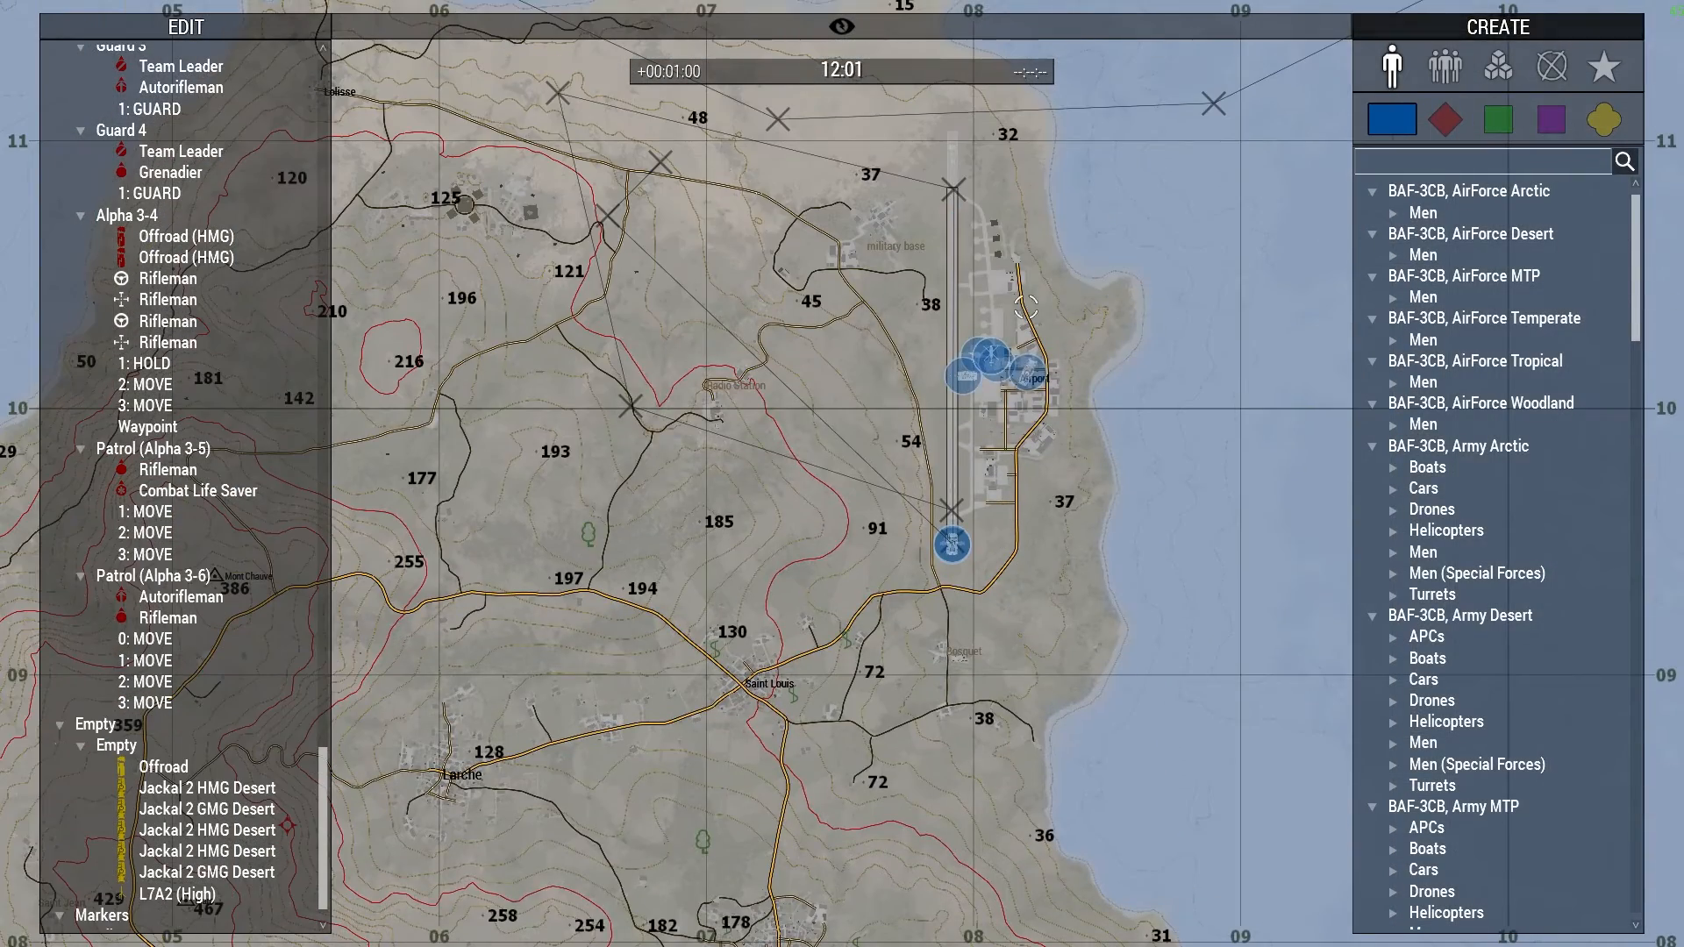
right_click_drag(1227, 333, 867, 622)
right_click_drag(1116, 353, 811, 547)
key("m")
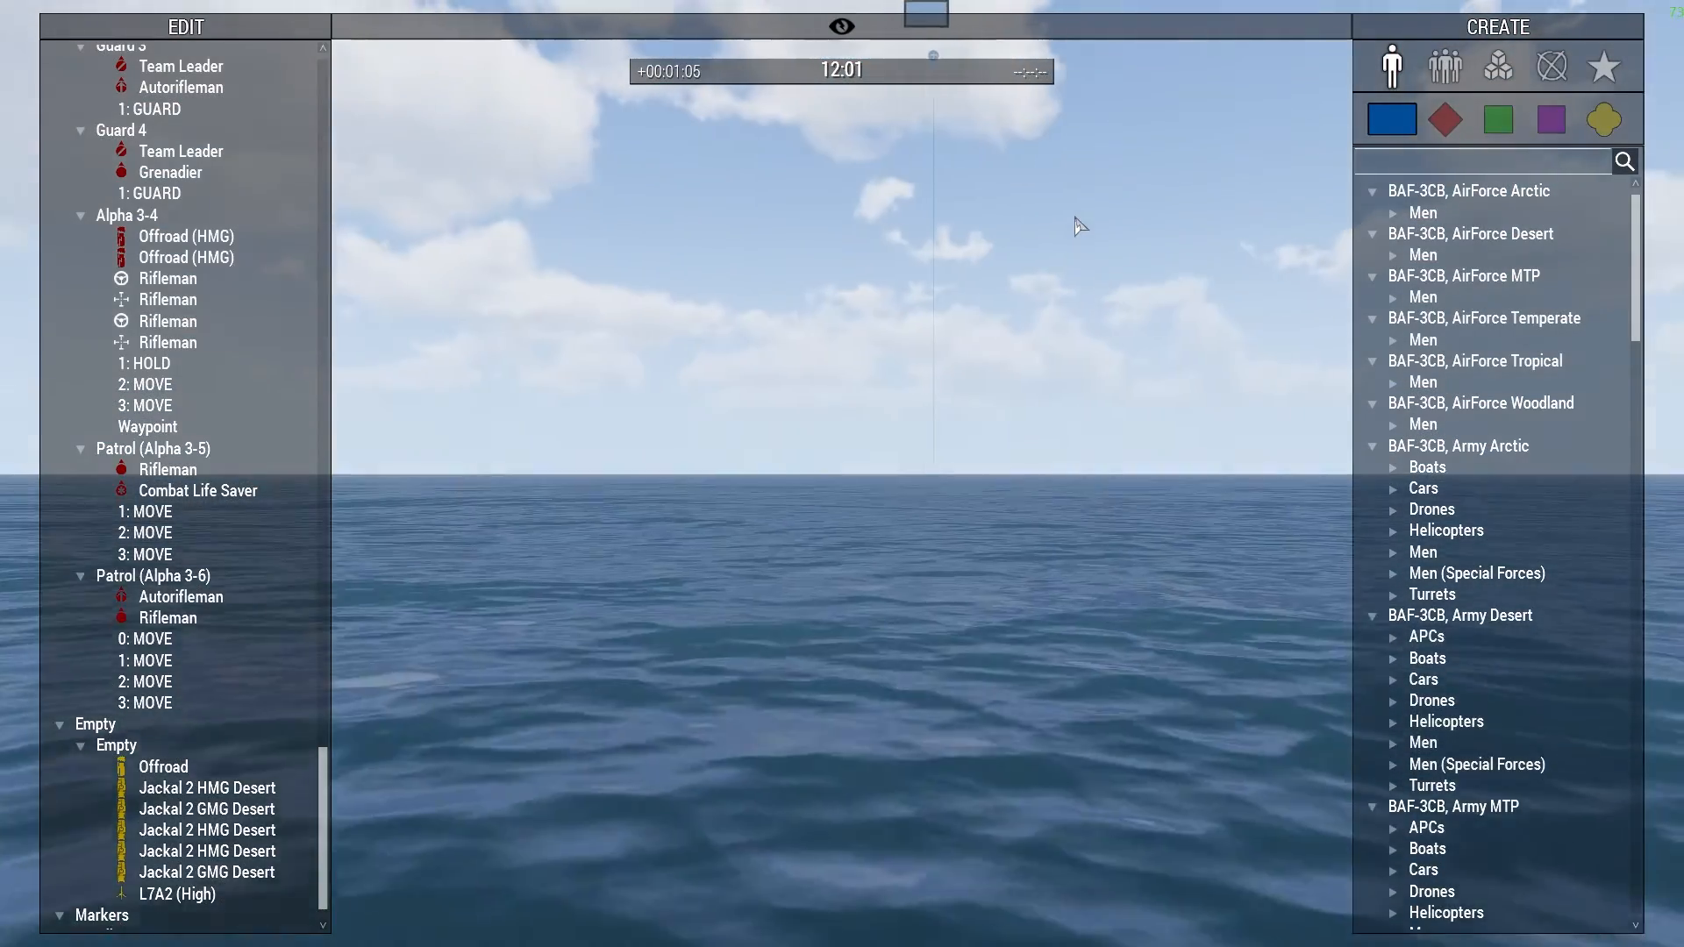
key("q")
key("w")
right_click_drag(1075, 226, 1033, 275)
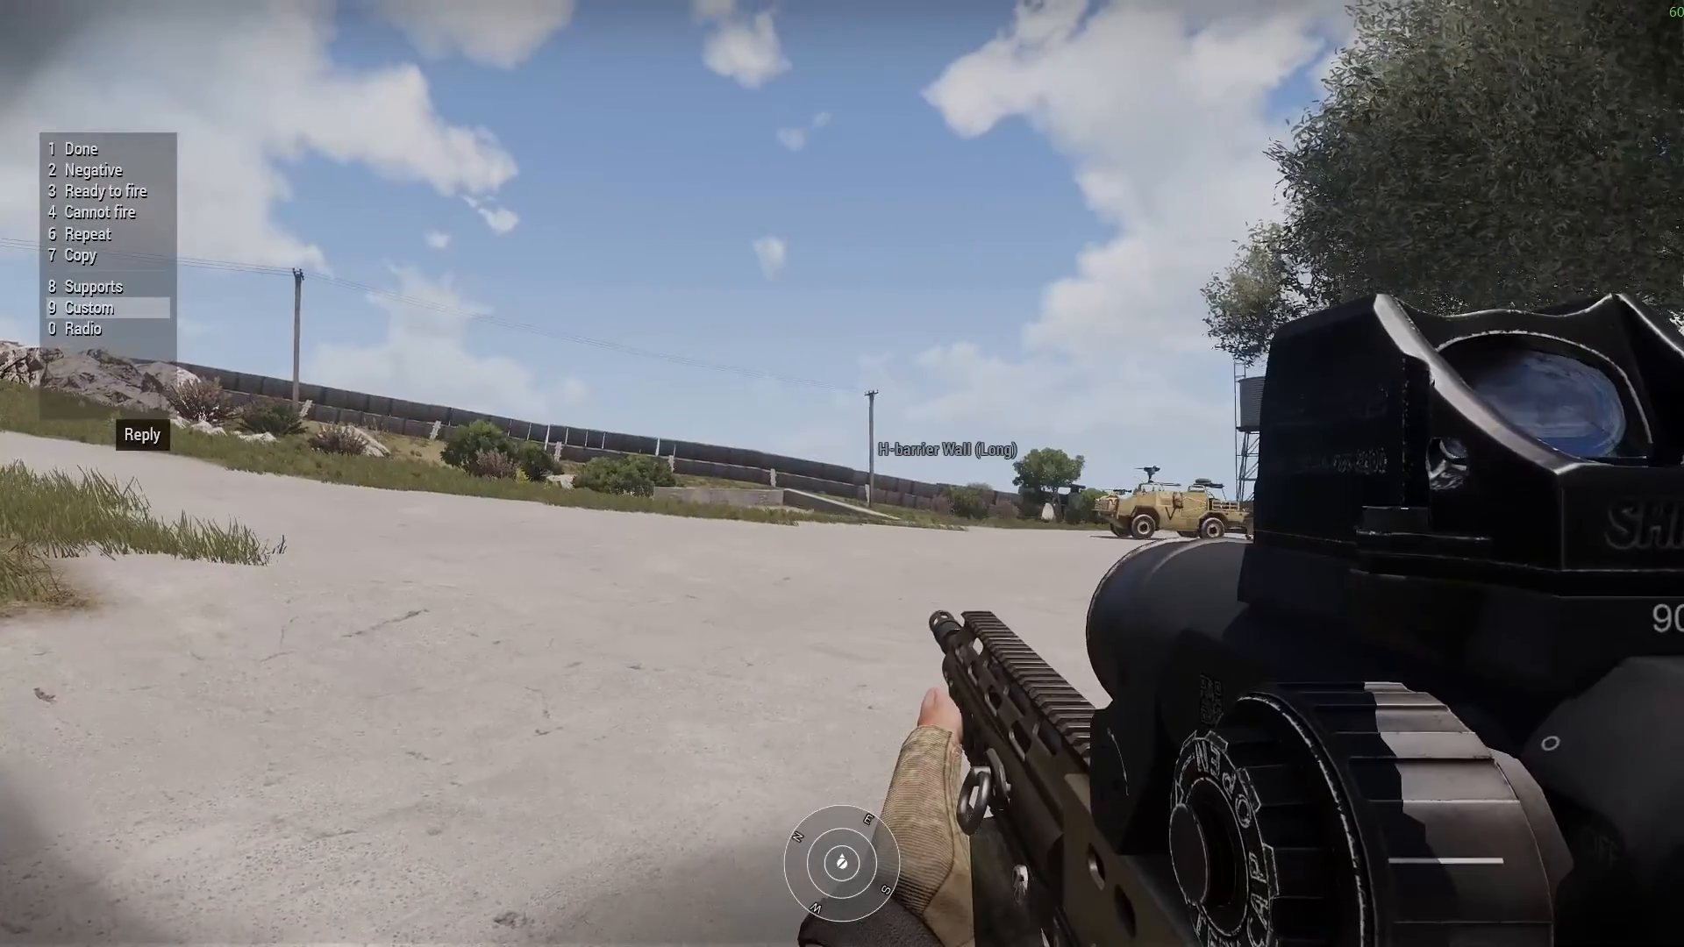
- Activate the "Charlie - Airdrop show/hide" radio trigger and view the airdrop aircraft over the sea in Zeus
key("0")
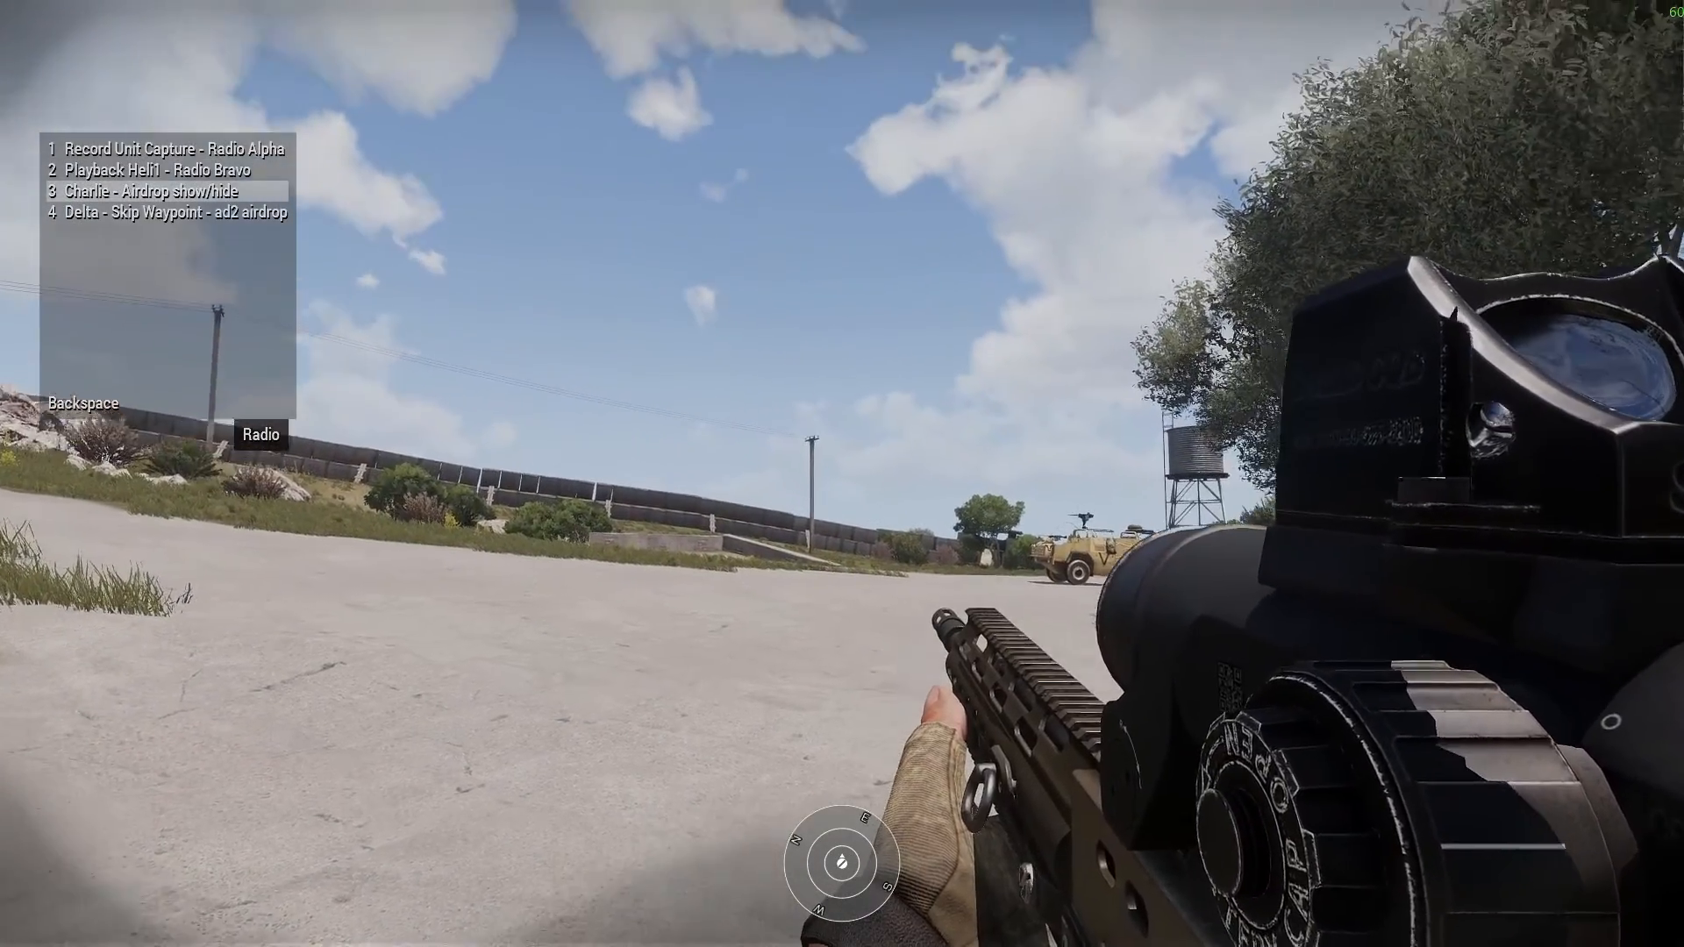
key("3")
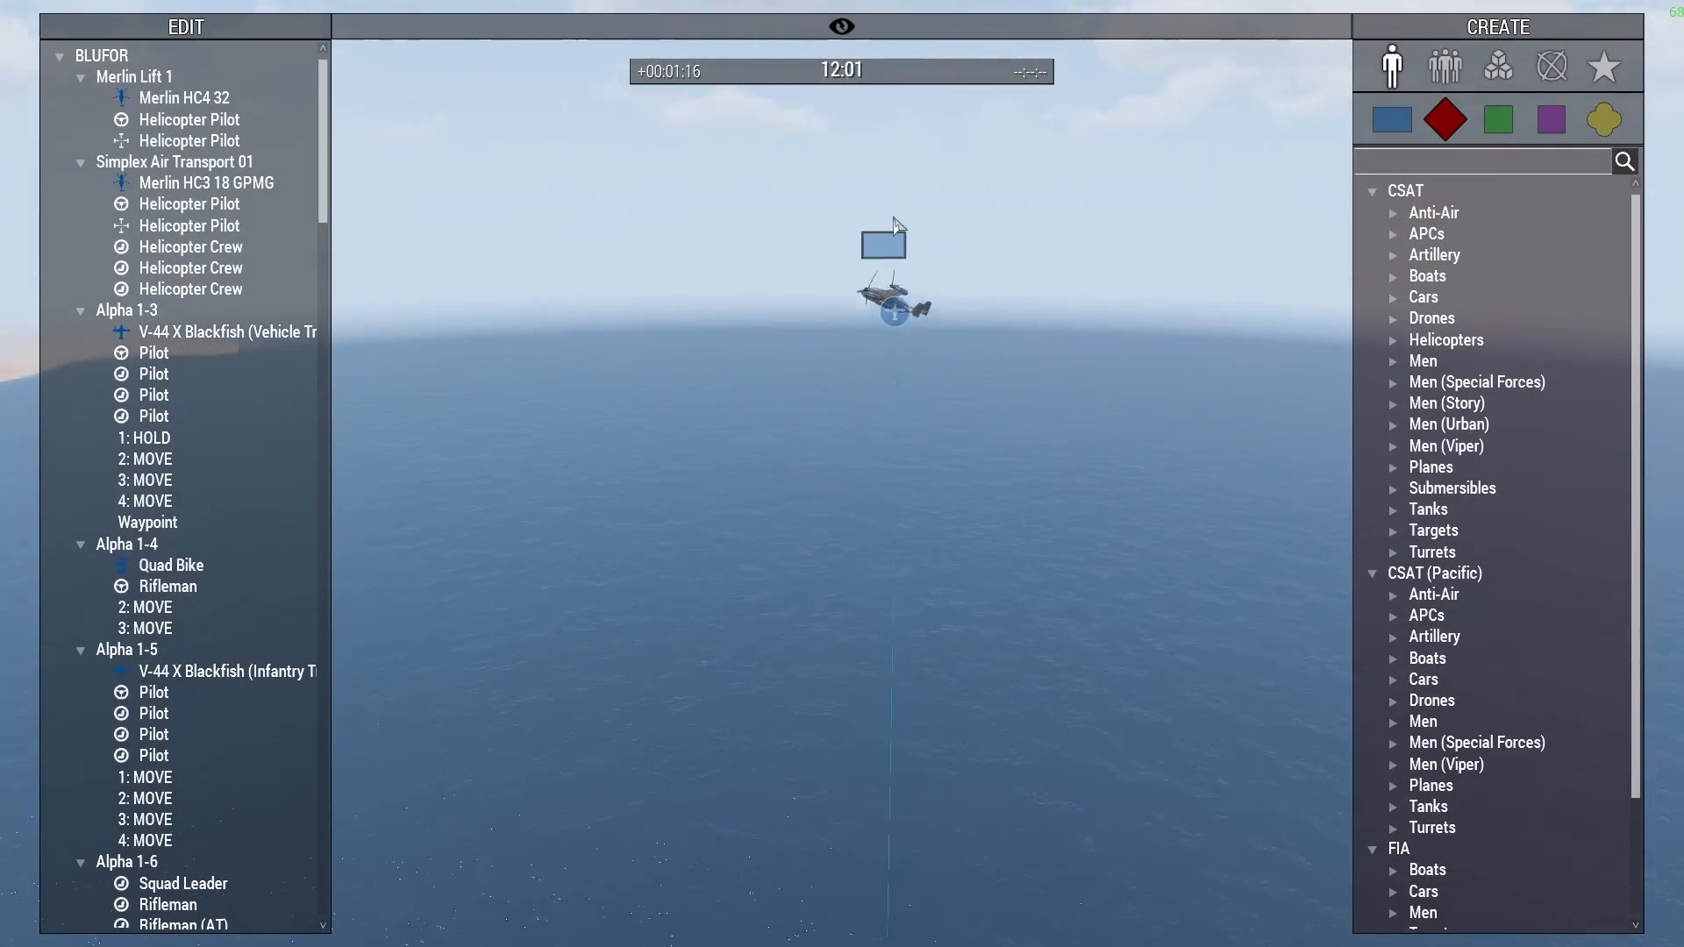
right_click_drag(894, 217, 786, 198)
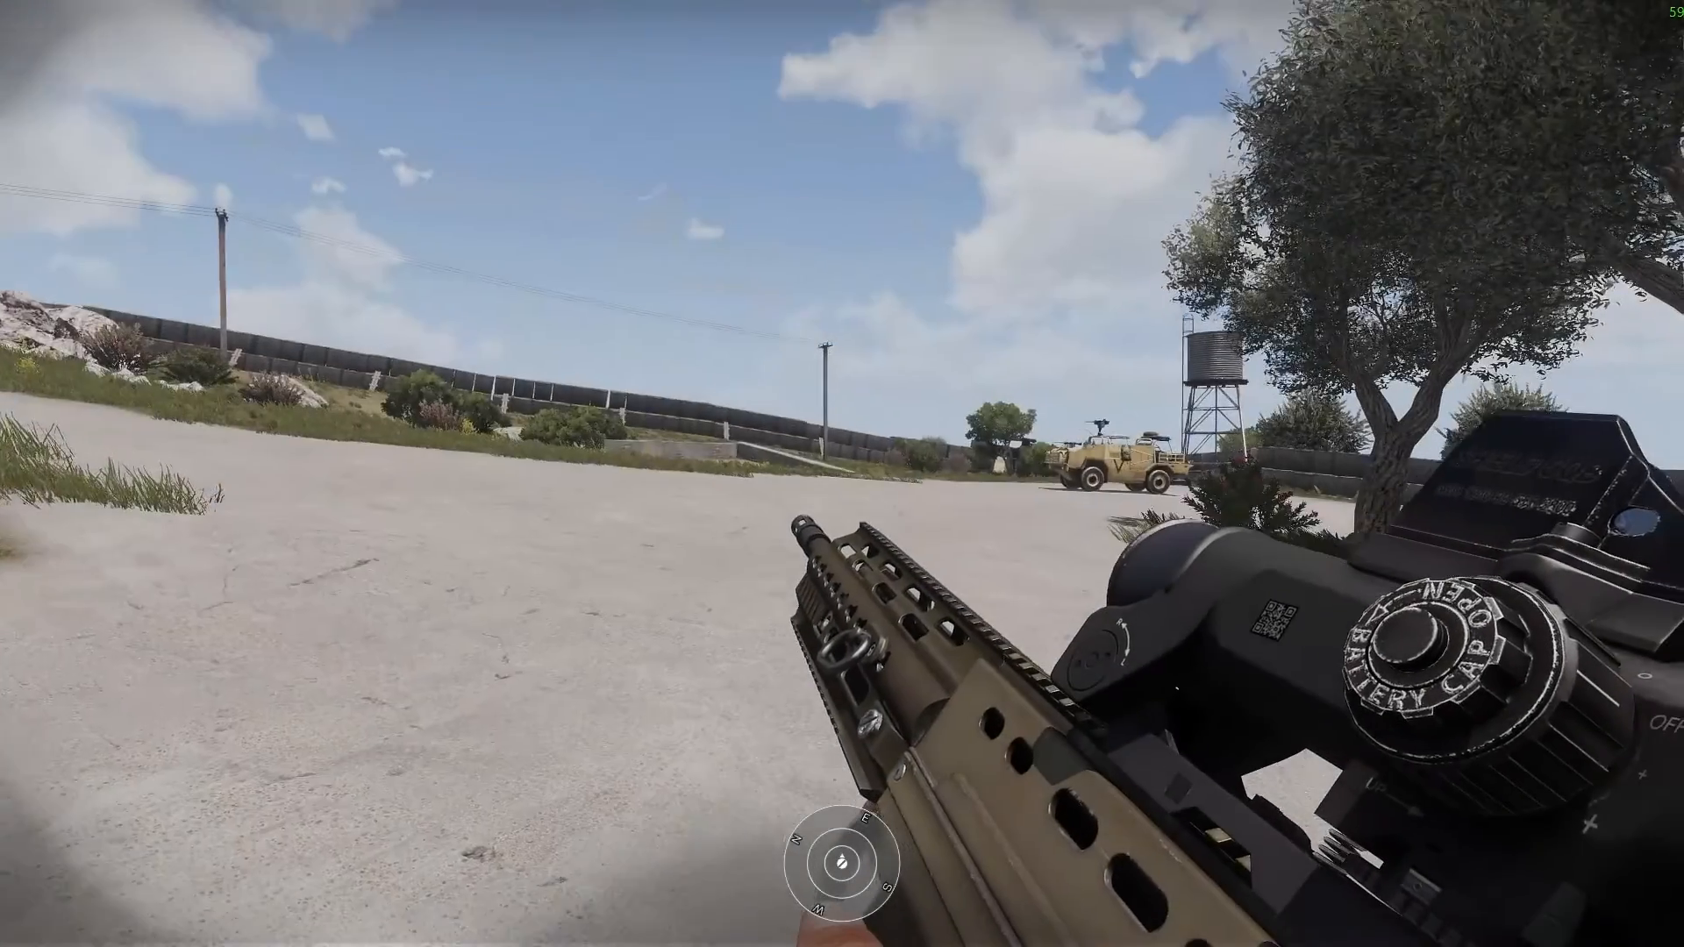
- Activate the "Delta - Skip Waypoint - ad2 airdrop" radio trigger
key("0")
key("1")
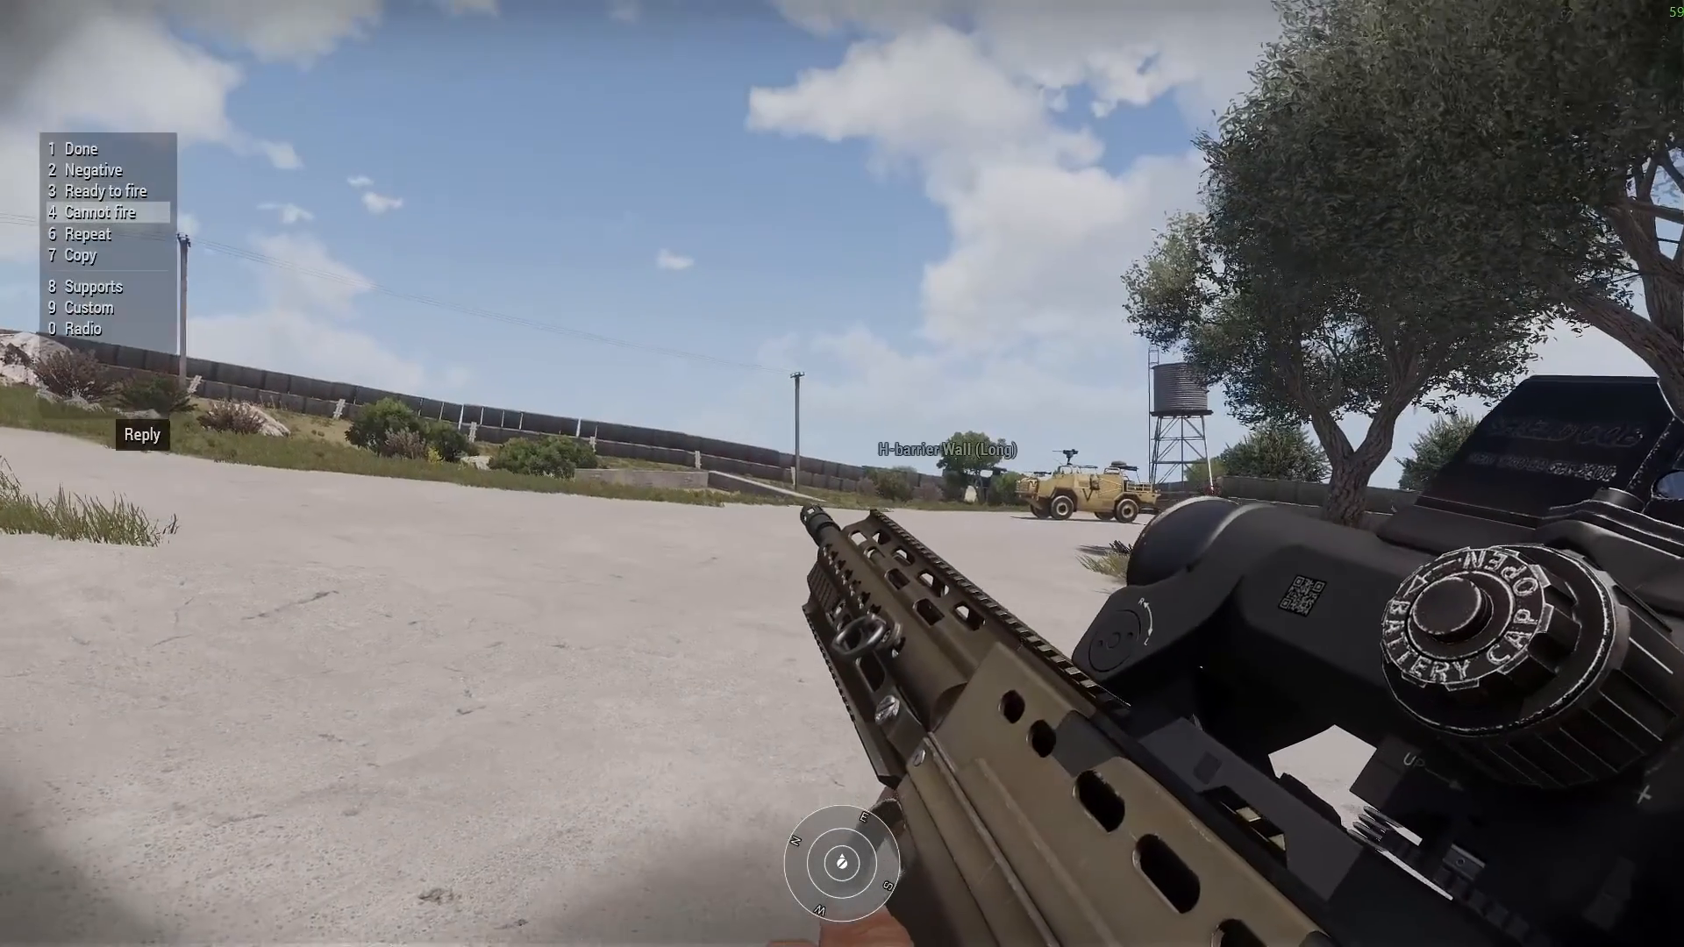
key("0")
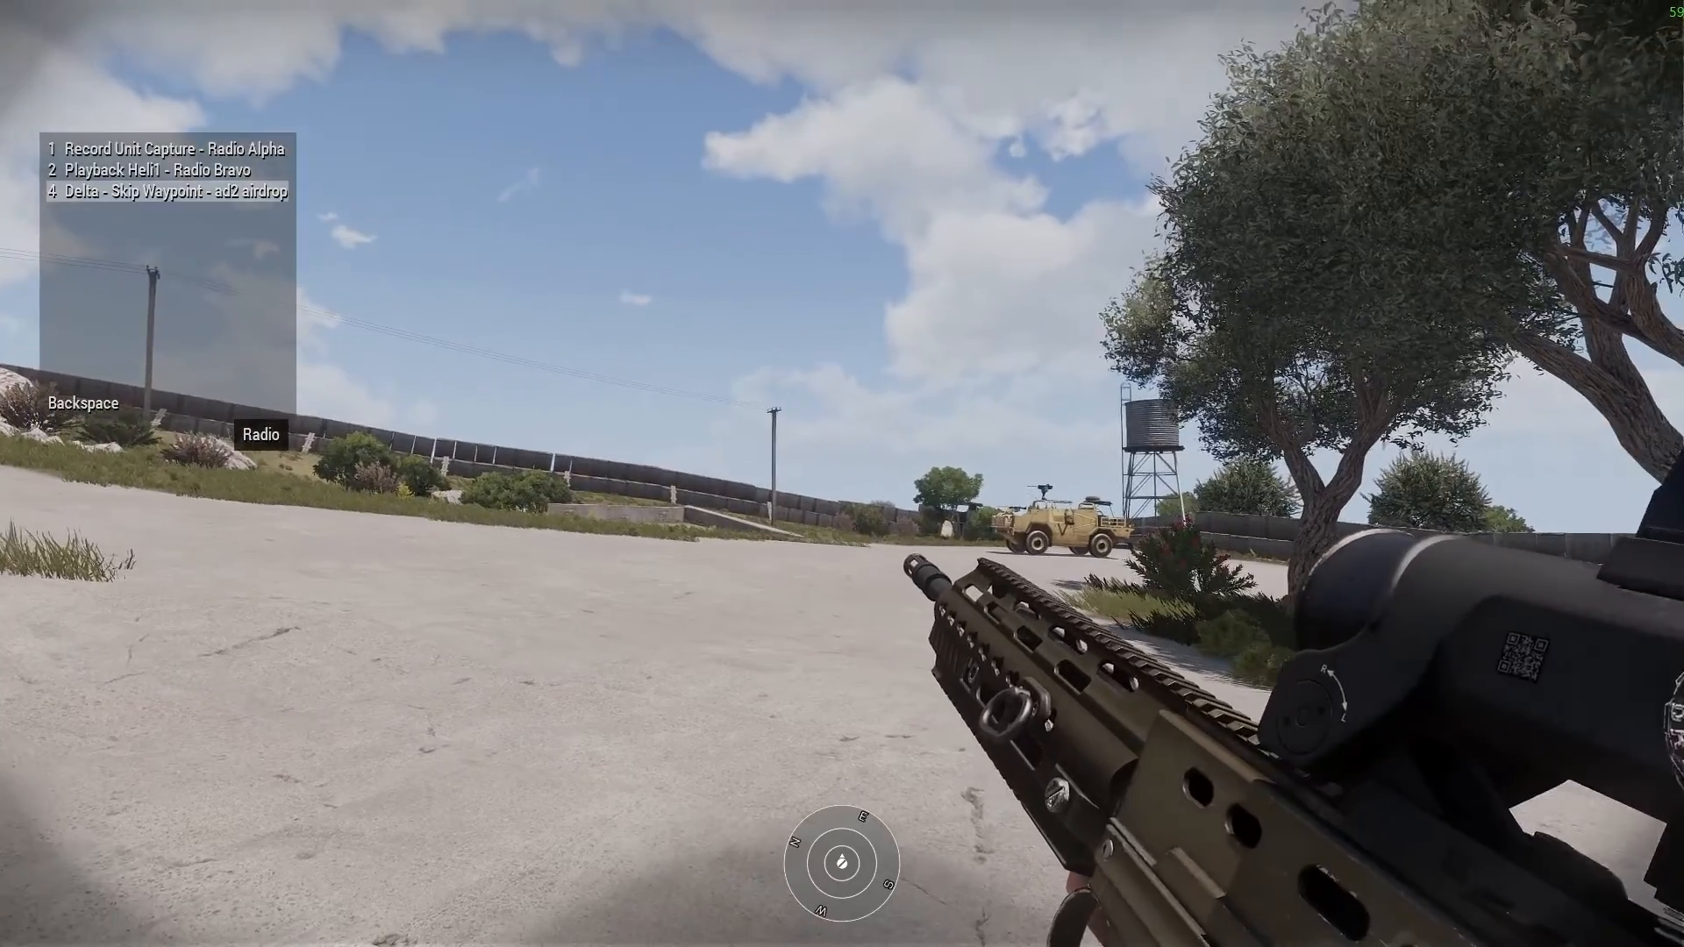
key("4")
- Examine the V-44 X Blackfish at the end of the airfield runway from the Zeus camera
key("y")
key("m")
key("m")
right_click_drag(856, 313, 744, 353)
key("w")
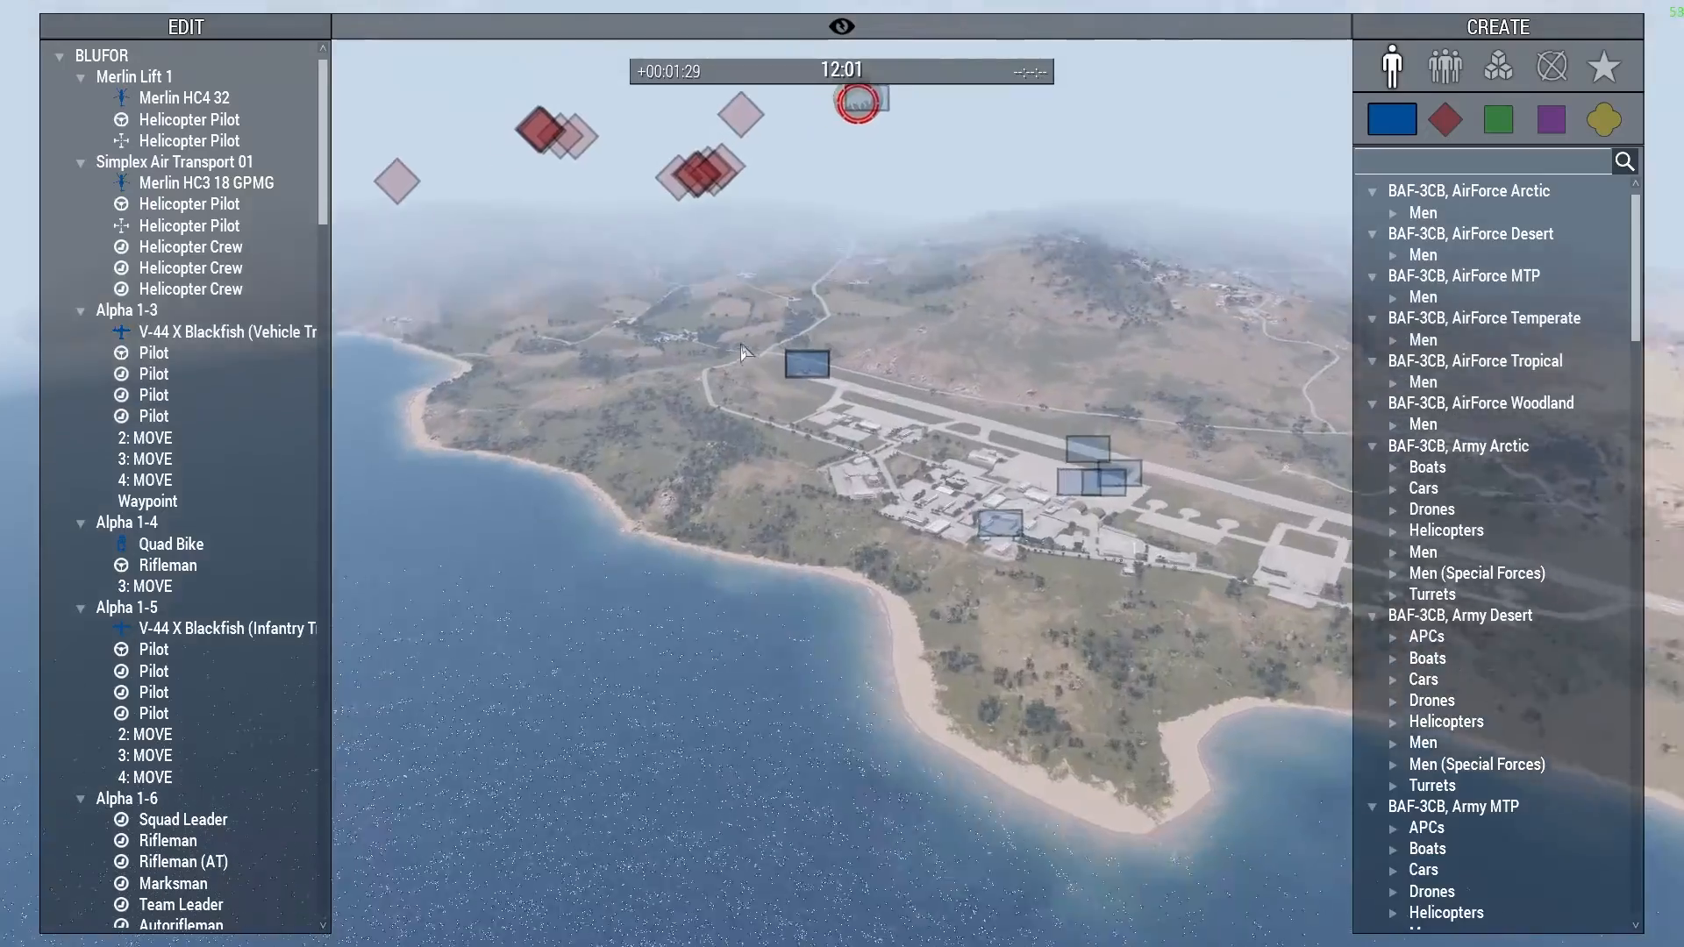
key("w")
key("w")
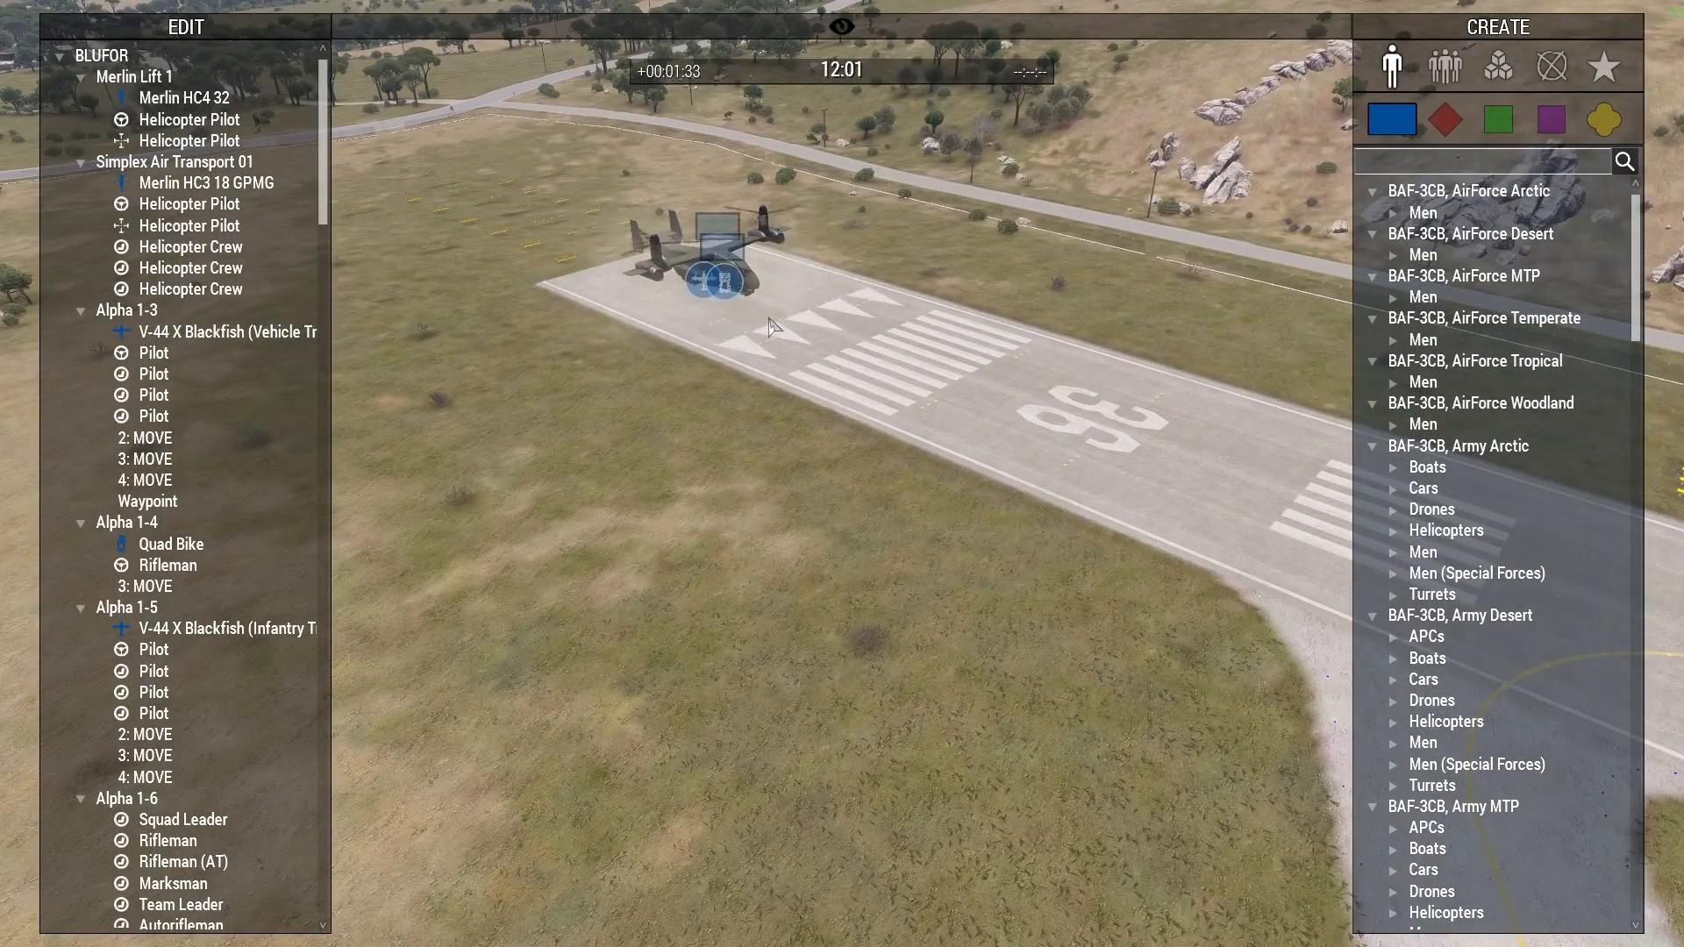
right_click_drag(804, 332, 852, 302)
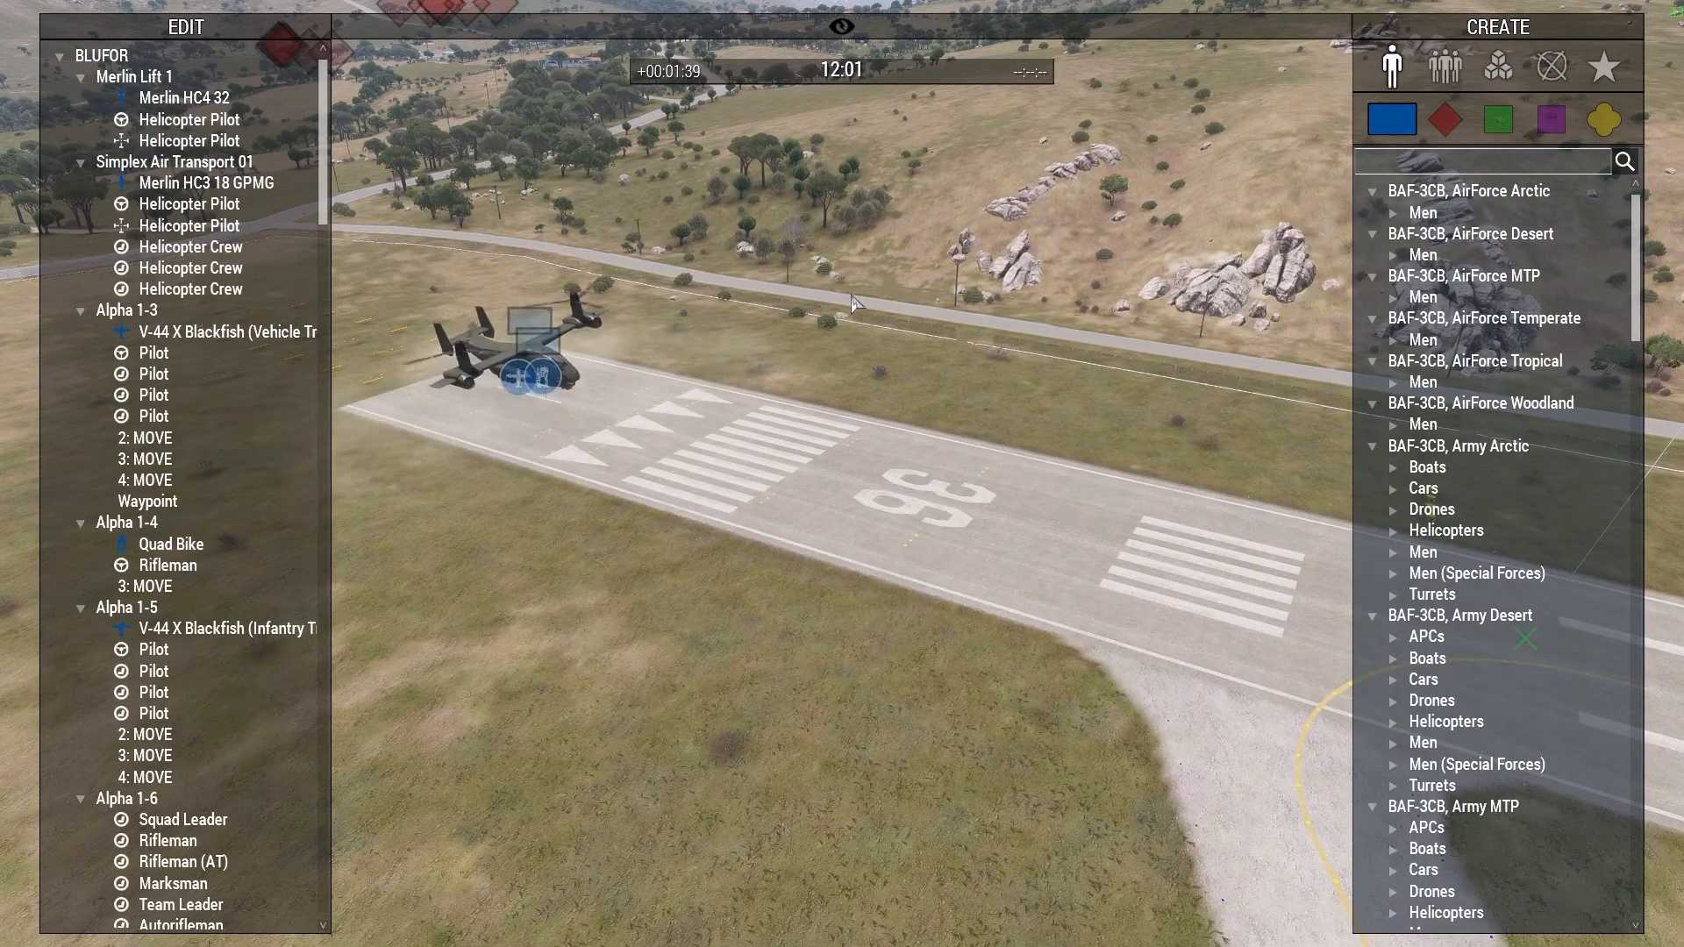
- Bring the Zeus camera from the runway towards the northern coast and examine the paratroopers dropping from the aircraft
right_click_drag(851, 297, 1091, 296)
key("shift+w")
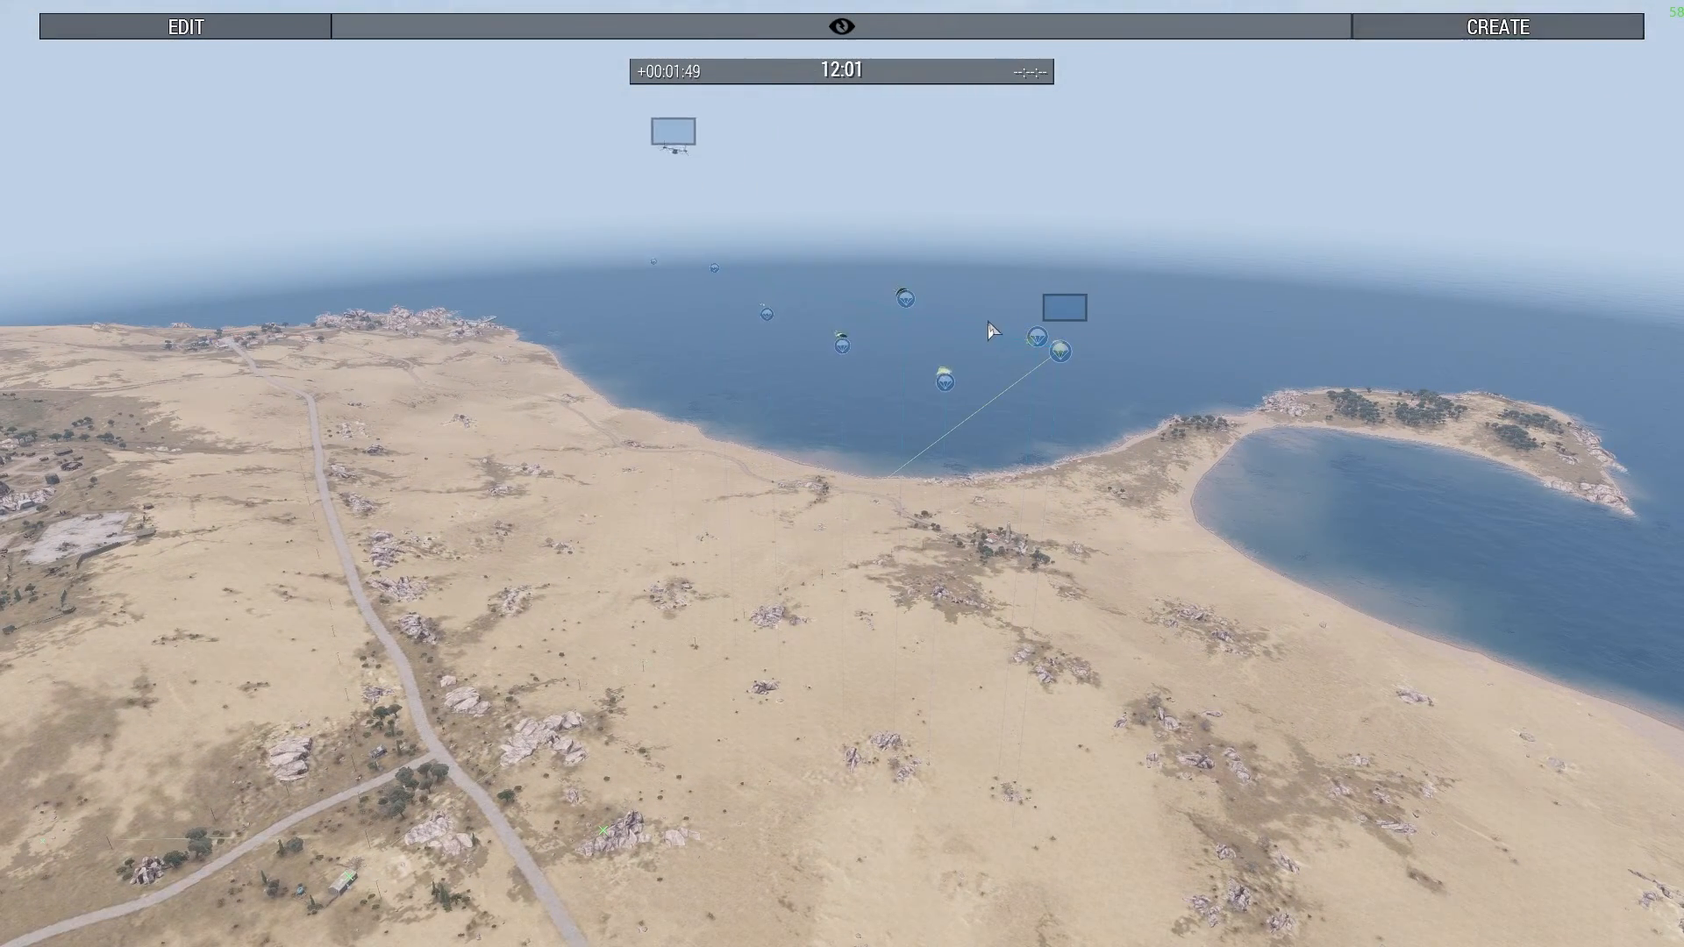
scroll(1052, 386, "up", 8)
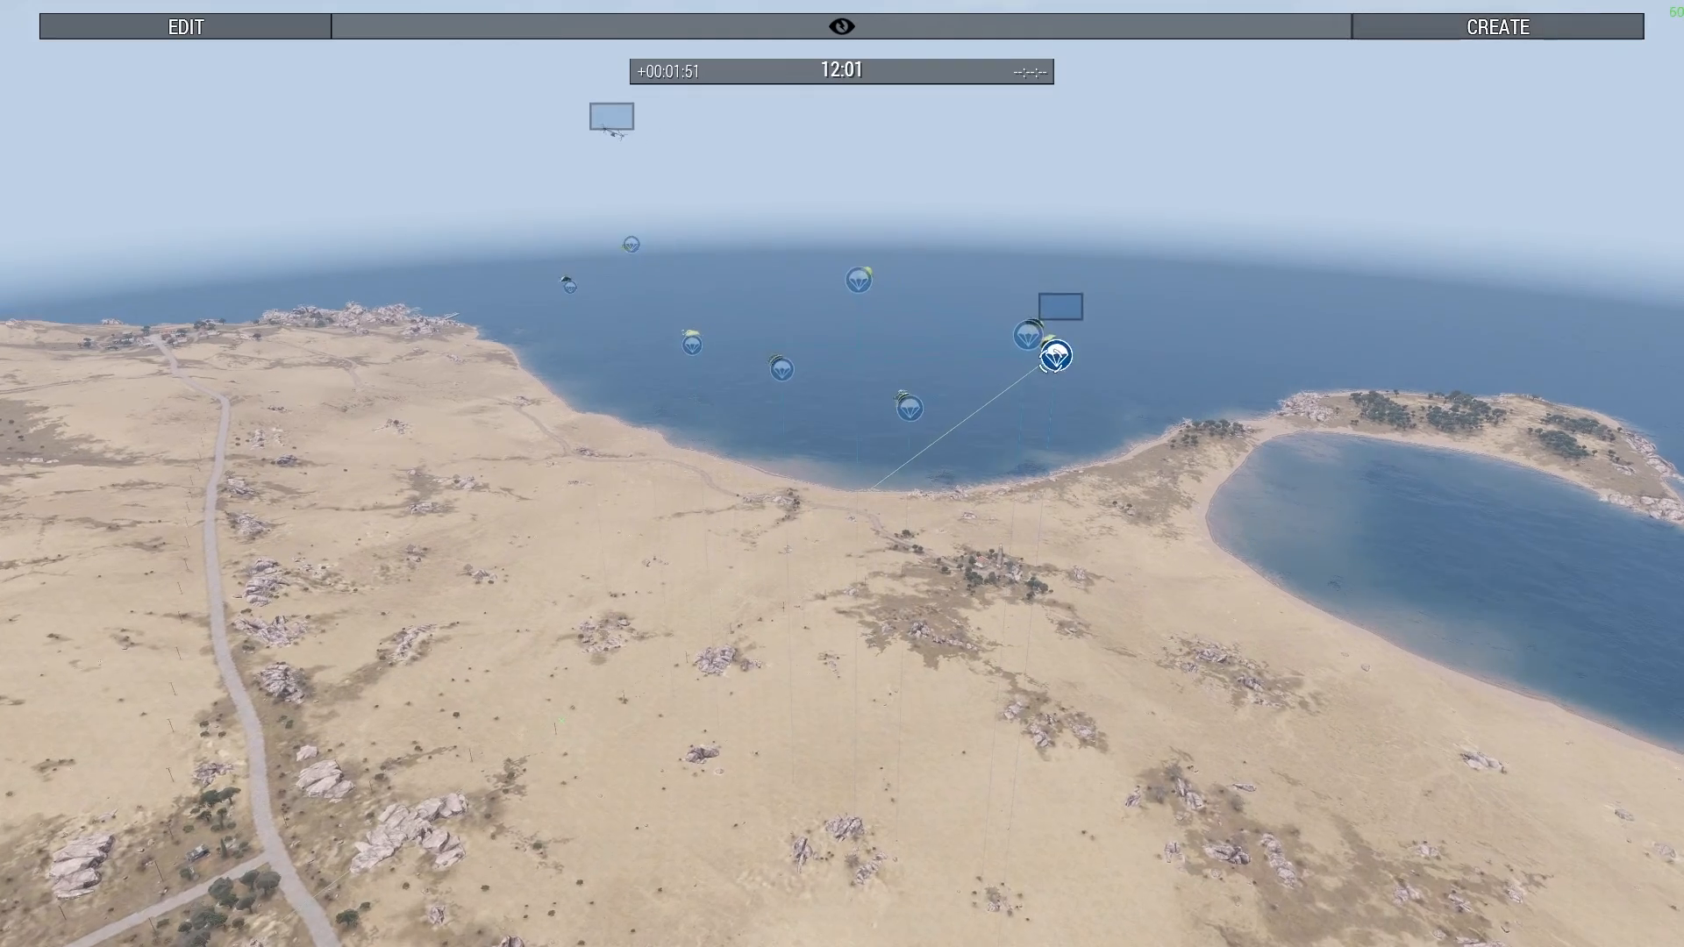
key("z")
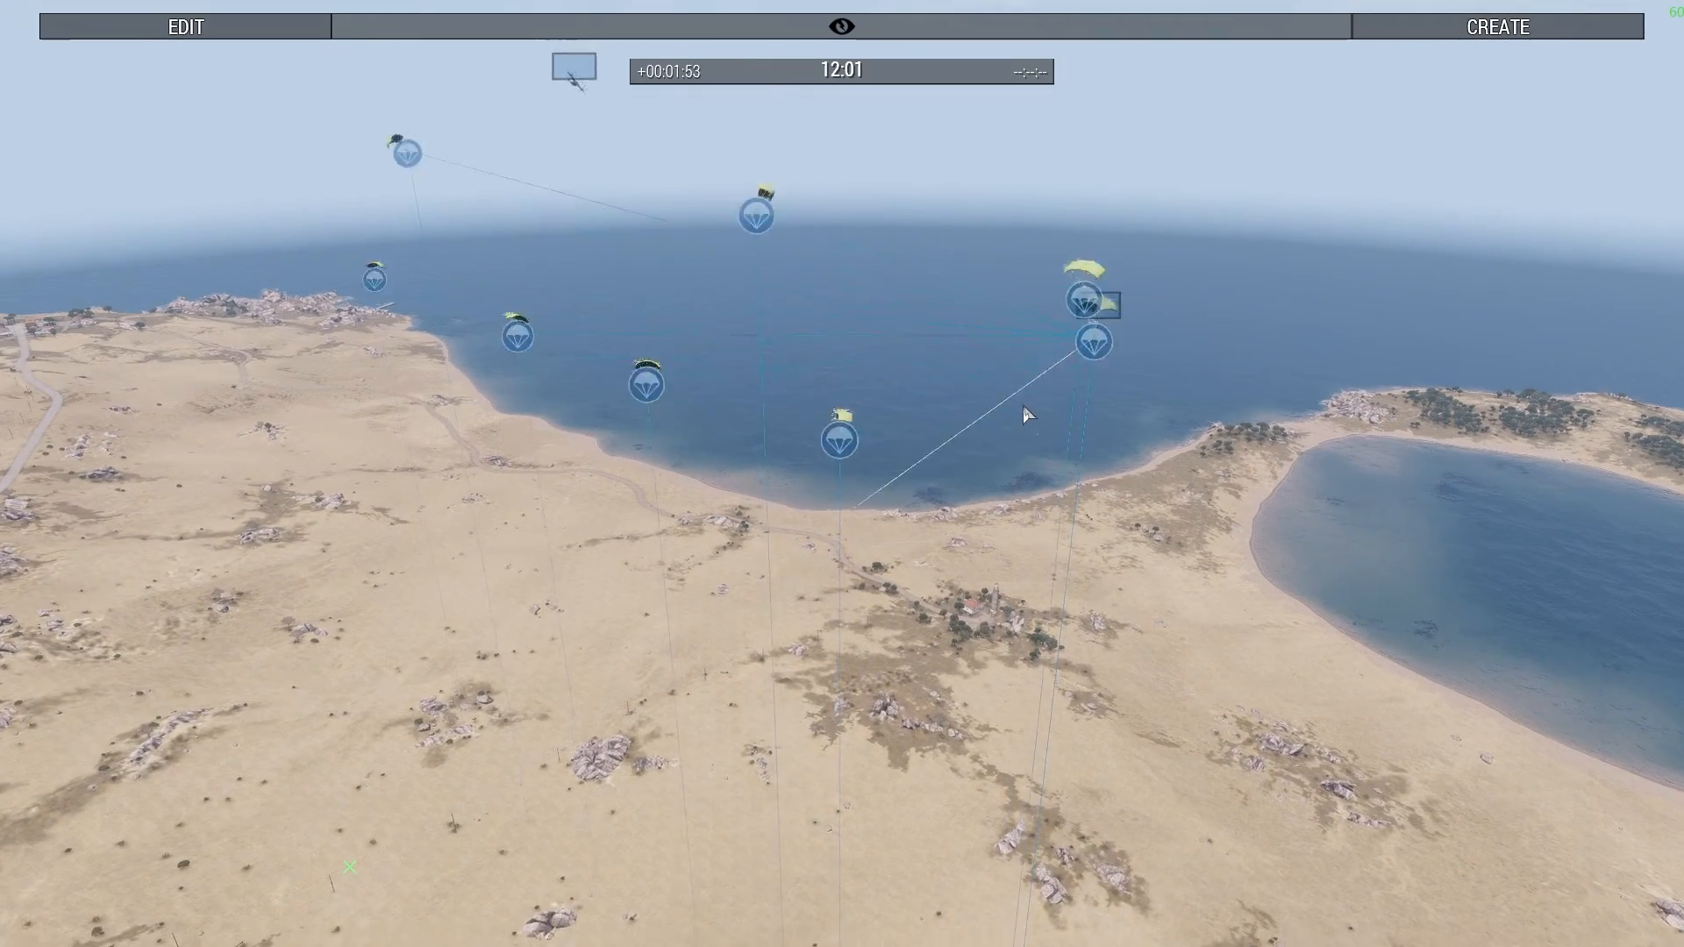
right_click_drag(1059, 436, 1041, 447)
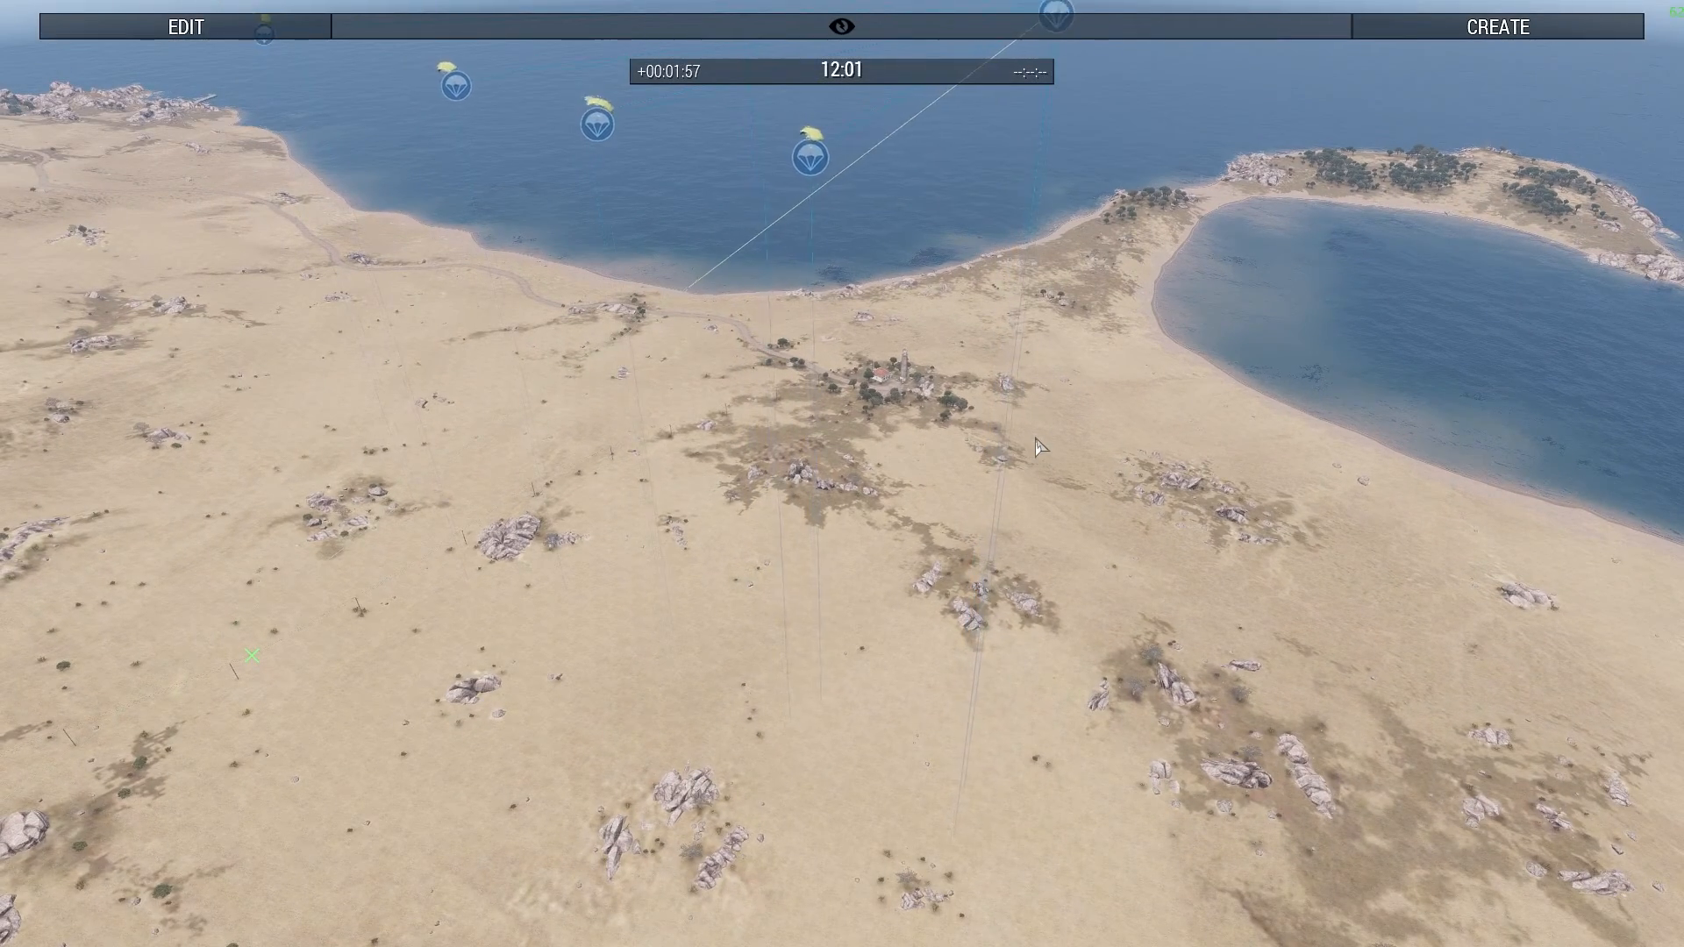
right_click_drag(1037, 447, 1276, 430)
key("w")
key("s")
key("w")
- Check the paratroopers and the second airdrop aircraft's route on the Zeus map, and view that aircraft approaching over the northern coast
key("m")
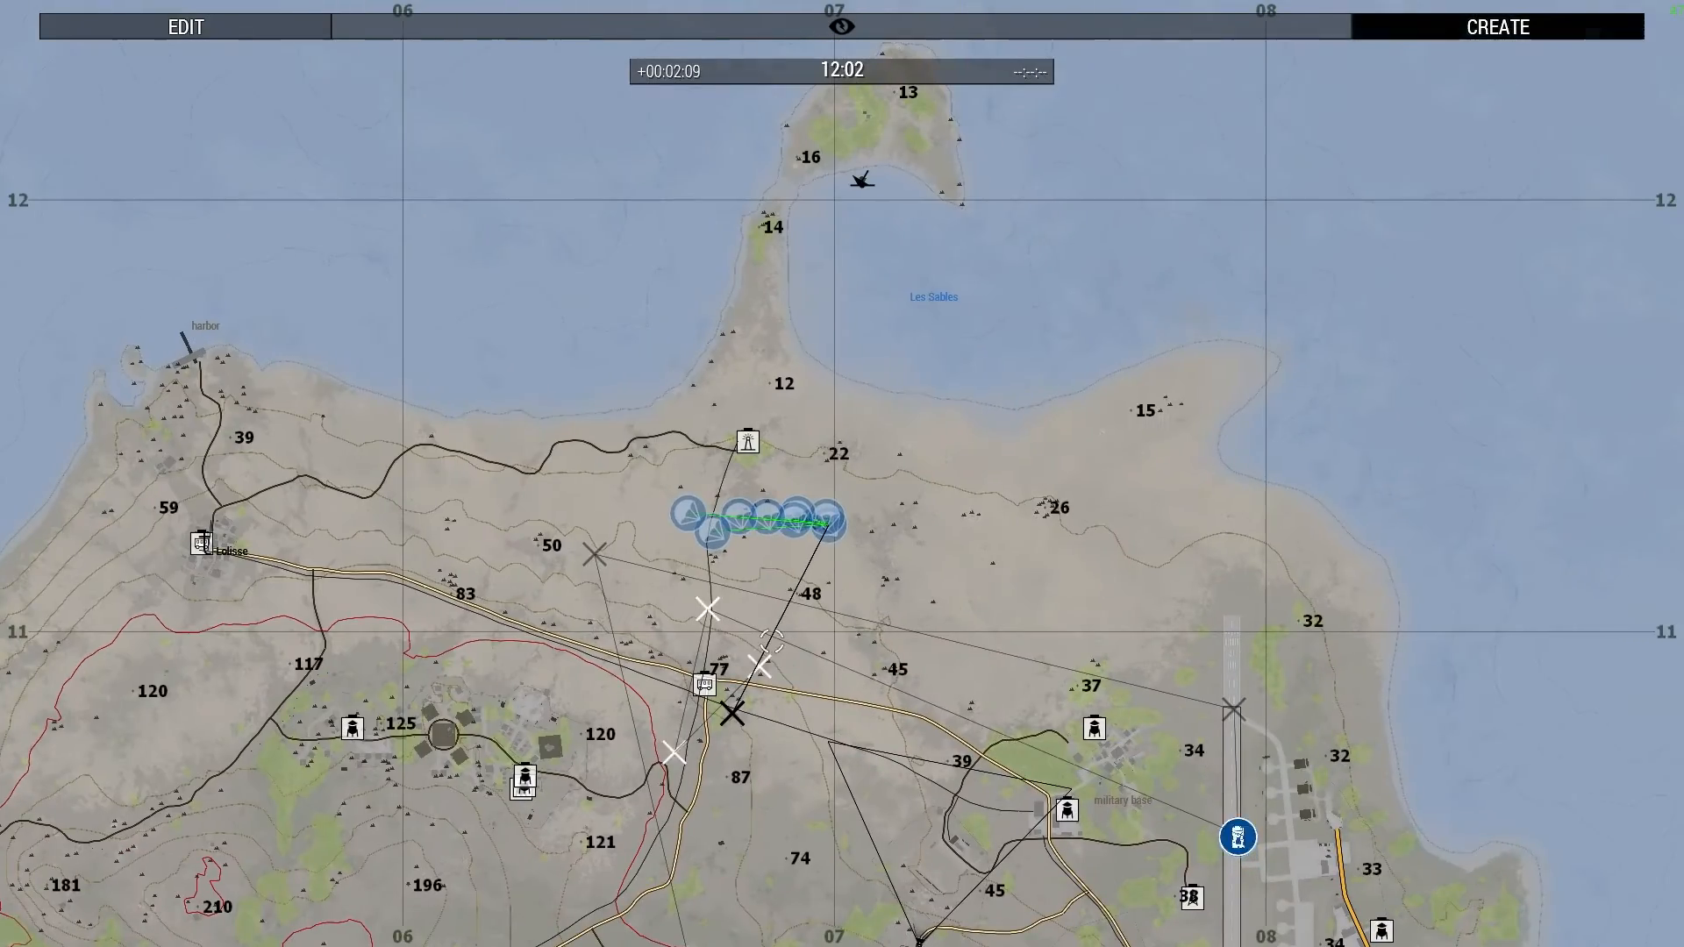
right_click_drag(864, 638, 870, 548)
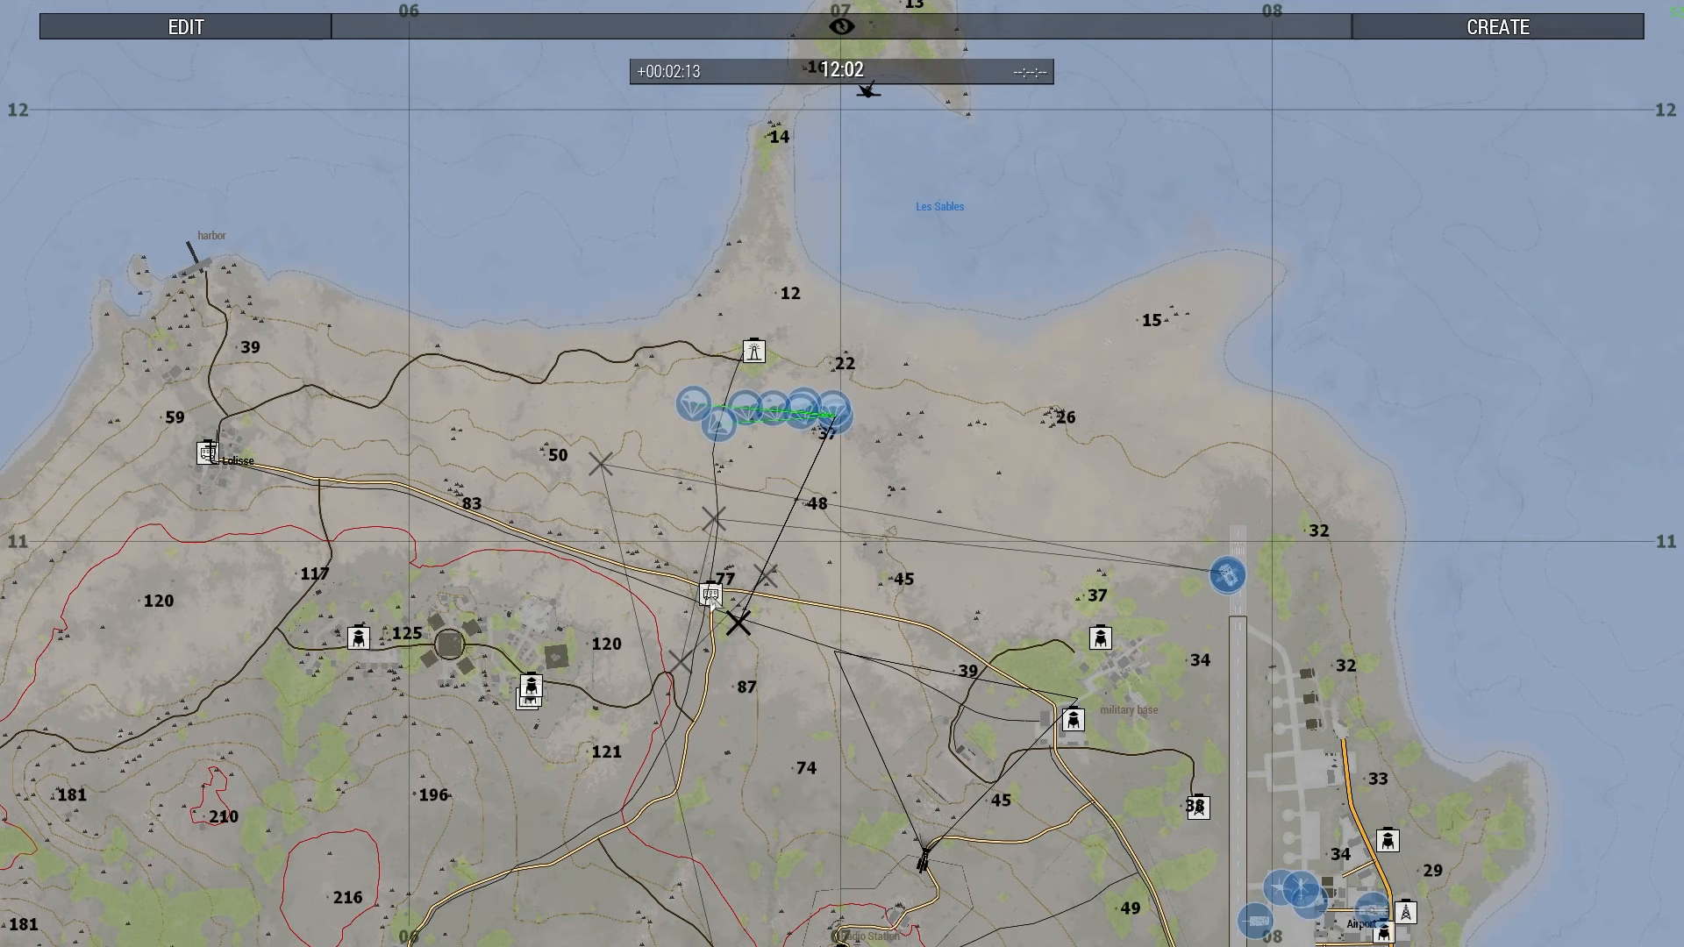
right_click_drag(900, 581, 1097, 568)
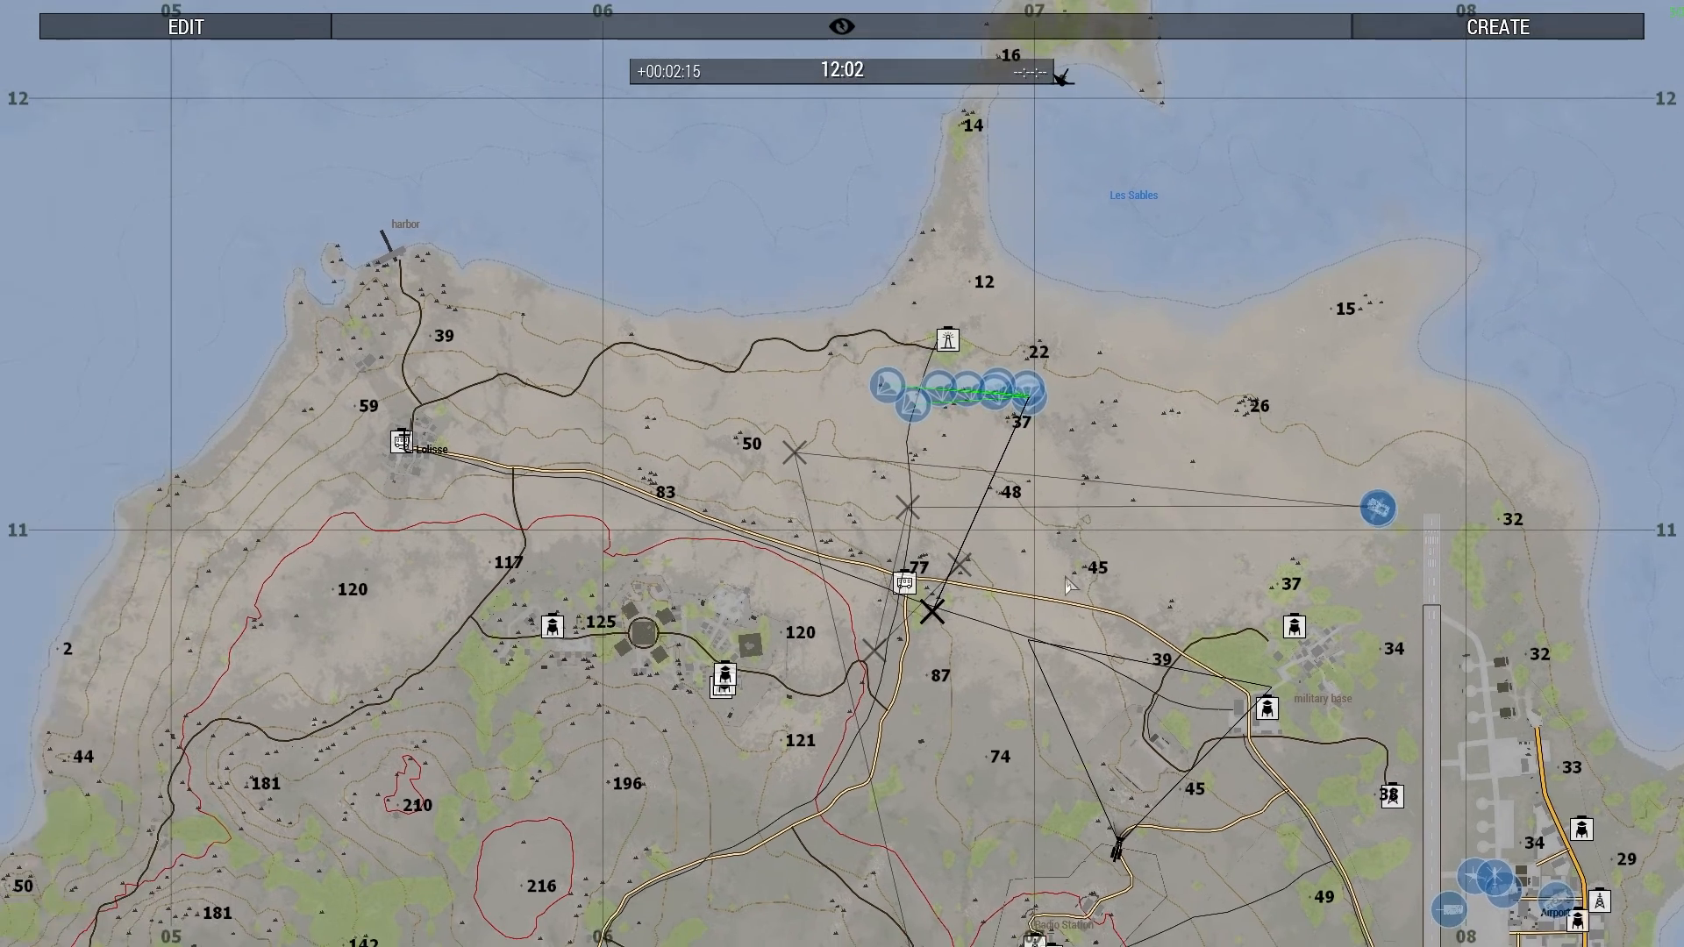
scroll(949, 507, "up", 3)
right_click_drag(1508, 467, 1495, 453)
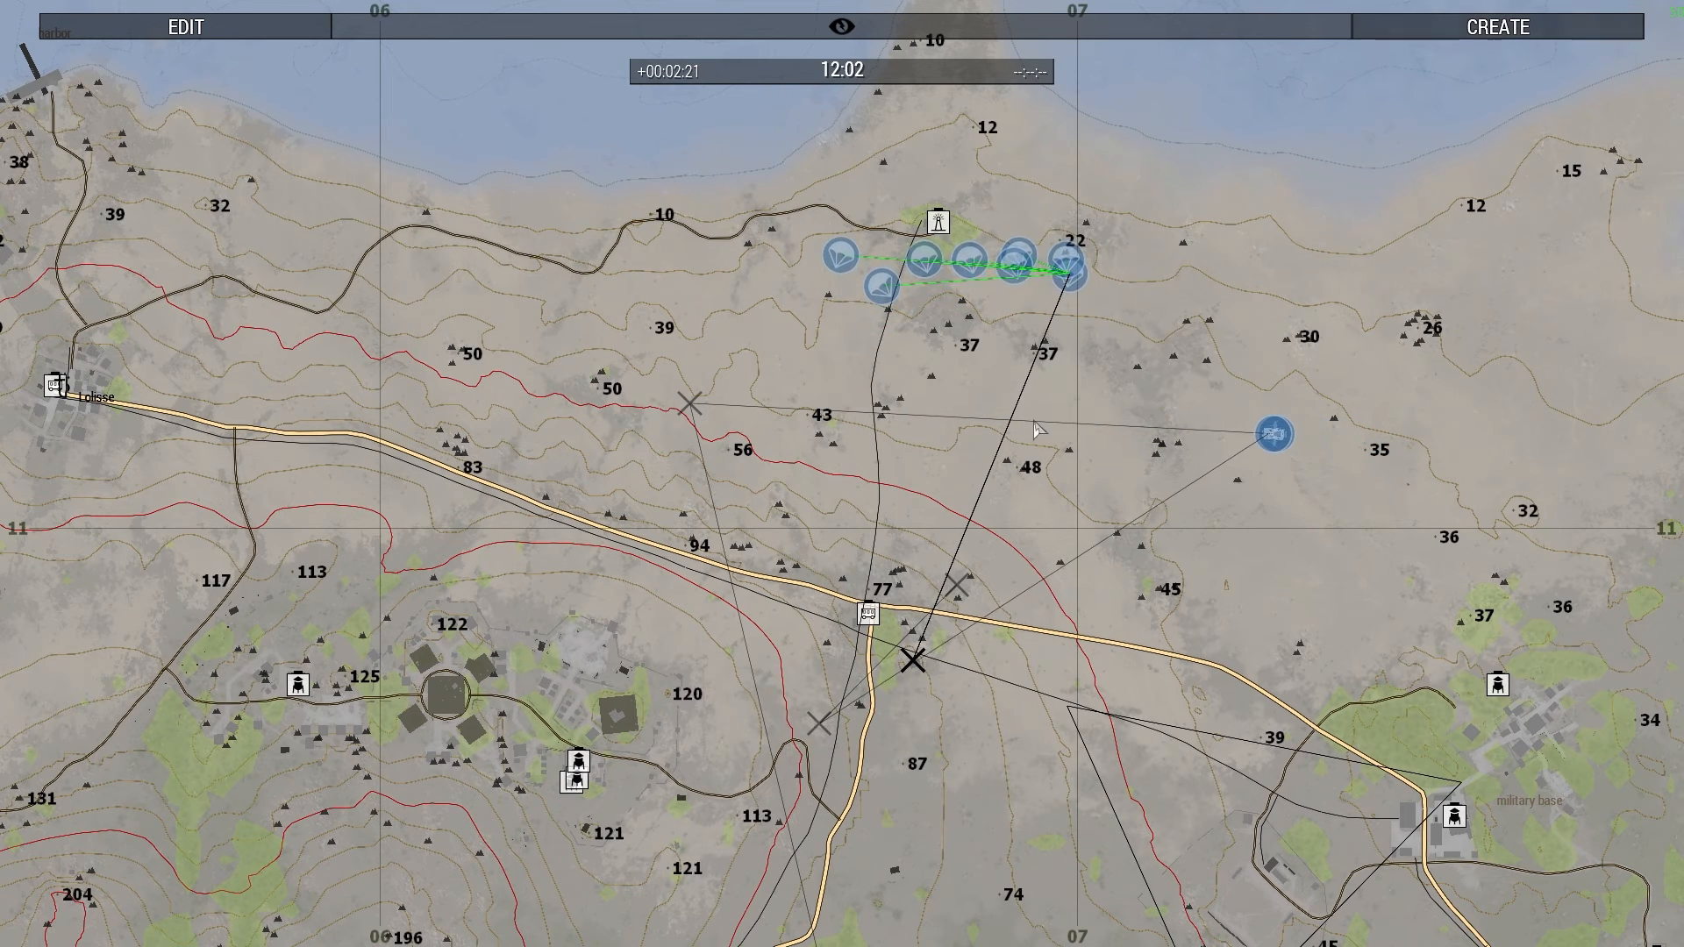
key("m")
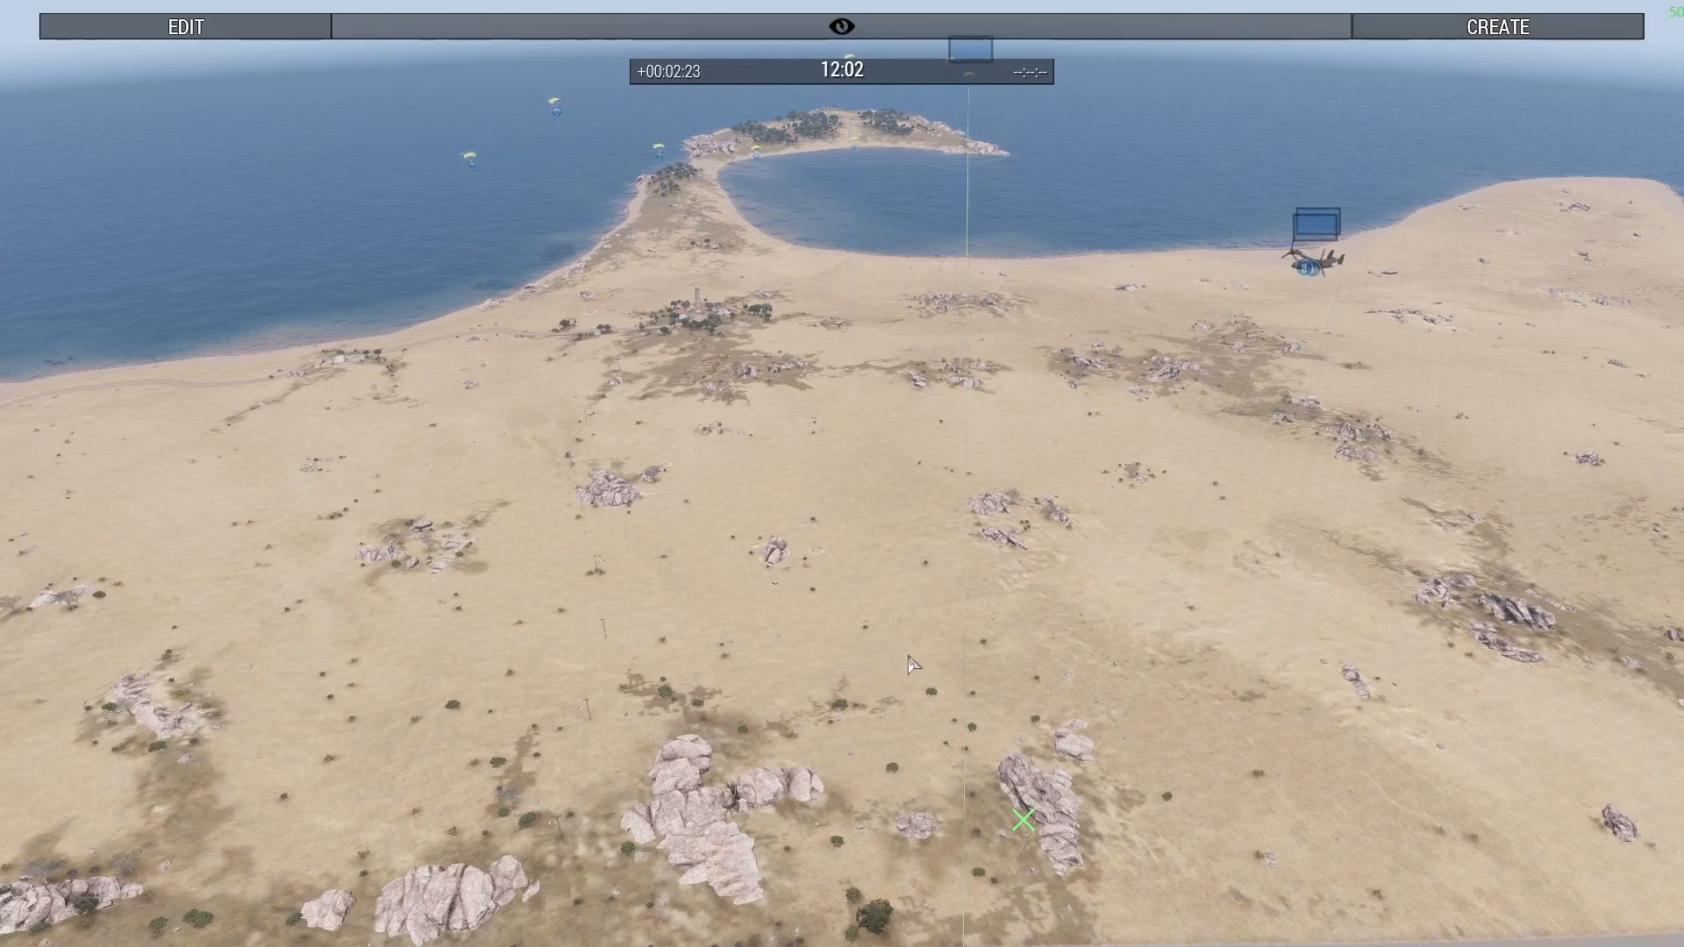
right_click_drag(879, 662, 967, 510)
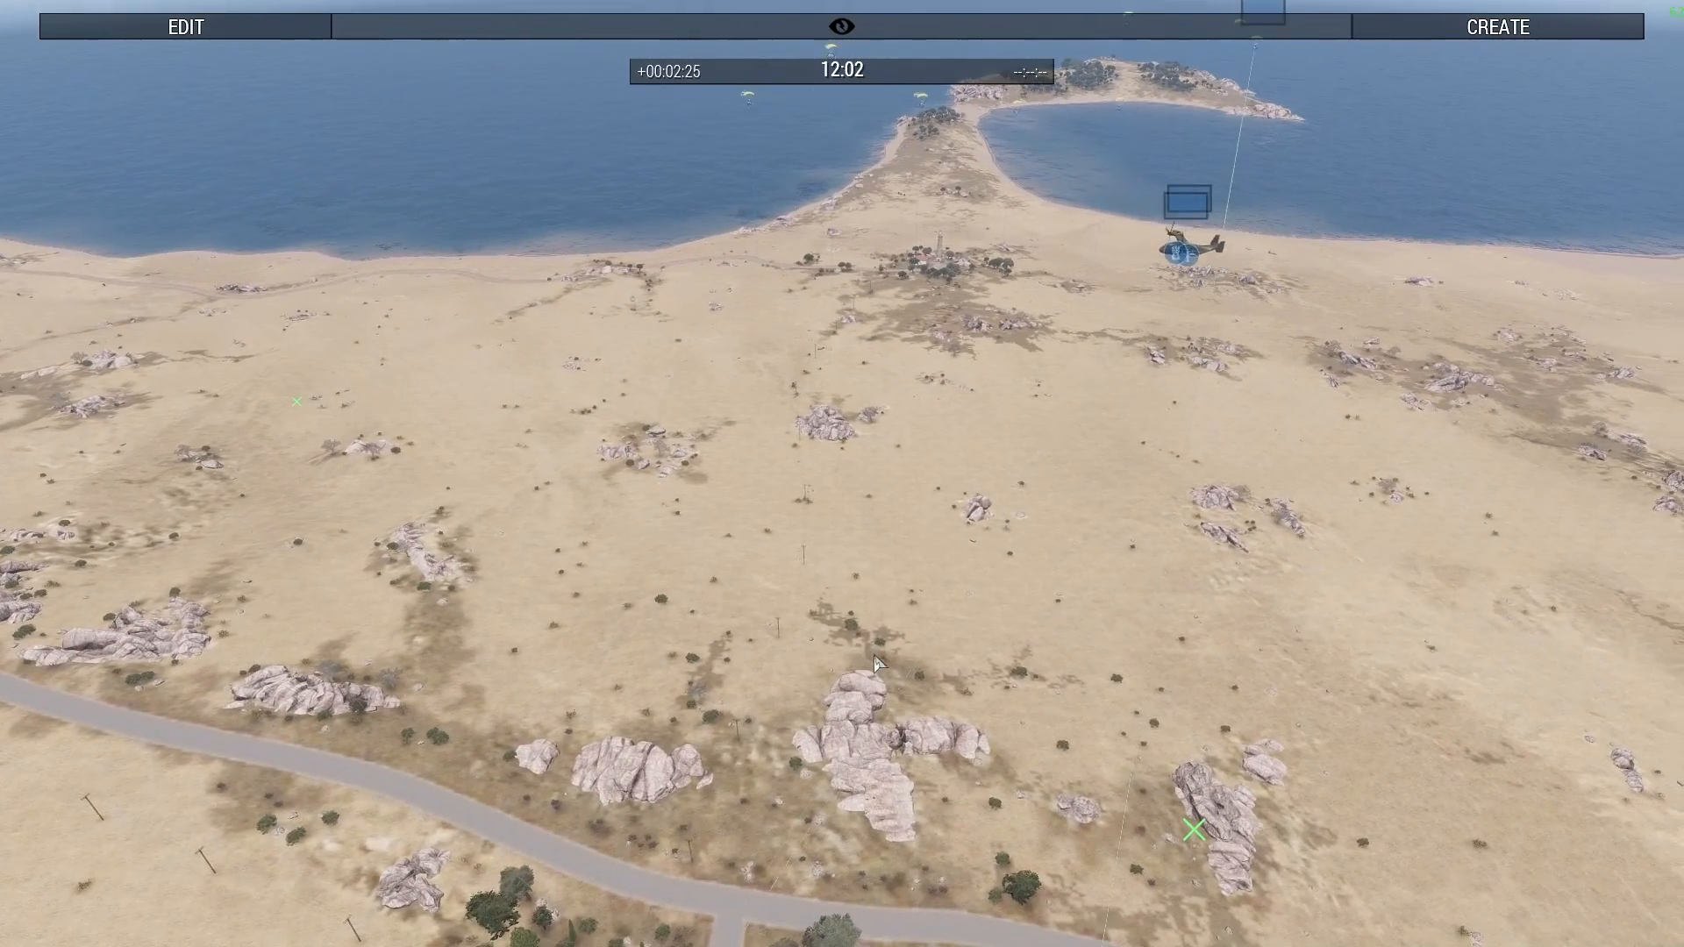